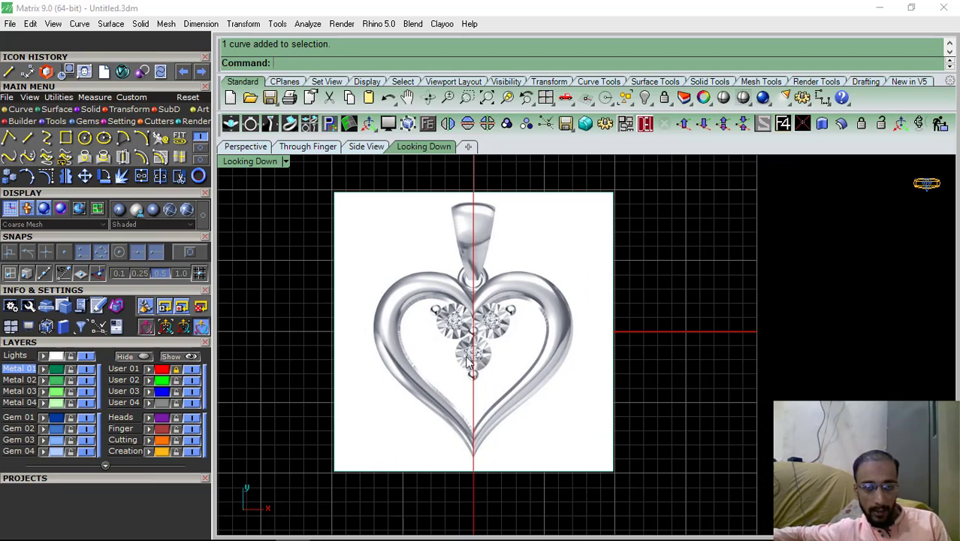
right_click_drag(434, 366, 443, 369)
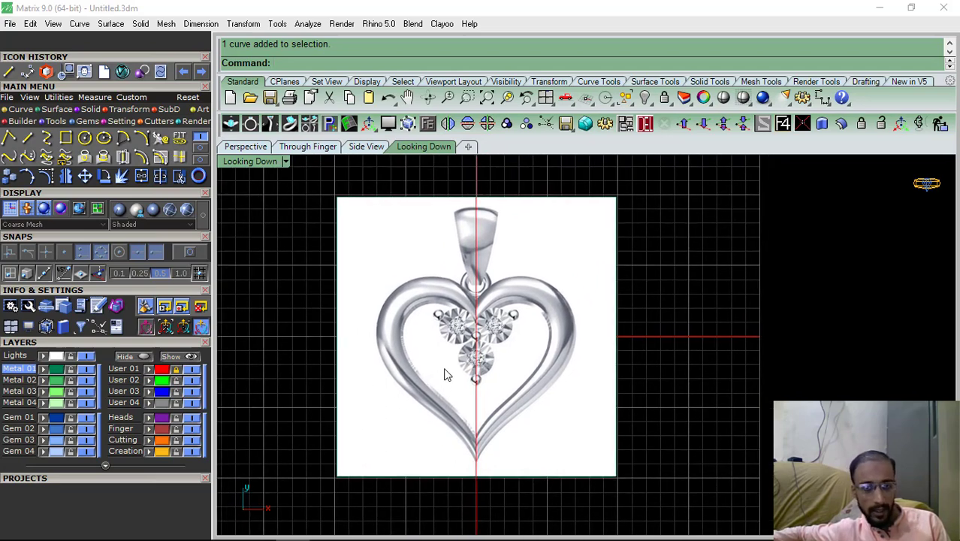
mouse_move(524, 338)
right_mouse_down()
mouse_move(551, 342)
mouse_move(533, 338)
right_mouse_up()
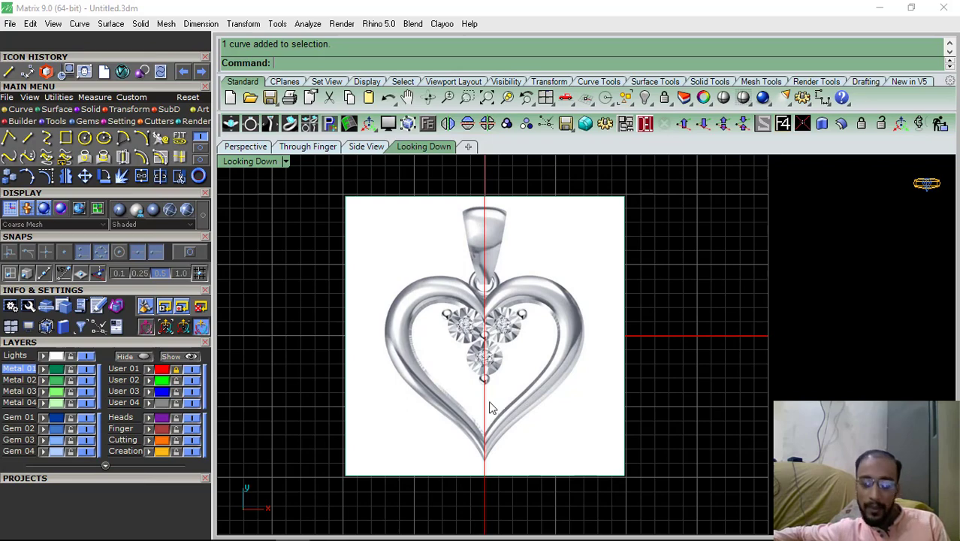
right_click_drag(489, 407, 468, 383)
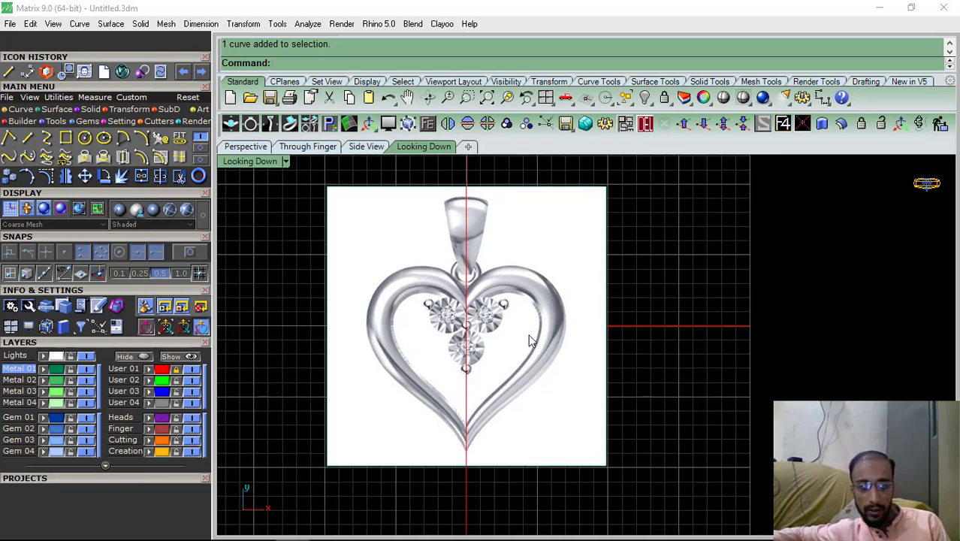
right_click_drag(495, 340, 525, 361)
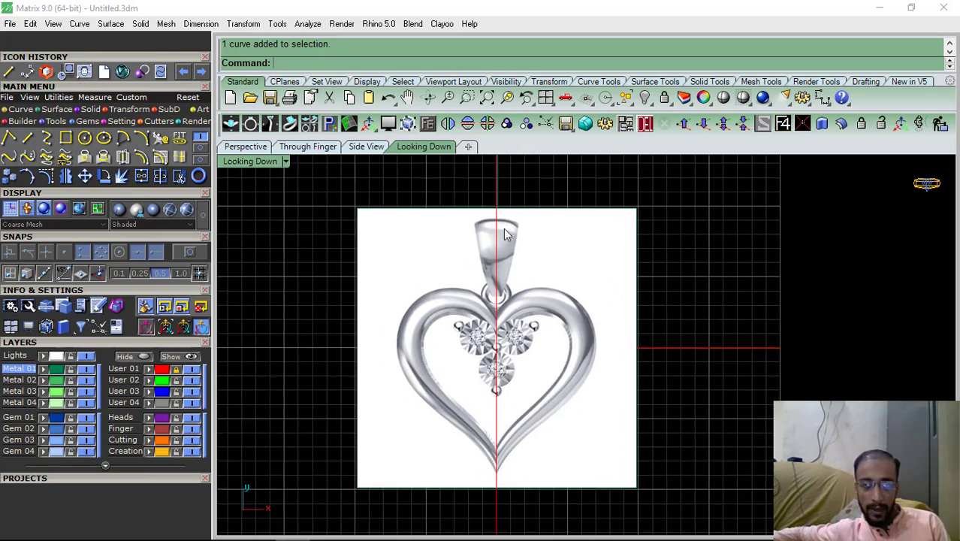
right_click_drag(548, 262, 515, 255)
Move the heart pendant reference picture to the Lights layer and lock that layer
left_click(536, 264)
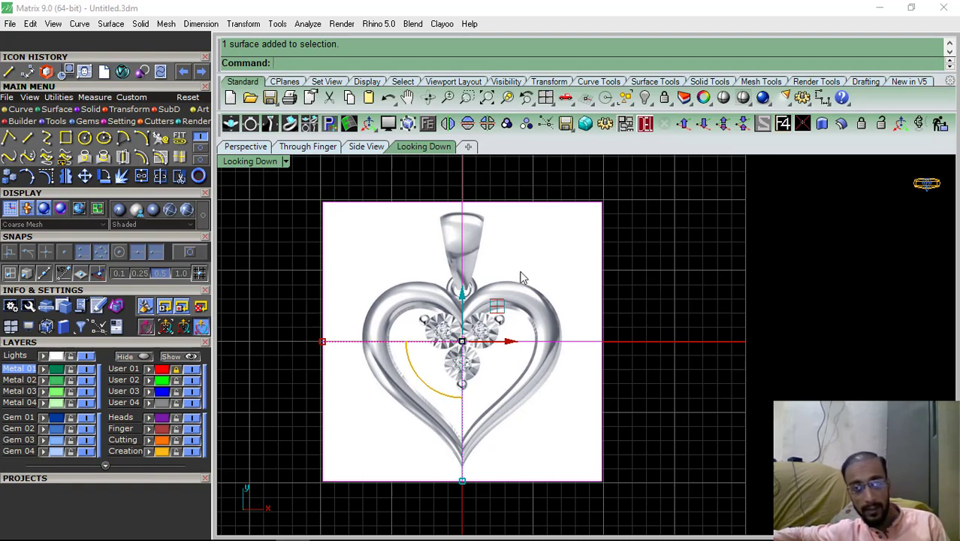
right_click_drag(523, 277, 540, 284)
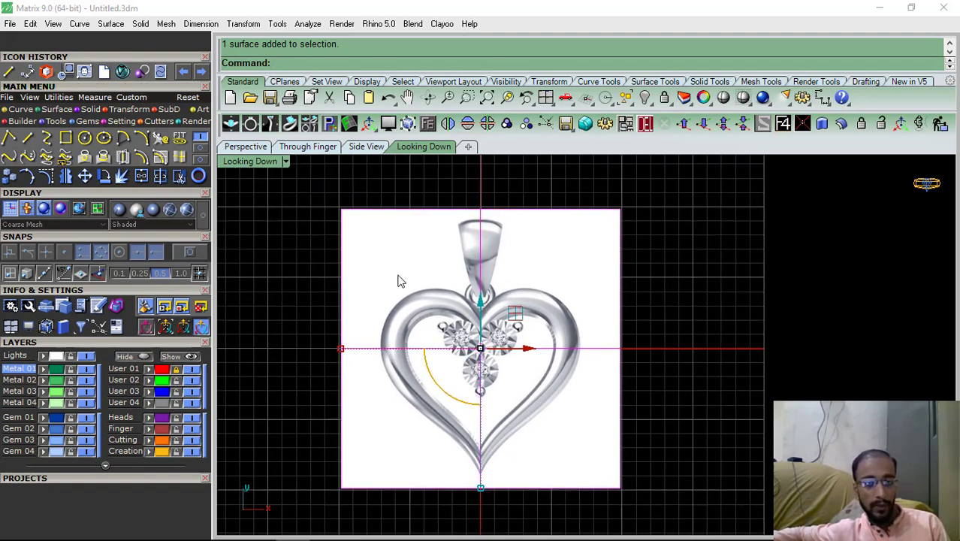
left_click(43, 355)
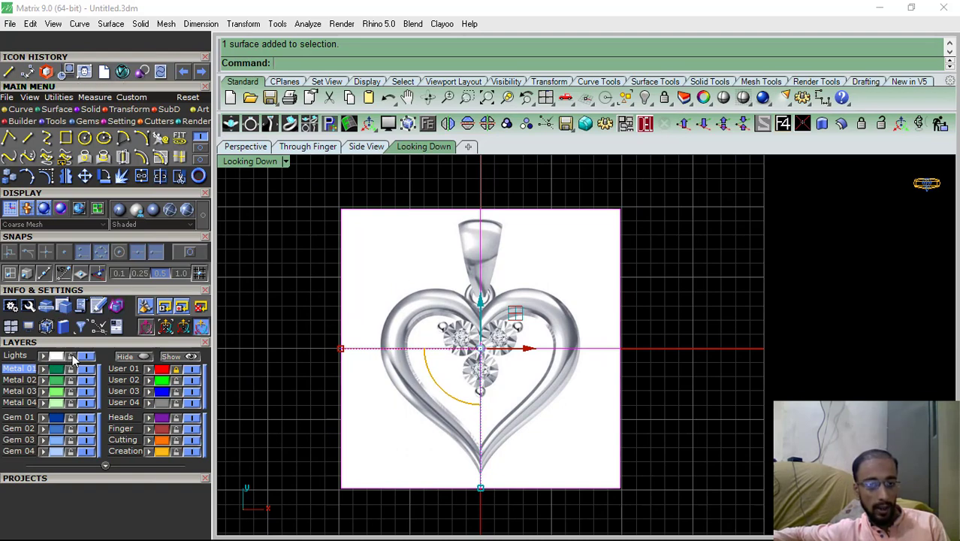
left_click(70, 355)
Start an interpolated curve at the heart's outer notch on the centre line, on layer User 03, tracing the left lobe's outer top edge
right_click_drag(255, 446, 225, 452)
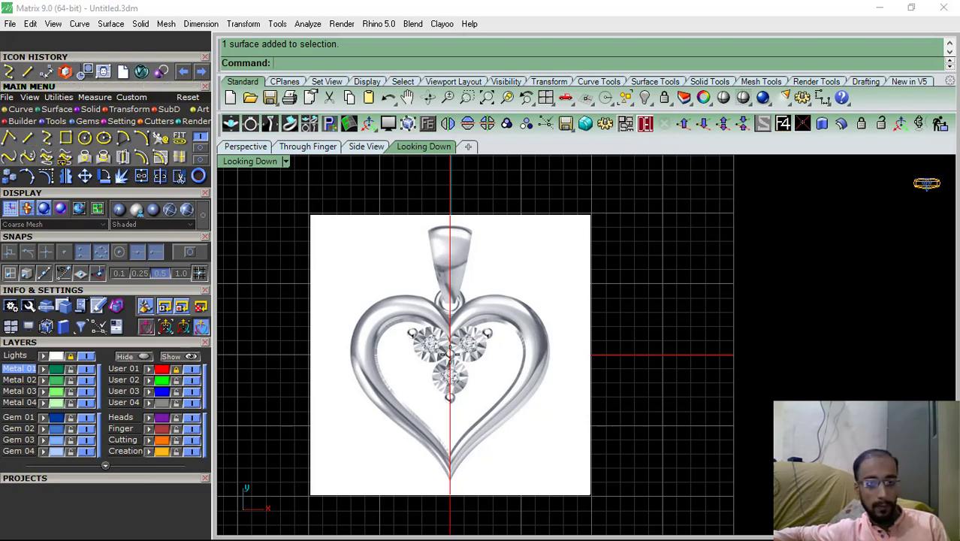
left_click(47, 143)
scroll(446, 327, "up", 5)
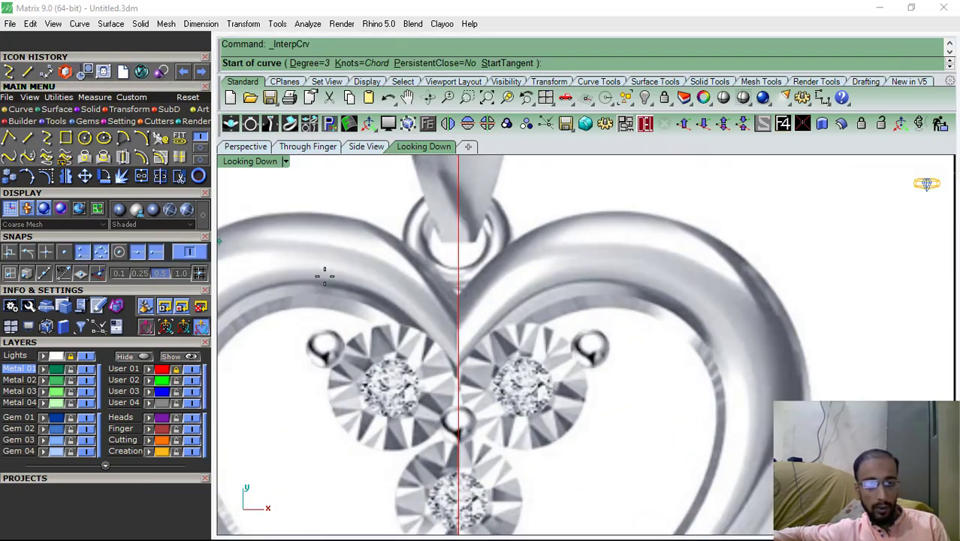
left_click(459, 301)
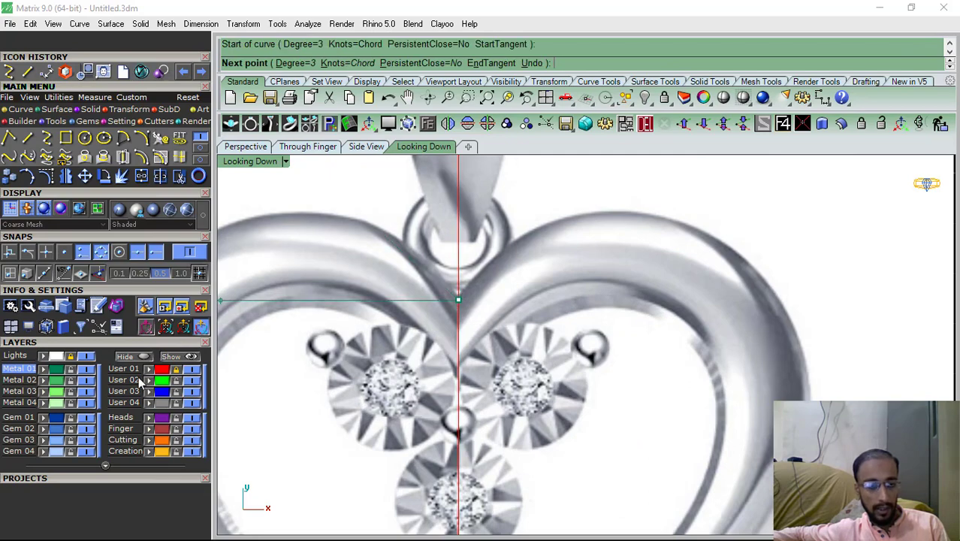
left_click(399, 235)
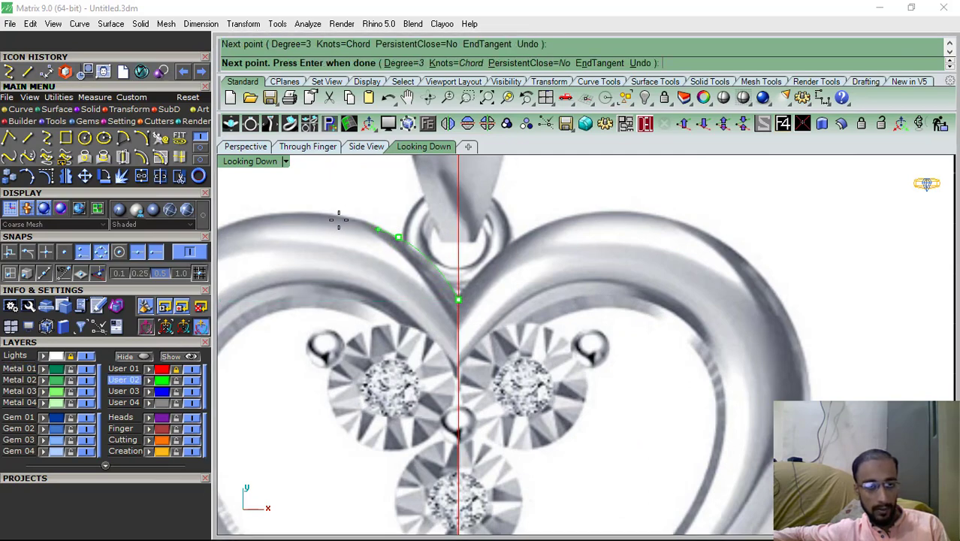
left_click(272, 214)
scroll(272, 300, "down", 2)
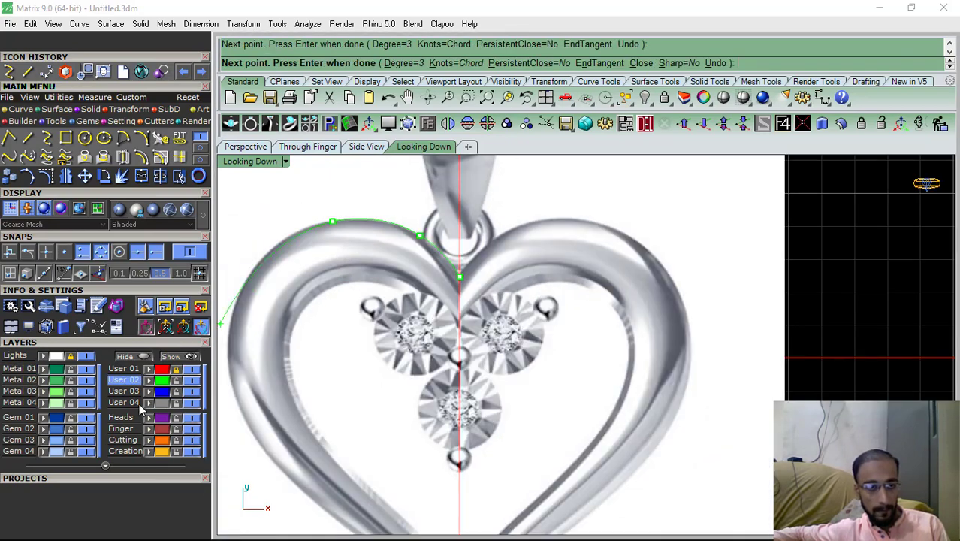
scroll(274, 236, "up", 2)
left_click(264, 256)
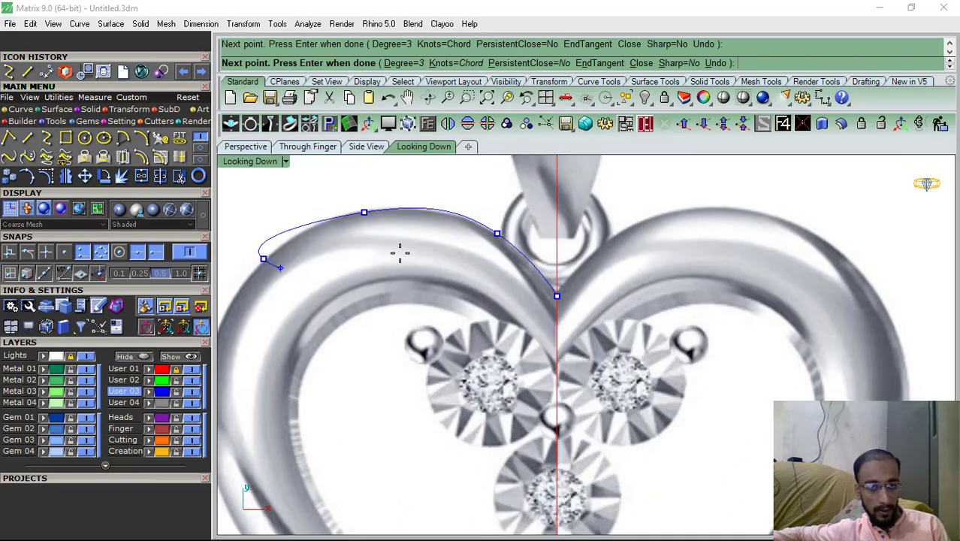
Continue the outer curve down the heart's left side to the bottom tip on the centre line and finish it
scroll(399, 253, "down", 4)
scroll(380, 290, "up", 4)
left_click(397, 265)
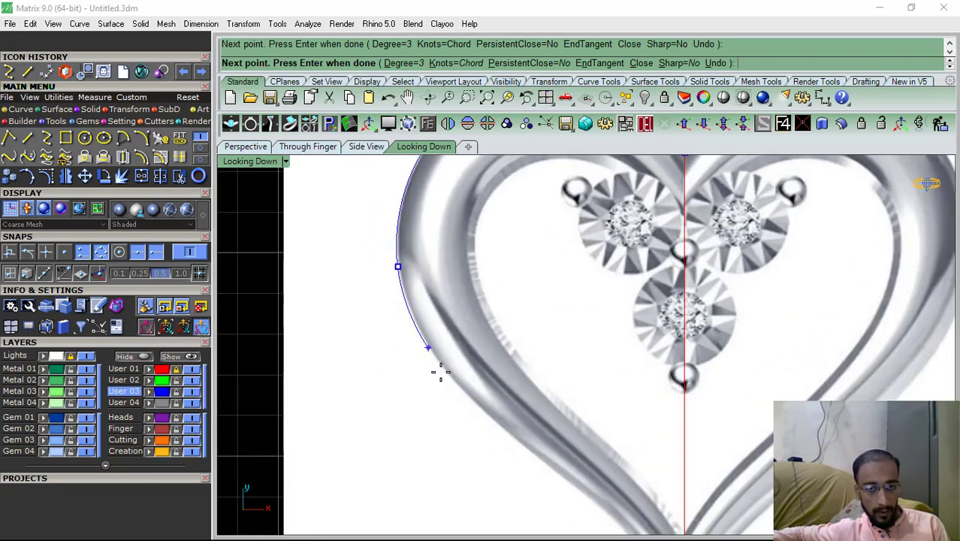
scroll(443, 349, "down", 4)
scroll(369, 315, "up", 4)
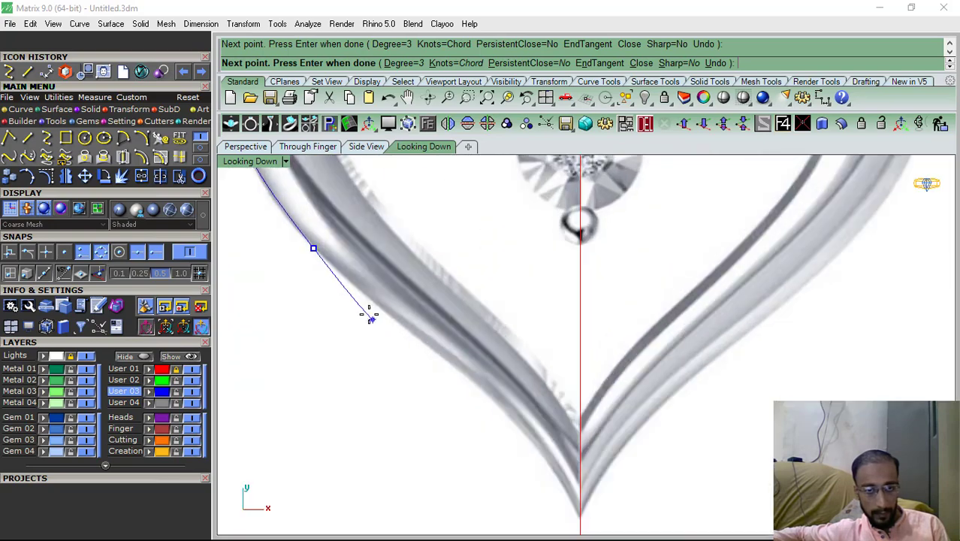
left_click(372, 299)
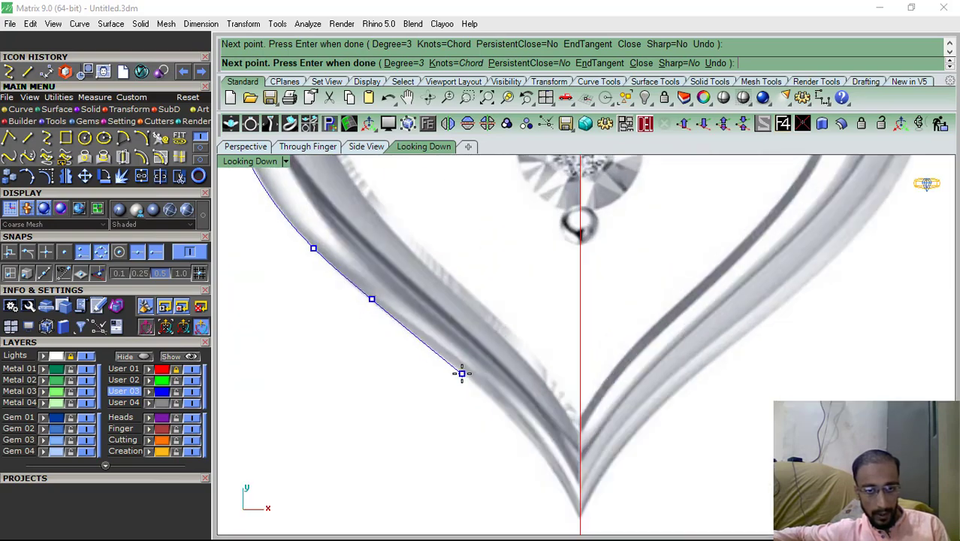
scroll(462, 373, "down", 4)
scroll(466, 332, "up", 5)
left_click(465, 332)
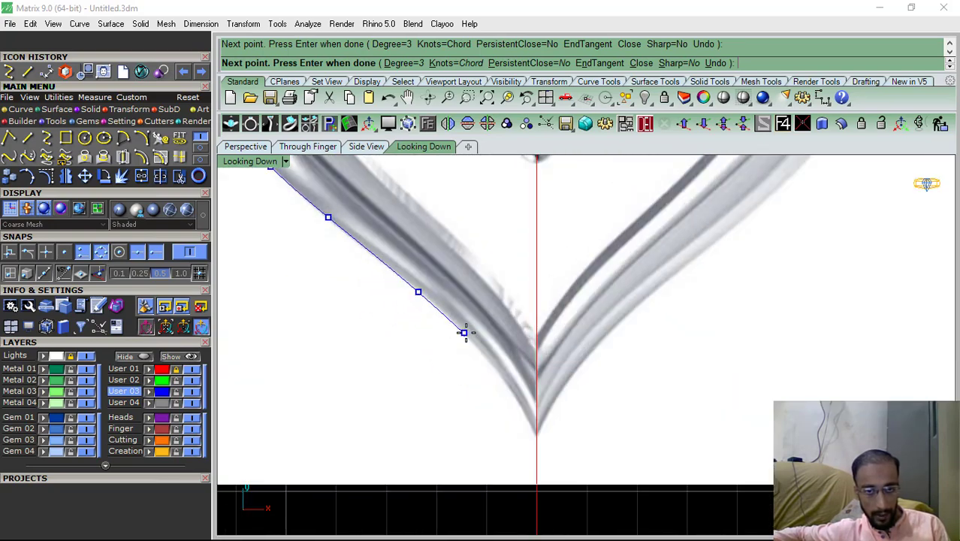
left_click(535, 439)
key("Return")
Start a second interpolated curve at the inner notch on the centre line and trace the left lobe's inner edge
scroll(443, 360, "down", 5)
scroll(492, 340, "up", 6)
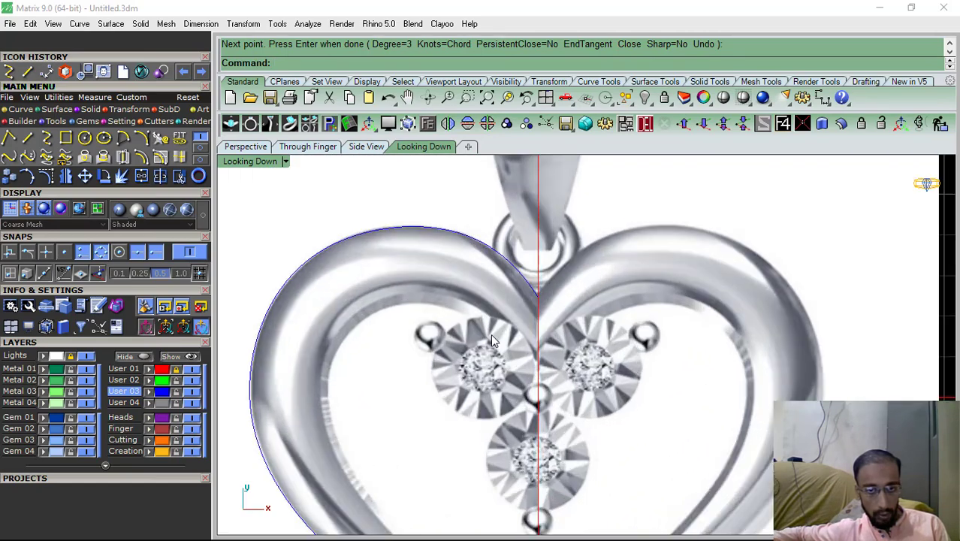
key("Return")
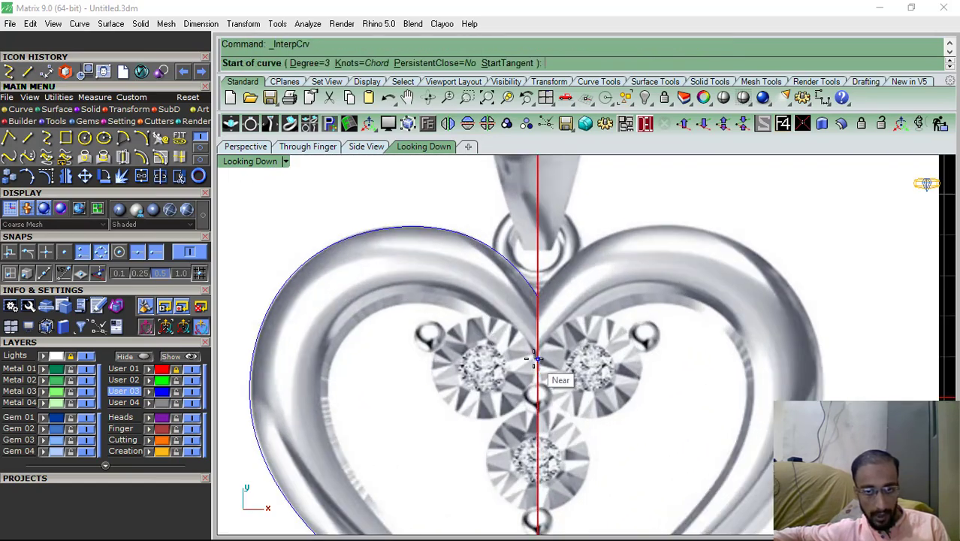
left_click(537, 358)
left_click(502, 318)
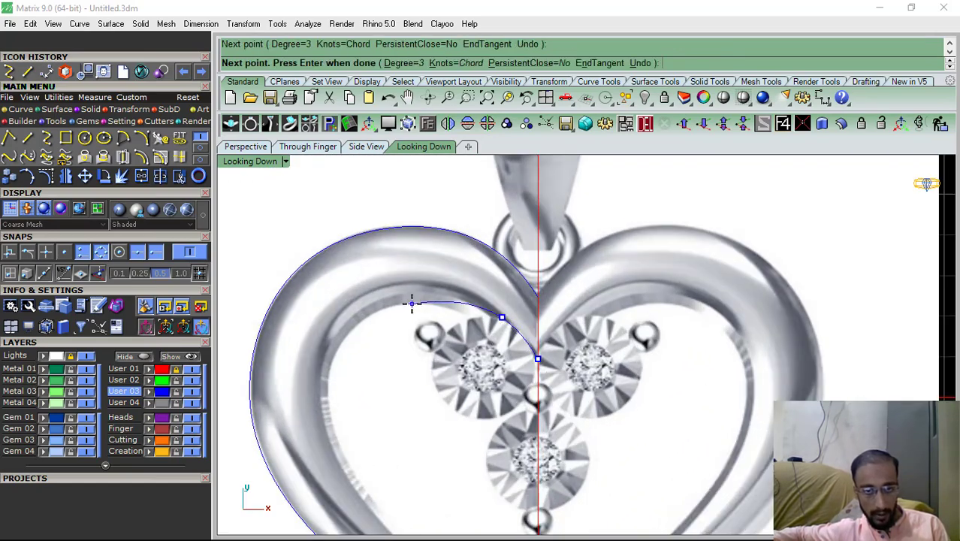
left_click(398, 298)
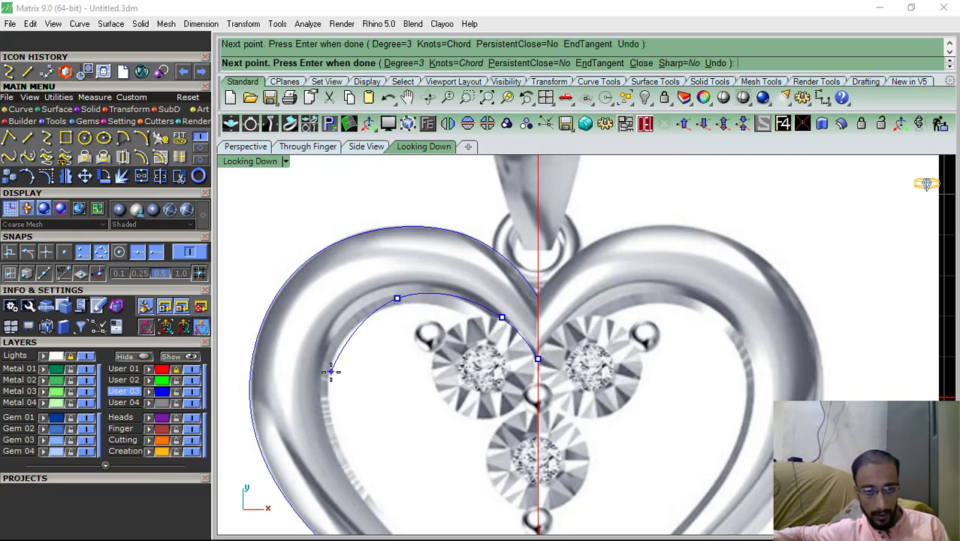
left_click(329, 372)
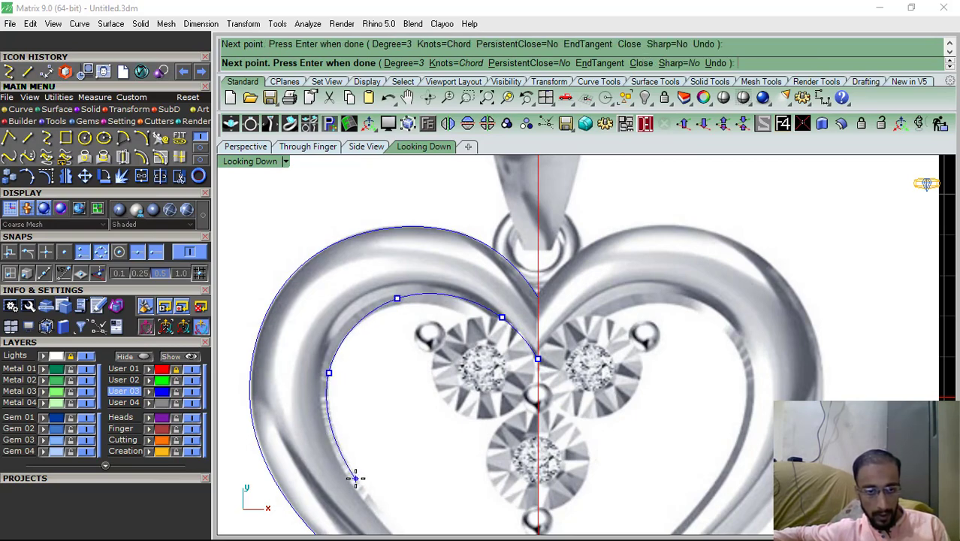
left_click(357, 479)
Continue the inner curve down the heart's left side to the inner bottom point on the centre line and finish it
scroll(359, 355, "down", 3)
scroll(380, 403, "up", 14)
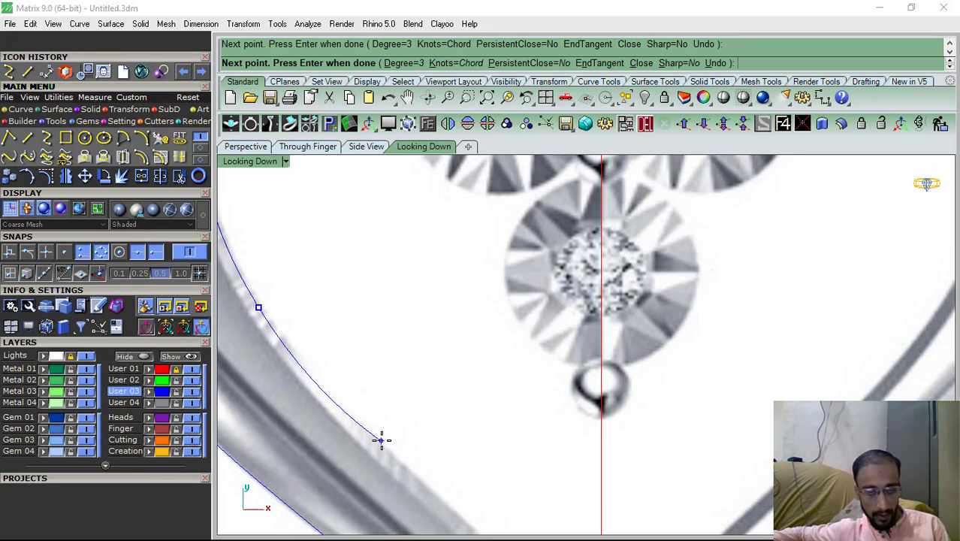
left_click(381, 439)
scroll(374, 302, "down", 10)
scroll(421, 394, "up", 5)
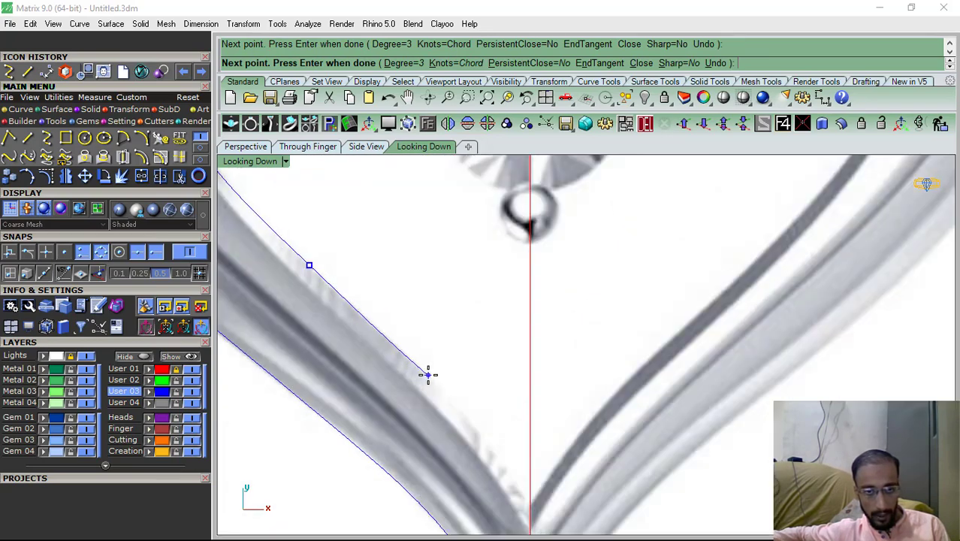
left_click(429, 373)
scroll(435, 356, "down", 4)
scroll(470, 405, "up", 5)
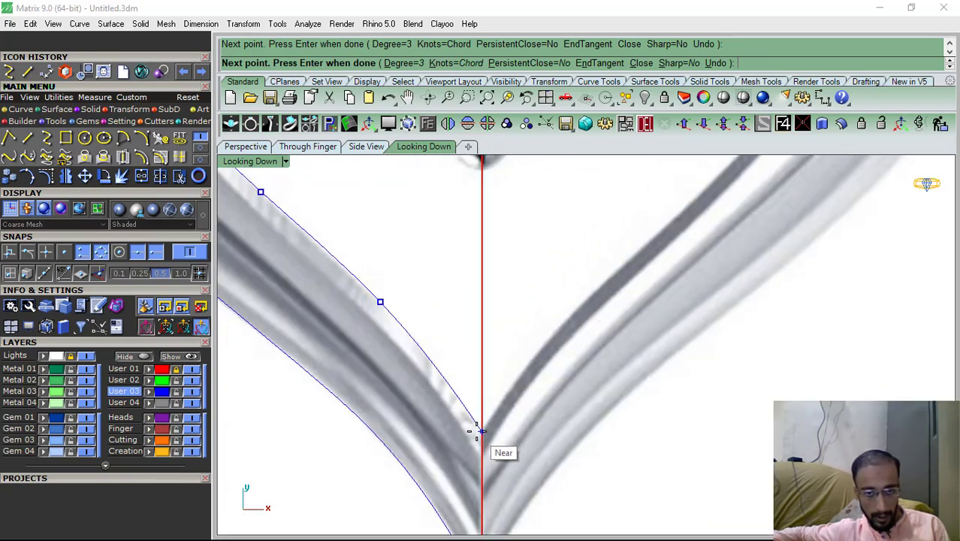
left_click(479, 440)
key("Return")
Hide the Lights layer and mirror both traced curves across the vertical centre line to complete the heart outlines
scroll(380, 268, "down", 5)
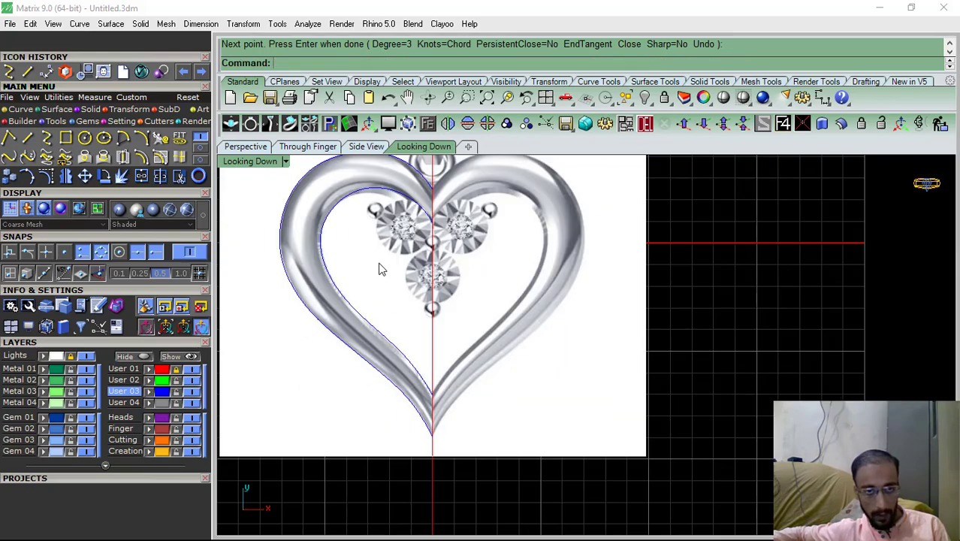
left_click(87, 356)
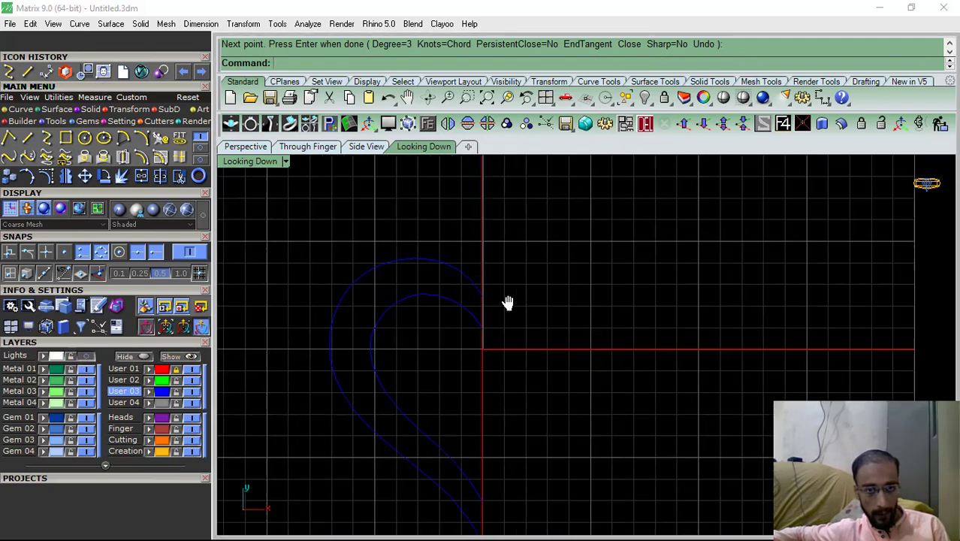
left_click_drag(529, 228, 420, 322)
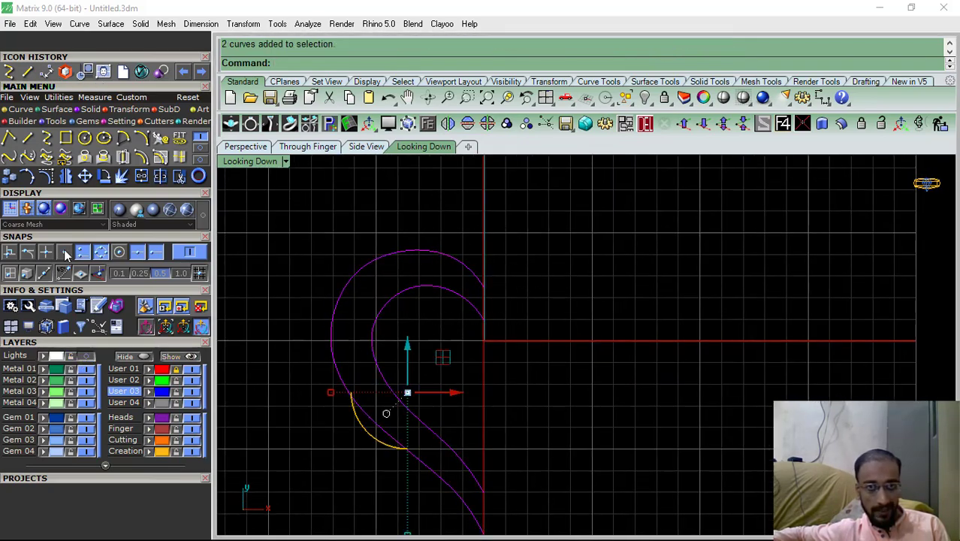
left_click(447, 125)
left_click_drag(615, 200, 469, 335)
key("Escape")
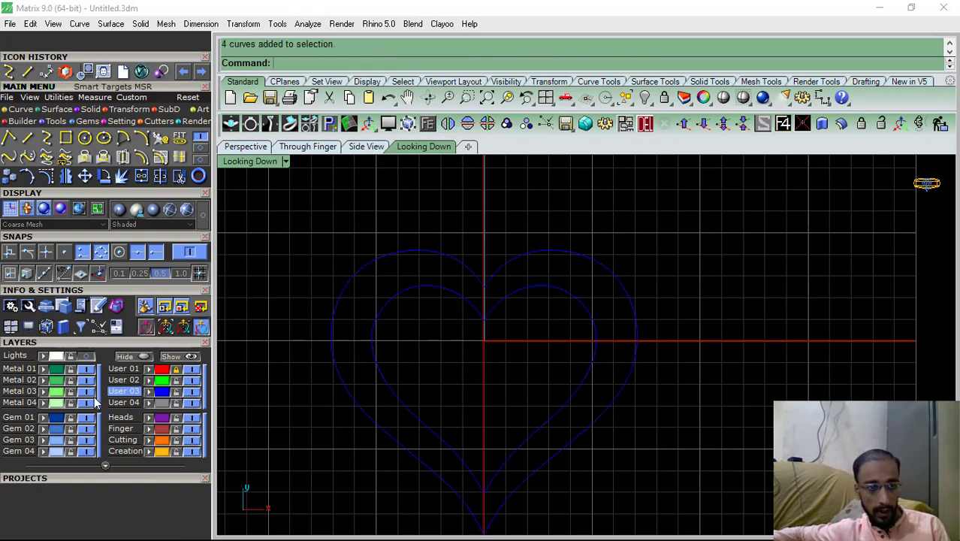
Compare the mirrored heart outlines with the reference picture by temporarily showing the Lights layer
left_click(86, 356)
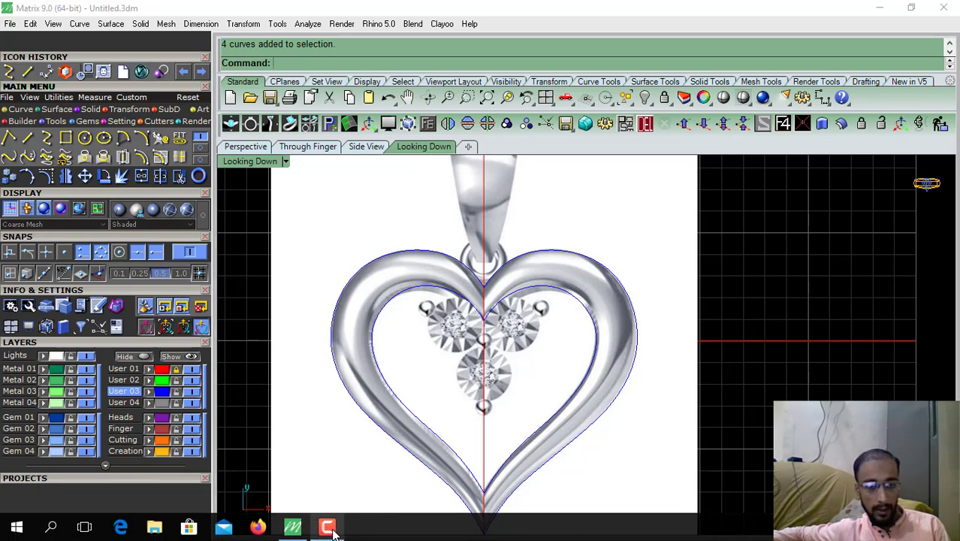
left_click(333, 533)
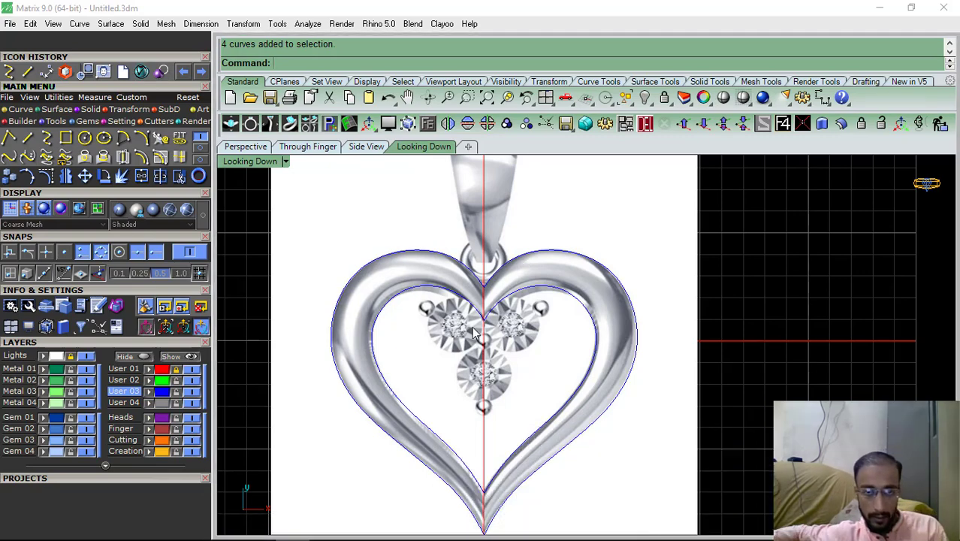
right_click_drag(466, 335, 497, 340)
left_click(87, 356)
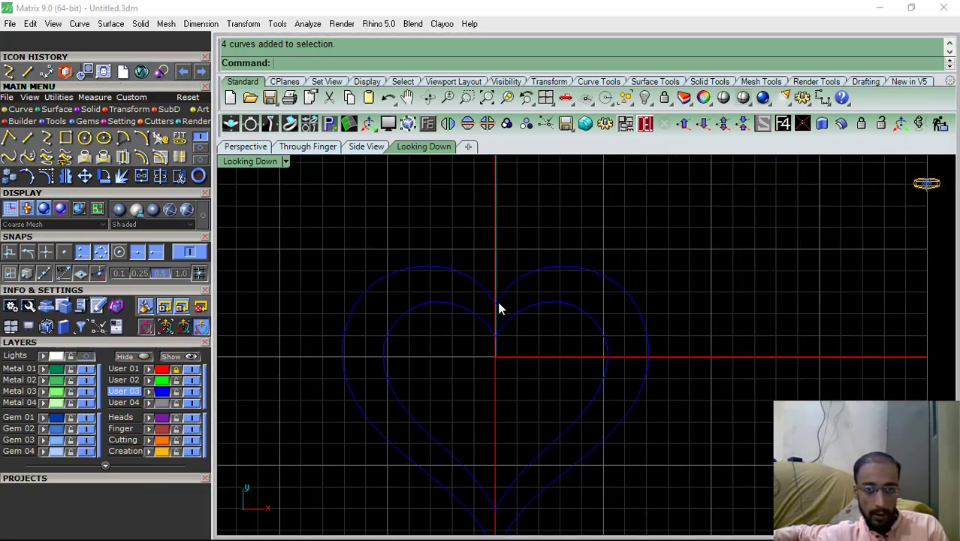
Check the inner and outer heart outlines by selecting them, clear the selection, and show the Lights layer again
left_click(505, 288)
left_click(509, 320, "shift")
left_click_drag(510, 228, 438, 379, "shift")
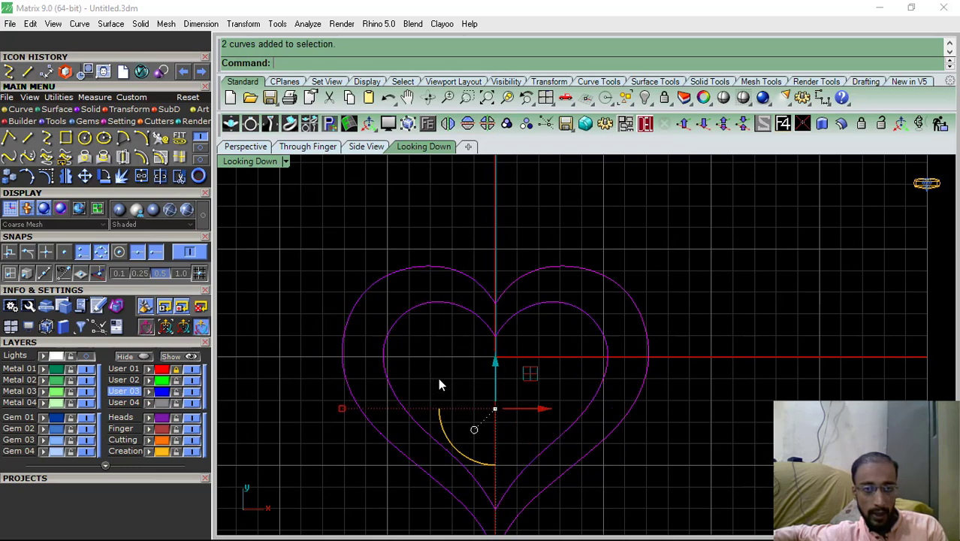
left_click(424, 205)
right_click_drag(528, 249, 485, 240)
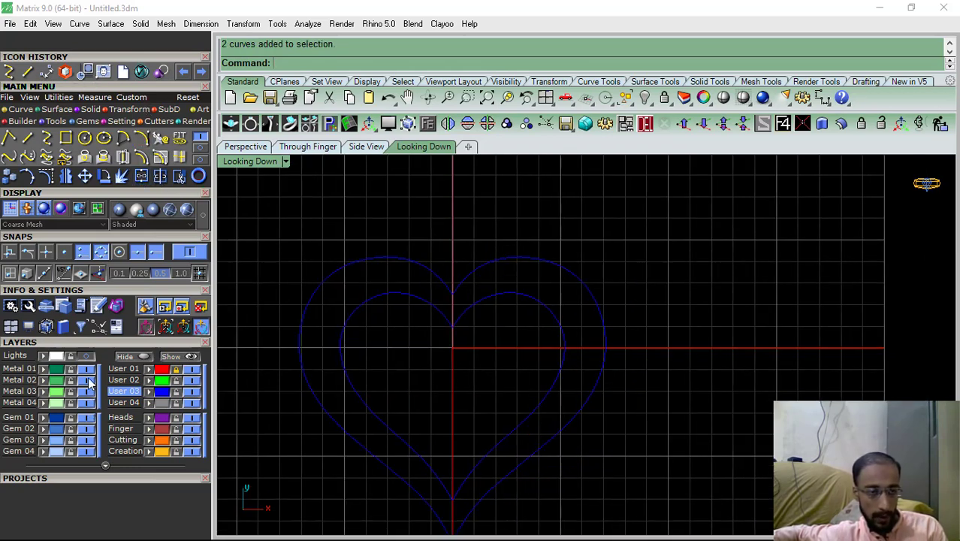
left_click(70, 357)
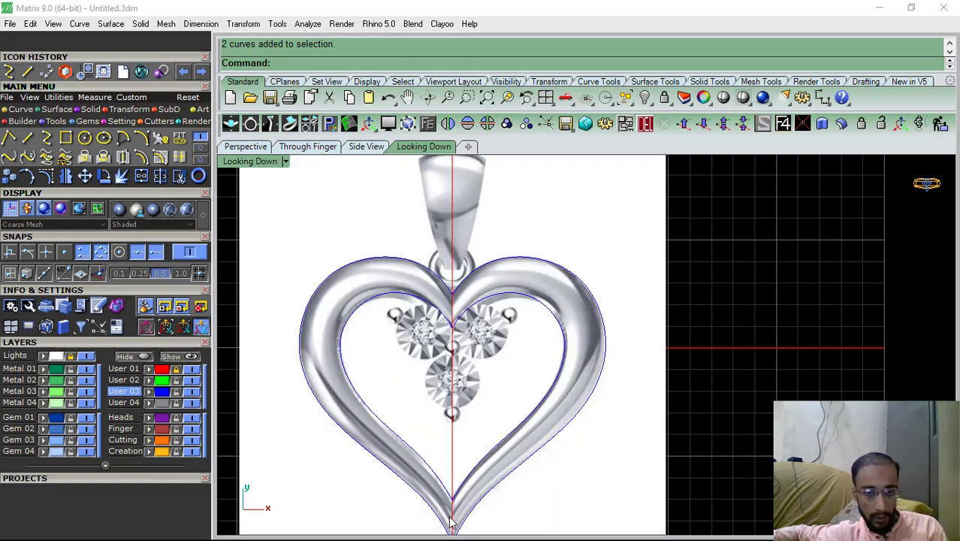
Hide the Lights layer and draw an upright Arc Direction curve from the inner to the outer top notch of the heart
left_click(88, 357)
right_click_drag(539, 312, 580, 318)
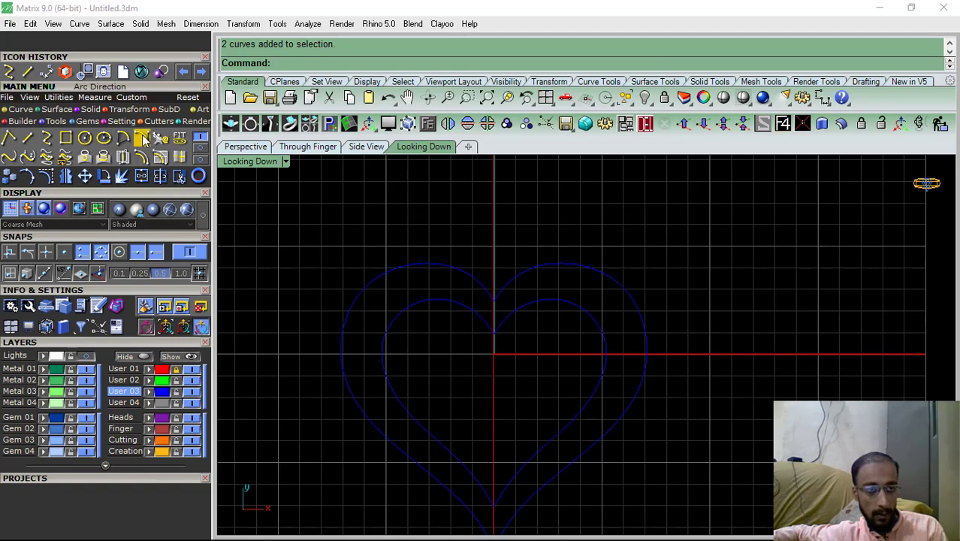
left_click(141, 139)
left_click(493, 333)
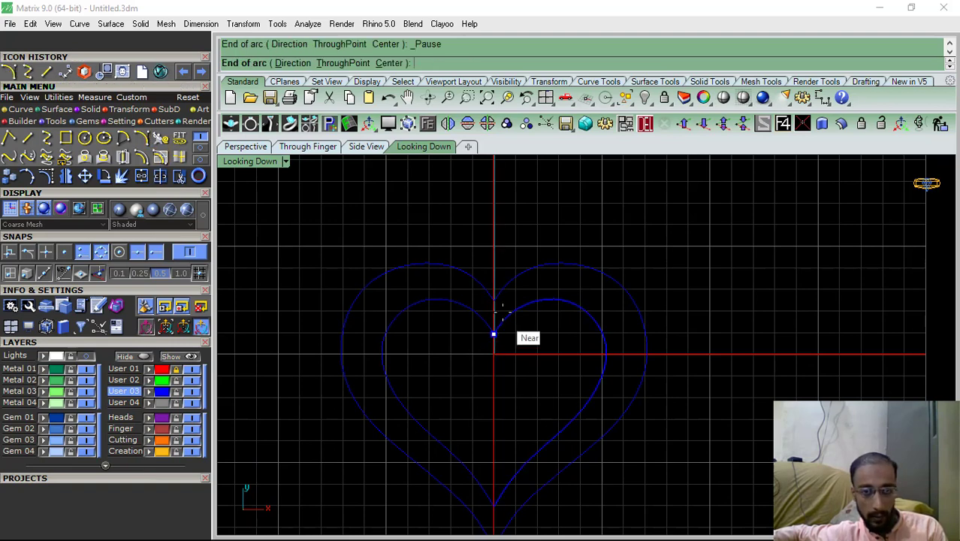
left_click(494, 301)
left_click(364, 147)
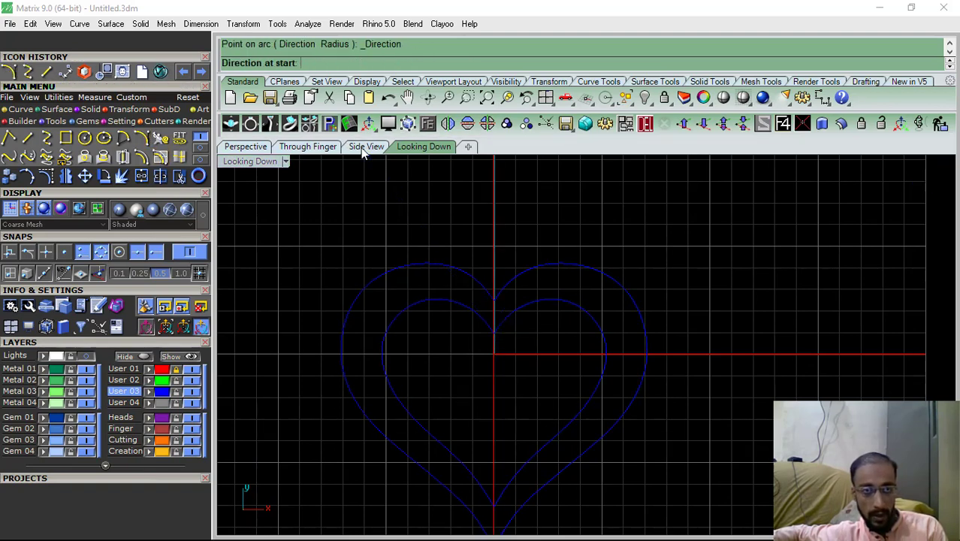
key("Escape")
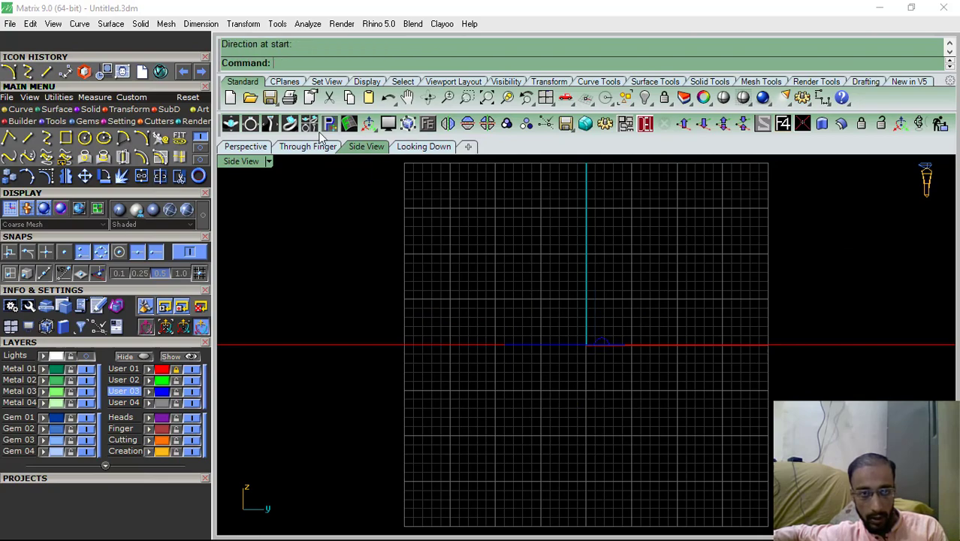
Start a two-point orient of the notch arc with copy and 3D scaling, using its inner and outer endpoints as references
left_click(250, 149)
right_click_drag(456, 371, 705, 367)
scroll(550, 338, "up", 8)
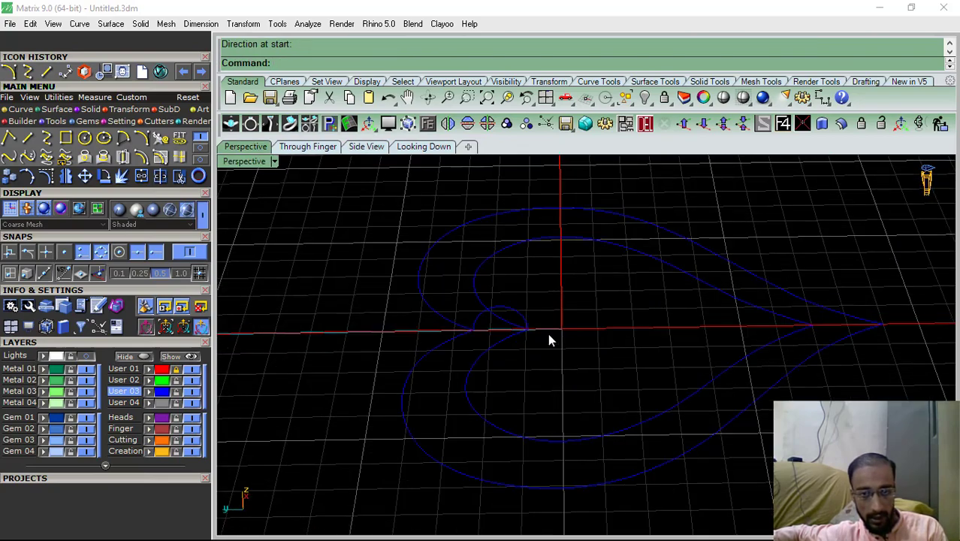
left_click(481, 320)
scroll(572, 377, "up", 5)
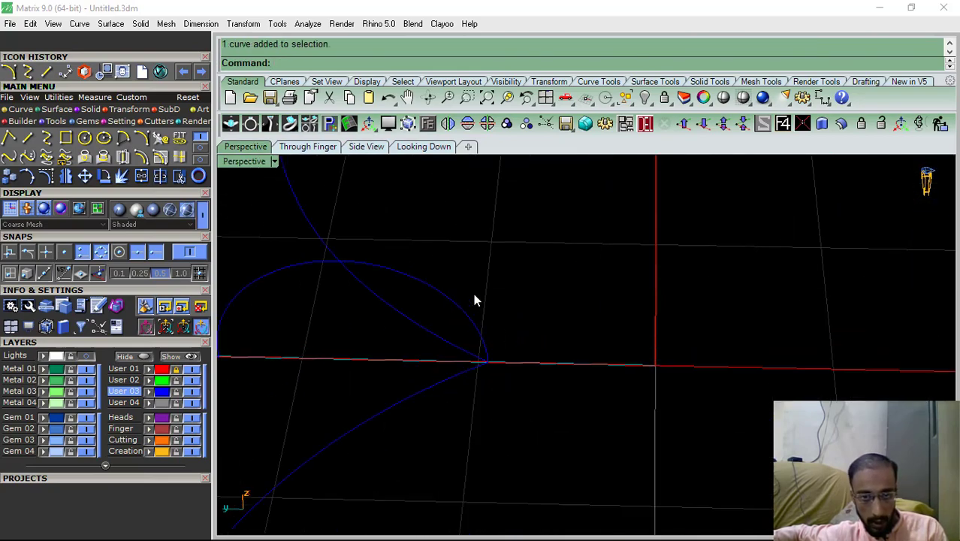
left_click(467, 322)
left_click(127, 122)
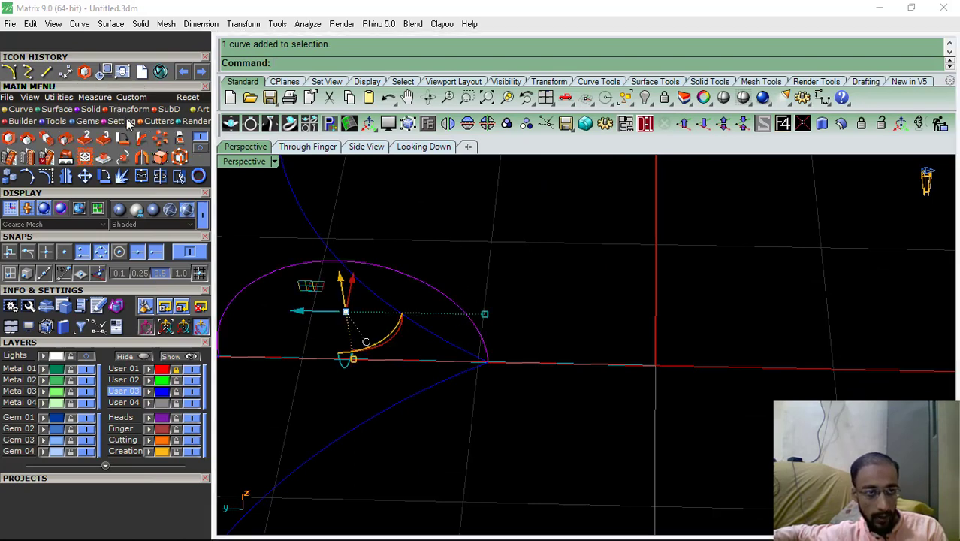
left_click(86, 140)
scroll(530, 285, "down", 3)
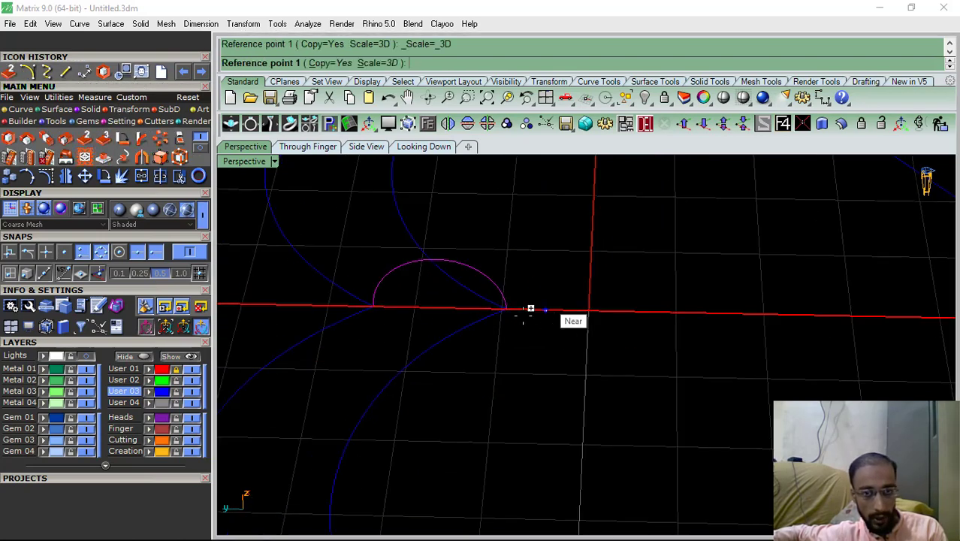
left_click(506, 308)
left_click(374, 307)
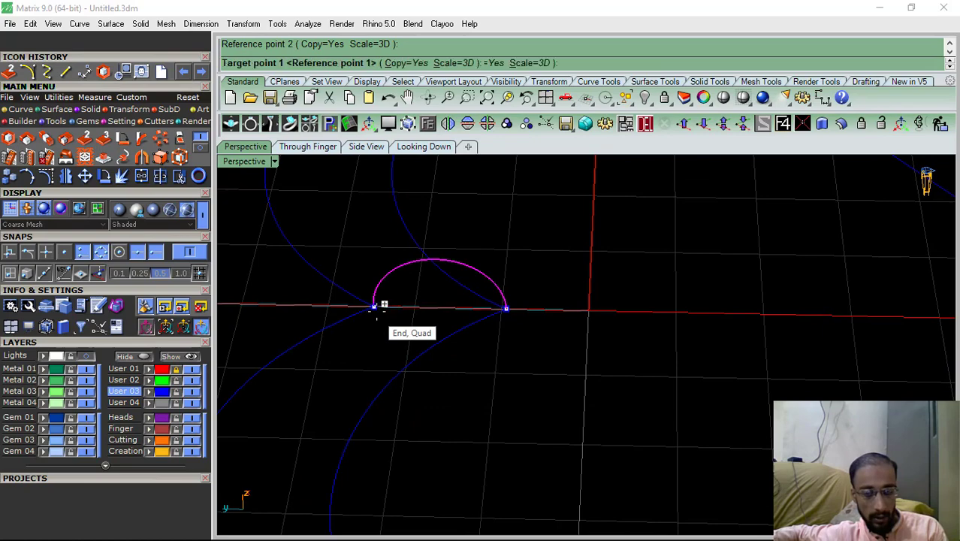
Place scaled arc copies between the inner and outer outlines at the heart's left side and bottom tip
scroll(385, 226, "down", 10)
scroll(402, 330, "up", 3)
left_click(408, 306)
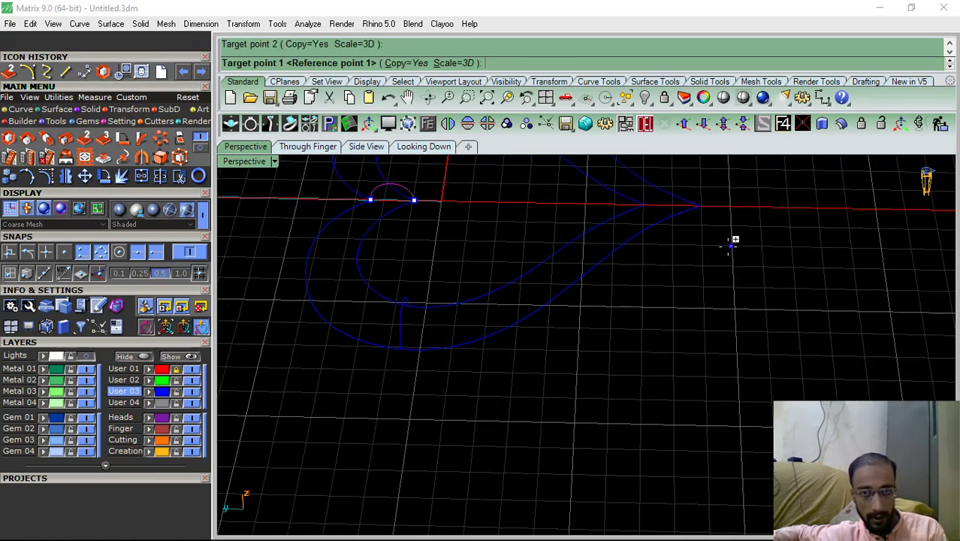
scroll(623, 248, "up", 2)
scroll(591, 260, "up", 2)
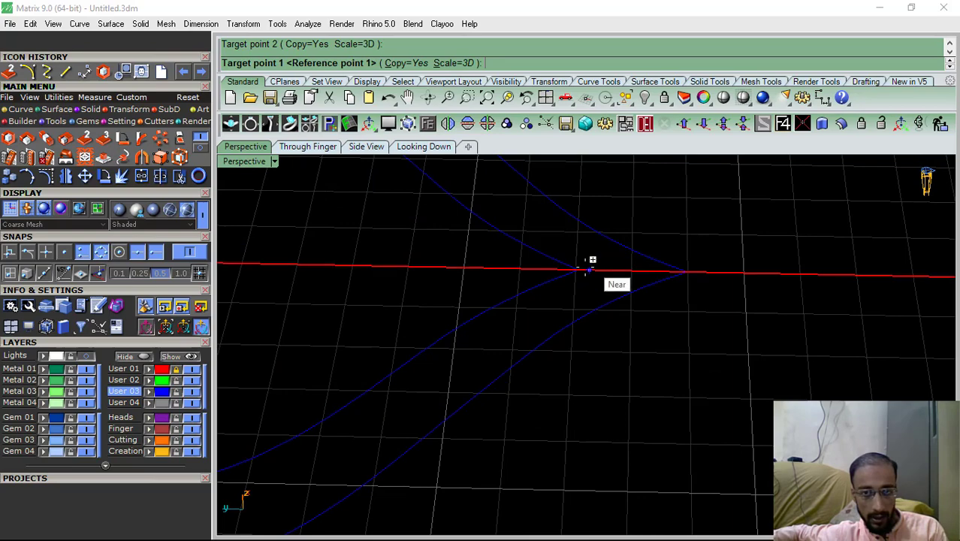
left_click(690, 267)
Add scaled arc copies across the heart's lower left side and upper left lobe, and finish the orient command
scroll(691, 267, "down", 2)
right_click_drag(695, 260, 542, 314)
left_click(535, 314)
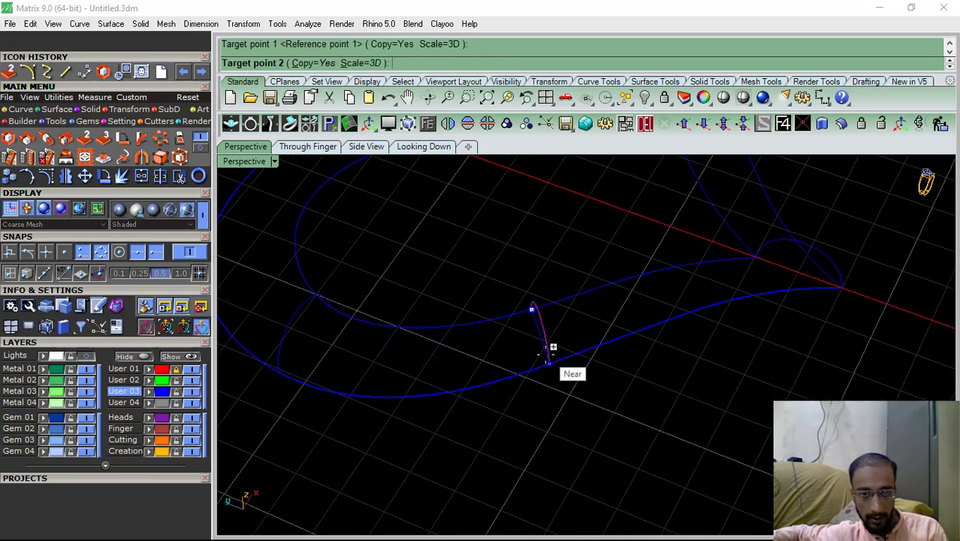
left_click(559, 352)
right_click_drag(560, 354, 502, 279)
left_click(406, 266)
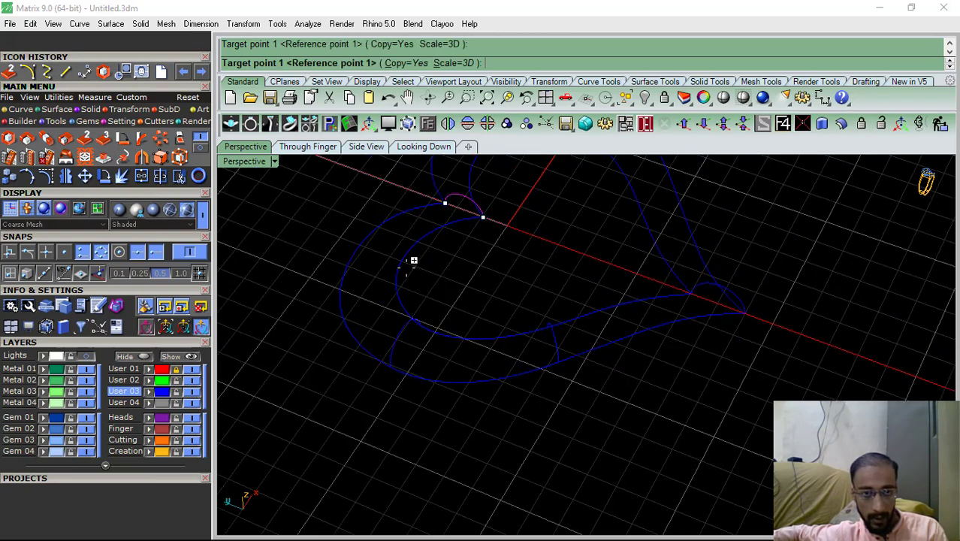
left_click(344, 277)
right_click(344, 277)
right_click(346, 278)
Select only the three cross-section arcs on the heart's left half and mirror them across the vertical centre line
scroll(417, 296, "down", 2)
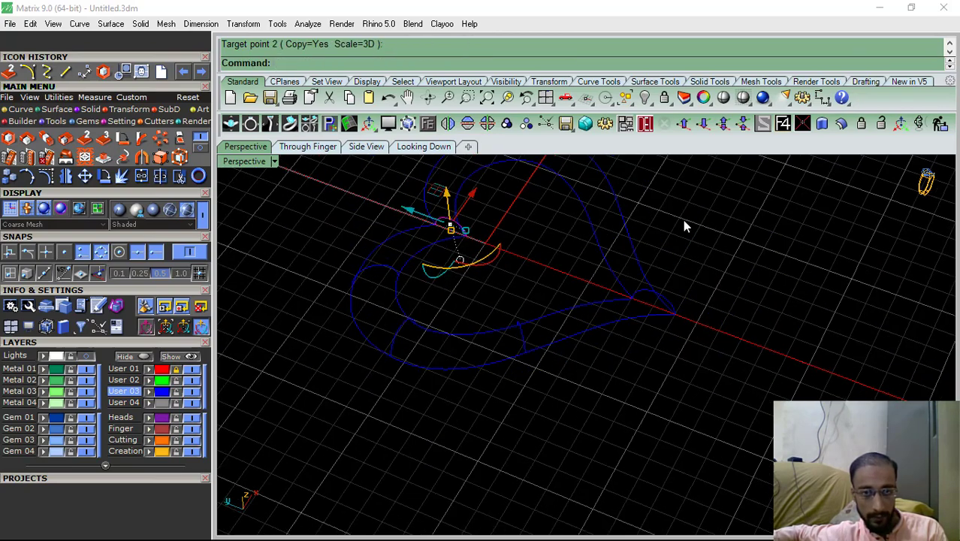
left_click_drag(721, 204, 302, 377)
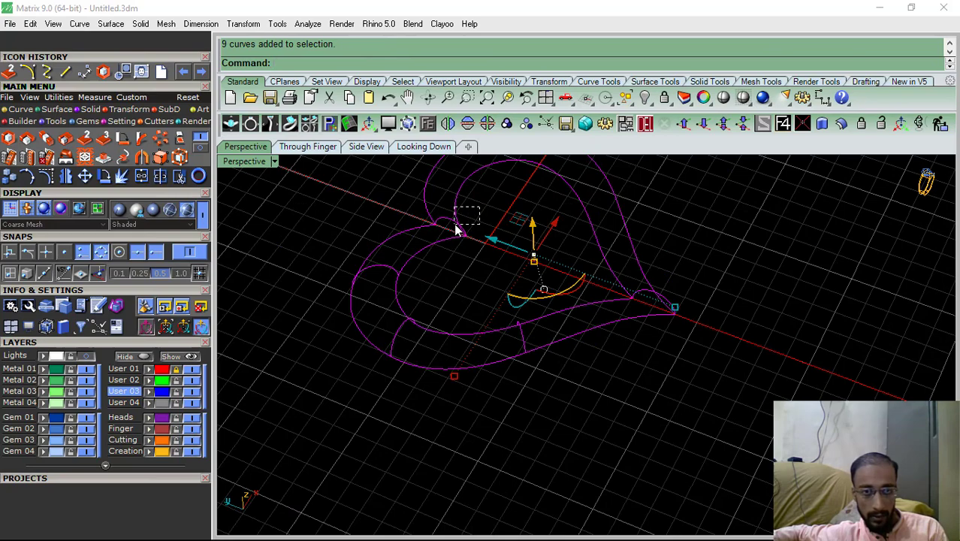
left_click_drag(455, 224, 455, 224, "ctrl")
left_click(639, 297, "ctrl")
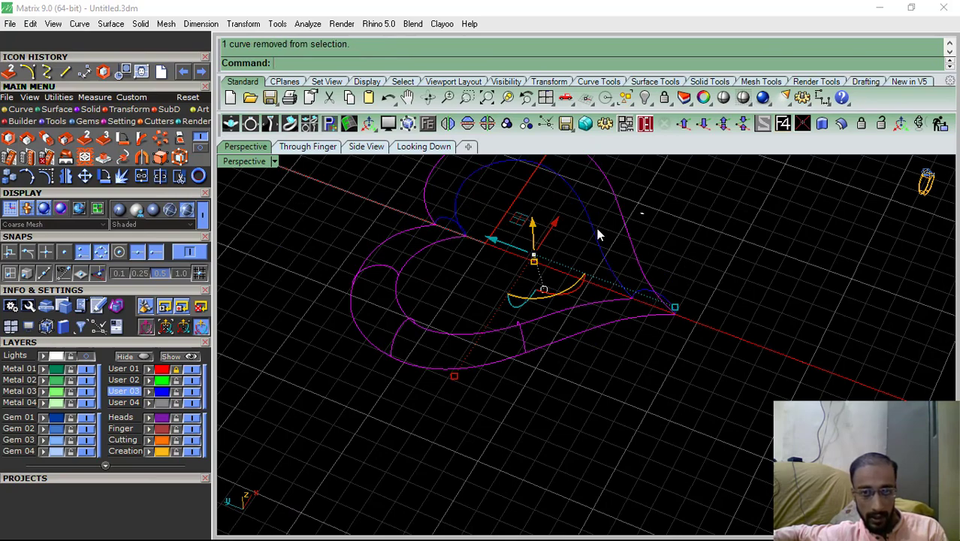
right_click_drag(559, 226, 488, 188)
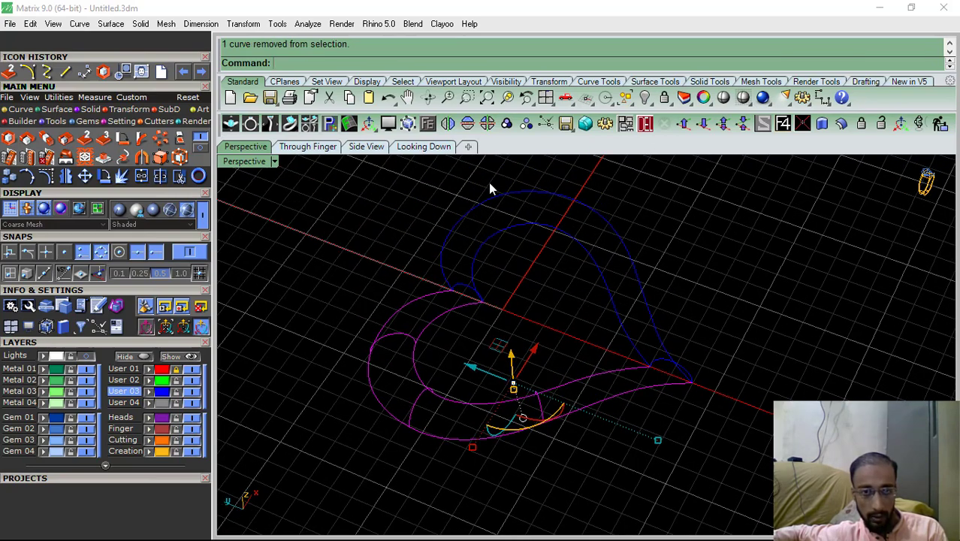
left_click(430, 294, "ctrl")
left_click(434, 316, "ctrl")
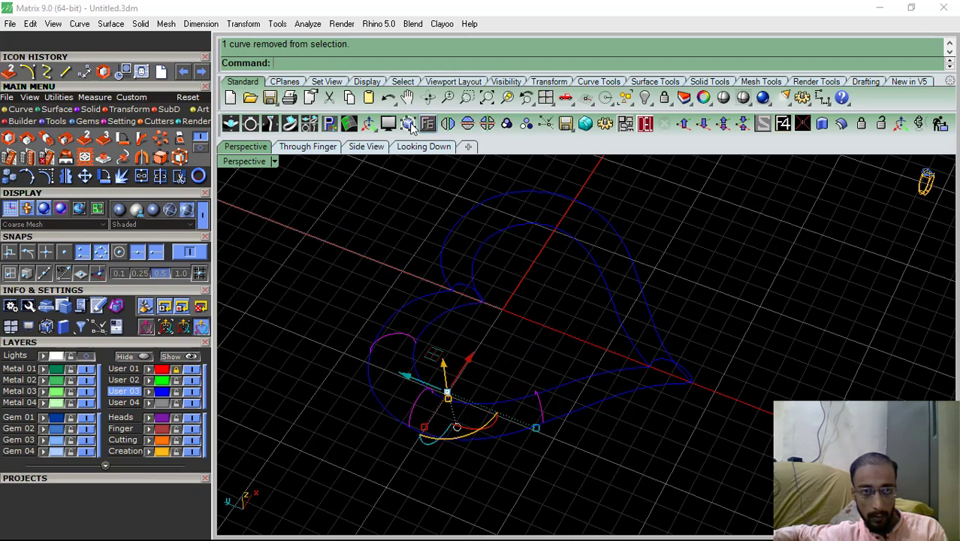
left_click(448, 125)
left_click(729, 223)
Join the halves of the inner and outer heart outlines into two closed curves and check each by selecting it
left_click(617, 310)
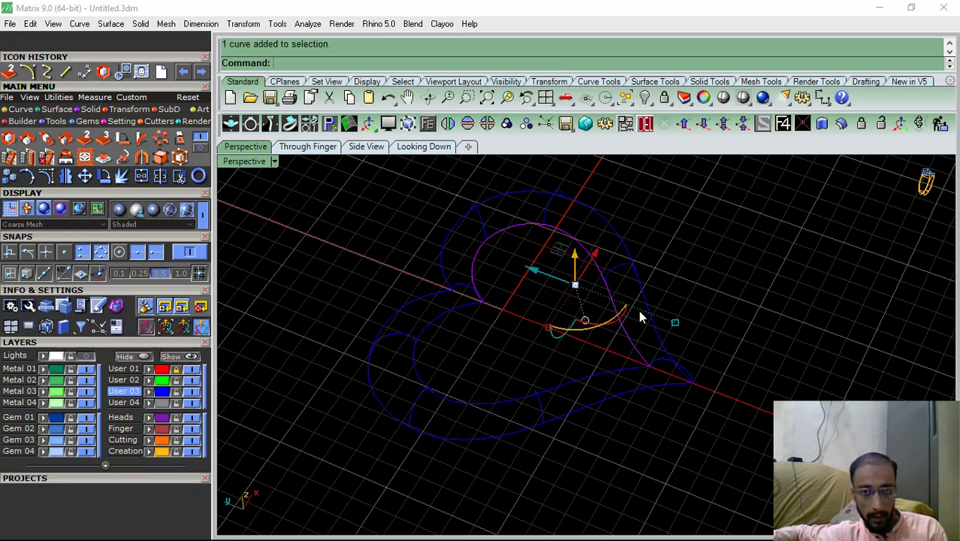
left_click_drag(633, 309, 629, 311, "shift")
left_click_drag(623, 422, 574, 374, "shift")
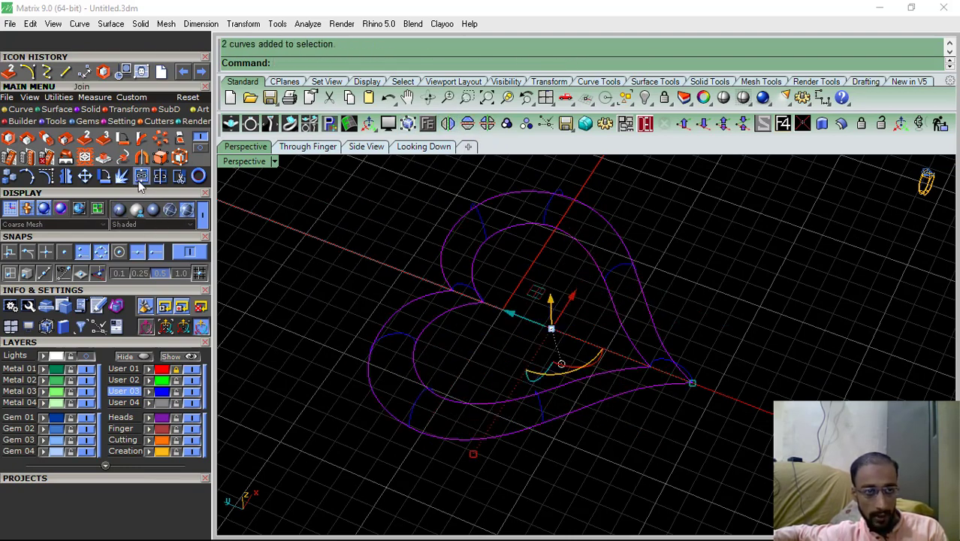
left_click(160, 175)
left_click(434, 329)
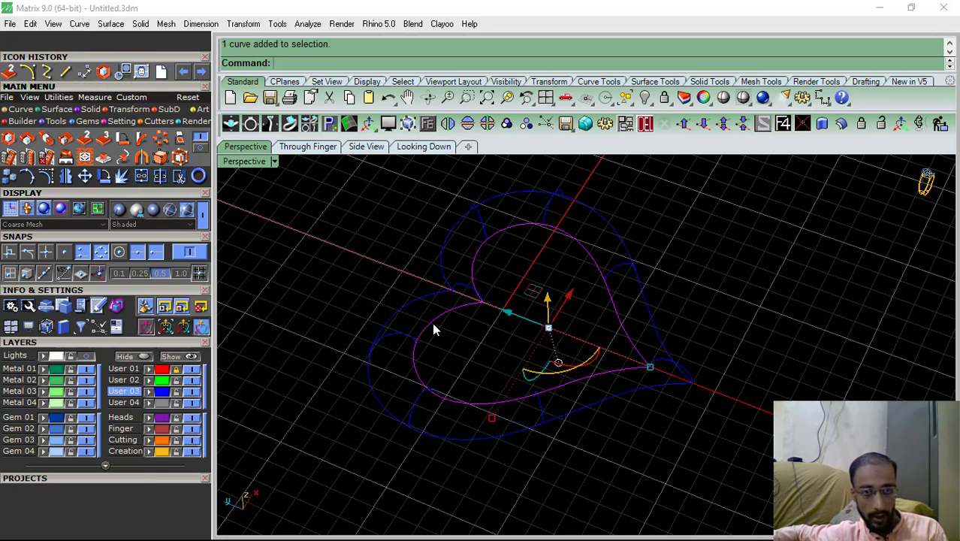
left_click(422, 303)
scroll(422, 299, "down", 4)
left_click(422, 294)
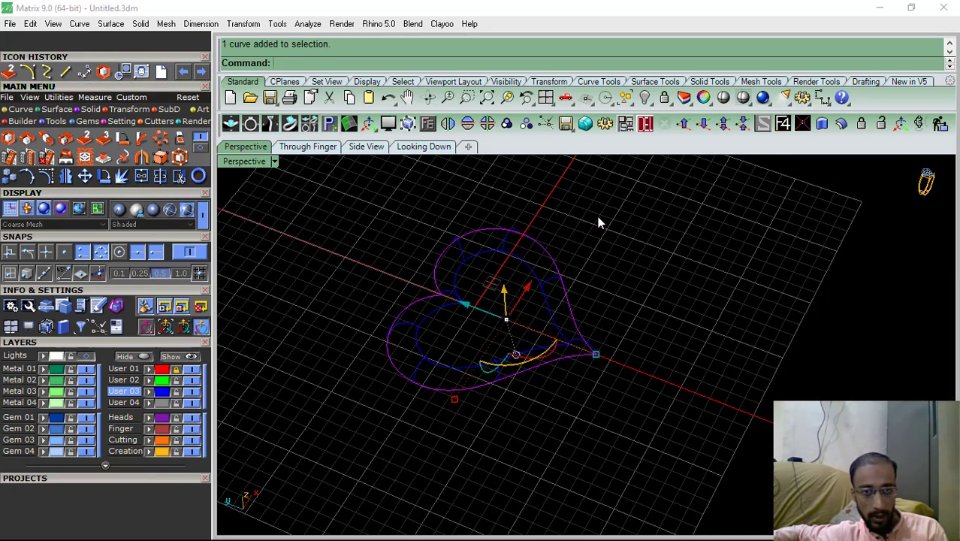
Try a curve network surface from both closed outlines and all arcs, previewing it around the top notch
left_click_drag(641, 186, 338, 375)
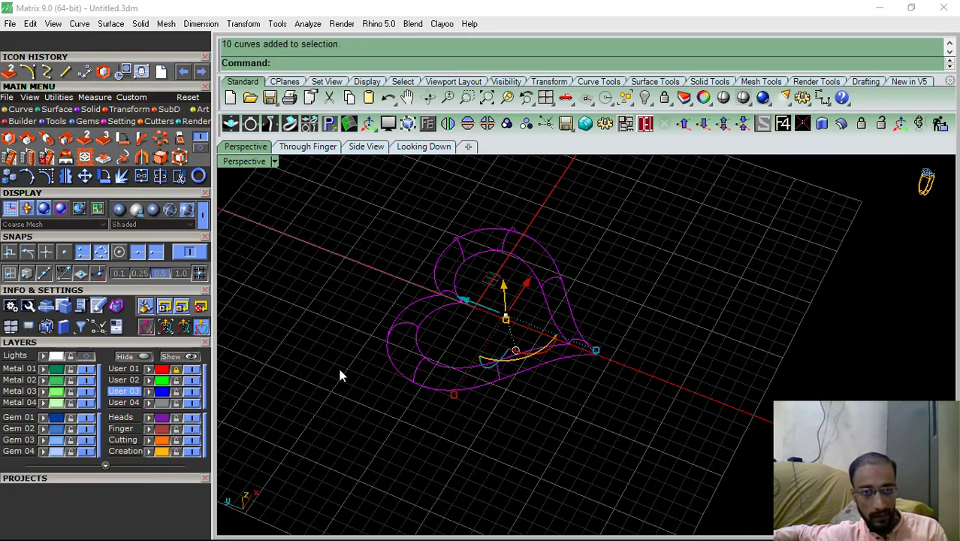
left_click(65, 110)
left_click(180, 138)
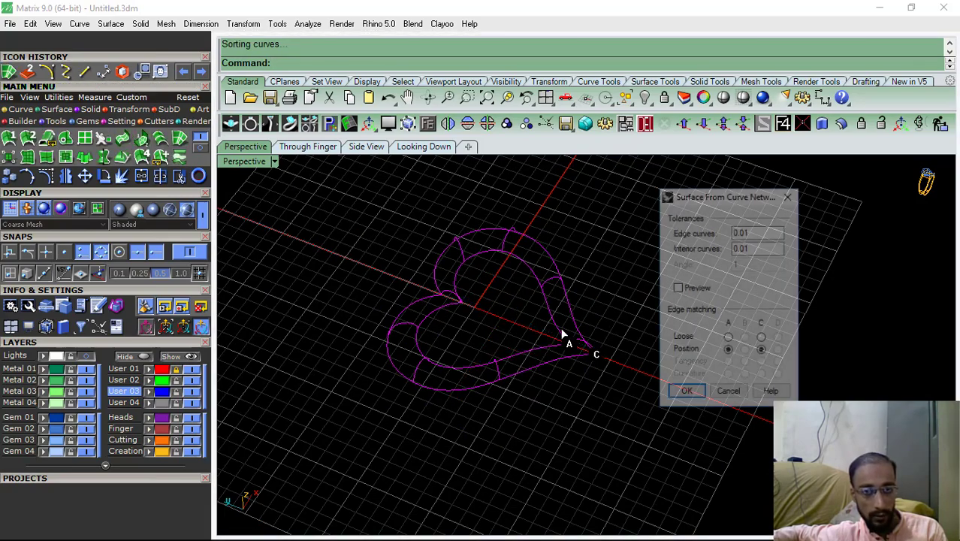
left_click(675, 290)
scroll(447, 307, "up", 7)
right_click_drag(446, 309, 432, 371)
scroll(529, 372, "up", 8)
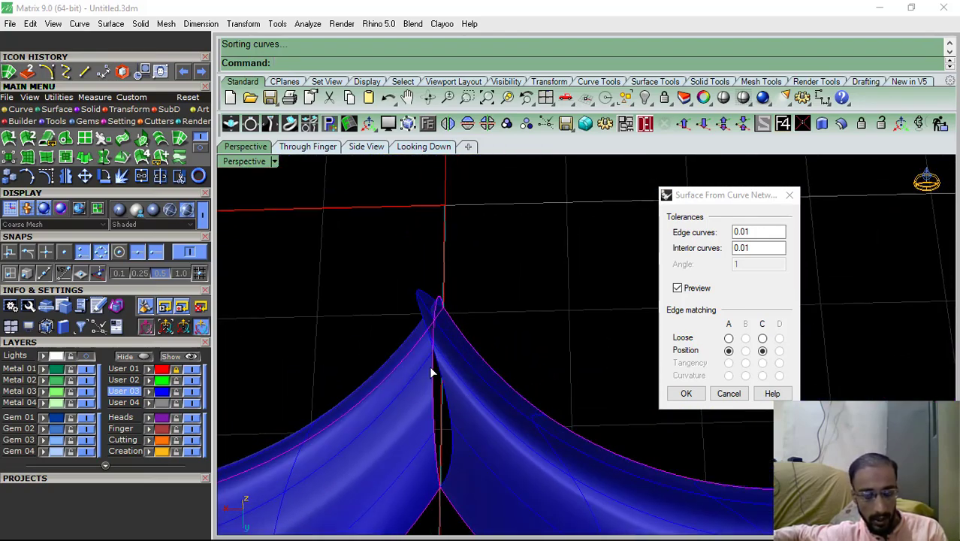
left_click(728, 394)
Explode the joined inner and outer heart outlines back into separate halves
scroll(600, 328, "down", 6)
right_click_drag(602, 331, 548, 338)
left_click(520, 333)
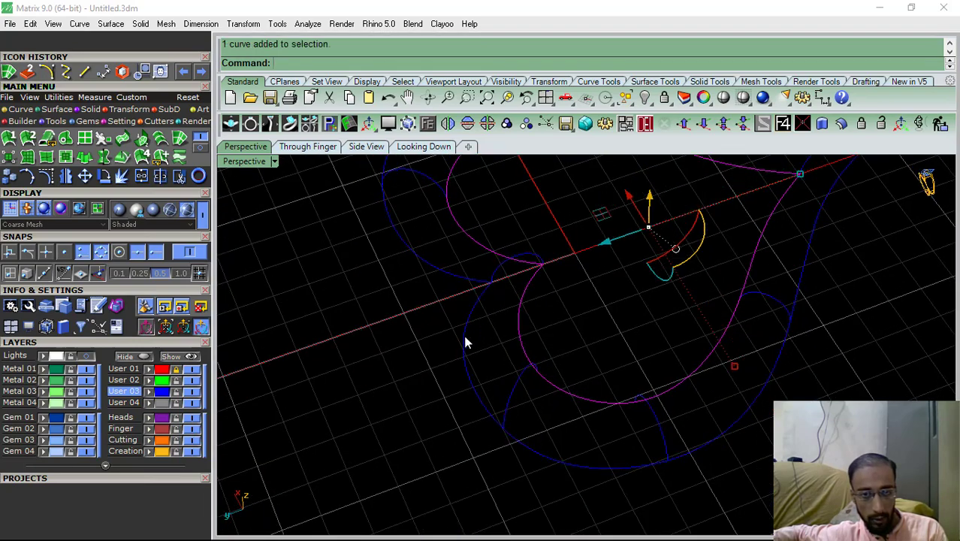
left_click(465, 343, "shift")
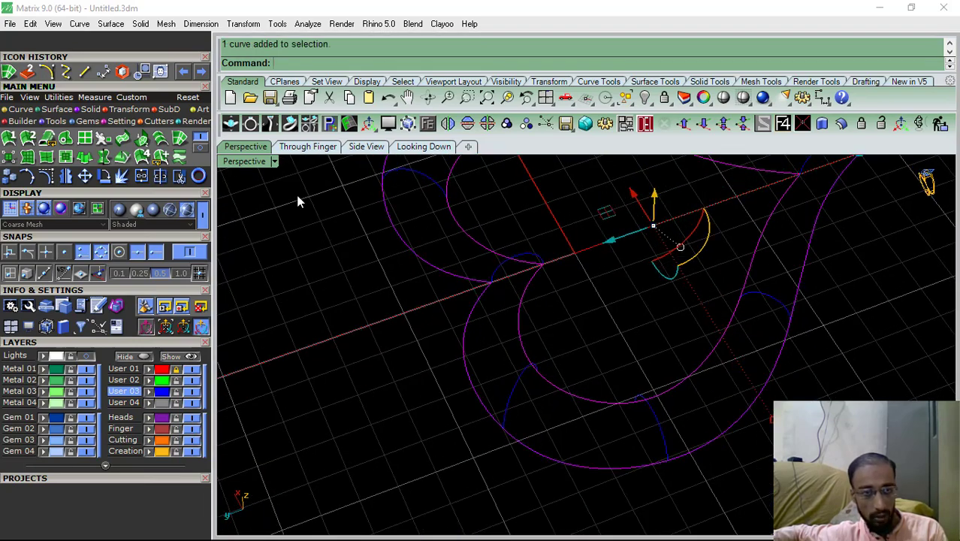
left_click(123, 177)
left_click(377, 358)
Try to build a network surface from all the exploded outline halves and arcs at once
scroll(428, 362, "down", 6)
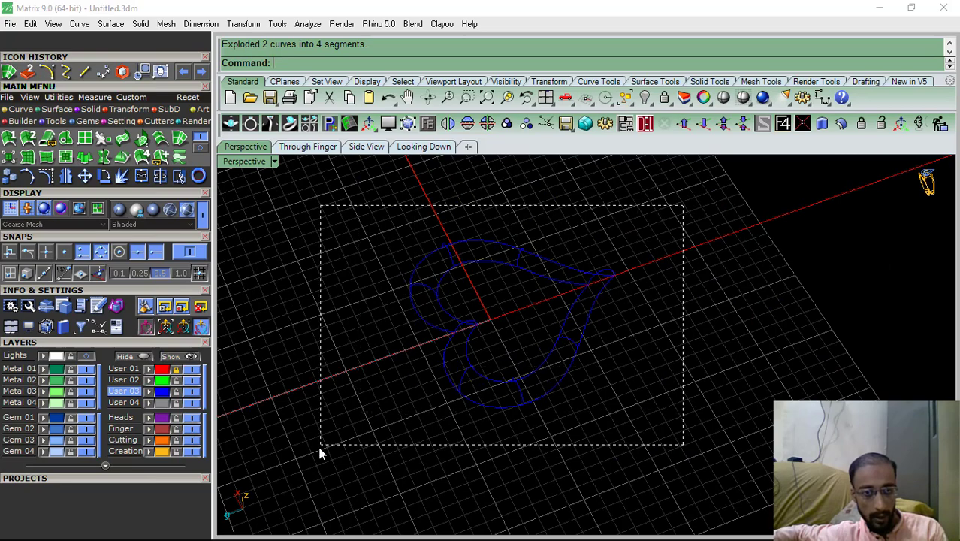
left_click_drag(319, 450, 301, 460)
left_click(180, 141)
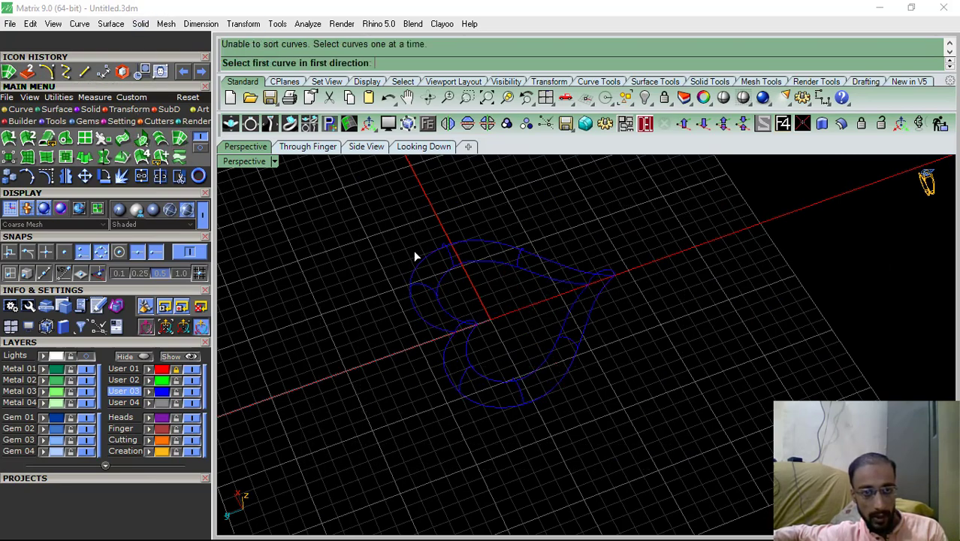
right_click_drag(619, 389, 535, 352)
key("Escape")
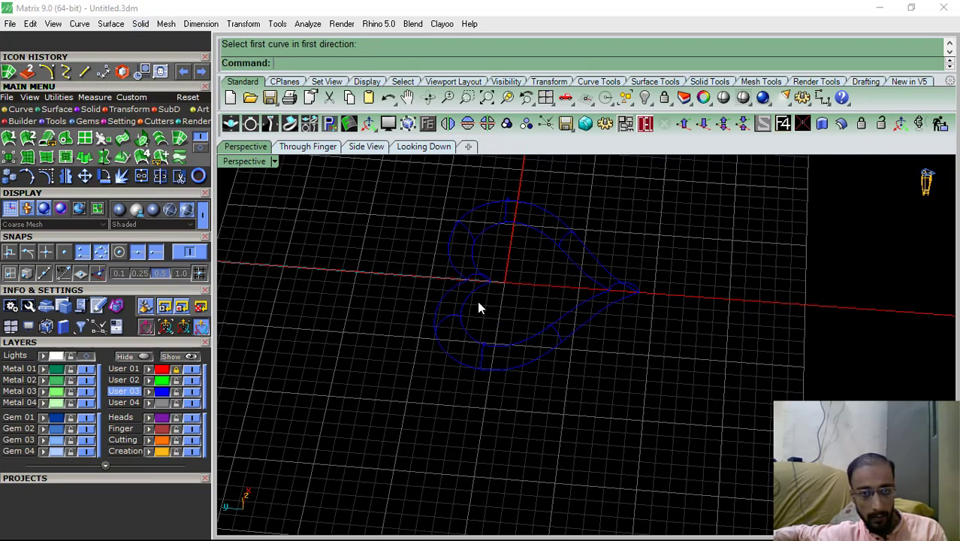
Create a curve network surface from the left half's two outlines and five arcs, with 0.01 tolerances and Position edge matching
scroll(475, 300, "up", 4)
left_click(467, 294)
left_click(428, 288, "shift")
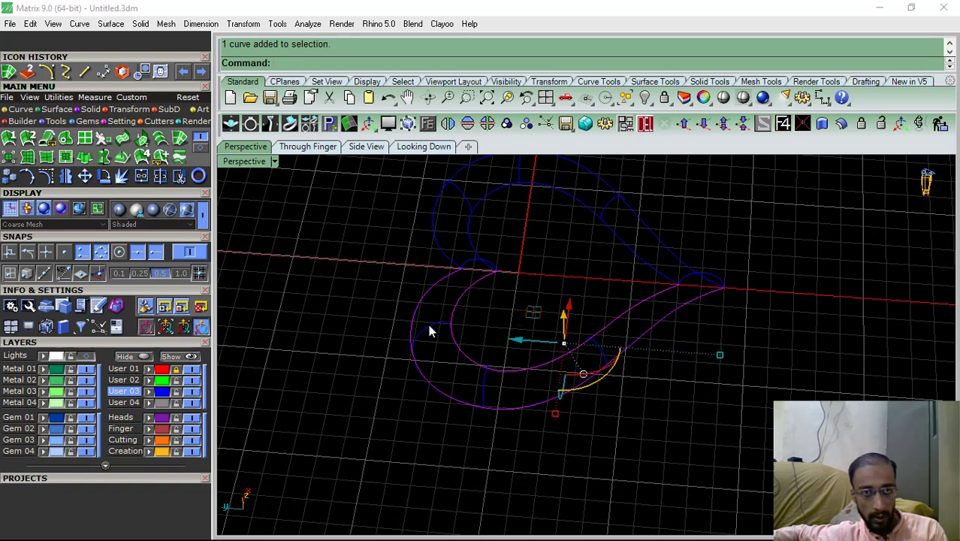
left_click(428, 323, "shift")
left_click_drag(574, 453, 482, 340, "shift")
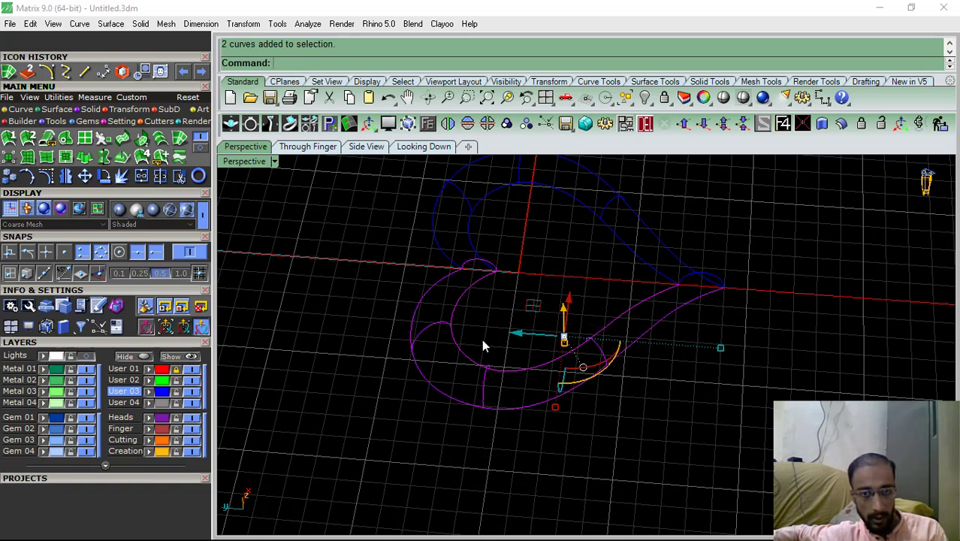
left_click(180, 138)
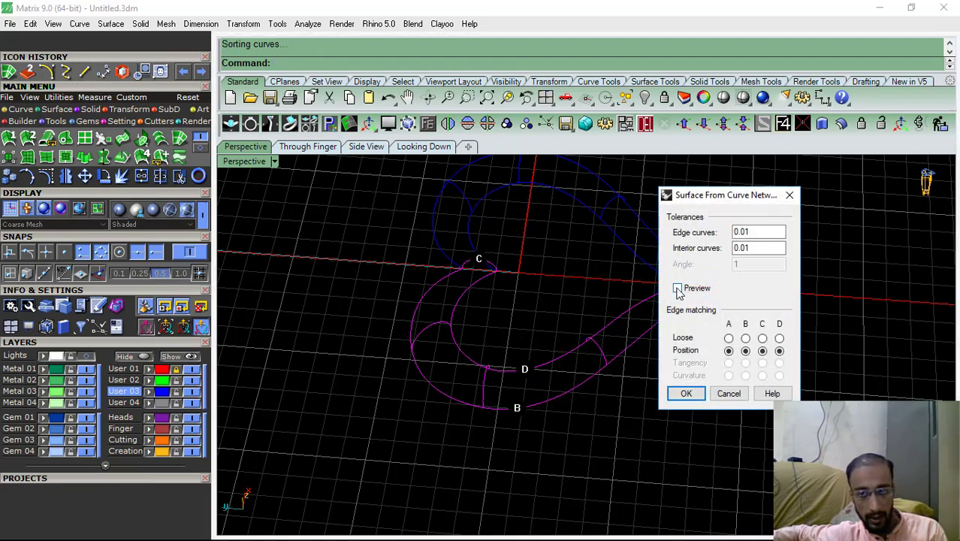
left_click(677, 289)
mouse_move(606, 332)
right_mouse_down()
mouse_move(440, 349)
mouse_move(530, 422)
mouse_move(537, 402)
mouse_move(504, 316)
right_mouse_up()
left_click(686, 393)
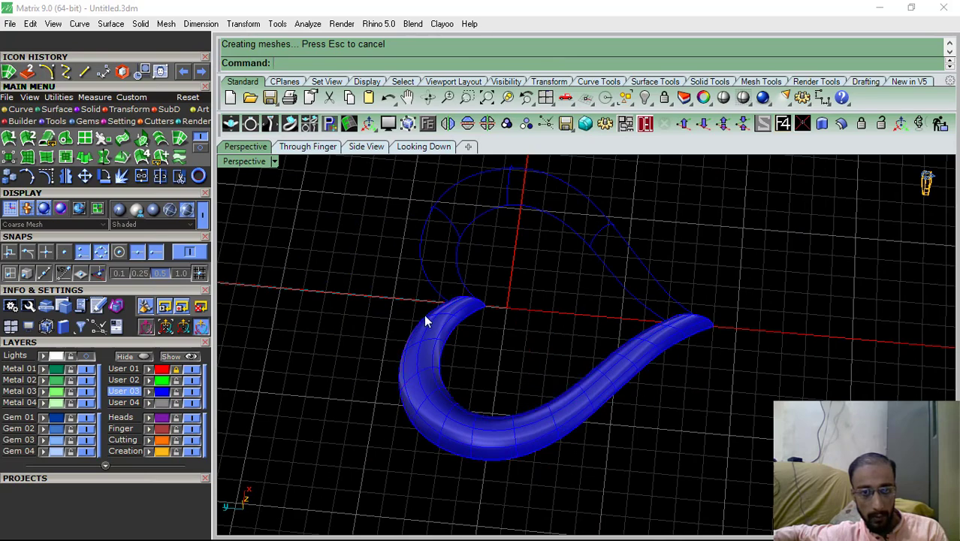
Mirror the left half's network surface across the vertical centre line to complete the heart body
scroll(431, 331, "up", 2)
left_click(440, 340)
left_click(449, 125)
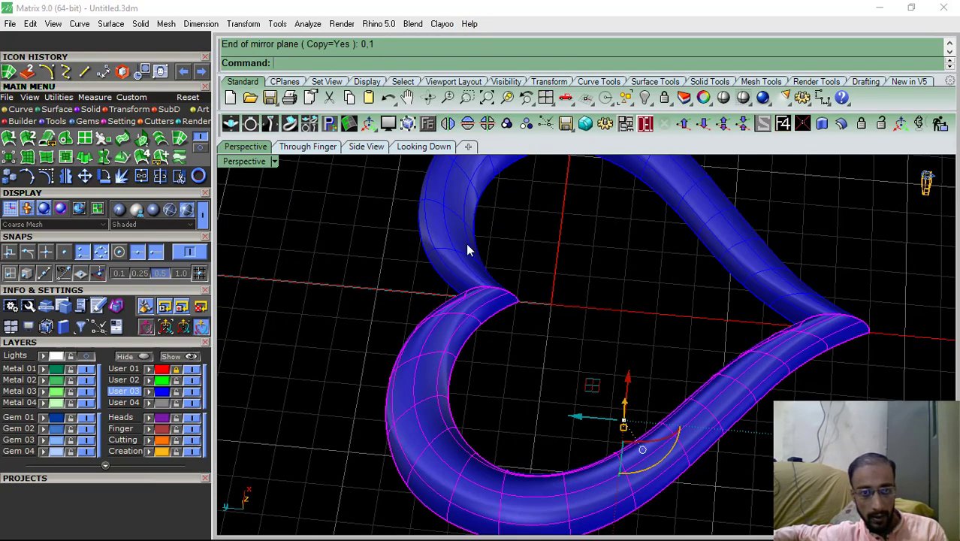
Join the two mirrored halves of the heart body into one polysurface
left_click(466, 245, "shift")
left_click(143, 178)
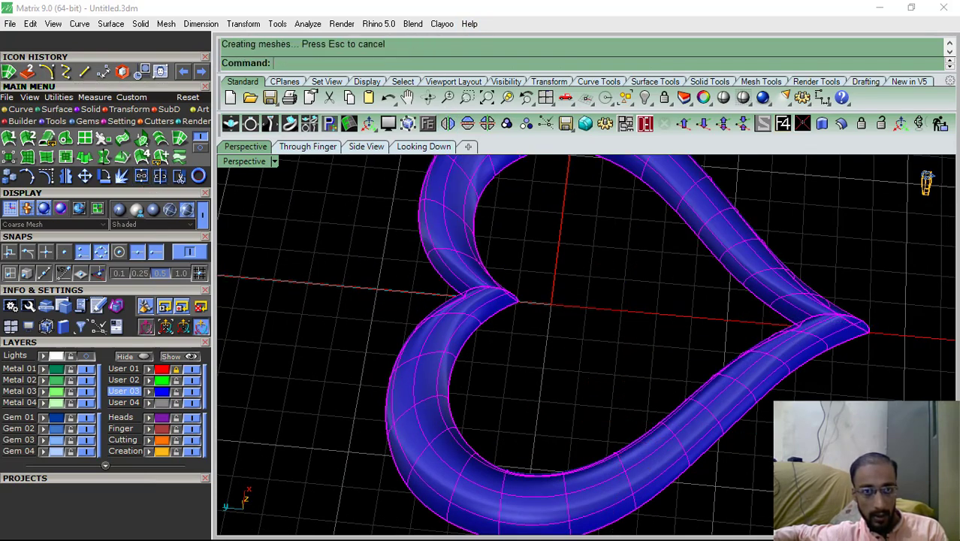
left_click(345, 241)
right_click_drag(347, 244, 560, 366)
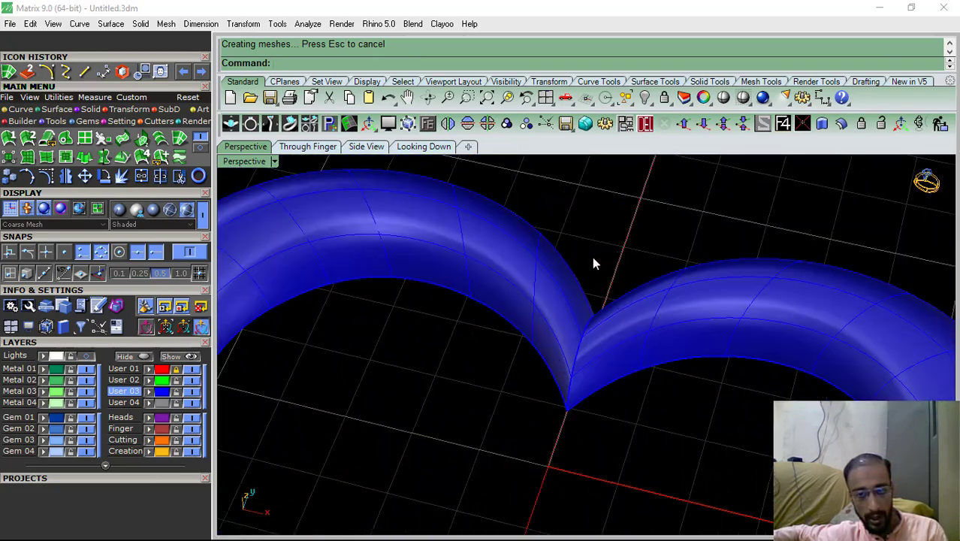
right_click_drag(593, 263, 470, 271)
Move the joined heart body to the Metal 02 layer and hide the User 03 layer
left_click(470, 270)
left_click(28, 380)
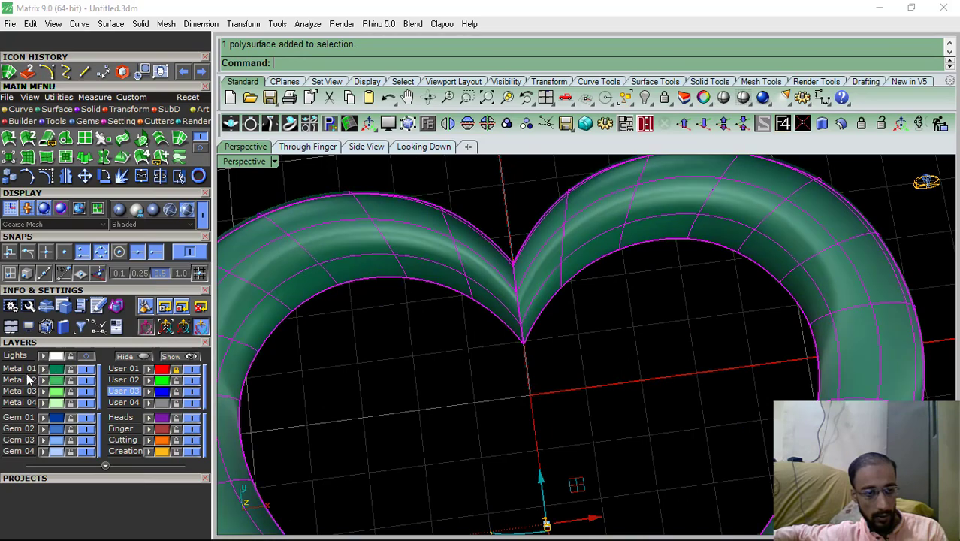
left_click(190, 394)
key("Escape")
scroll(485, 290, "down", 6)
right_click_drag(512, 320, 487, 321, "shift")
Set the Looking Down view to Plastic shading to match the Perspective view
left_click(116, 210)
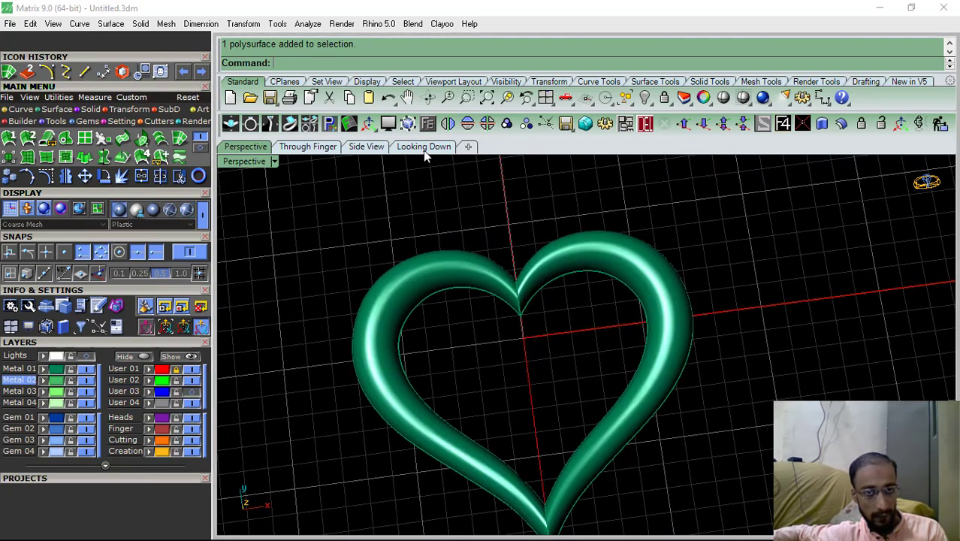
left_click(423, 147)
right_click_drag(488, 325, 469, 334)
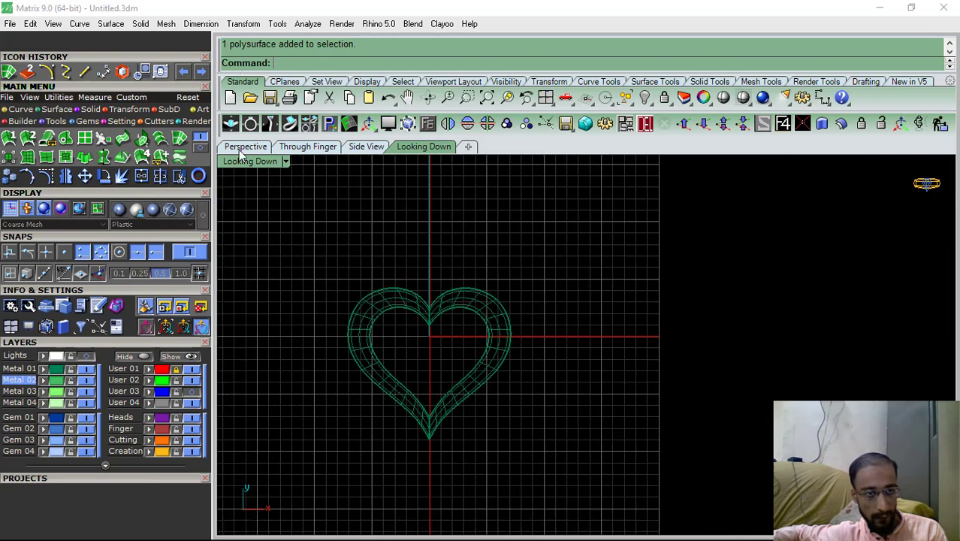
left_click(121, 210)
right_click_drag(345, 316, 400, 320)
Show the reference picture's layer and compare the heart body with the picture in the Looking Down view
left_click(86, 356)
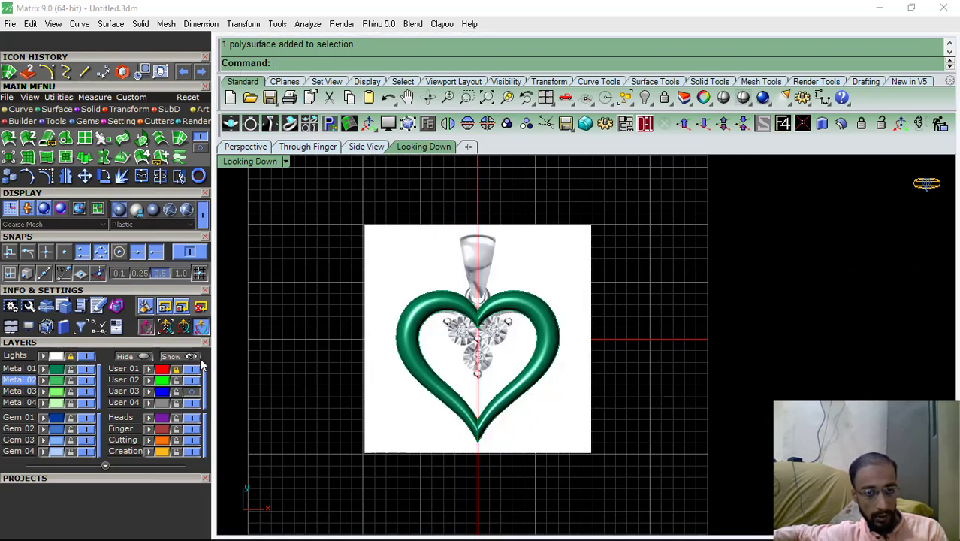
right_click_drag(482, 327, 467, 323)
scroll(472, 308, "up", 2)
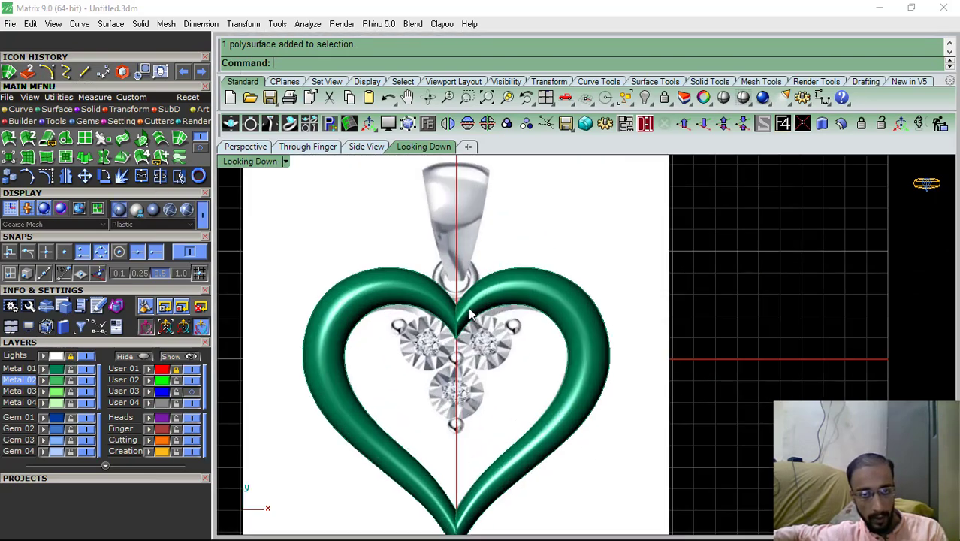
right_click_drag(497, 427, 507, 304)
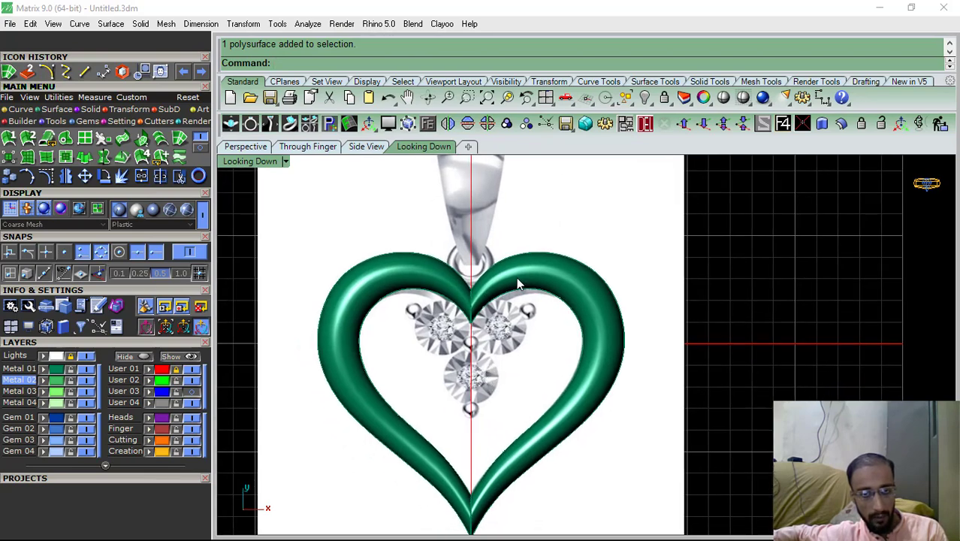
Hide the reference picture and explode the heart body into its separate half surfaces in the Perspective view
left_click(518, 283)
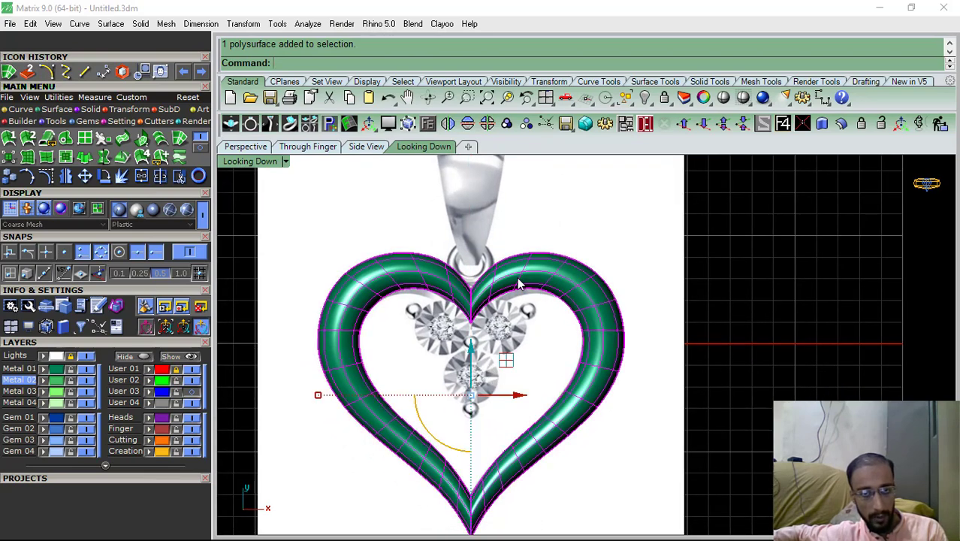
left_click(245, 147)
left_click(89, 356)
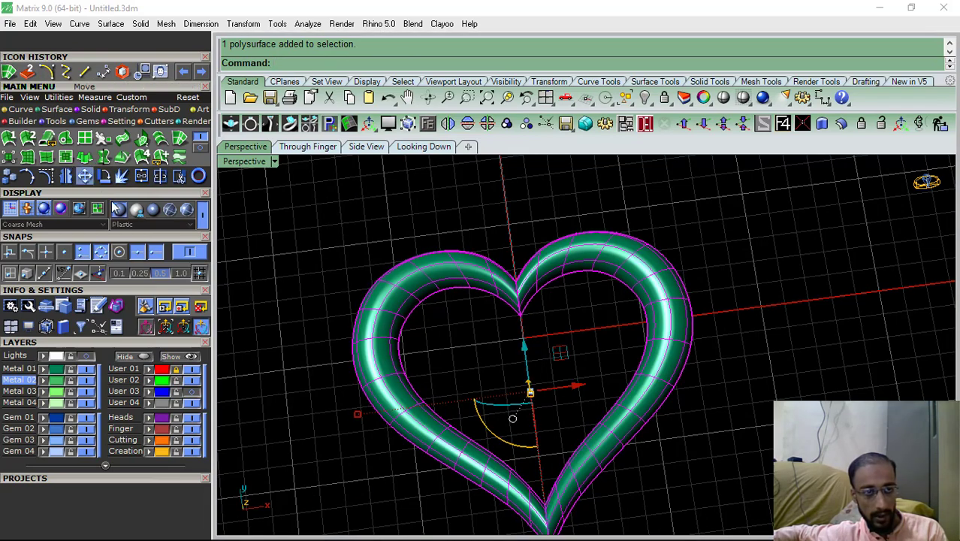
left_click(121, 176)
right_click_drag(658, 289, 522, 283)
scroll(488, 279, "down", 4)
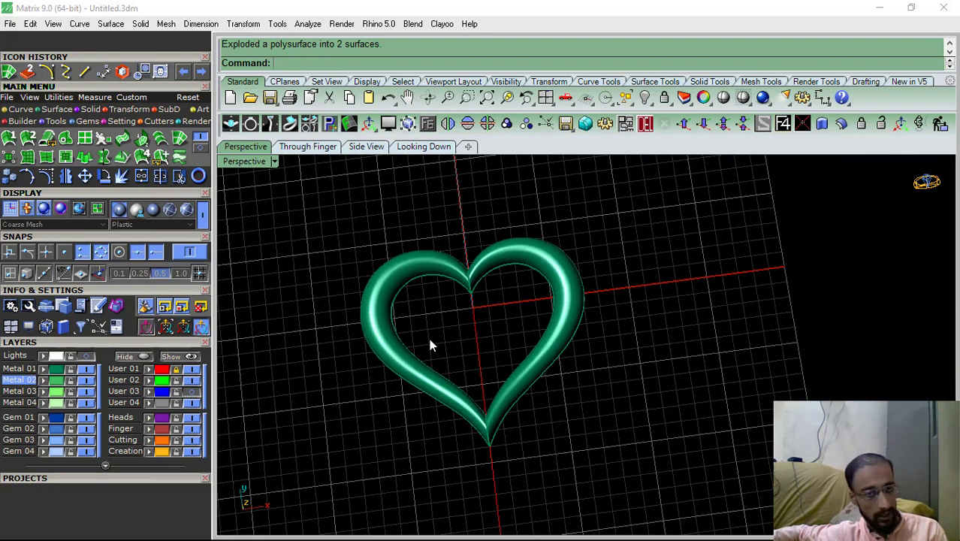
left_click(554, 298)
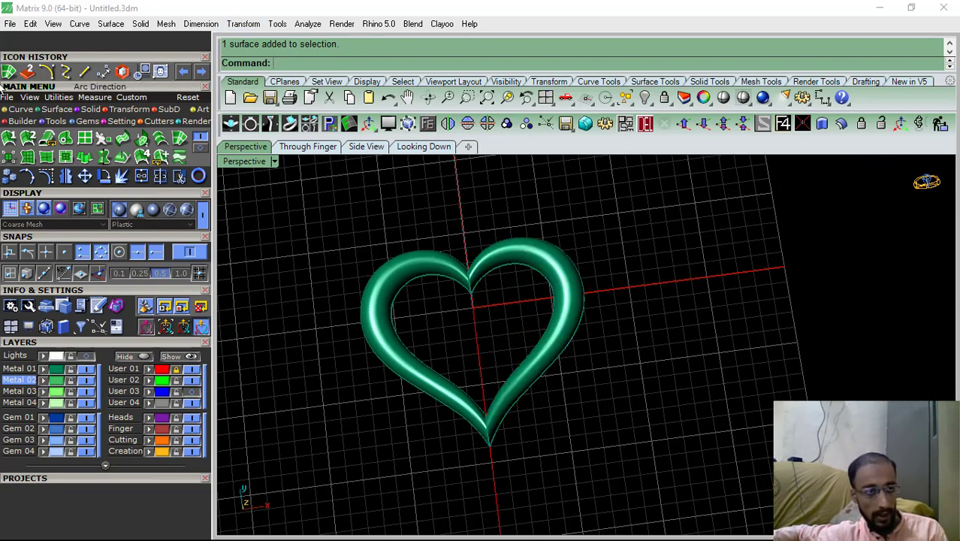
right_click_drag(498, 281, 473, 284, "shift")
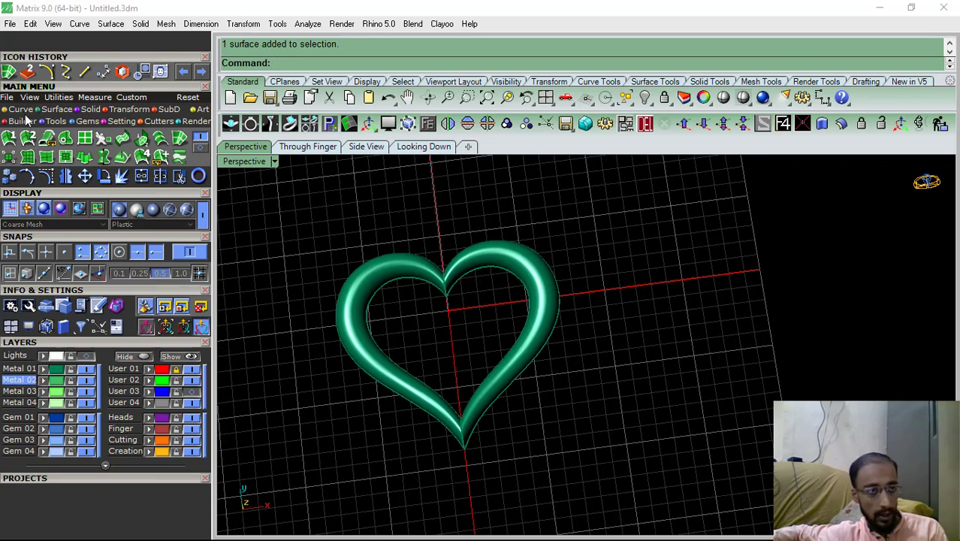
Extract a V-direction isocurve running along the crest of the heart's right half, placing it on the User 02 layer
left_click(20, 110)
left_click(178, 157)
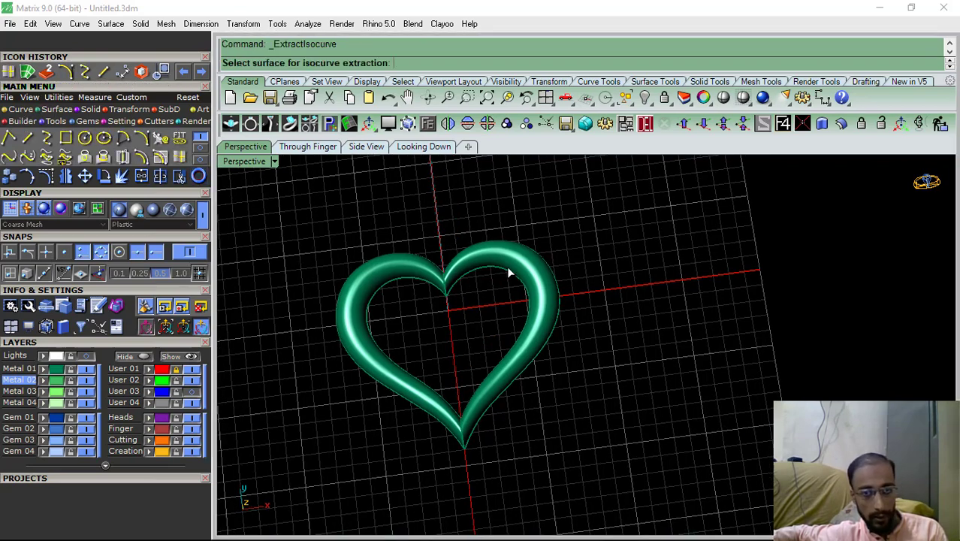
scroll(510, 272, "up", 5)
left_click(527, 241)
left_click(415, 147)
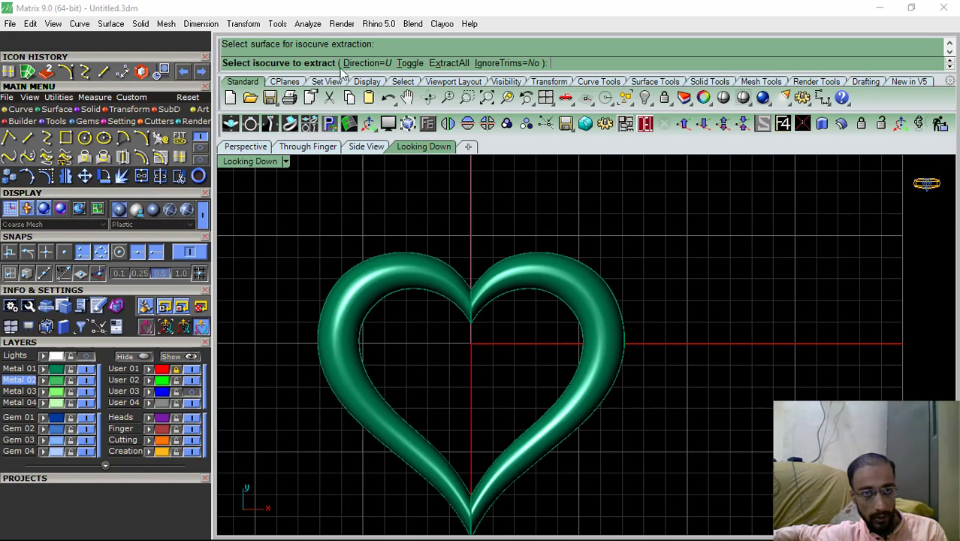
left_click(414, 65)
scroll(590, 290, "up", 3)
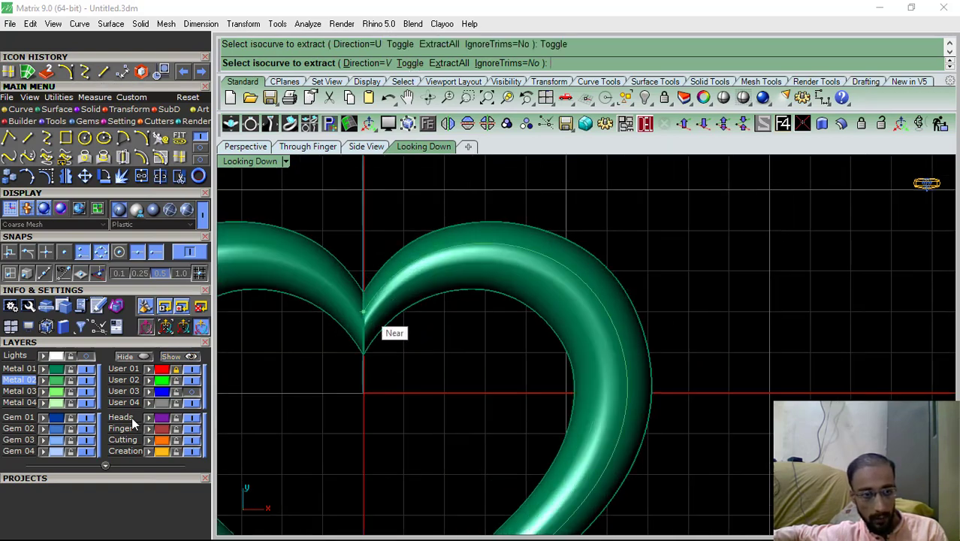
left_click(124, 380)
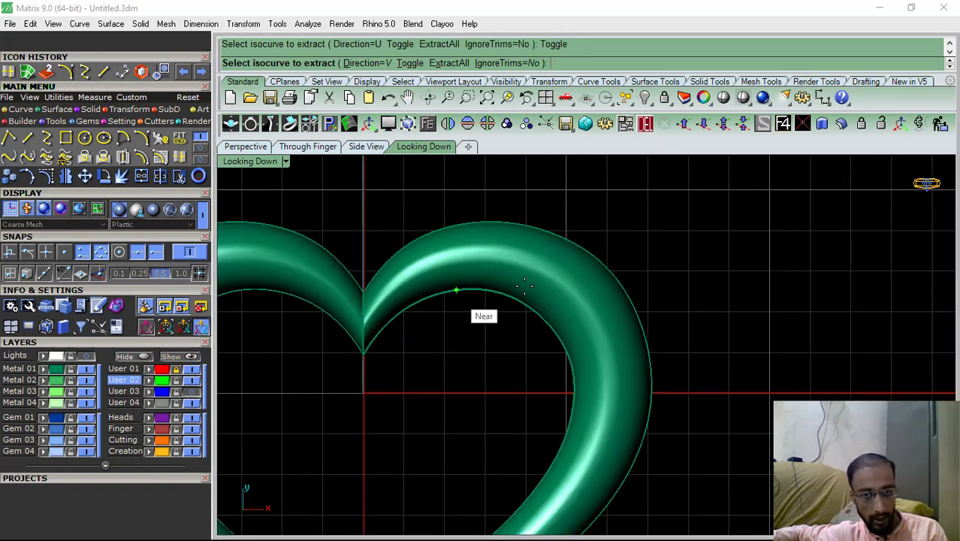
left_click(570, 279)
key("Return")
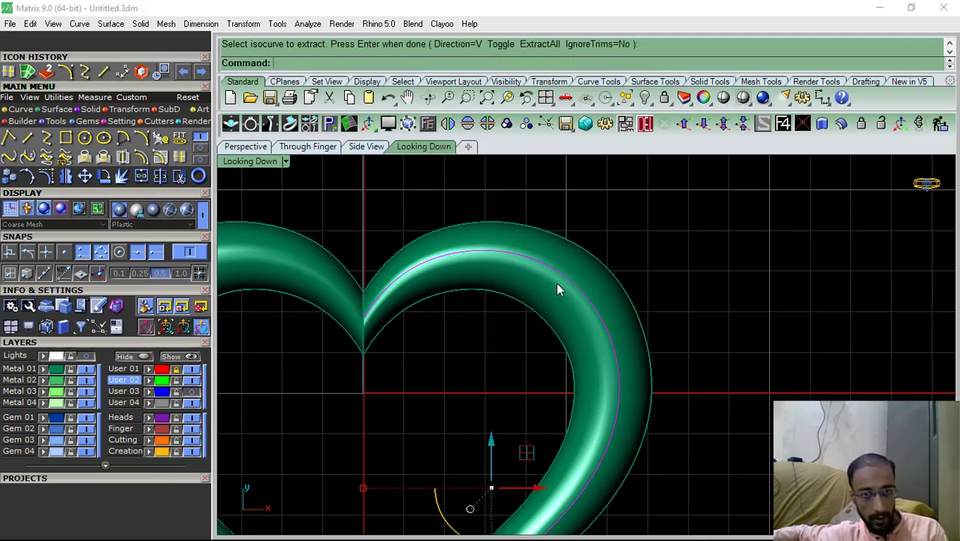
Place a row of round gems along the extracted isocurve with Gem on Curve
left_click(428, 123)
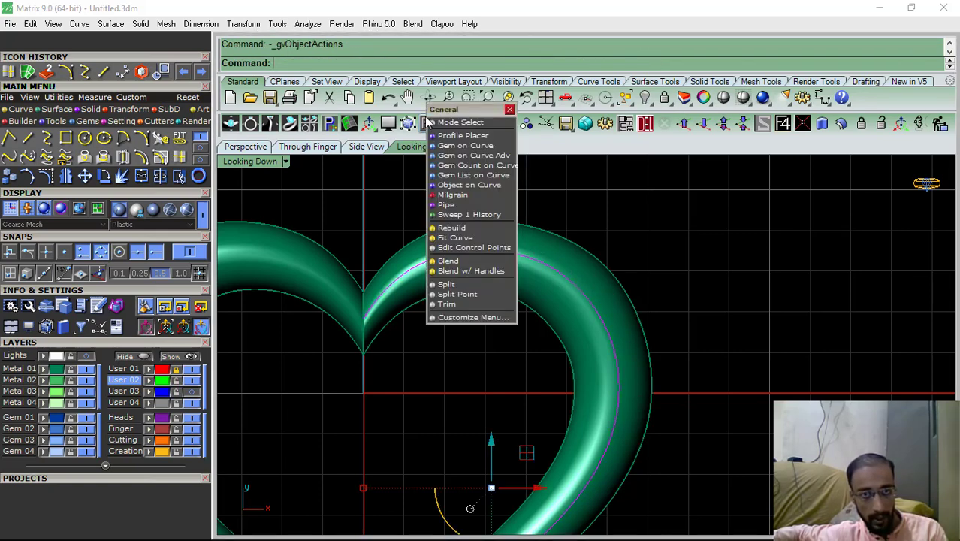
left_click(447, 151)
left_click(245, 147)
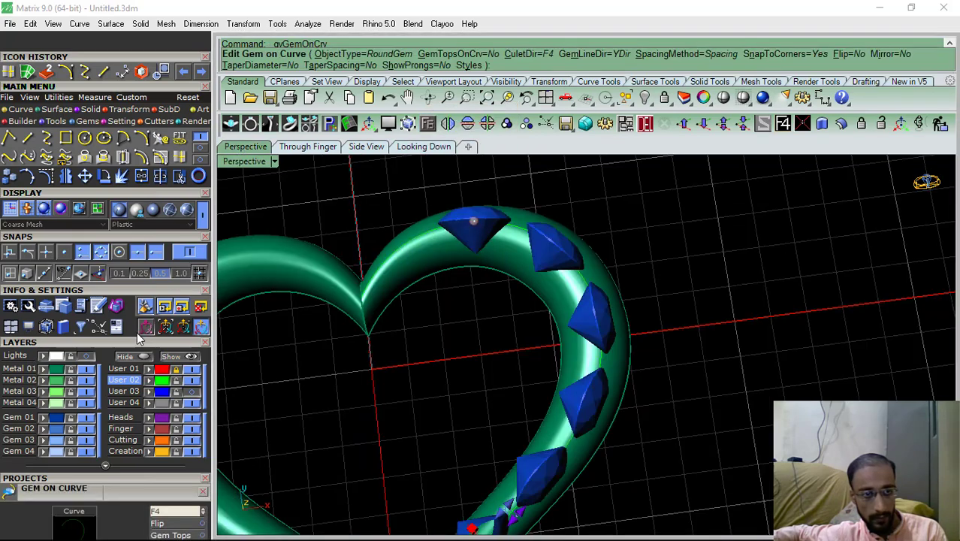
left_click(118, 343)
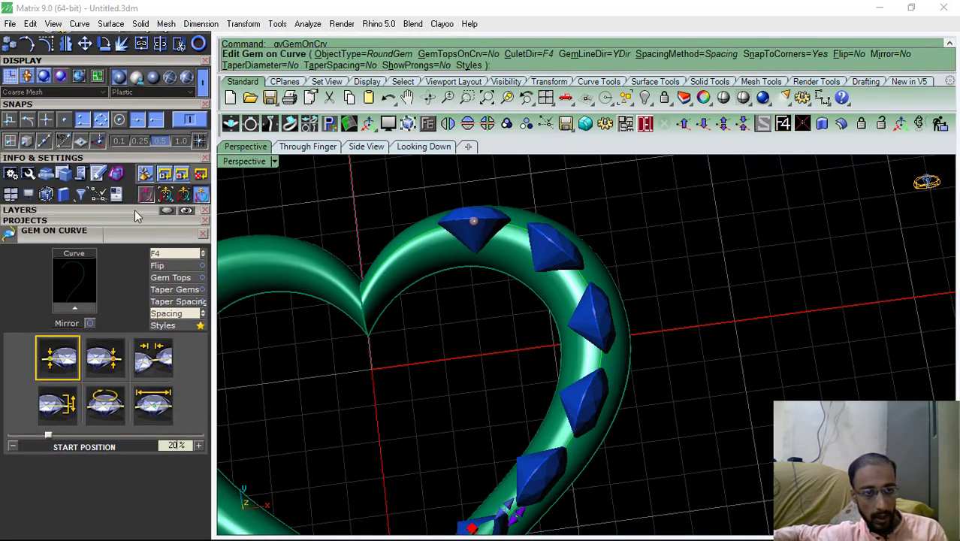
Orient the gems to the heart's right half surface using the Object direction and flip them so their tops face outward
left_click(164, 260)
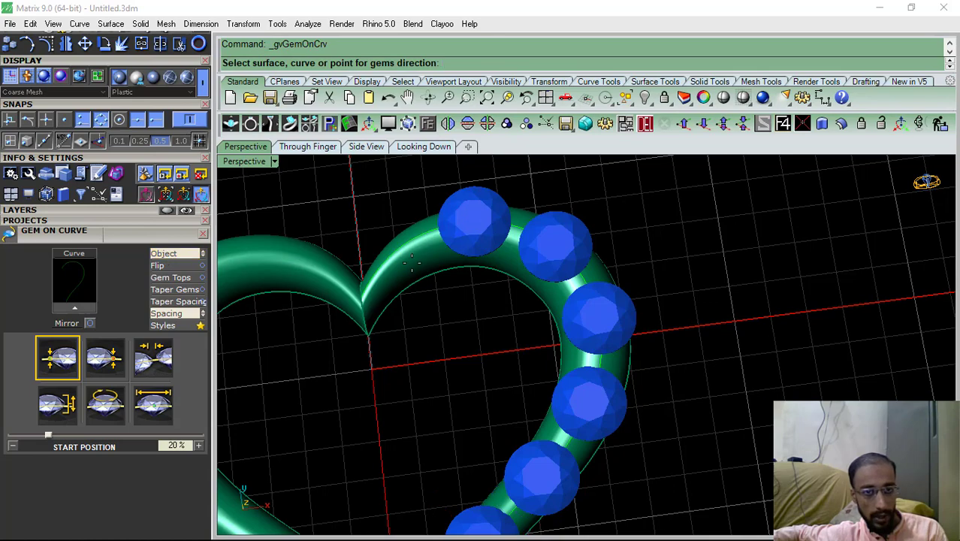
scroll(411, 261, "up", 3)
left_click(412, 261)
left_click(427, 149)
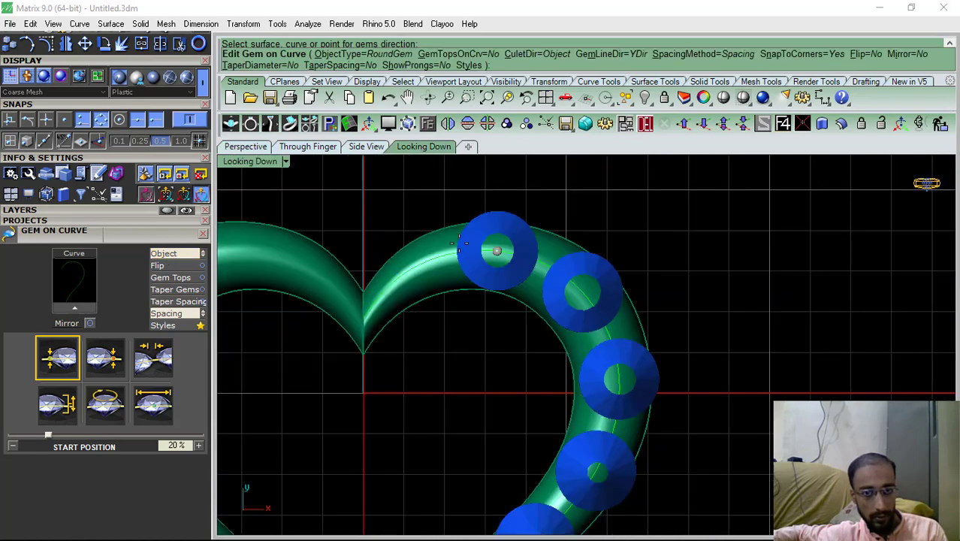
left_click(244, 146)
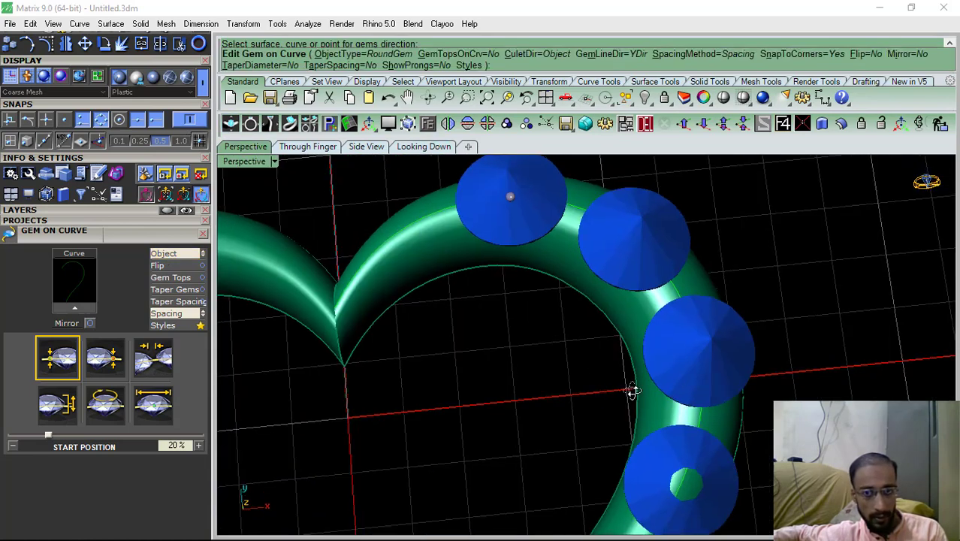
left_click(165, 268)
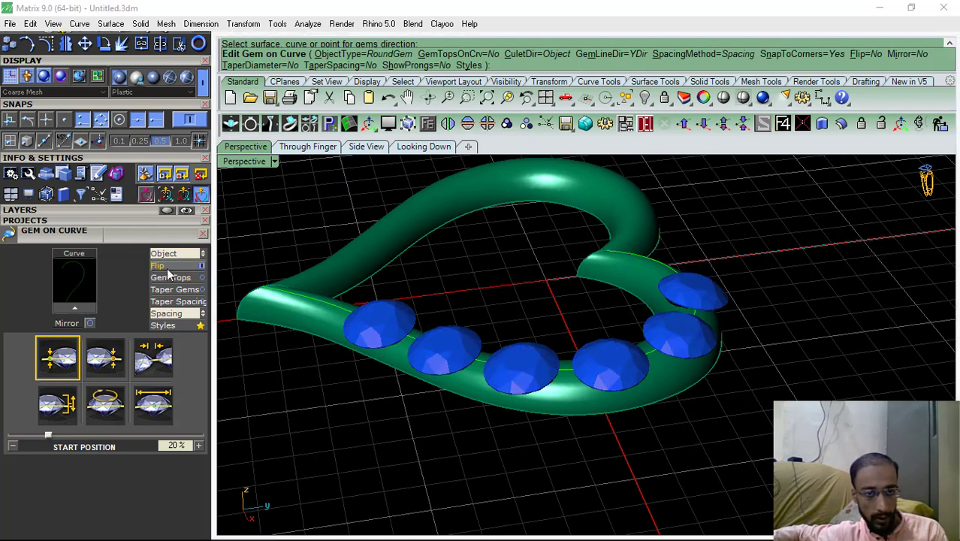
right_click_drag(255, 326, 253, 382)
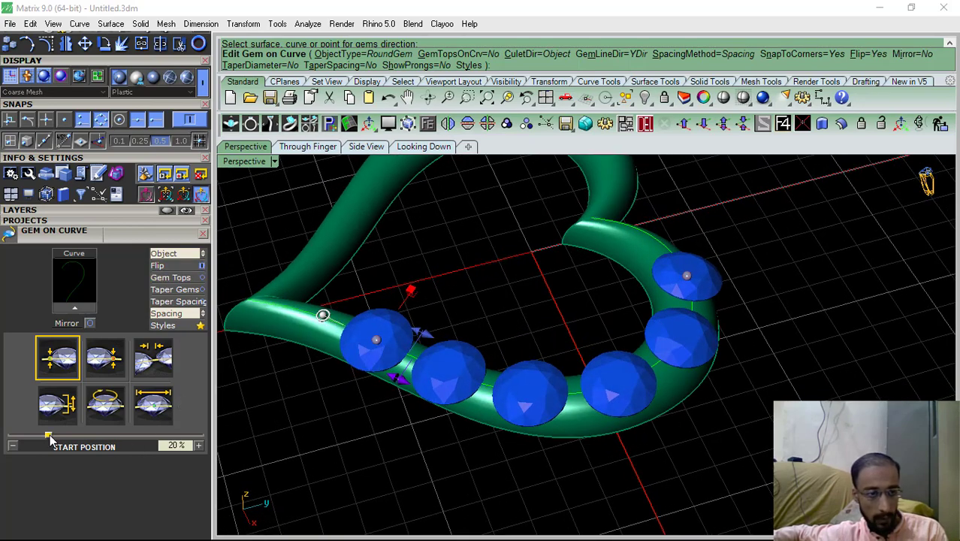
Extend the gem row along the whole curve with a start position of 0% and an end position of 100%
left_click_drag(50, 439, 2, 449)
left_click(107, 362)
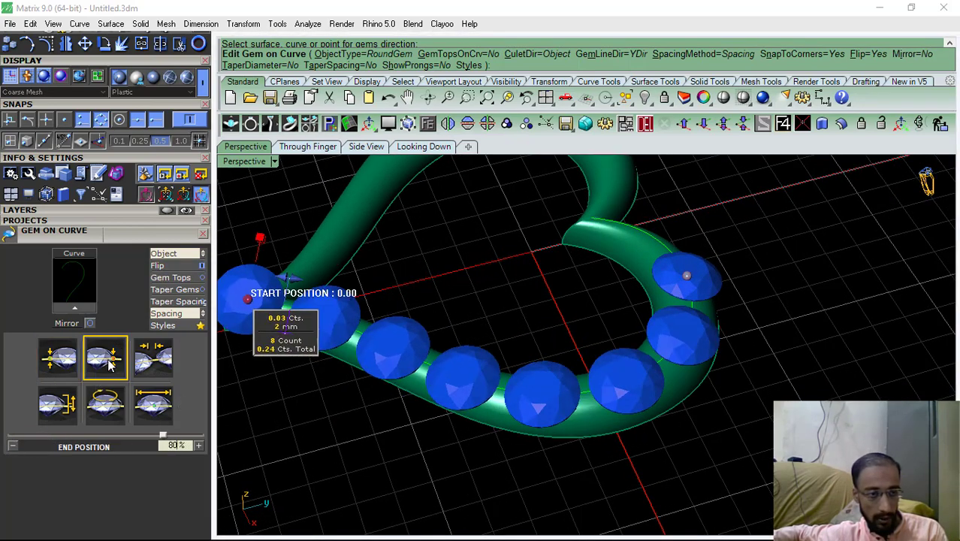
left_click_drag(164, 437, 201, 437)
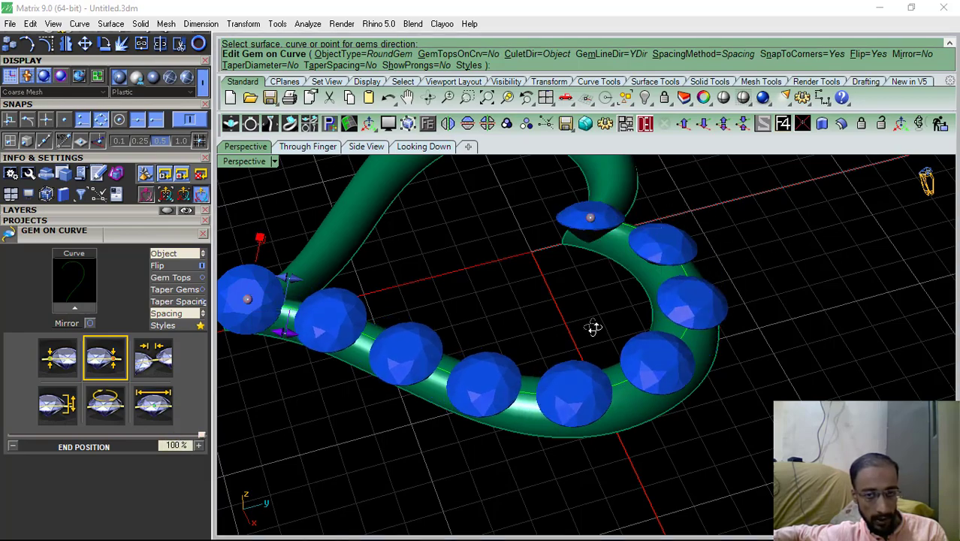
Turn on Taper Gems for the gem row
right_click_drag(593, 326, 535, 408)
scroll(594, 366, "up", 7)
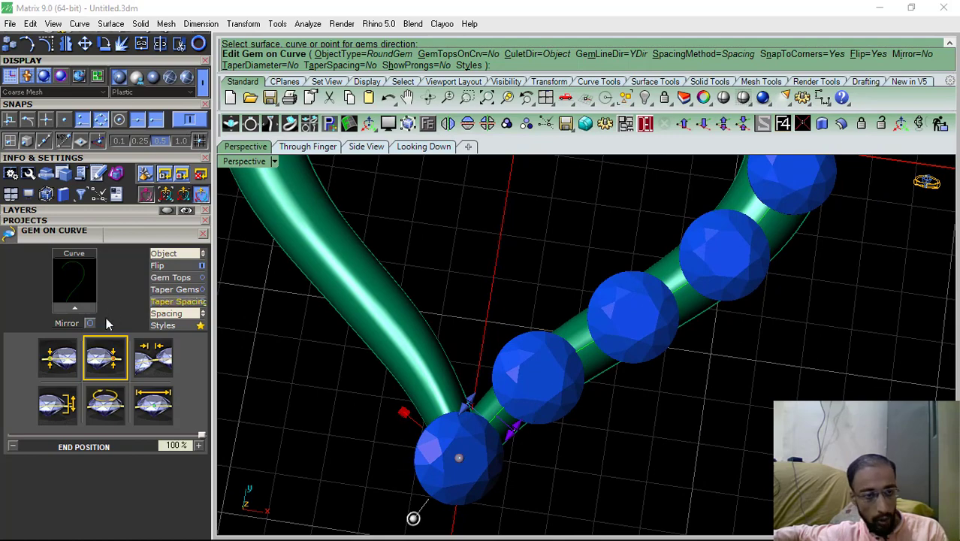
scroll(544, 334, "down", 5)
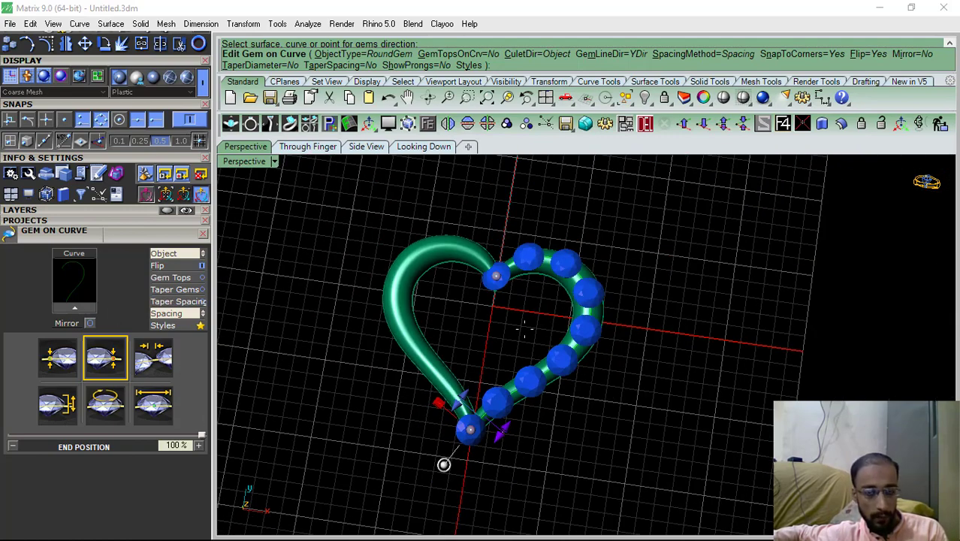
scroll(525, 325, "up", 2)
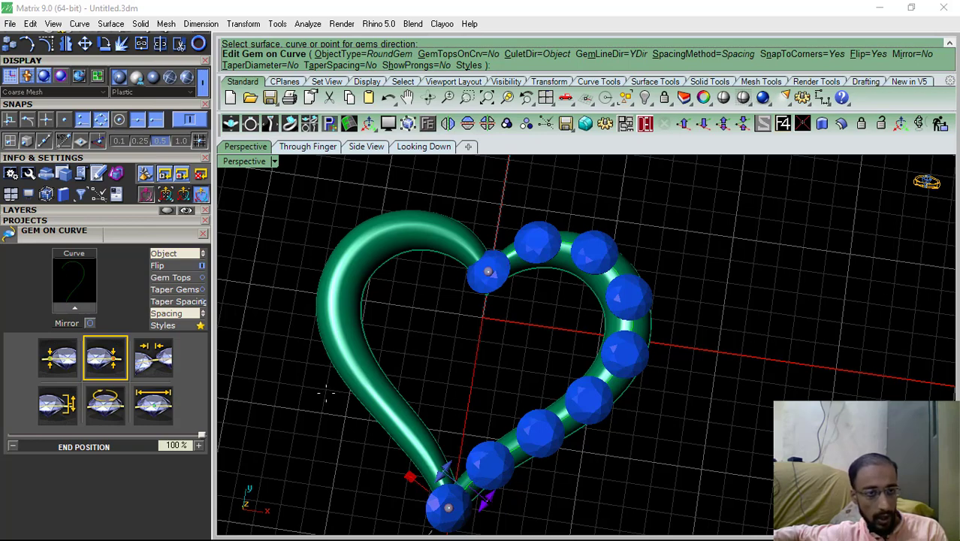
left_click(172, 293)
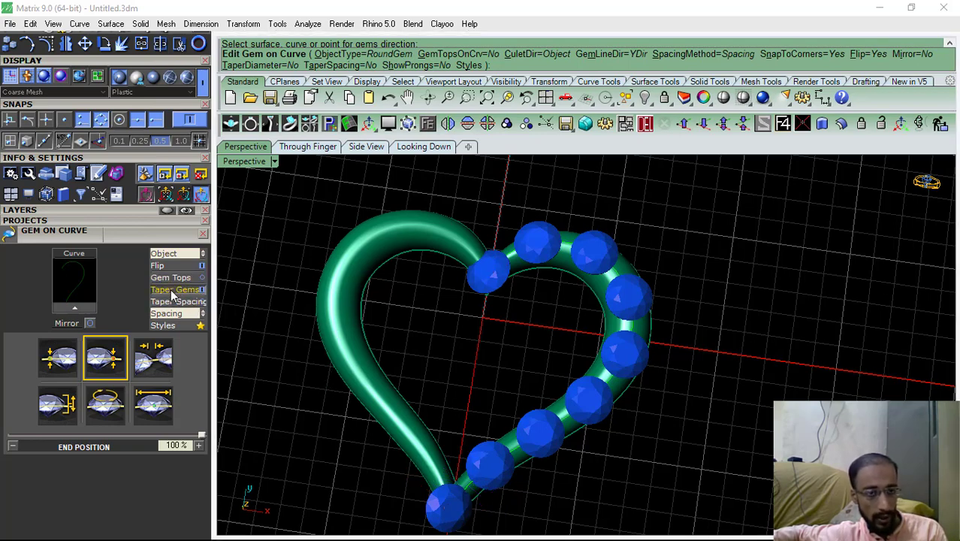
right_click_drag(491, 393, 510, 334, "shift")
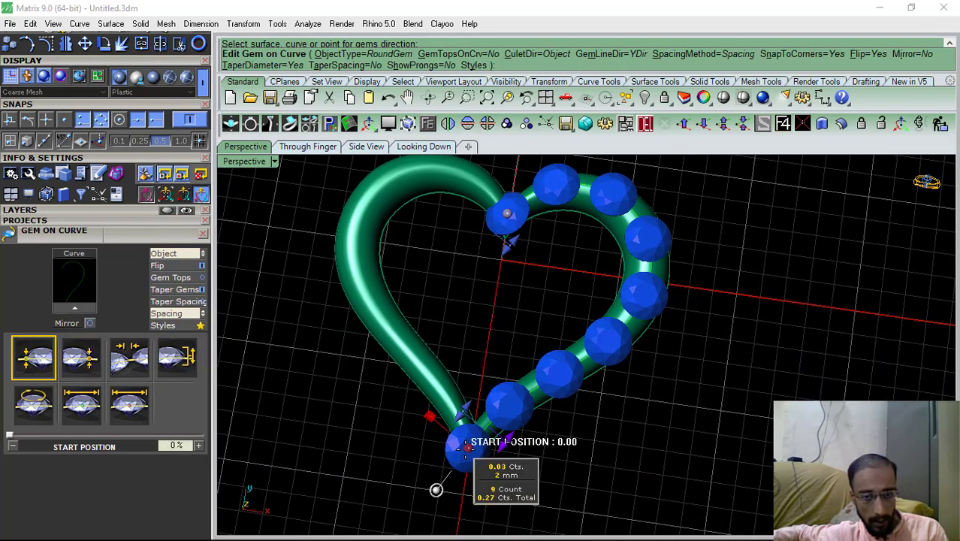
Move the gem row's start position to about 9.5% and tighten the gem spacing to about -0.02 mm
left_click_drag(436, 490, 458, 445)
scroll(458, 446, "up", 3)
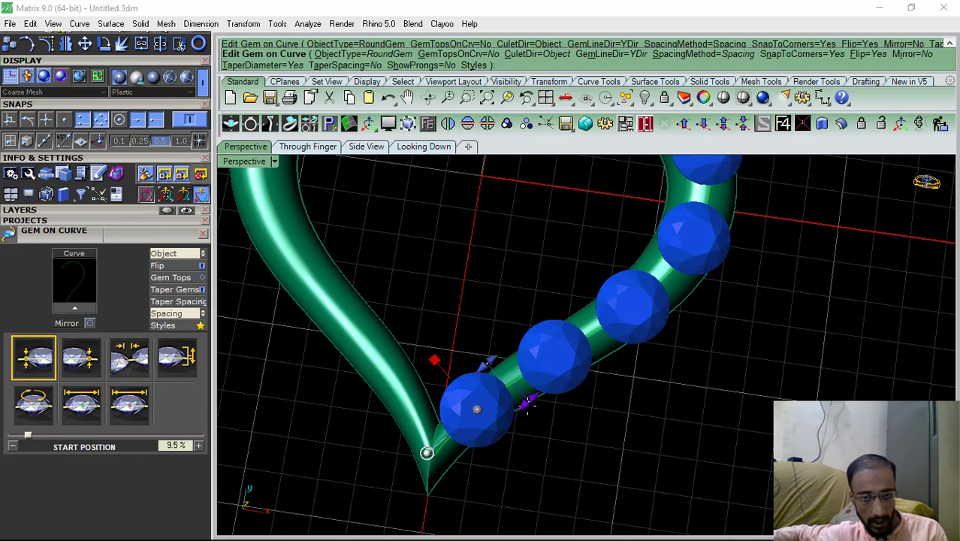
left_click_drag(530, 396, 525, 401)
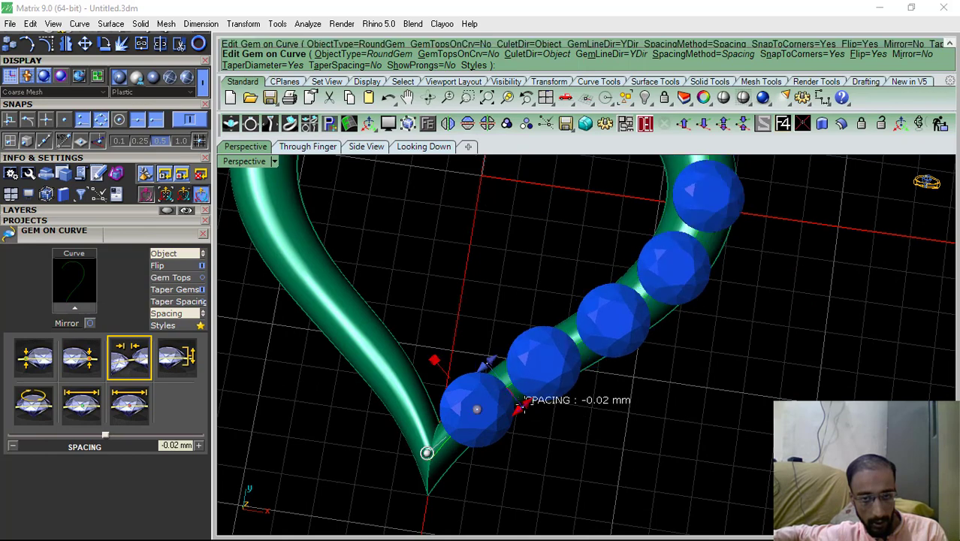
Move the gem row's start position to about 7.6% and its end position to about 90.3% along the curve
left_click_drag(489, 364, 467, 421)
scroll(475, 376, "up", 2)
scroll(473, 422, "down", 8)
right_click_drag(474, 390, 486, 348)
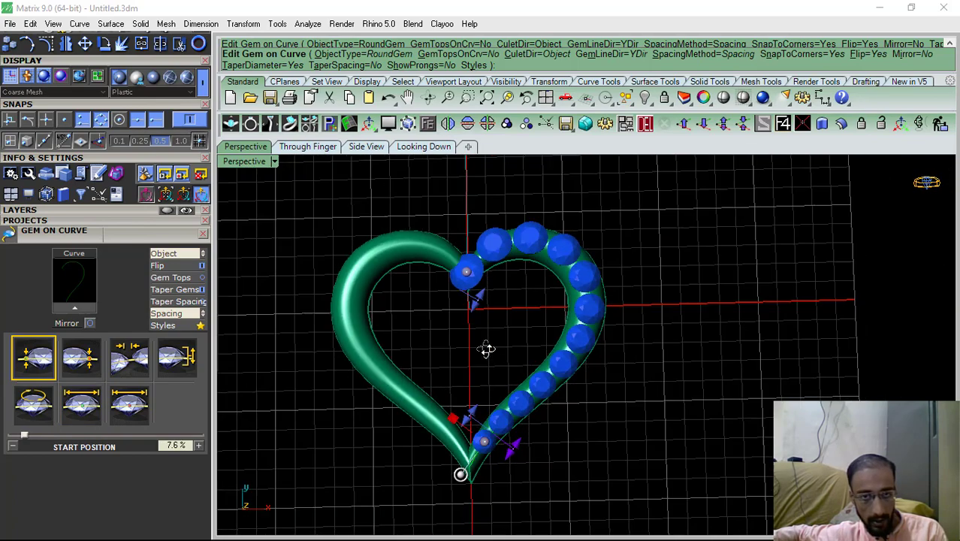
scroll(465, 281, "up", 5)
scroll(454, 277, "up", 3)
left_click_drag(448, 343, 515, 263)
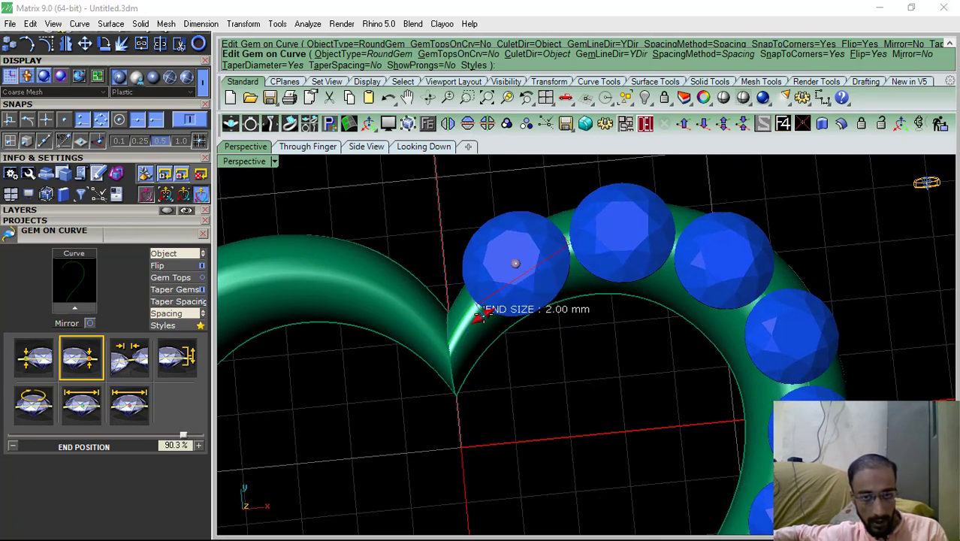
Reduce the gem row's end size to 1.6 mm and shift its start position to about 7.4%
left_click_drag(478, 314, 485, 309)
scroll(493, 305, "down", 8)
right_click_drag(595, 334, 495, 411)
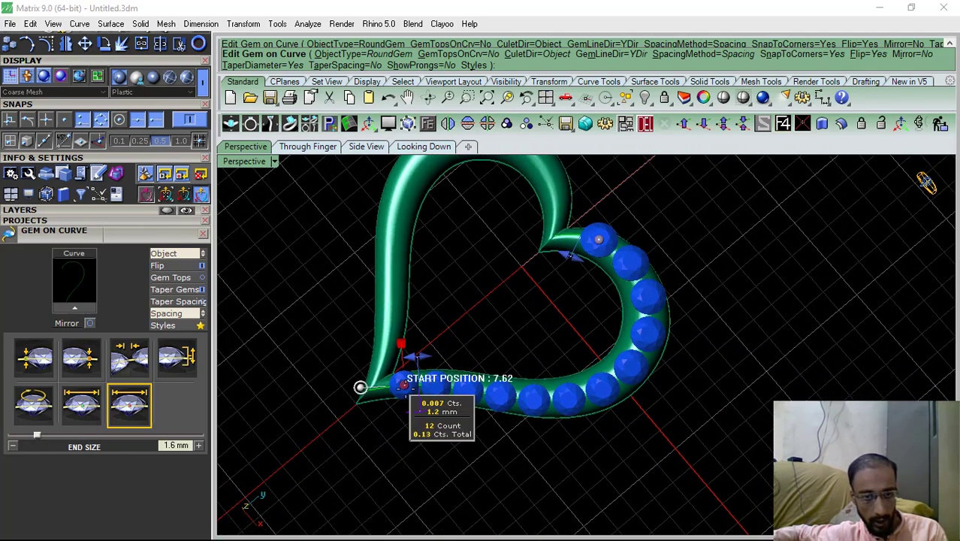
scroll(403, 385, "up", 6)
left_click_drag(404, 384, 402, 383)
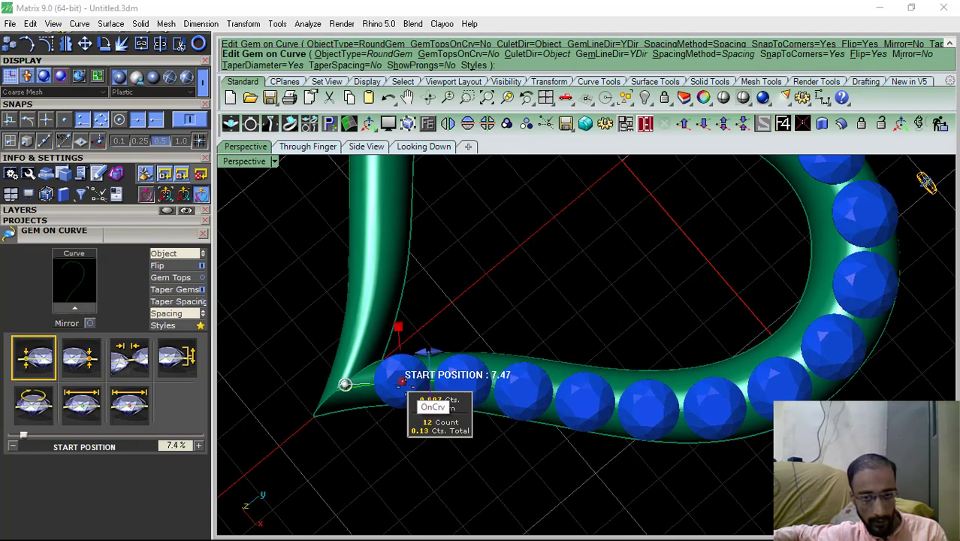
Pull the gem row's end position back to about 86% and create the gems
scroll(529, 398, "down", 4)
right_click_drag(604, 387, 751, 391)
mouse_move(471, 334)
left_click_drag(470, 335, 471, 315)
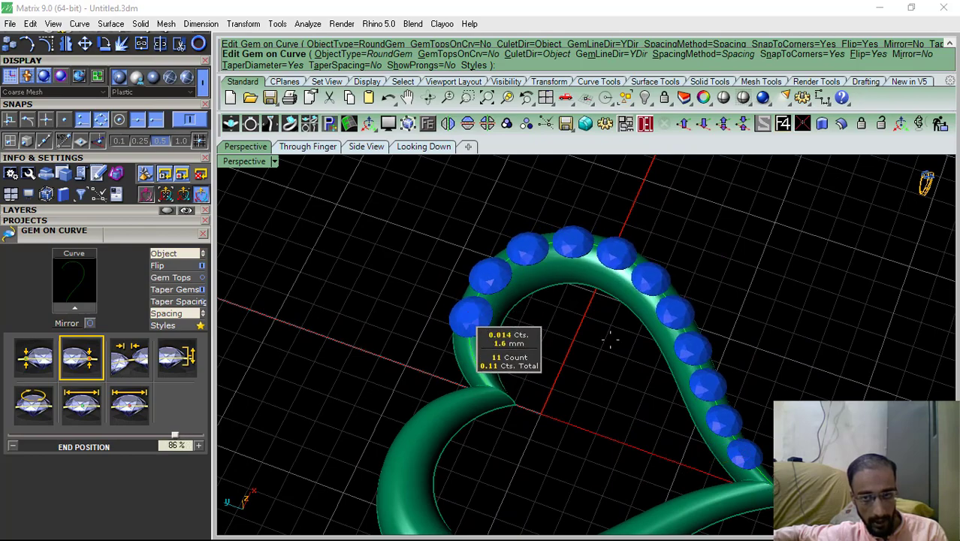
right_click_drag(758, 374, 581, 350)
scroll(537, 341, "down", 5)
right_click(582, 350)
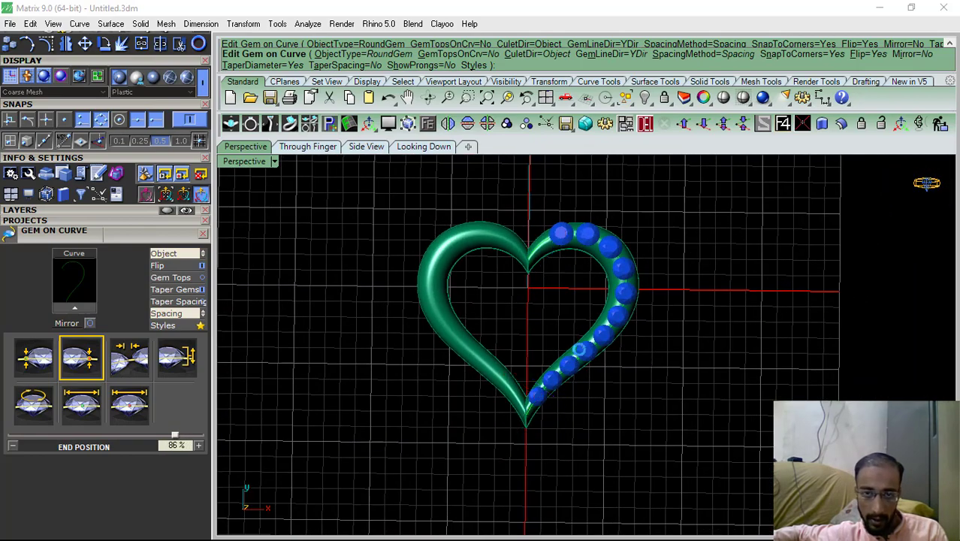
Select the row of gems on the heart's right half and start Gem Cutter for them
scroll(610, 240, "up", 5)
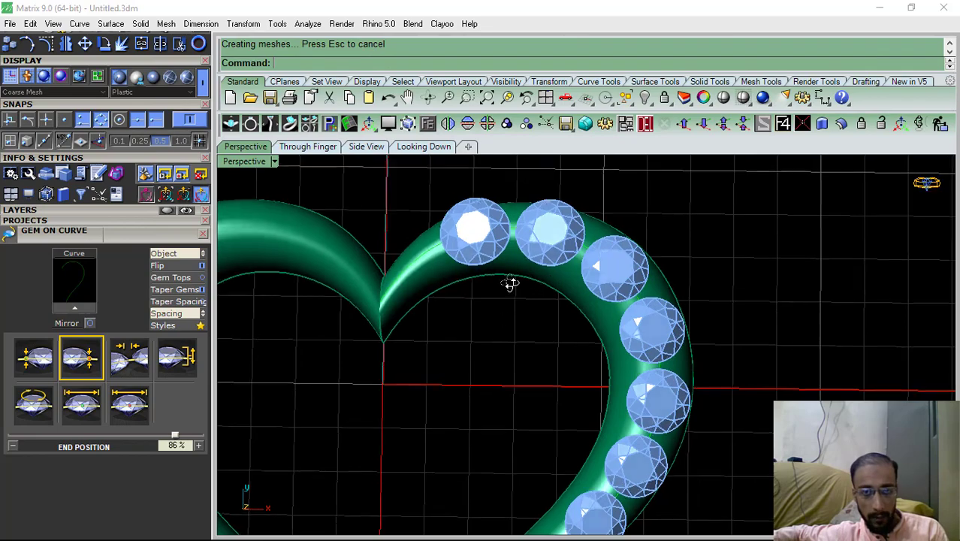
right_click_drag(510, 279, 527, 351)
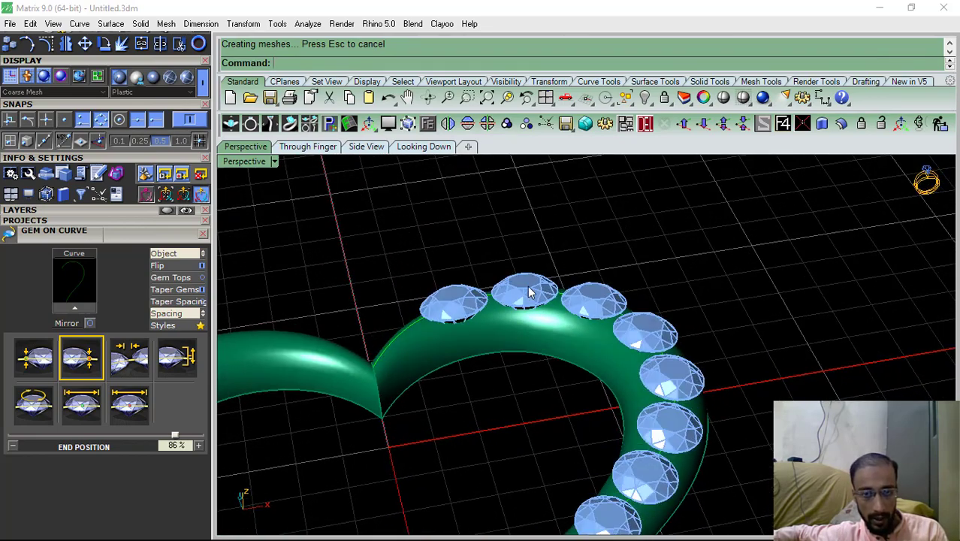
left_click(530, 289)
right_click_drag(632, 402, 535, 364)
scroll(534, 361, "up", 2)
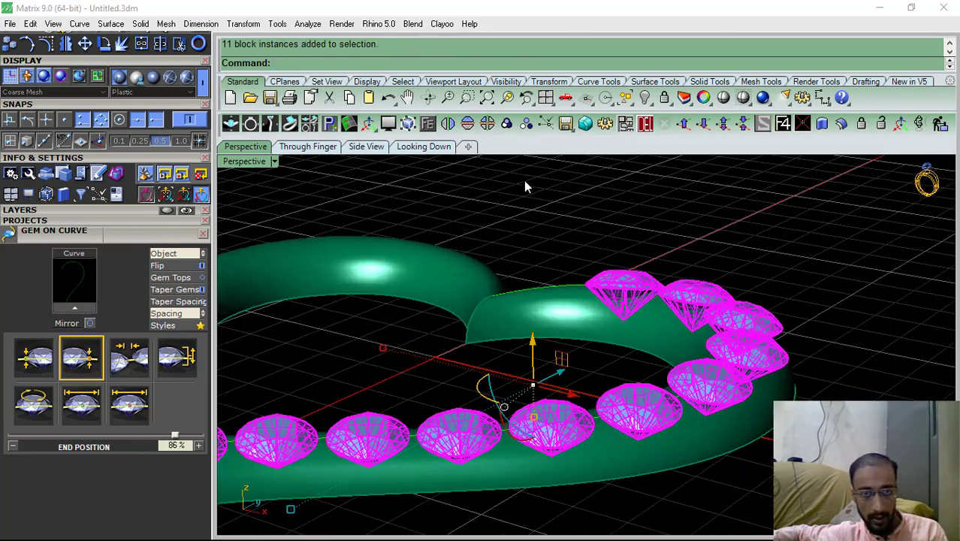
scroll(631, 305, "down", 5)
right_click_drag(632, 305, 580, 425)
left_click(429, 124)
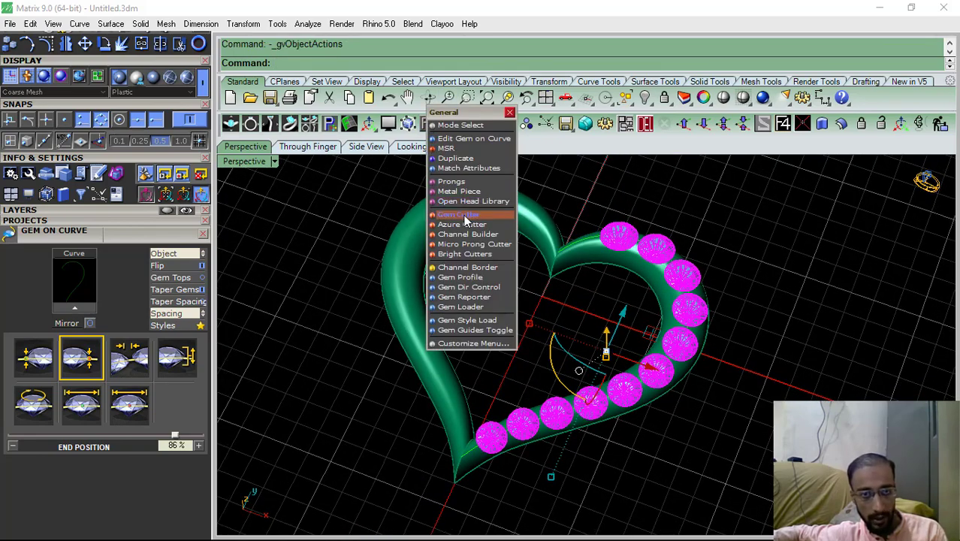
left_click(461, 215)
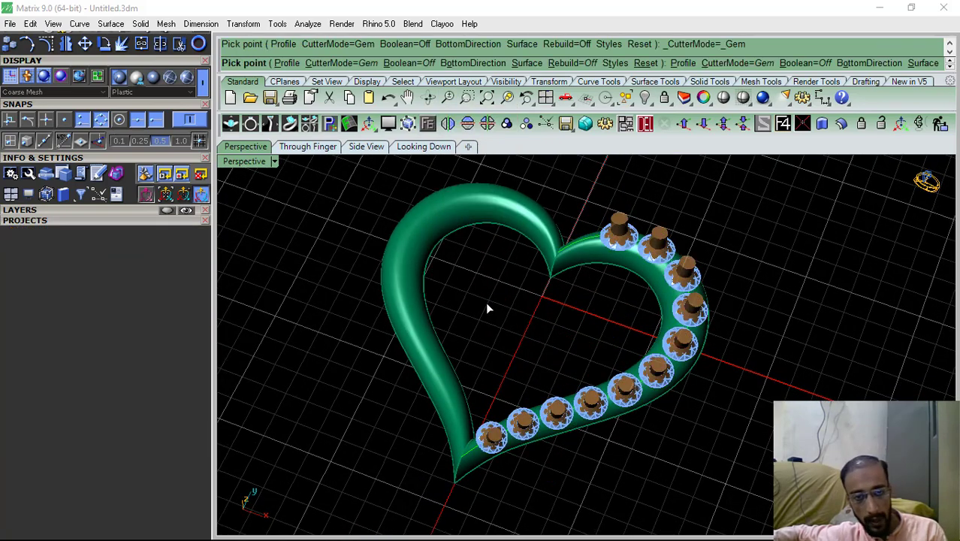
Generate the gem cutters for the whole row with a girdle scale of 95%
left_click(56, 411)
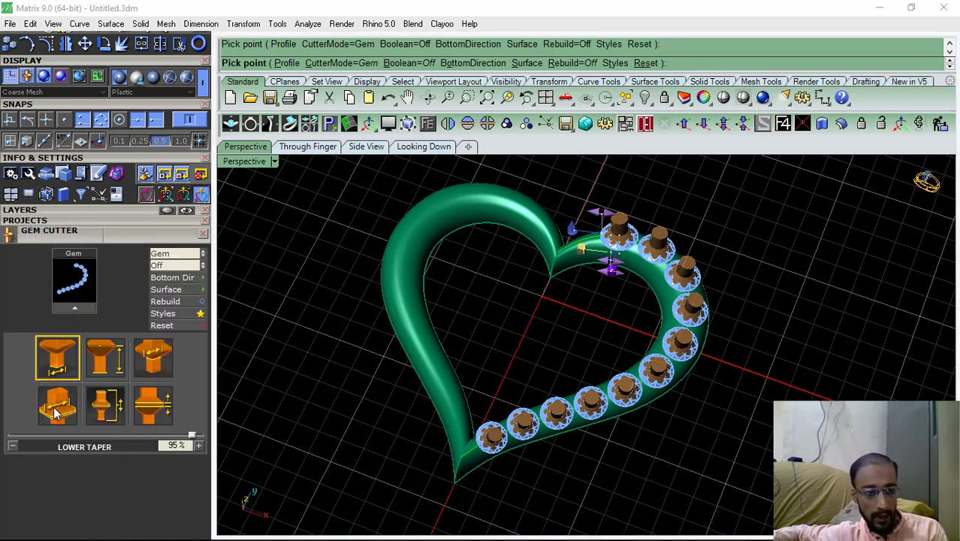
left_click(901, 83)
left_click(901, 83)
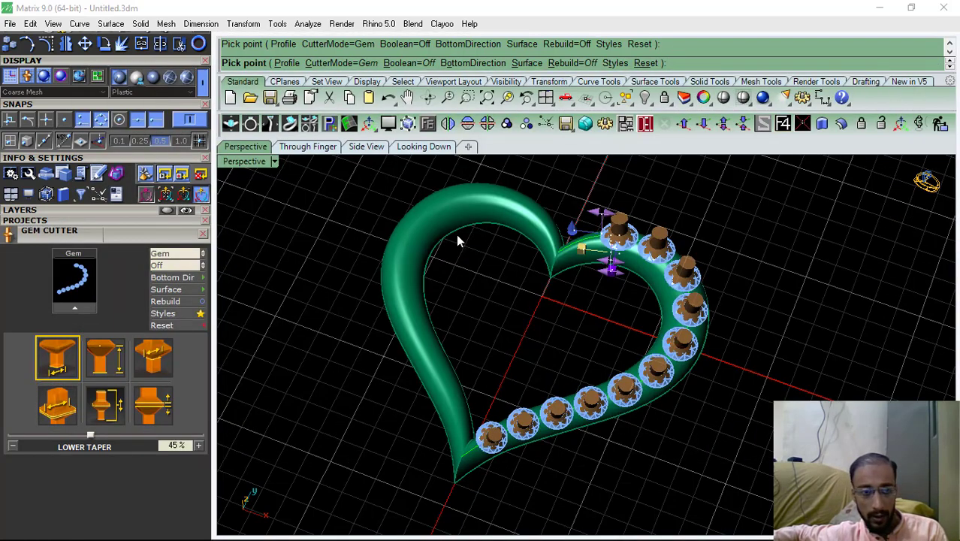
left_click(66, 408)
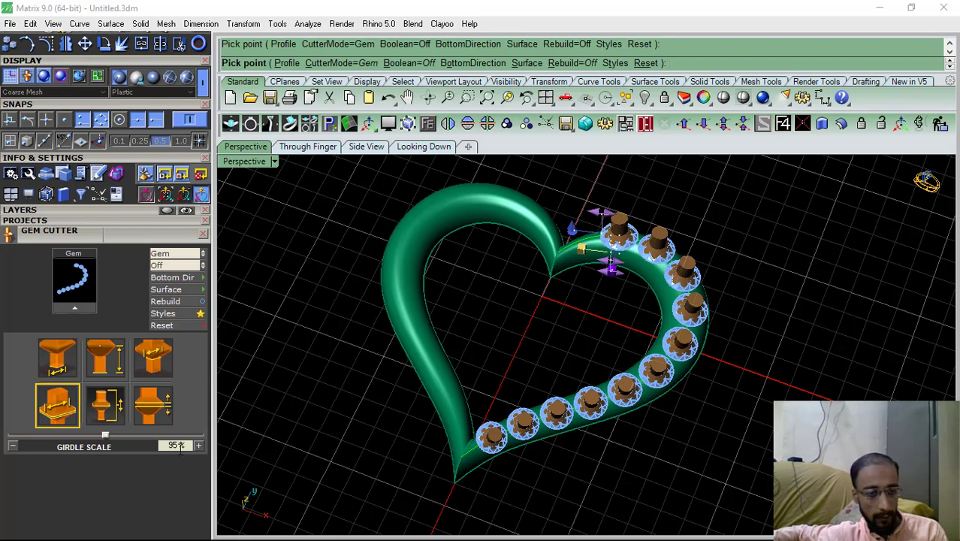
right_click_drag(665, 349, 724, 364)
right_click_drag(638, 326, 559, 374, "shift")
scroll(590, 287, "up", 3)
scroll(590, 309, "down", 5)
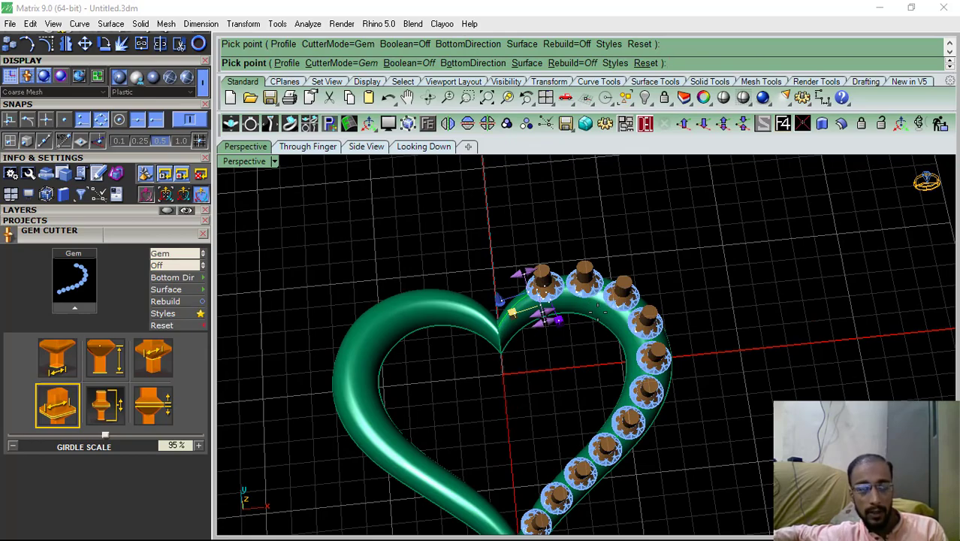
right_click_drag(599, 306, 562, 449)
right_click(571, 431)
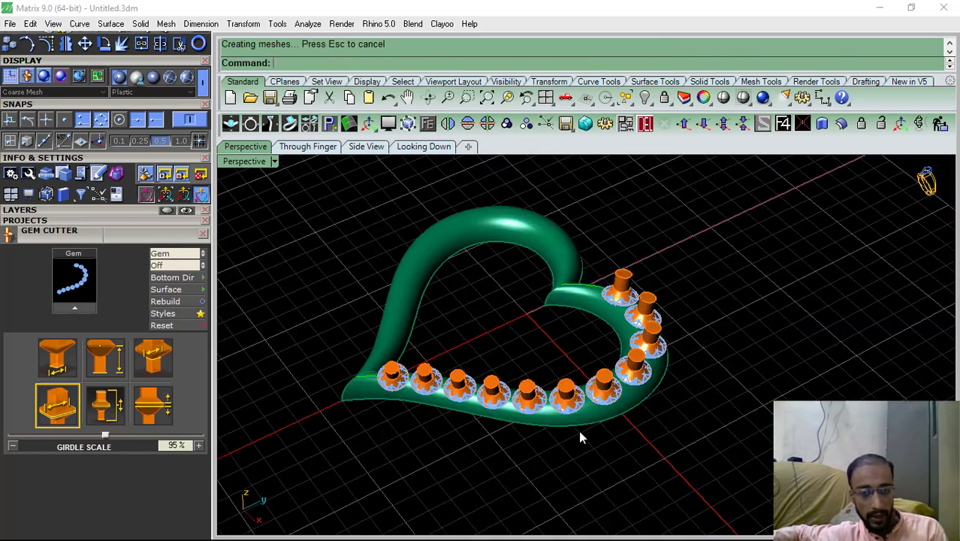
Select the heart's right half surface and close the Gem Cutter settings
scroll(582, 428, "up", 4)
left_click(588, 418)
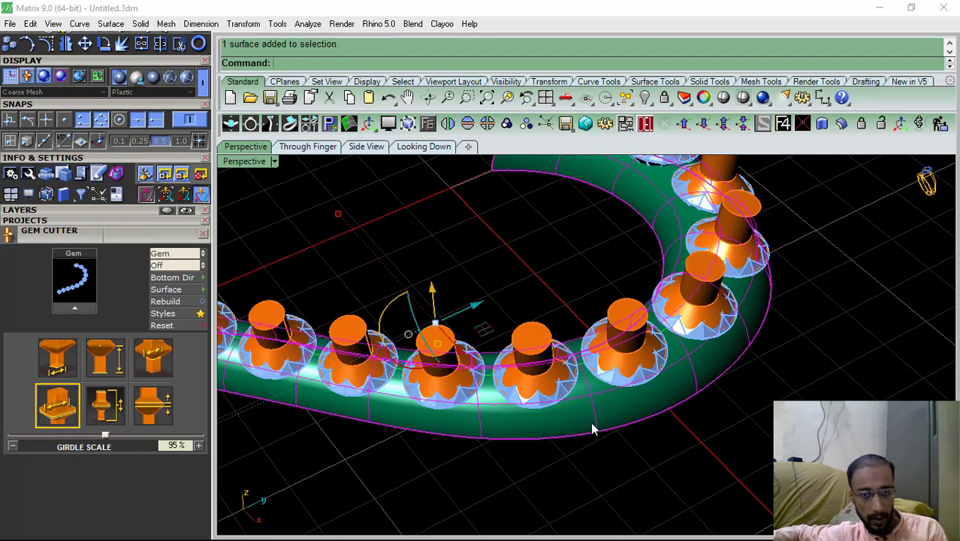
left_click(205, 234)
scroll(621, 283, "down", 5)
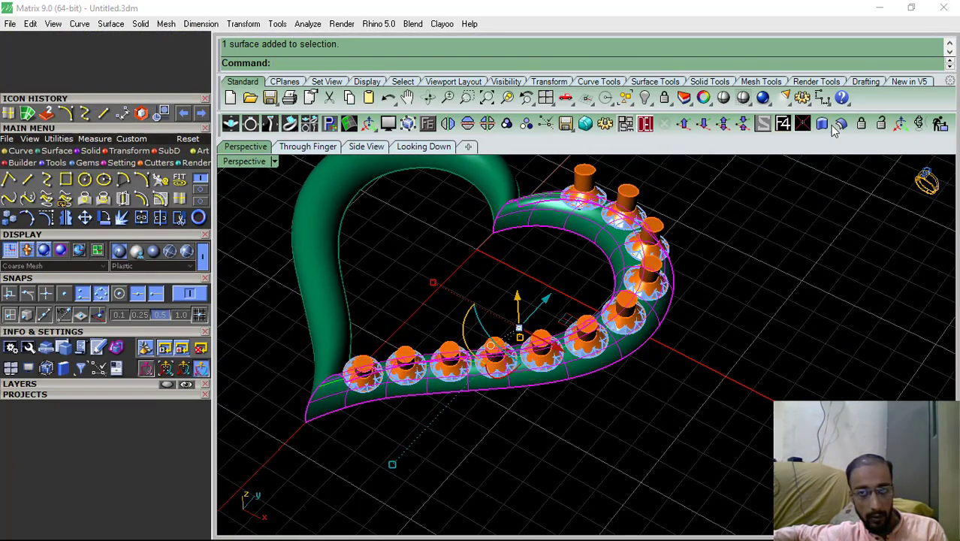
left_click(842, 126)
right_click_drag(564, 349, 601, 366, "shift")
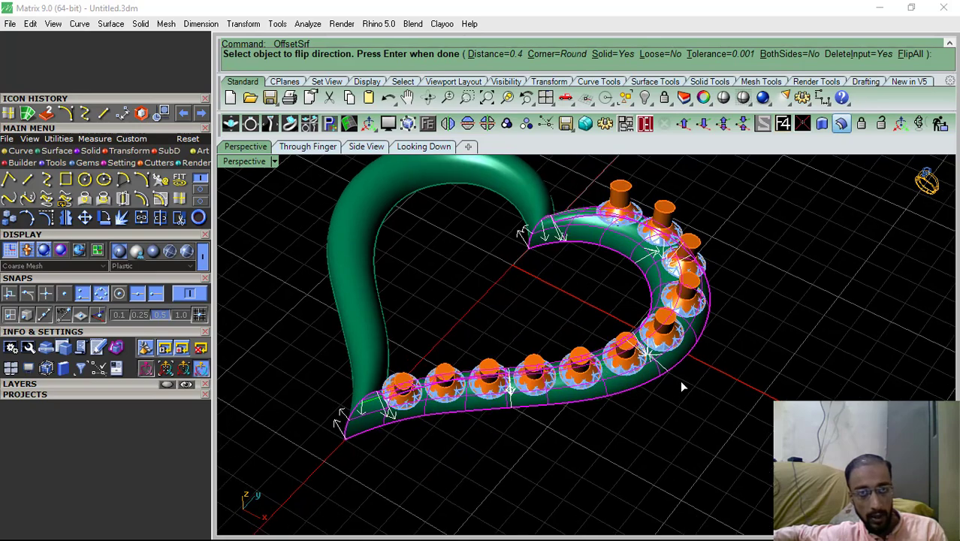
key("Escape")
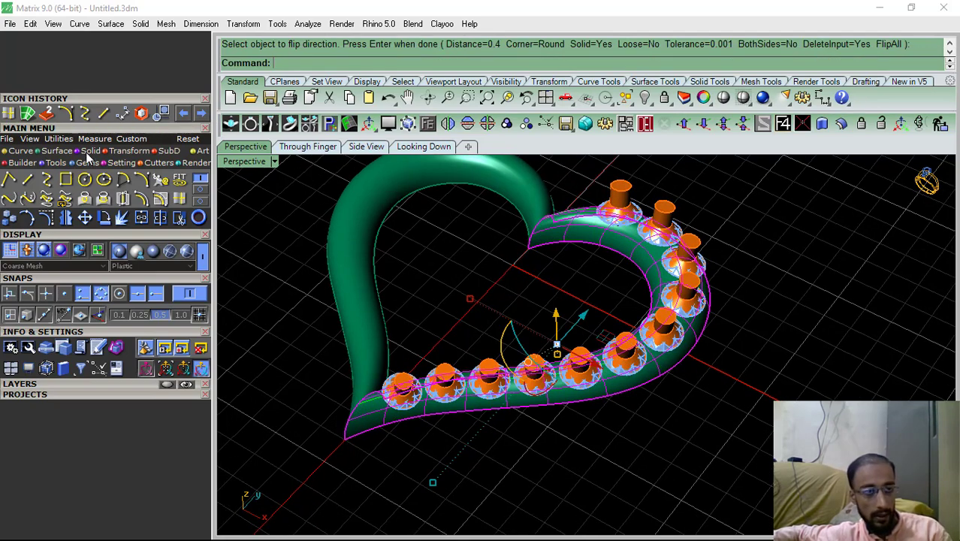
Extrude the right half surface straight down as a closed solid and delete the original surface
left_click(87, 152)
left_click(180, 182)
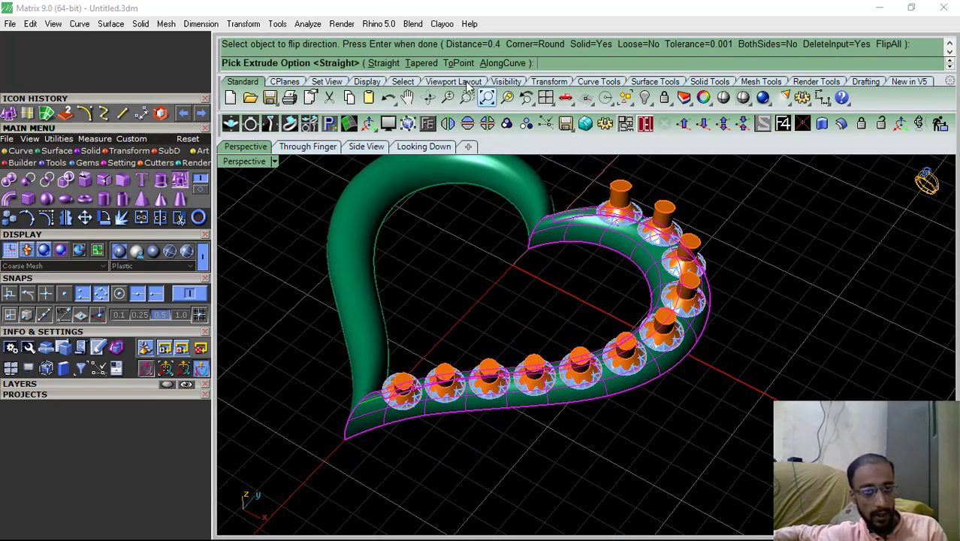
left_click(383, 64)
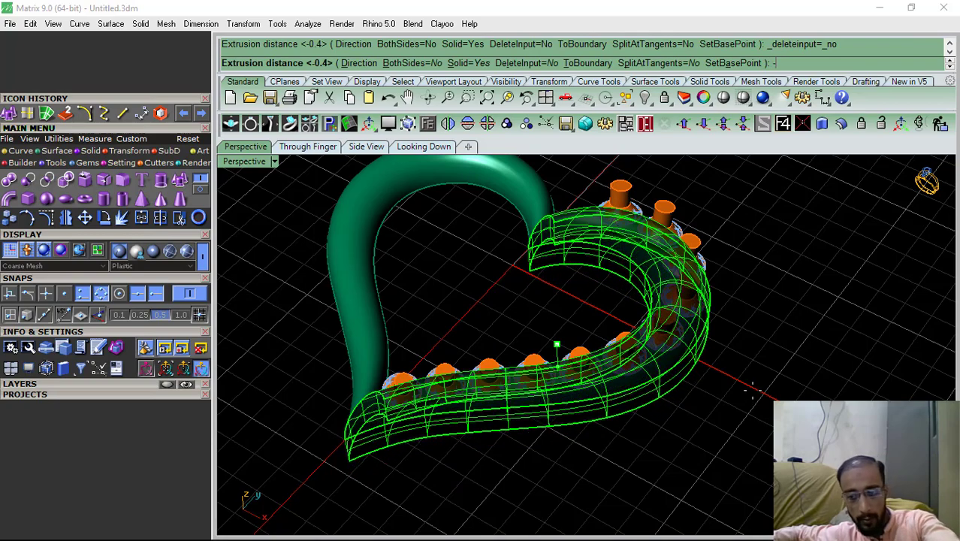
right_click(754, 381)
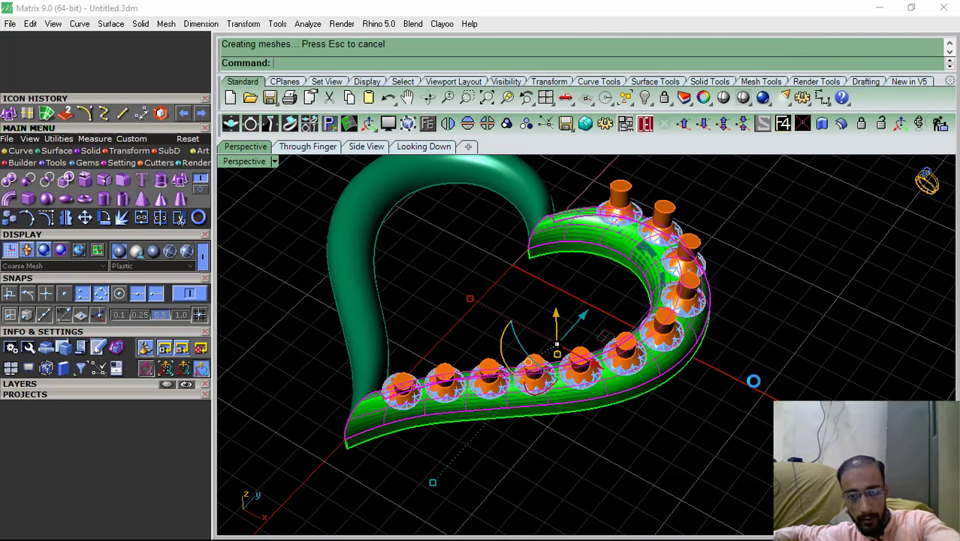
left_click(647, 129)
Subtract the gem cutters from the extruded right half body with Boolean Difference
right_click_drag(704, 385, 632, 356)
scroll(667, 354, "up", 6)
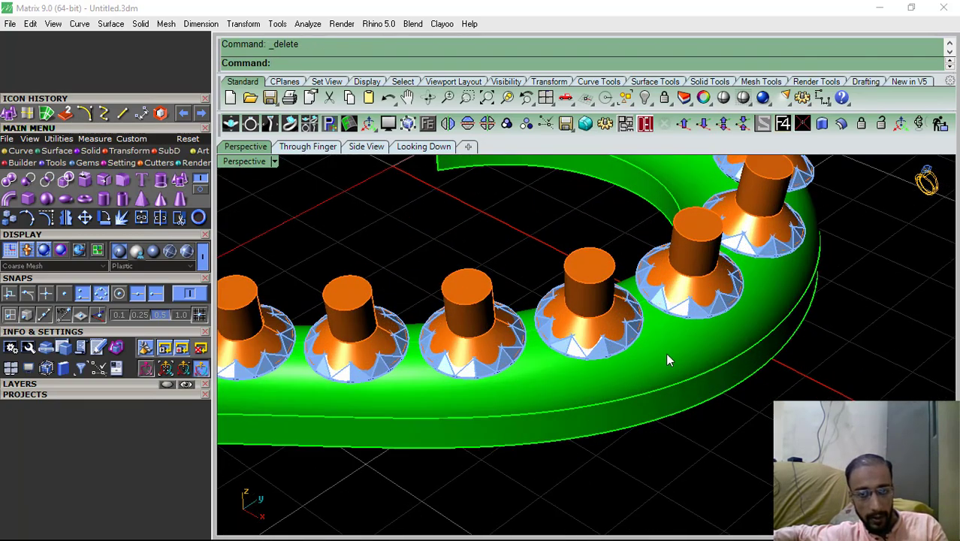
left_click(668, 361)
scroll(675, 353, "down", 5)
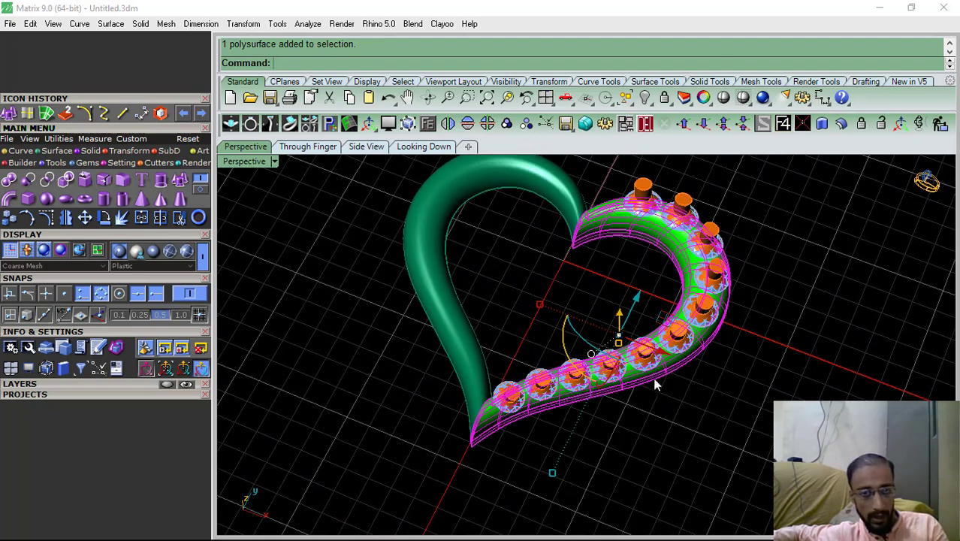
left_click(28, 179)
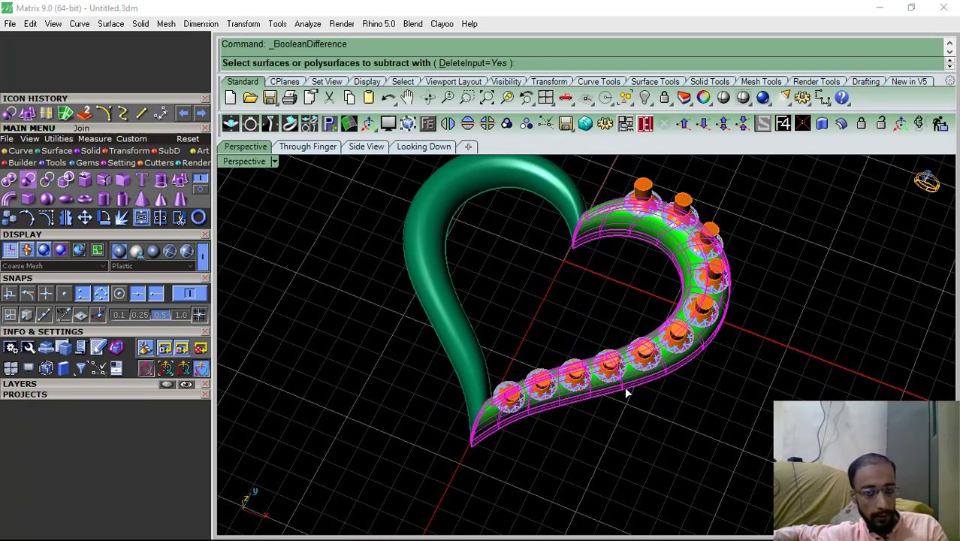
scroll(608, 364, "up", 4)
left_click(609, 364)
scroll(555, 405, "down", 6)
right_click_drag(555, 405, 688, 353)
right_click(741, 323)
Hide the Gem 03 layer briefly to inspect the gem seats in the right half, and show it again
left_click(73, 386)
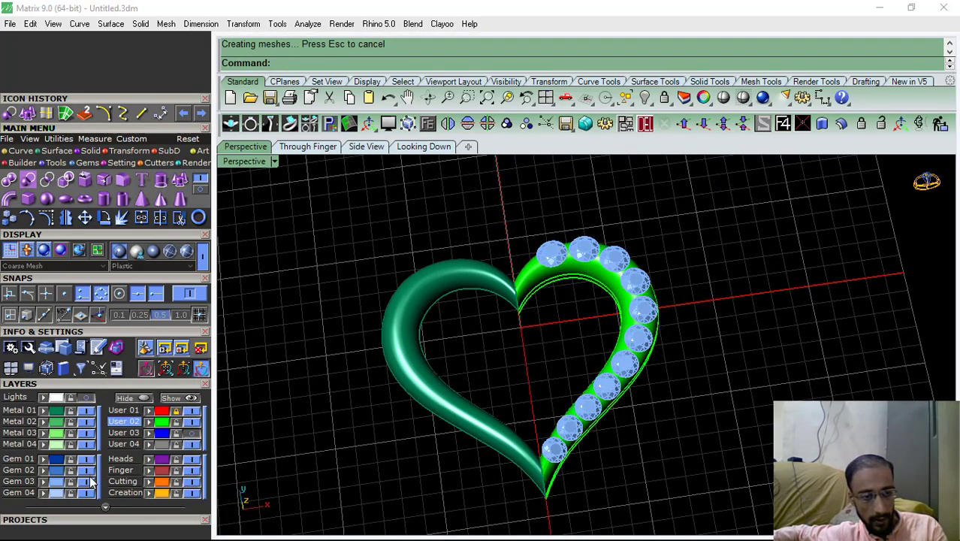
left_click(87, 482)
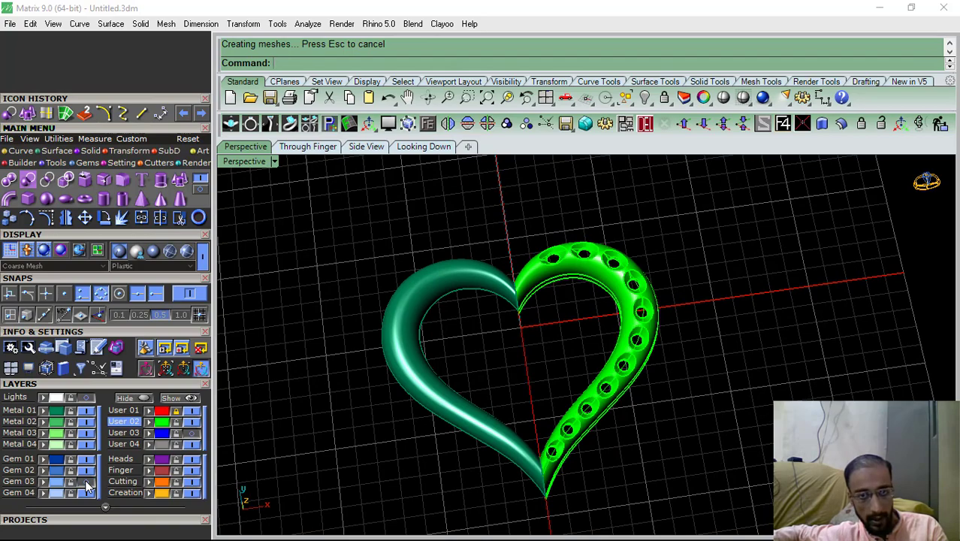
left_click(87, 482)
Move the cut right half body to the User 04 layer
right_click_drag(507, 401, 528, 446)
scroll(519, 421, "up", 5)
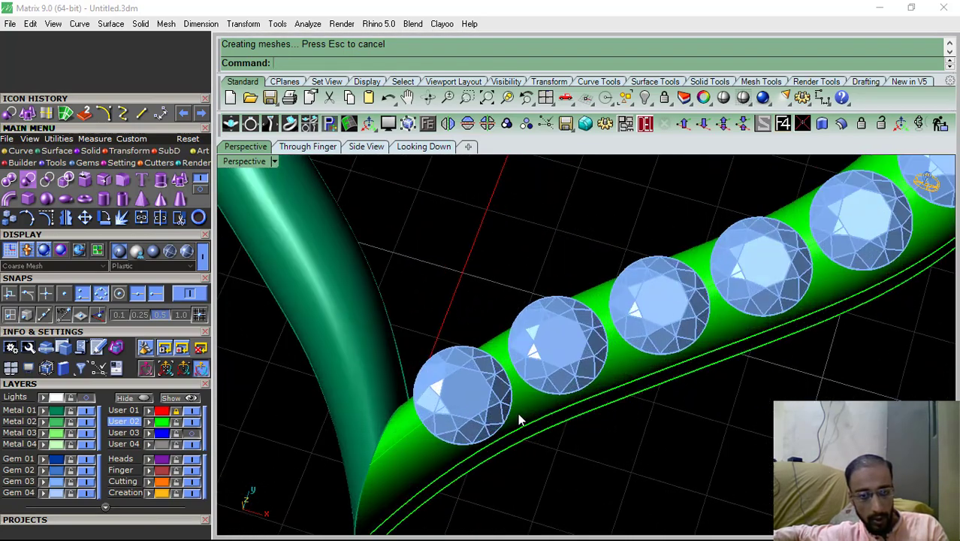
left_click(518, 418)
left_click(150, 445)
Select the cut right half body and start Prong on Surface on it
scroll(480, 353, "down", 10)
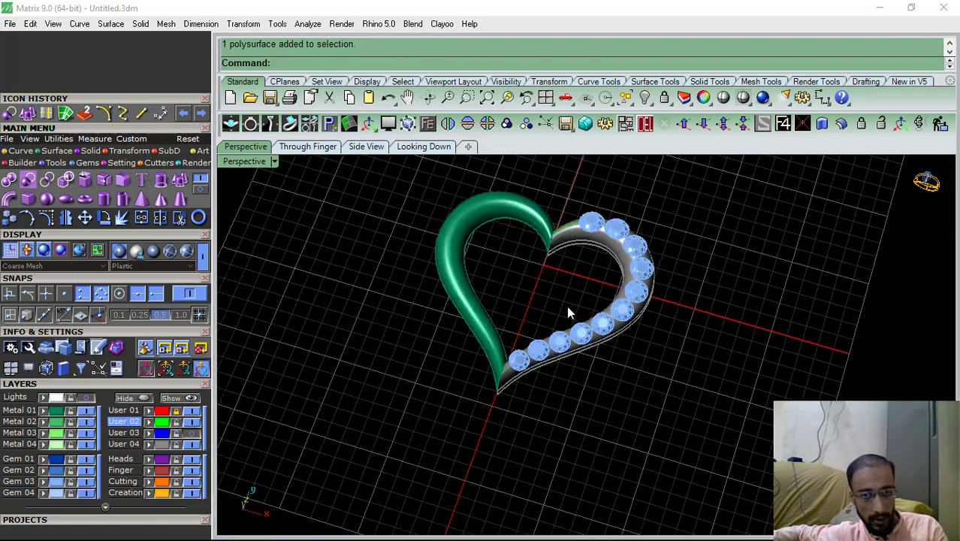
right_click_drag(567, 308, 571, 347)
scroll(528, 338, "up", 10)
left_click(553, 400)
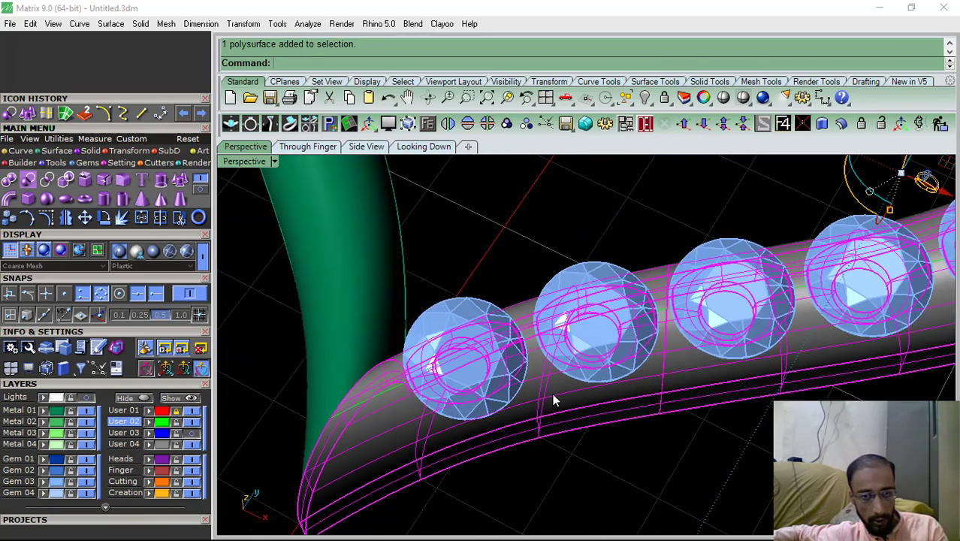
left_click(428, 123)
left_click(473, 159)
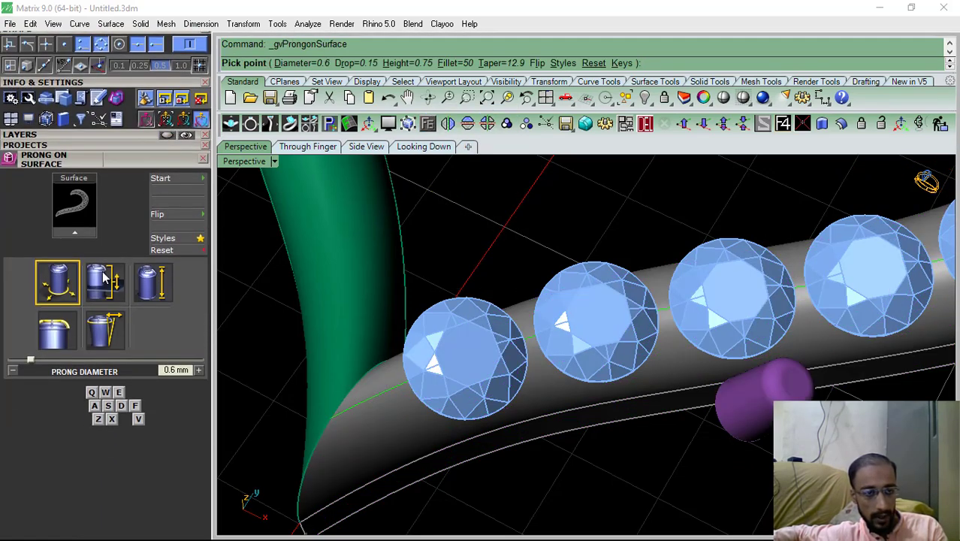
Set the prong diameter to 0.5 mm and place a prong on the body beside the first gem, near the heart's lower tip
left_click(104, 279)
left_click(158, 288)
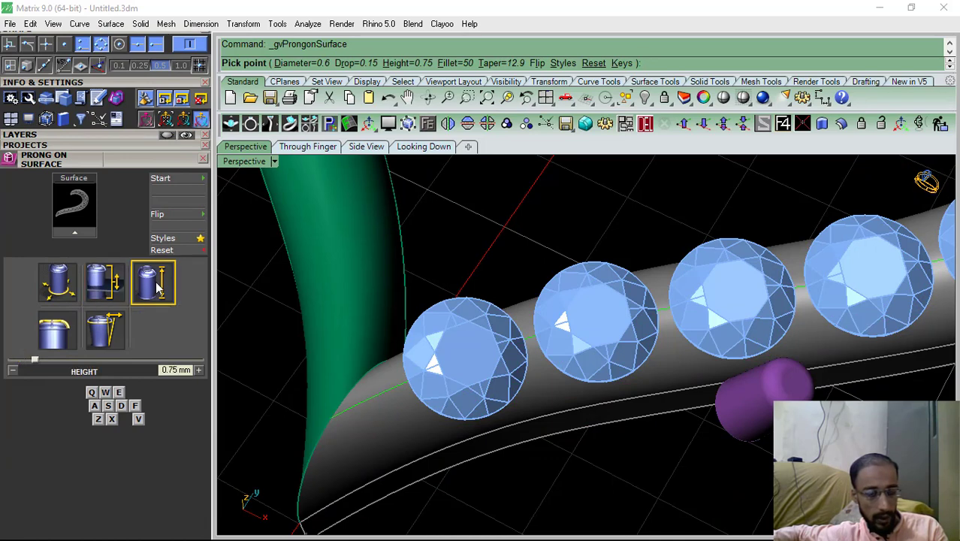
left_click(116, 284)
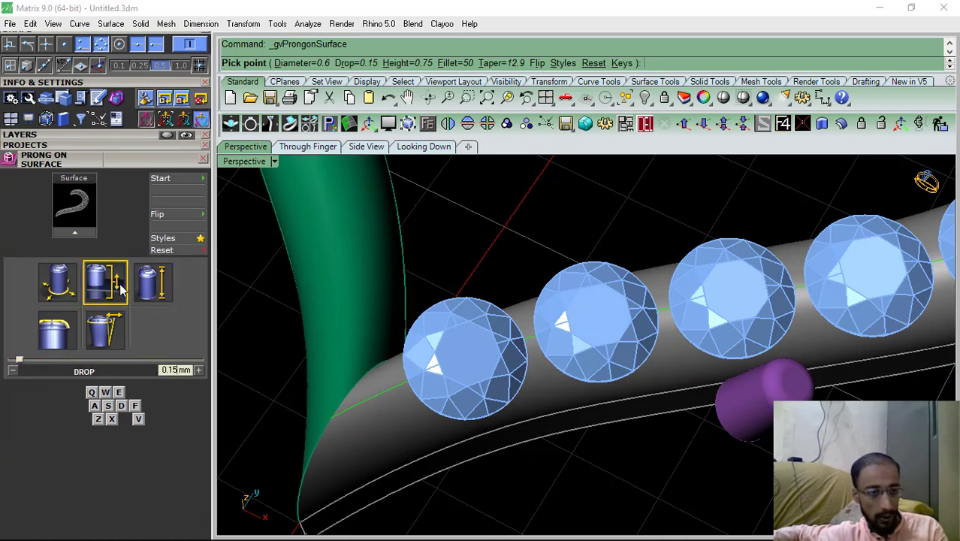
left_click(76, 300)
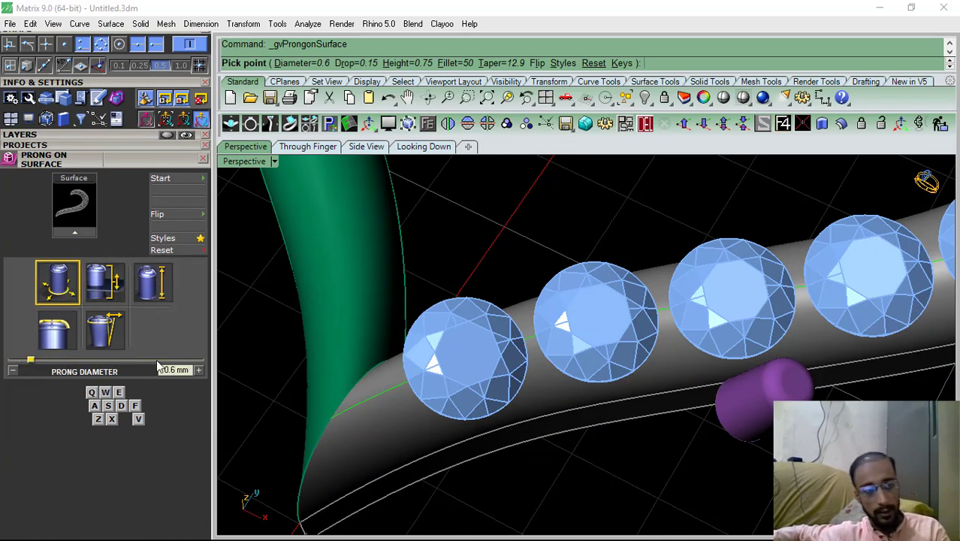
scroll(585, 387, "down", 2)
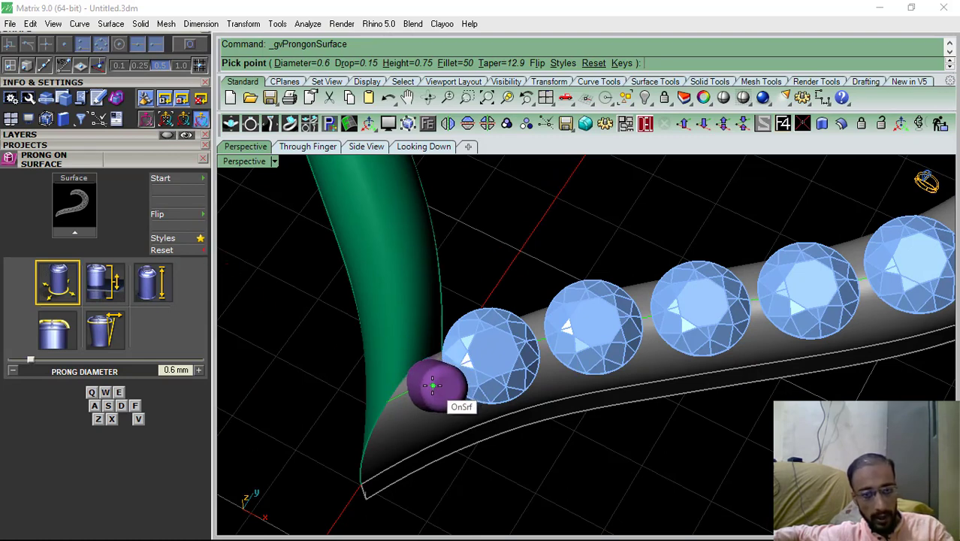
key("q")
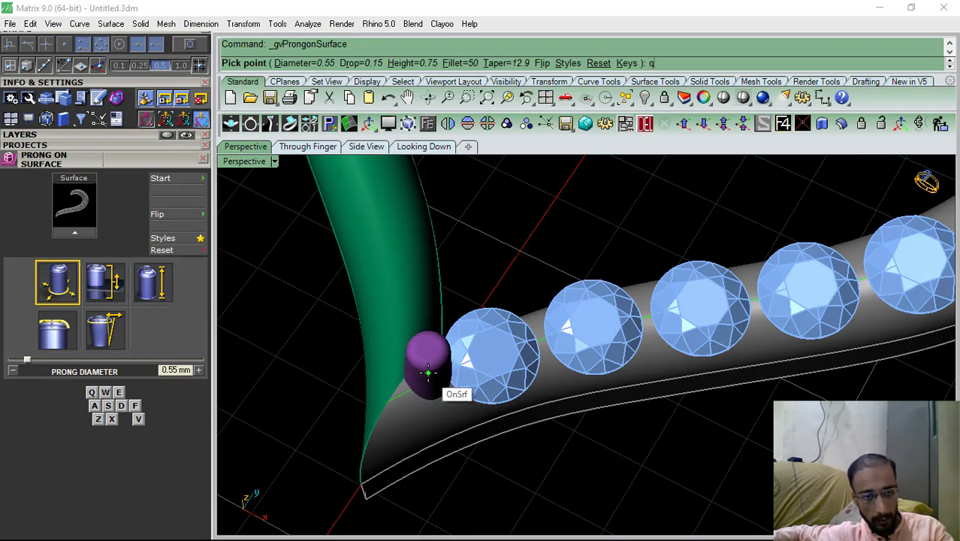
key("q")
left_click(425, 372)
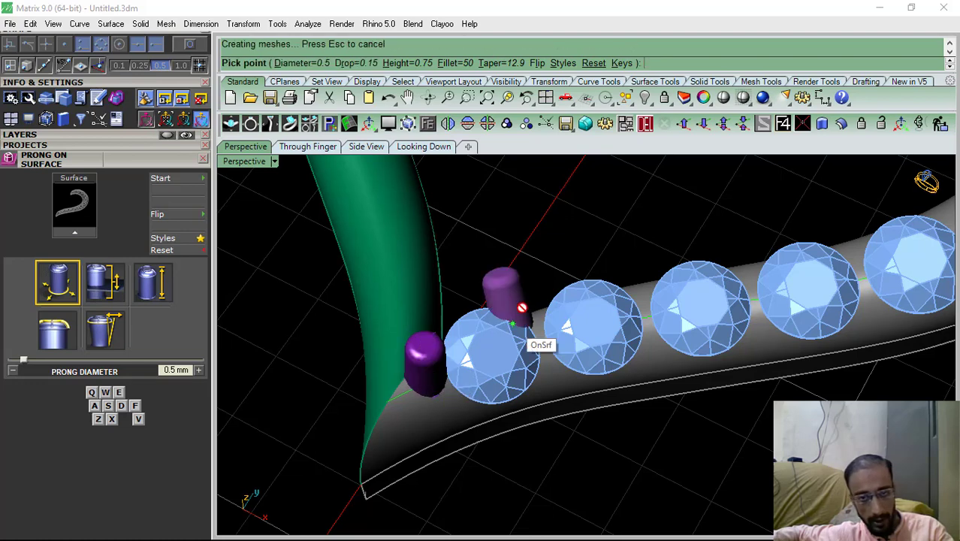
Place one prong on each side of the gap between the first and second gems
scroll(525, 312, "up", 3)
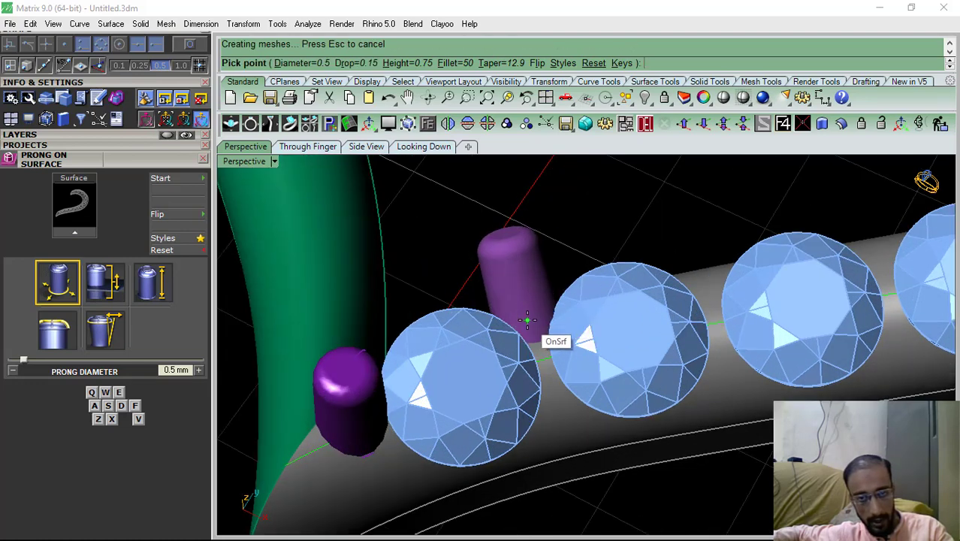
left_click(527, 320)
left_click(557, 419)
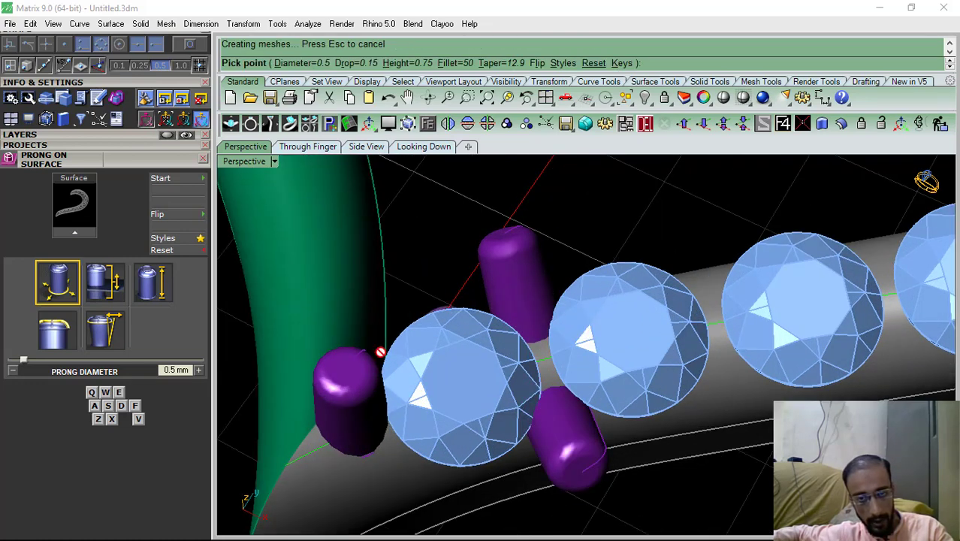
Add prong pairs in the gaps between the second and third gems and the third and fourth gems
scroll(381, 351, "down", 6)
right_click_drag(546, 356, 527, 352)
scroll(526, 359, "up", 4)
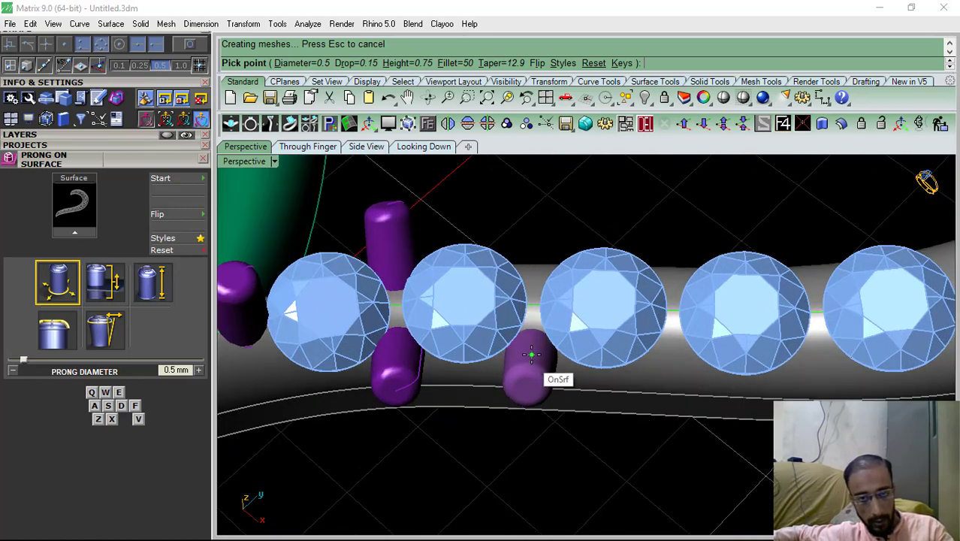
left_click(531, 353)
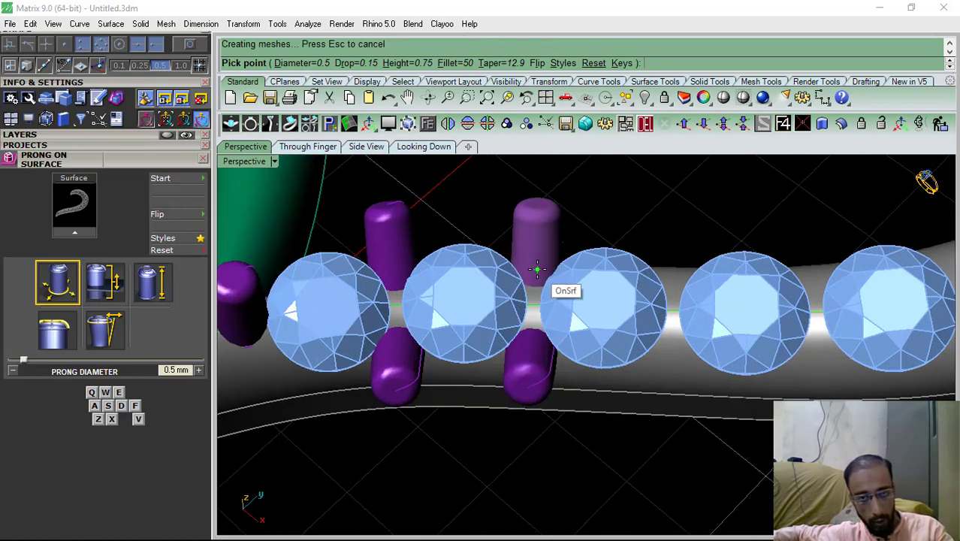
scroll(428, 281, "down", 4)
left_click(583, 329)
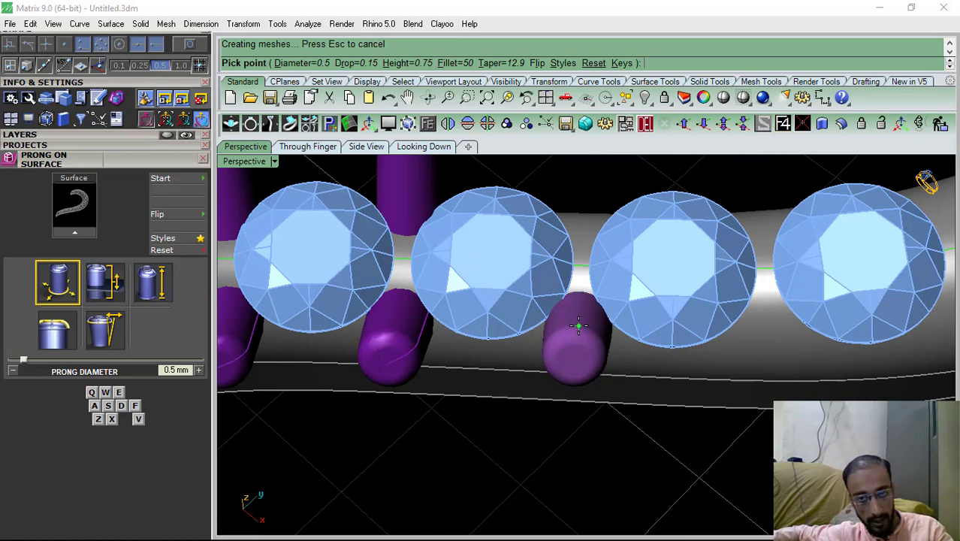
left_click(583, 220)
right_click(583, 220)
Restart Prong on Surface on the right half body and place a prong pair between the fourth and fifth gems
scroll(583, 226, "down", 5)
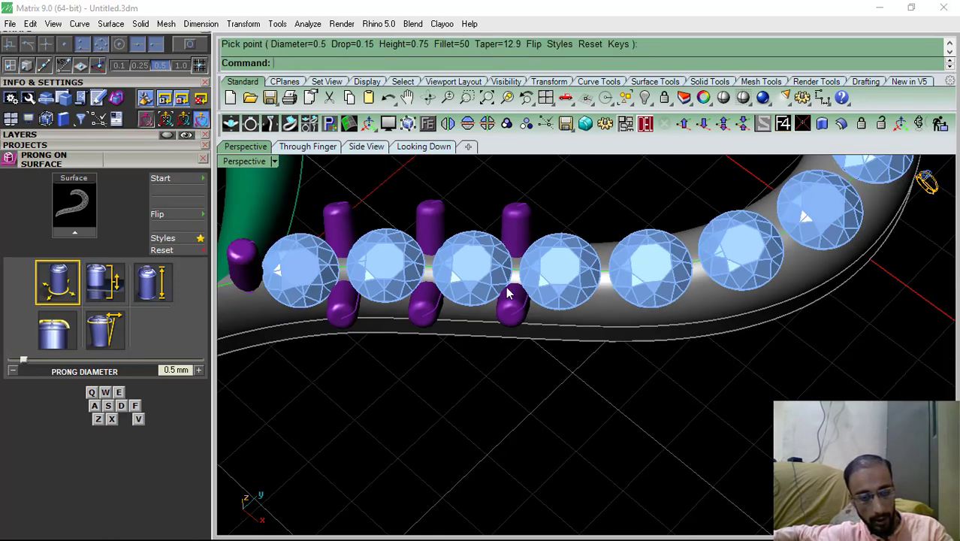
right_click_drag(593, 304, 476, 325, "shift")
scroll(476, 327, "up", 7)
left_click(486, 337)
right_click(486, 336)
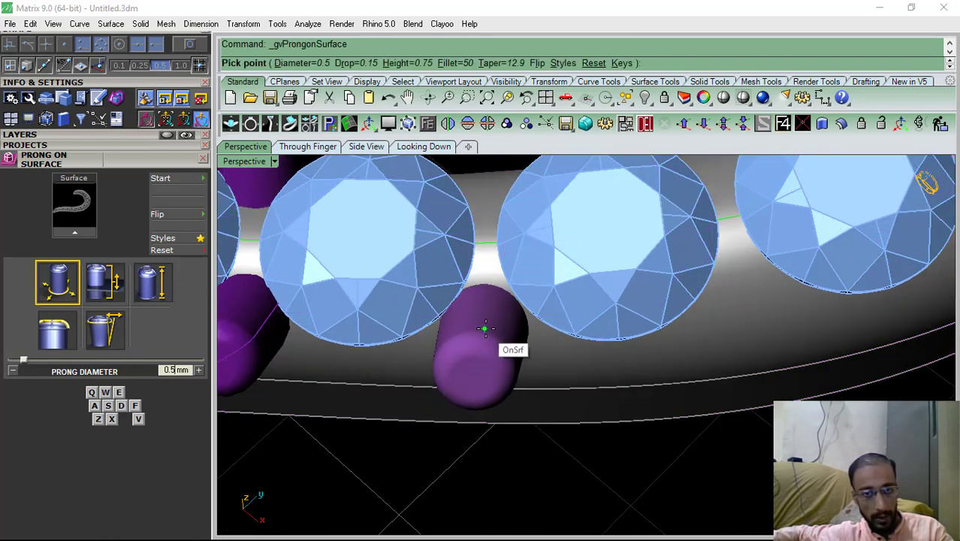
left_click(484, 328)
scroll(552, 323, "down", 2)
right_click_drag(550, 295, 448, 262)
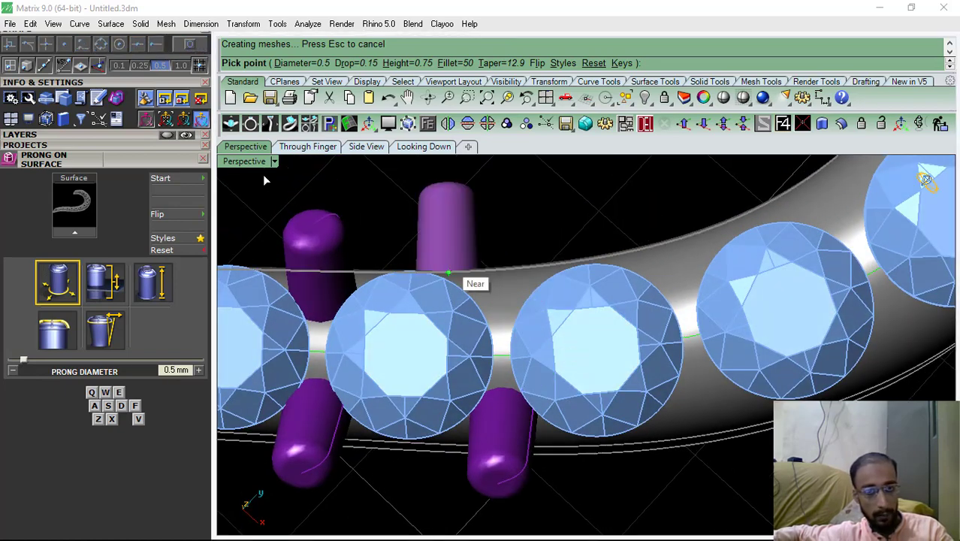
left_click(500, 289)
Continue the 0.5 mm prong pairs in the gaps from the fifth to the seventh gem, reselecting the body as needed
scroll(403, 311, "down", 5)
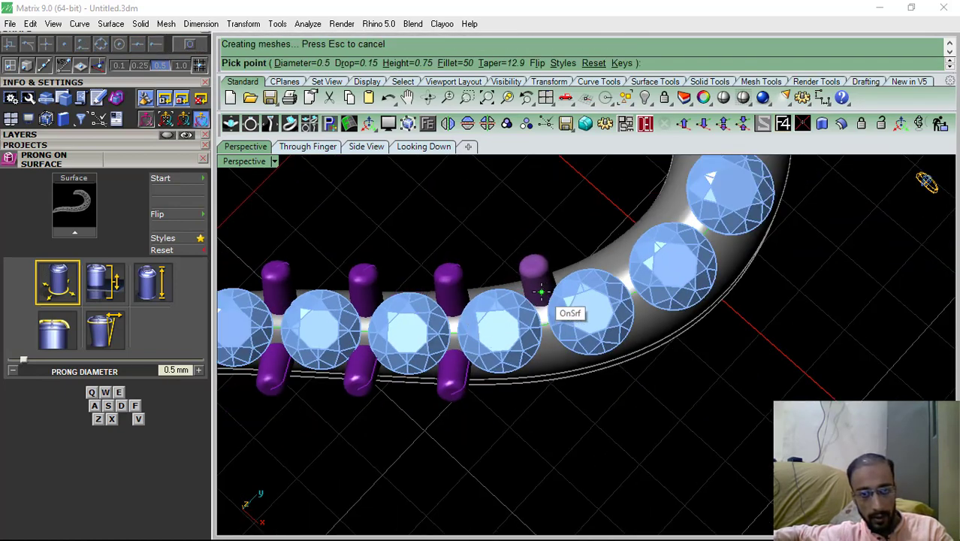
scroll(540, 291, "up", 3)
left_click(540, 291)
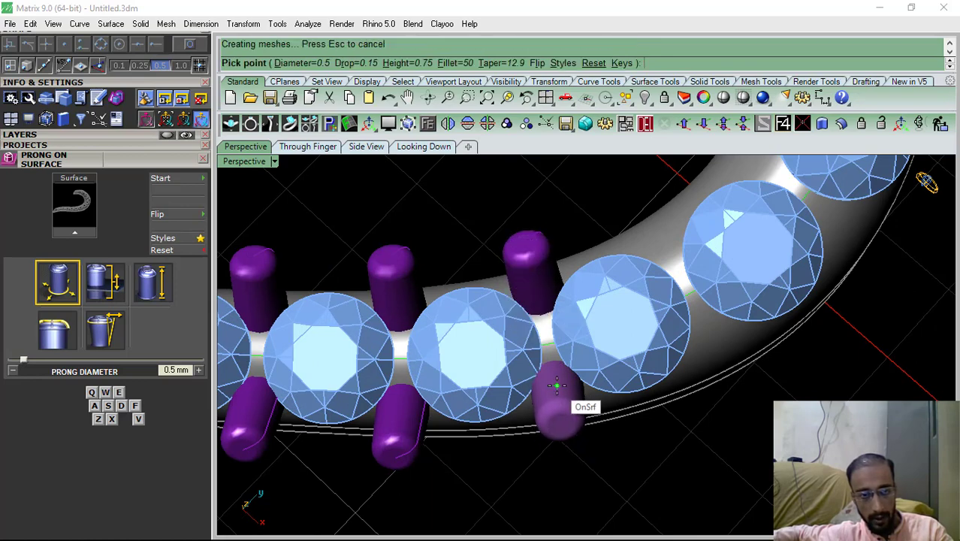
key("Return")
scroll(578, 386, "down", 3)
scroll(530, 342, "up", 5)
left_click(565, 369)
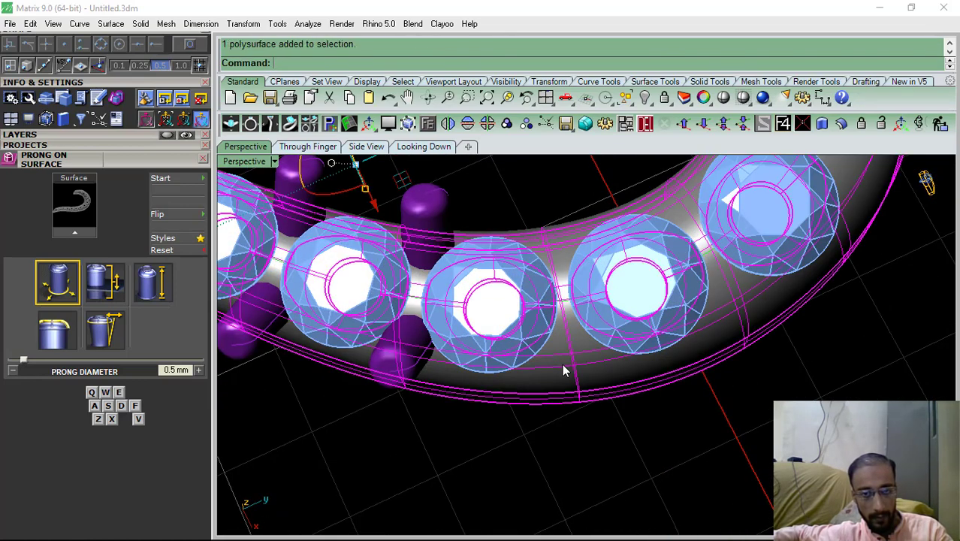
key("Return")
left_click(570, 368)
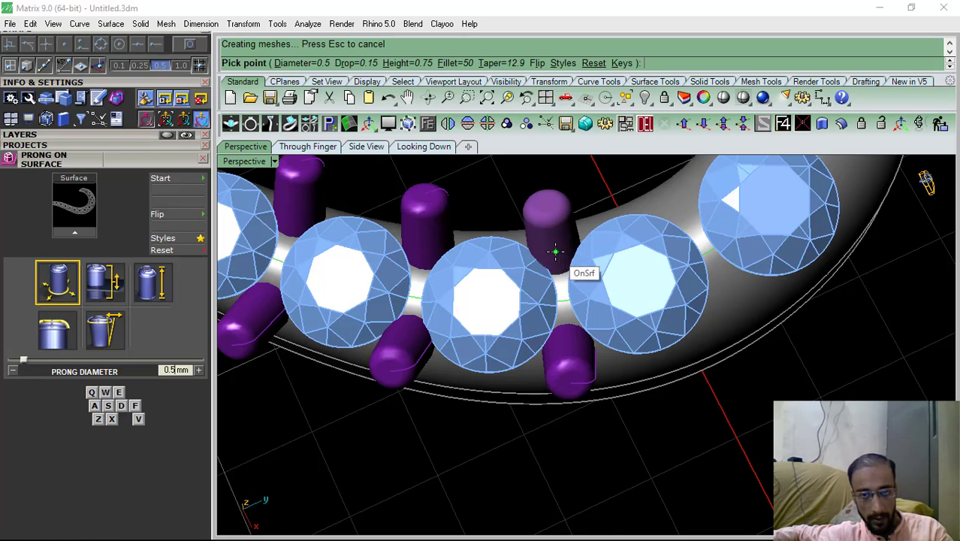
Place a prong on each side of the gap between the seventh and eighth gems
scroll(580, 341, "down", 3)
scroll(630, 300, "up", 4)
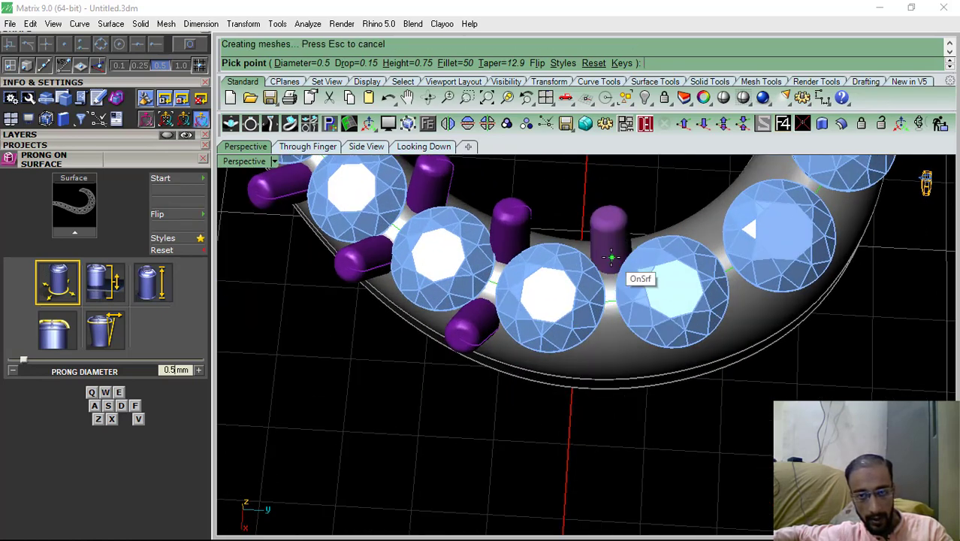
left_click(612, 257)
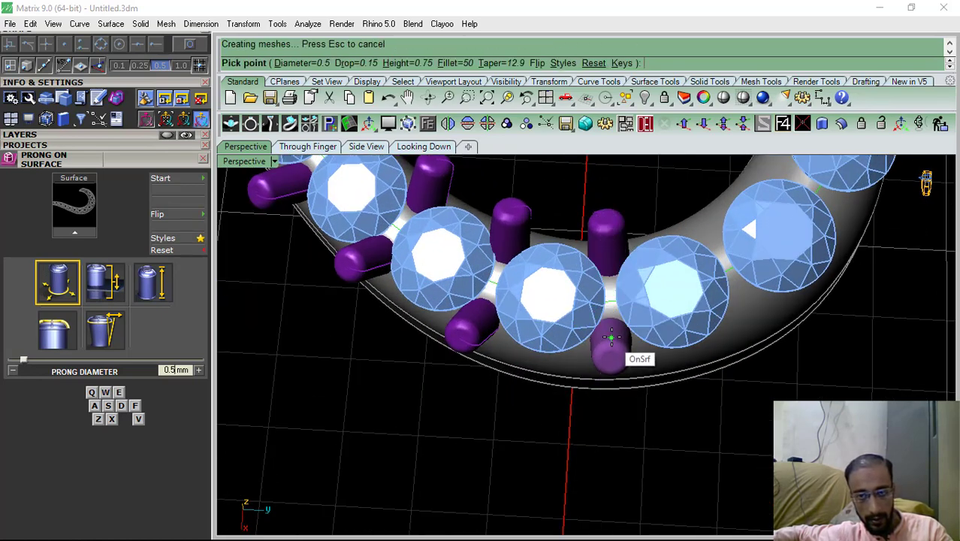
left_click(610, 337)
right_click(610, 337)
Reselect the right half body for Prong on Surface and place prong pairs in the gaps from the eighth to the tenth gem
scroll(623, 347, "down", 4)
right_click_drag(651, 375, 582, 366)
scroll(572, 375, "up", 5)
left_click(568, 386)
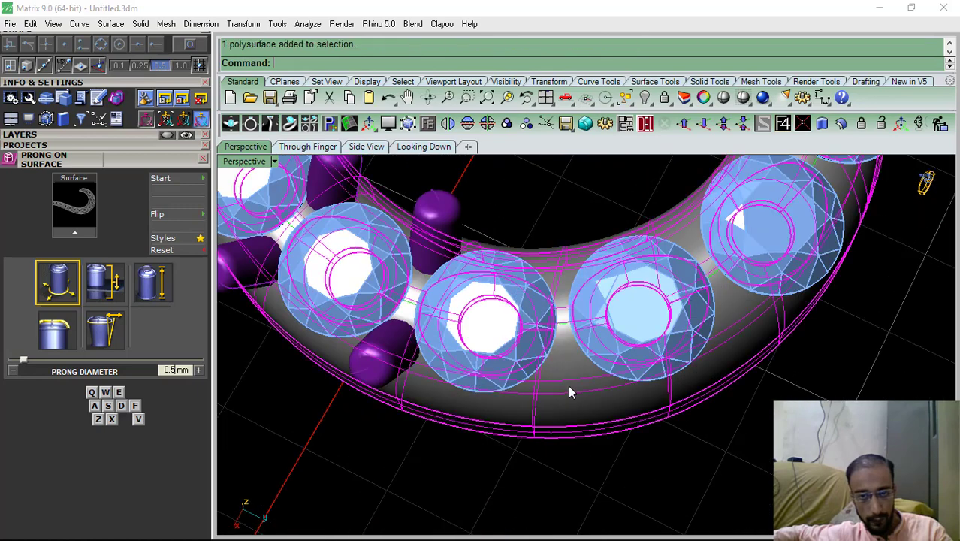
key("Return")
left_click(566, 381)
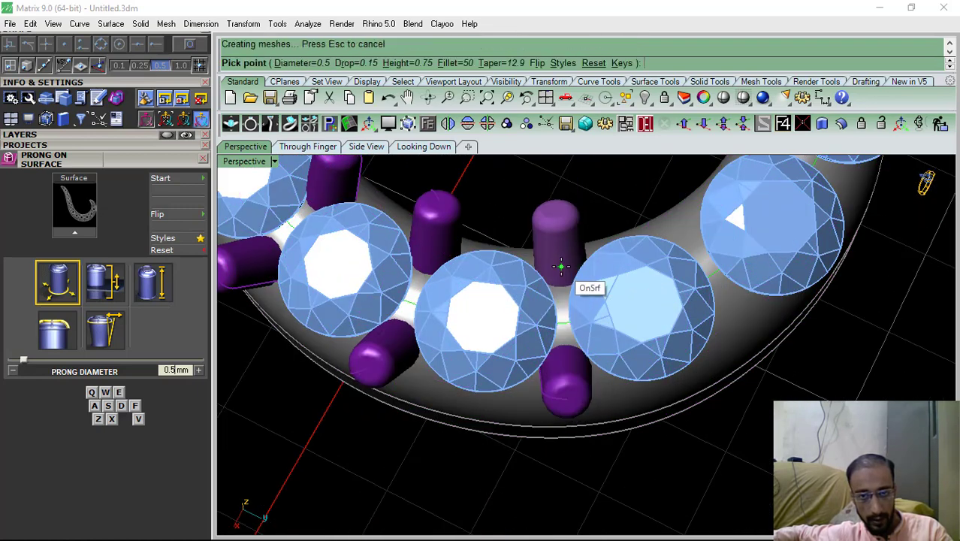
scroll(518, 372, "down", 3)
scroll(593, 385, "up", 4)
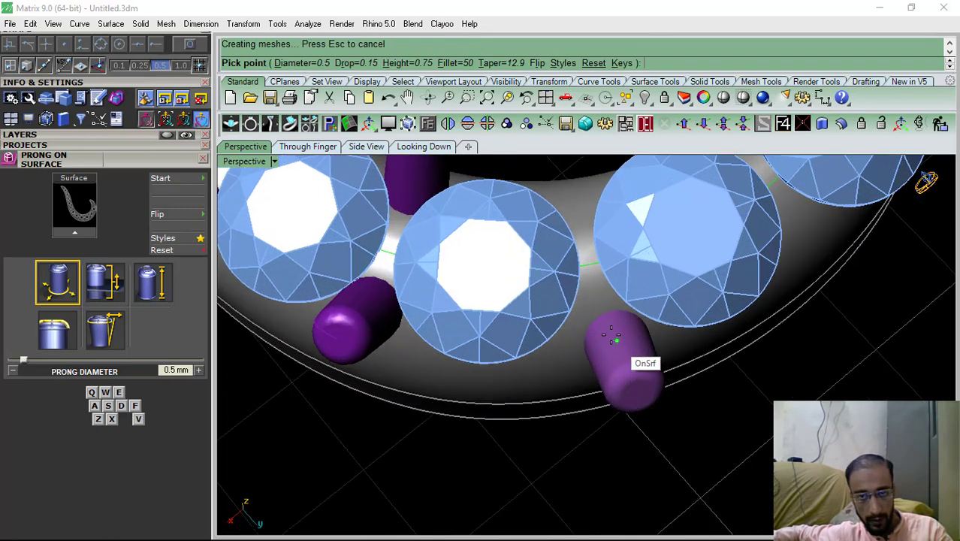
left_click(591, 309)
right_click_drag(621, 281, 584, 354, "shift")
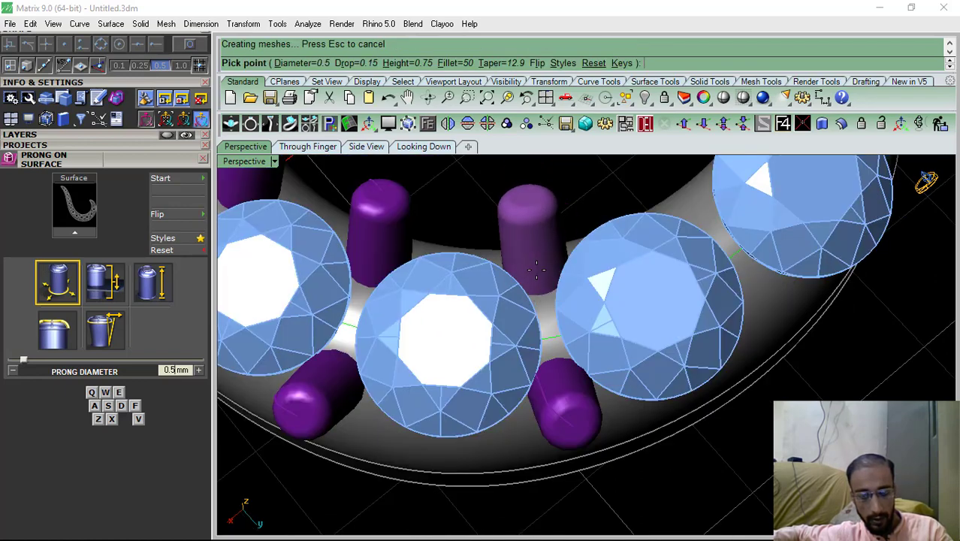
Place a prong pair between the last two gems and a single prong beyond the last gem near the heart's cleft
scroll(436, 351, "down", 3)
scroll(553, 330, "up", 5)
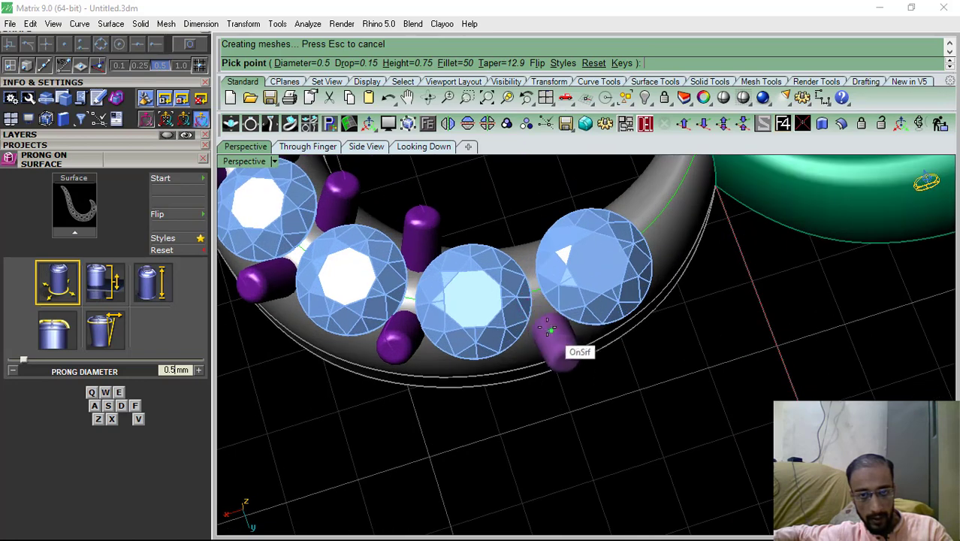
left_click(545, 324)
left_click(520, 231)
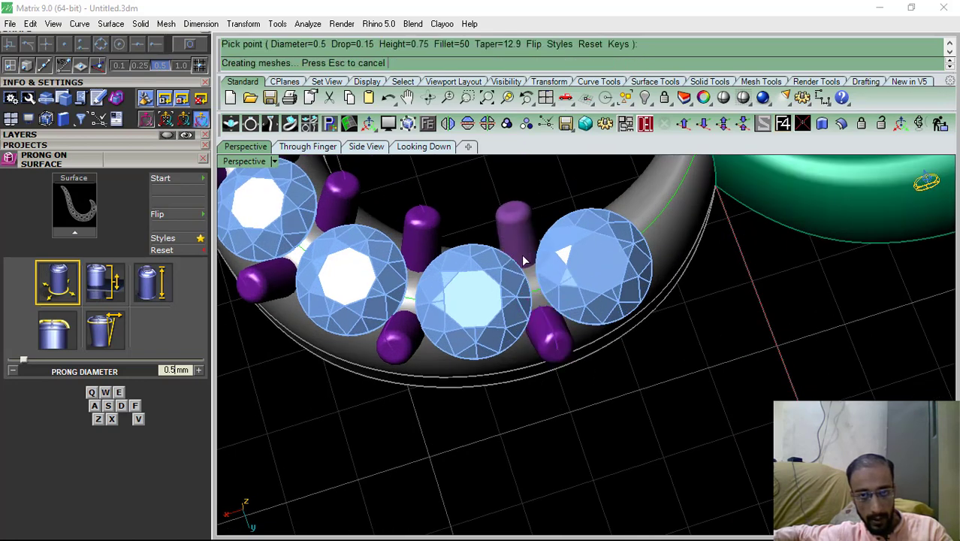
left_click(655, 207)
key("Return")
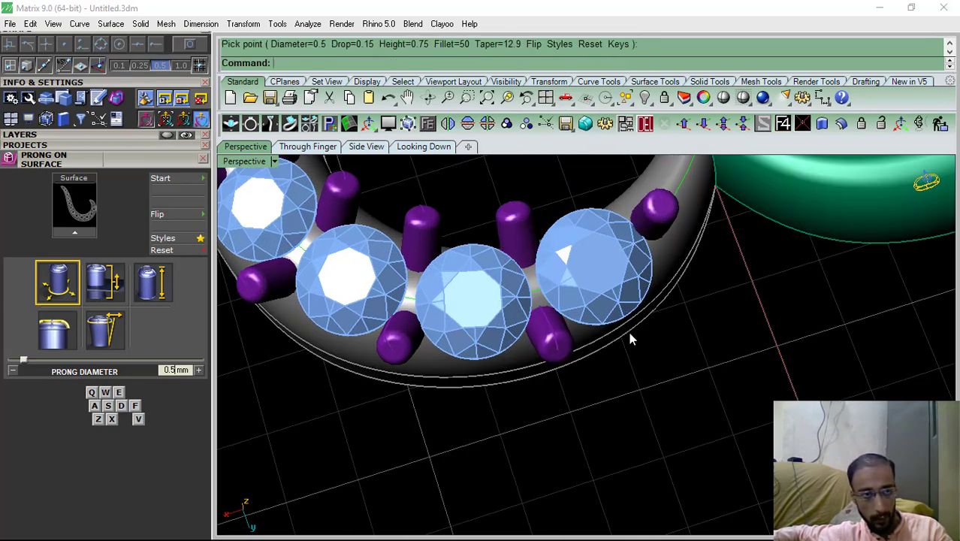
Select all prongs on the Heads layer together with the cut right half body and group them
left_click(109, 134)
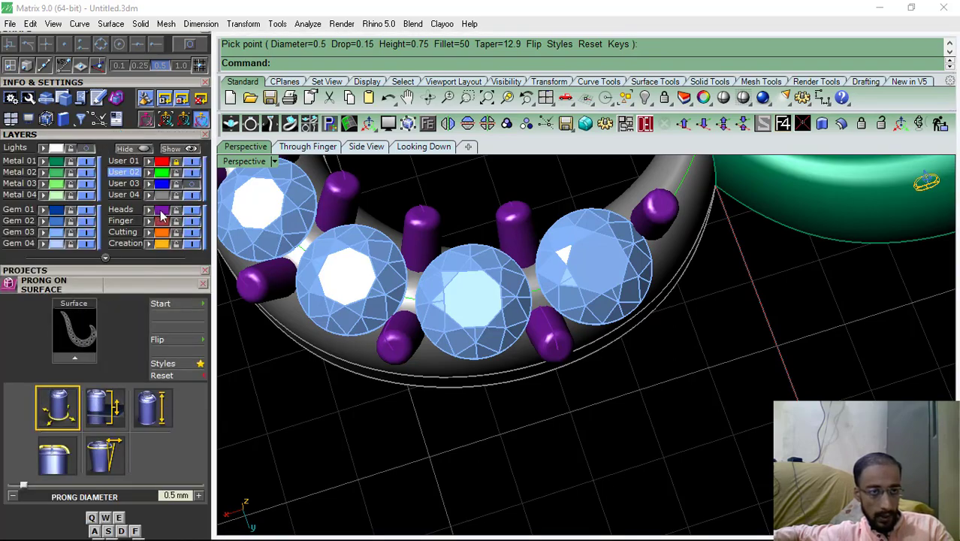
left_click(161, 214)
scroll(530, 315, "down", 5)
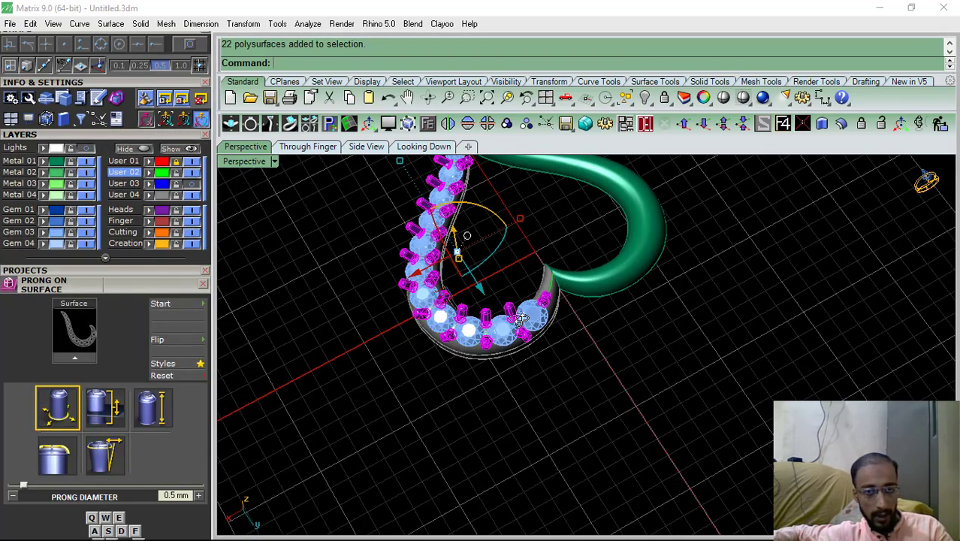
left_click(507, 125)
scroll(537, 288, "up", 5)
left_click(534, 285)
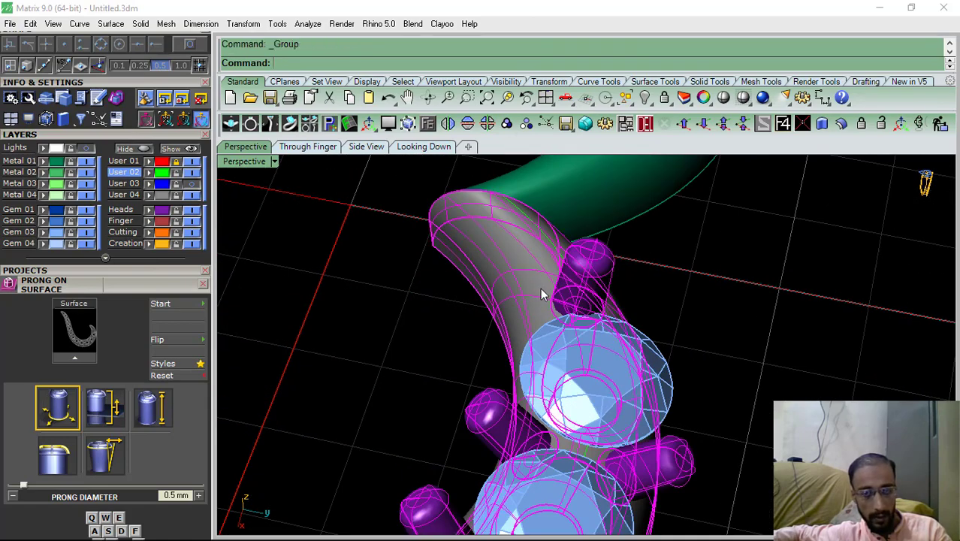
Move the grouped prongs and right half body to the User 04 layer and close the Prong on Surface tool
scroll(540, 287, "down", 5)
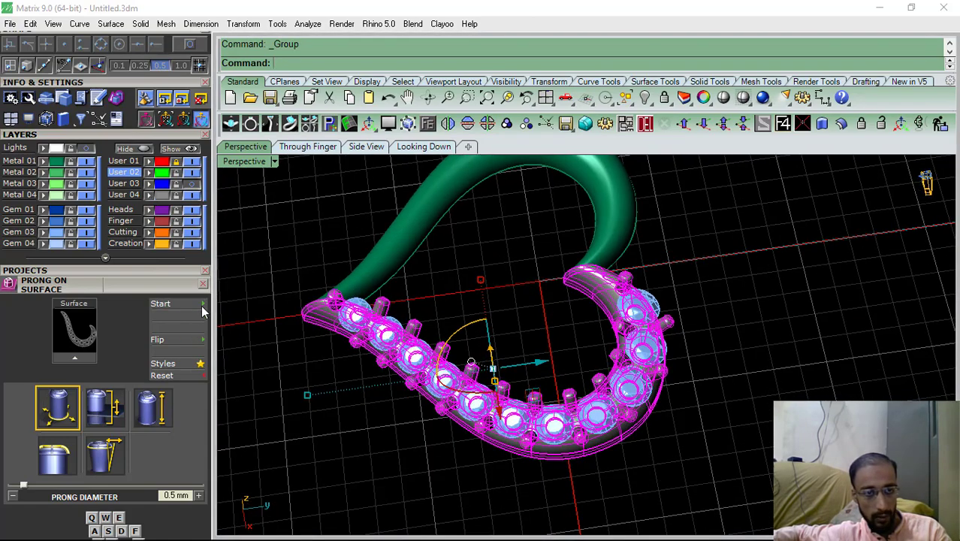
left_click(223, 282)
right_click_drag(332, 299, 548, 313)
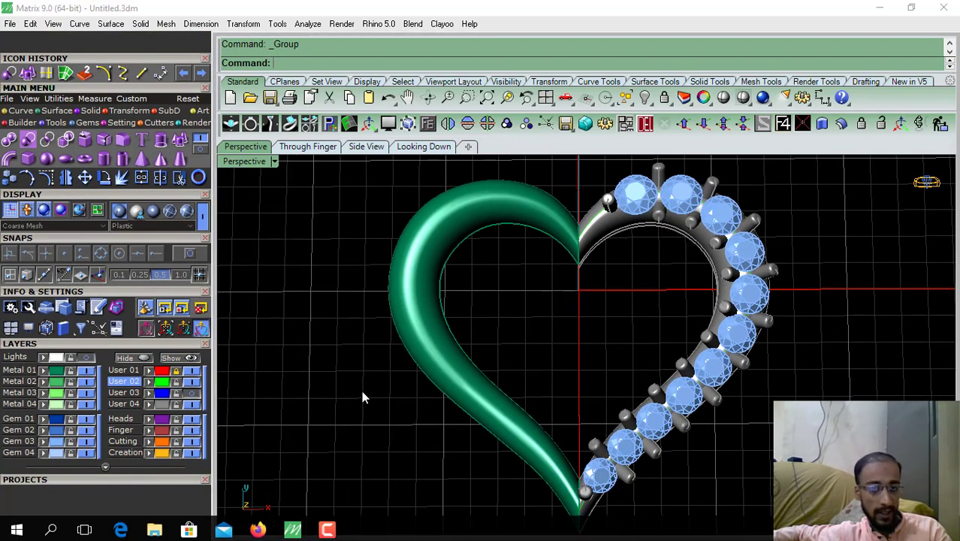
Replace the left half surface with a straight, downward solid extrusion of it and move the solid to the Metal 01 layer
right_click_drag(362, 397, 422, 315)
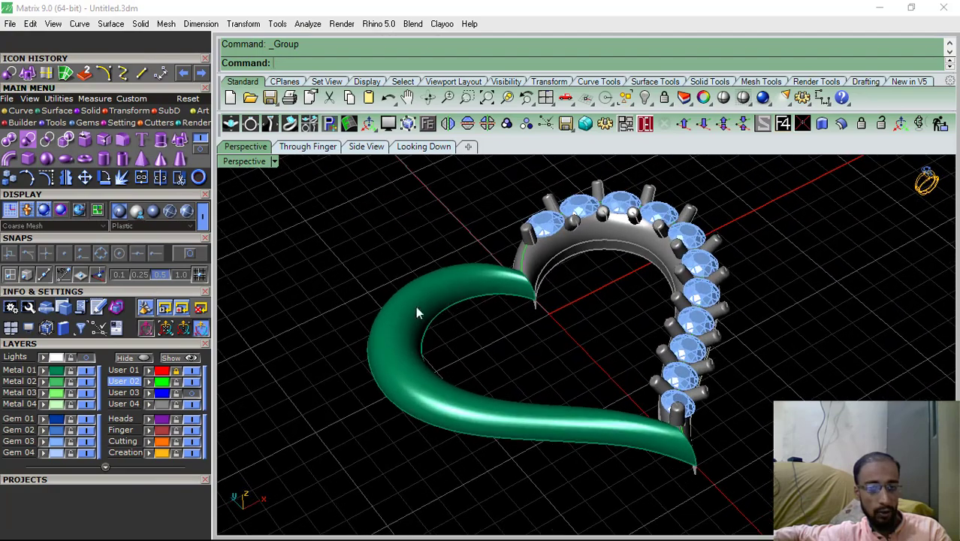
left_click(377, 352)
left_click(179, 140)
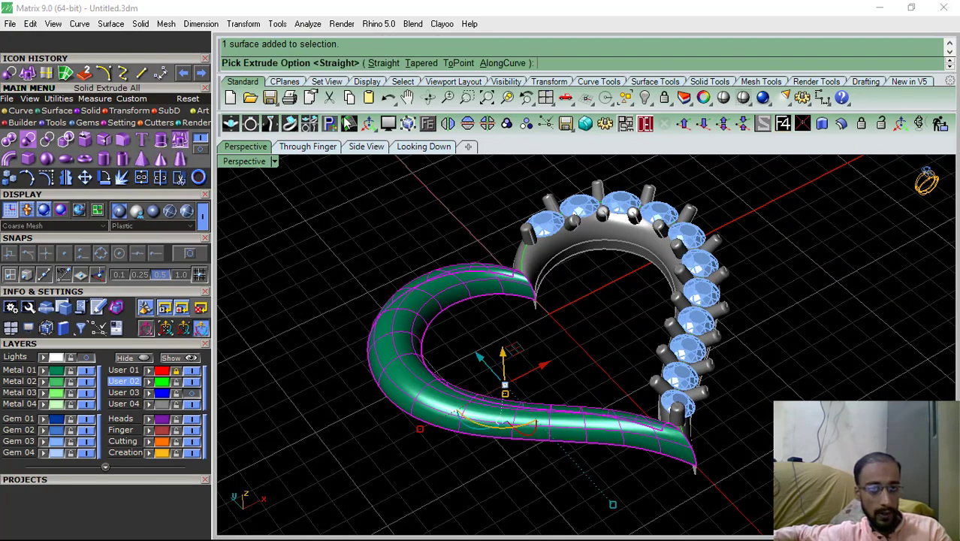
left_click(383, 63)
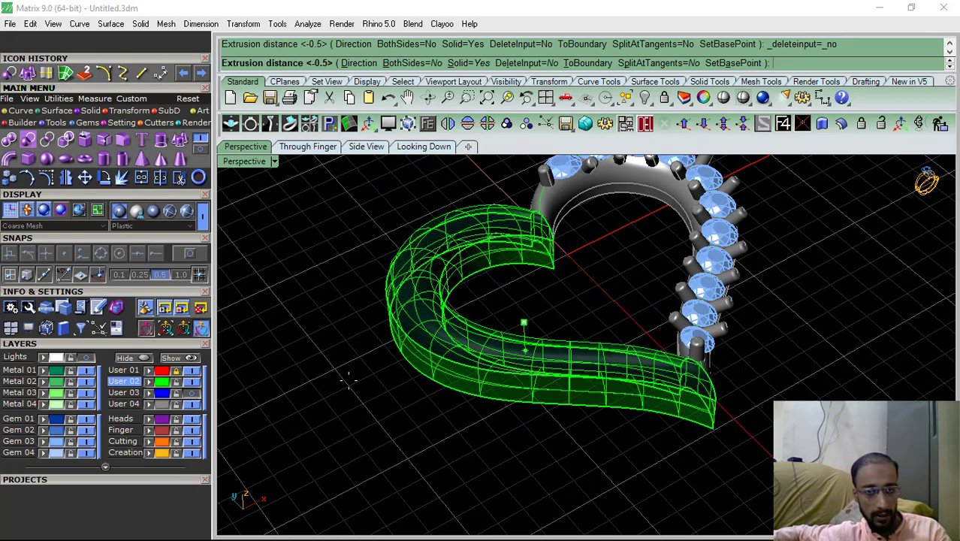
left_click(368, 398)
left_click(645, 126)
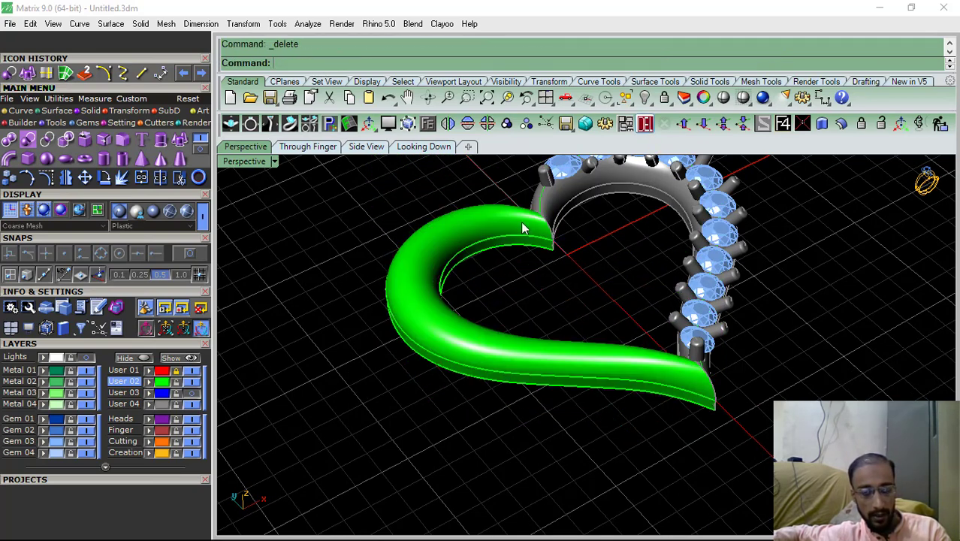
left_click(402, 275)
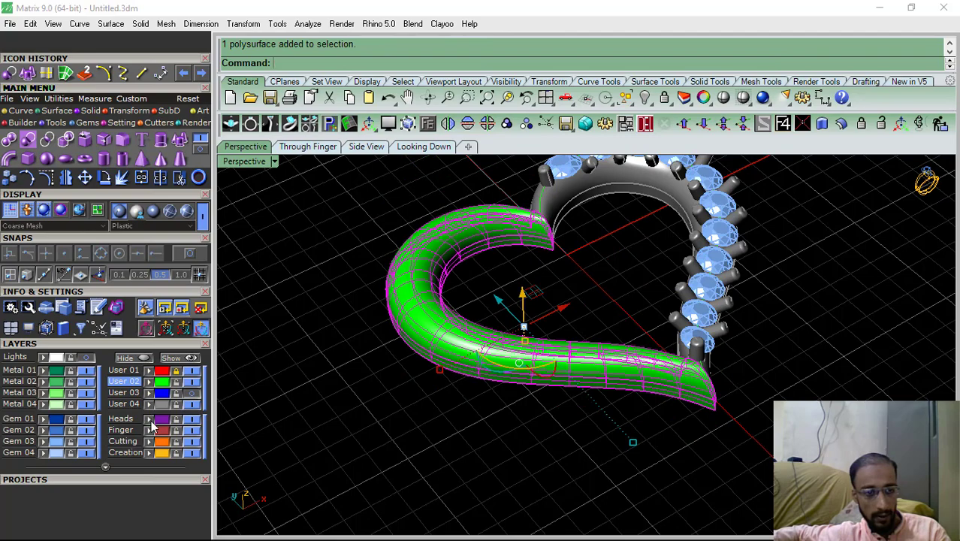
left_click(44, 371)
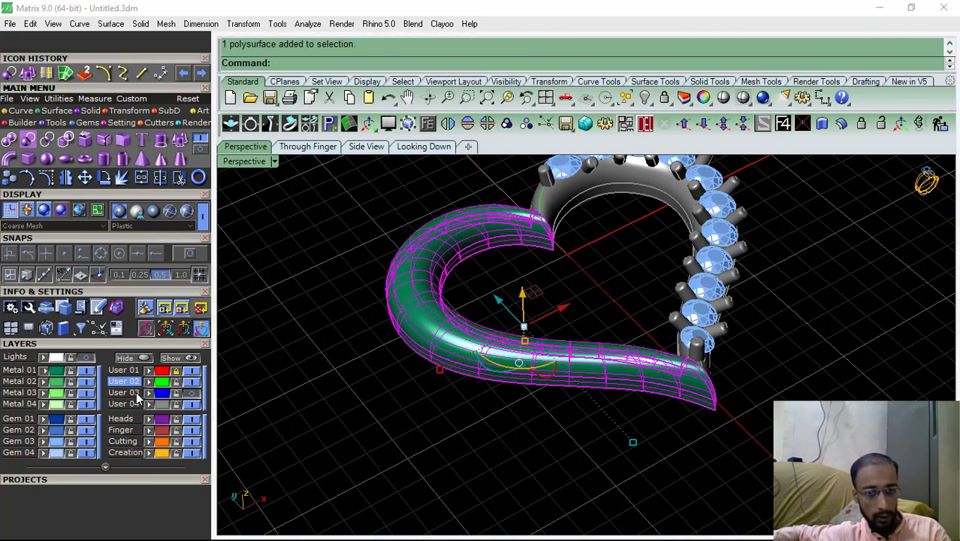
Examine the plain left half and the gem-set right half of the heart from above and at an angle
right_click_drag(584, 397, 582, 359)
scroll(583, 396, "down", 4)
scroll(522, 296, "up", 6)
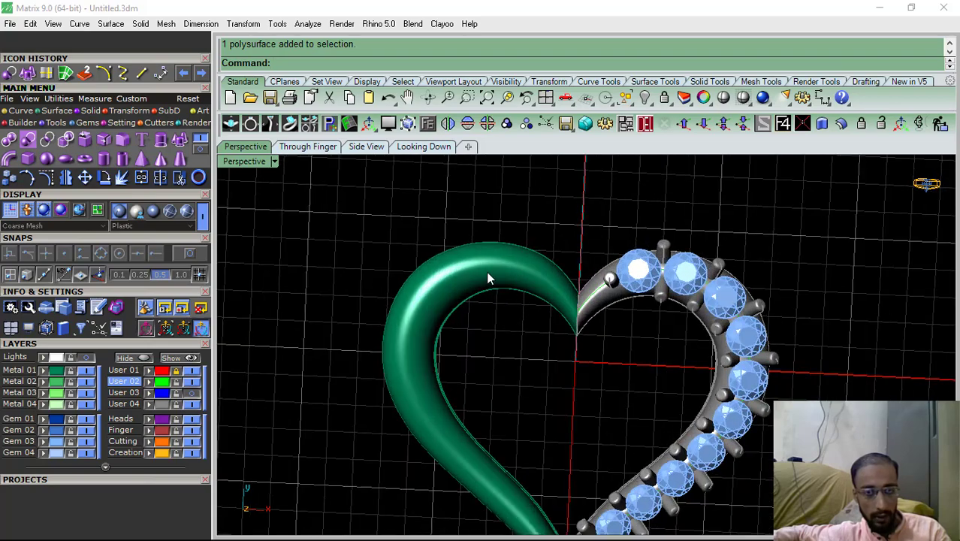
scroll(487, 278, "down", 4)
scroll(481, 293, "up", 4)
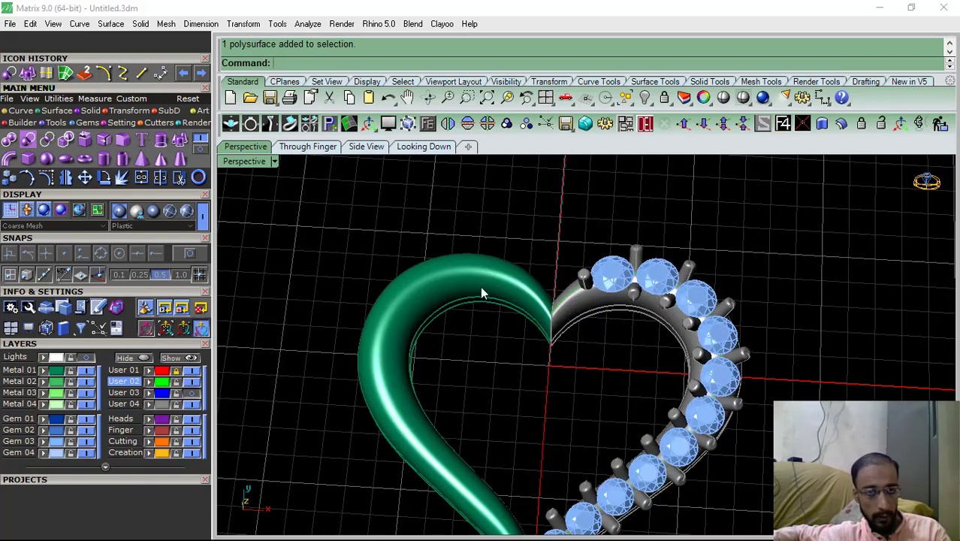
scroll(482, 293, "down", 2)
right_click_drag(482, 292, 462, 300)
right_click_drag(480, 344, 429, 280)
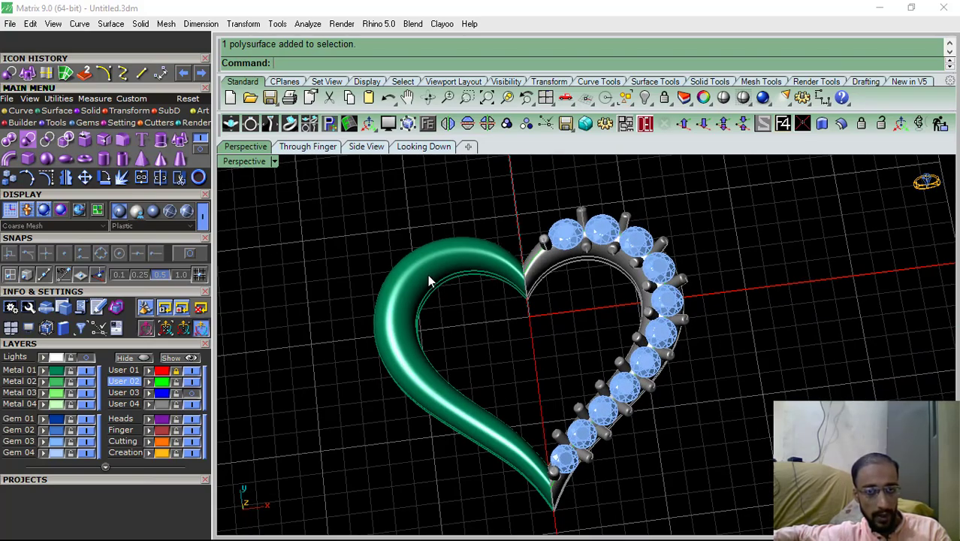
scroll(420, 277, "down", 2)
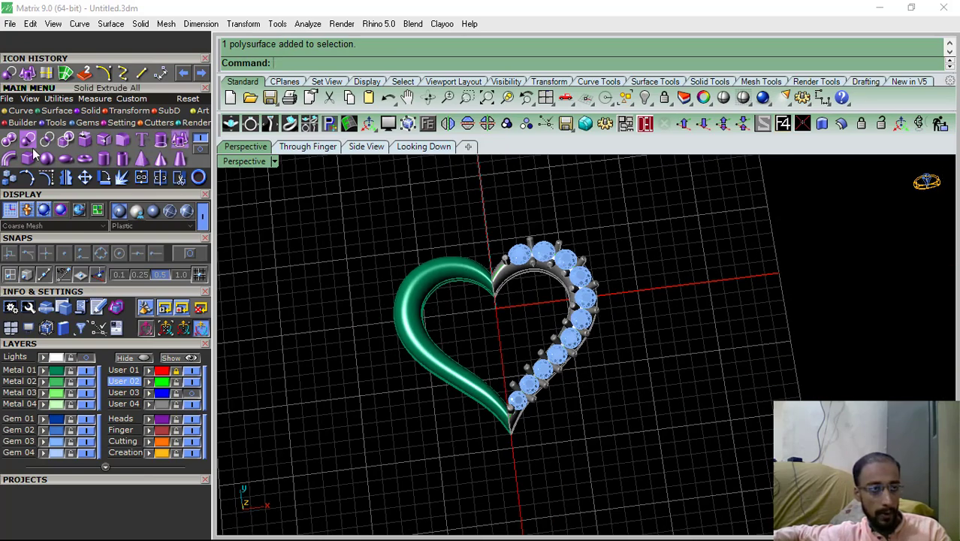
Create UV curves from the left half's top surface and move the resulting rectangle to the right of the heart
left_click(20, 110)
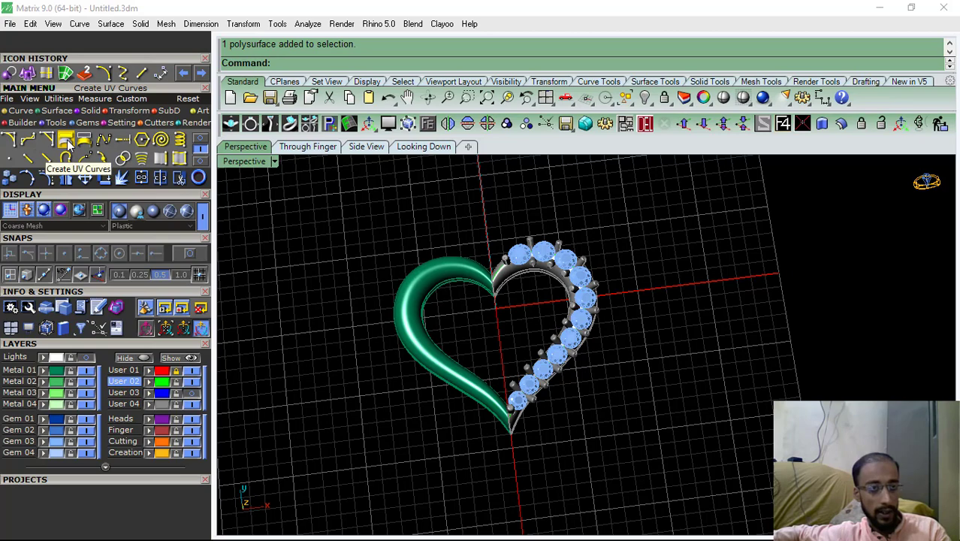
left_click(66, 141)
left_click(425, 282)
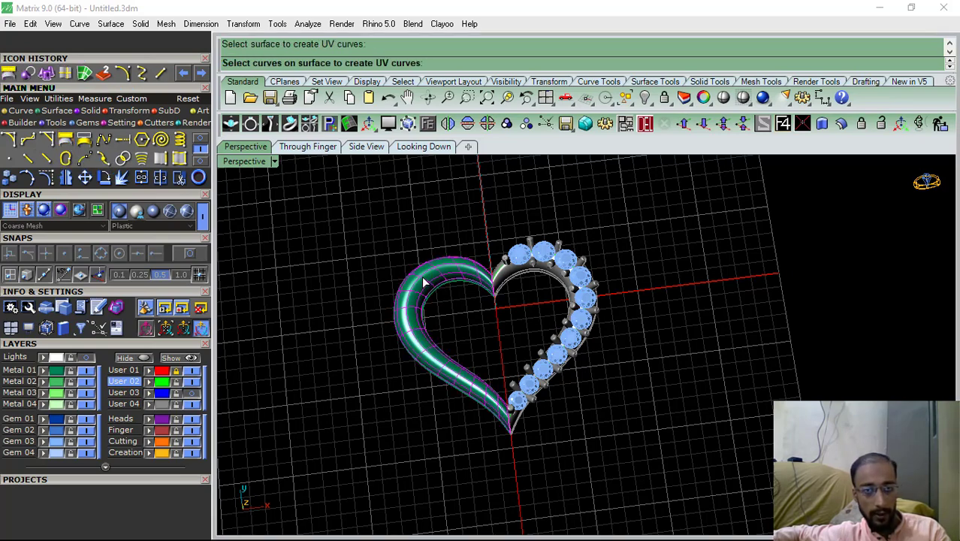
key("Return")
left_click(423, 147)
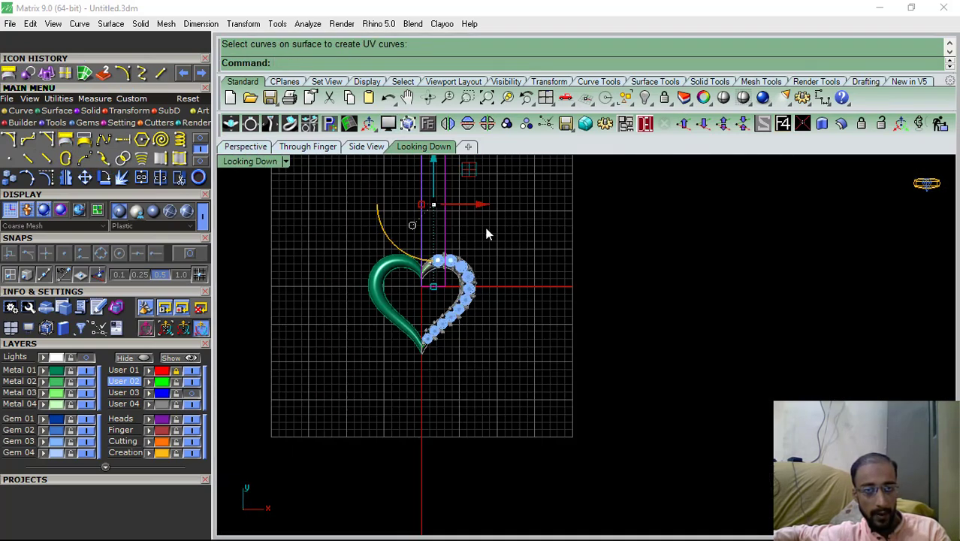
left_click_drag(504, 292, 533, 287)
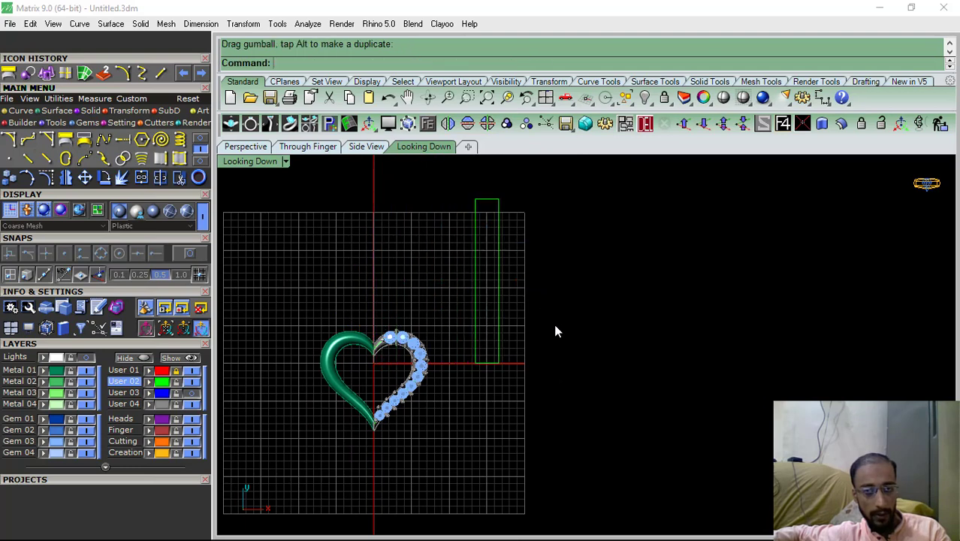
left_click(498, 235)
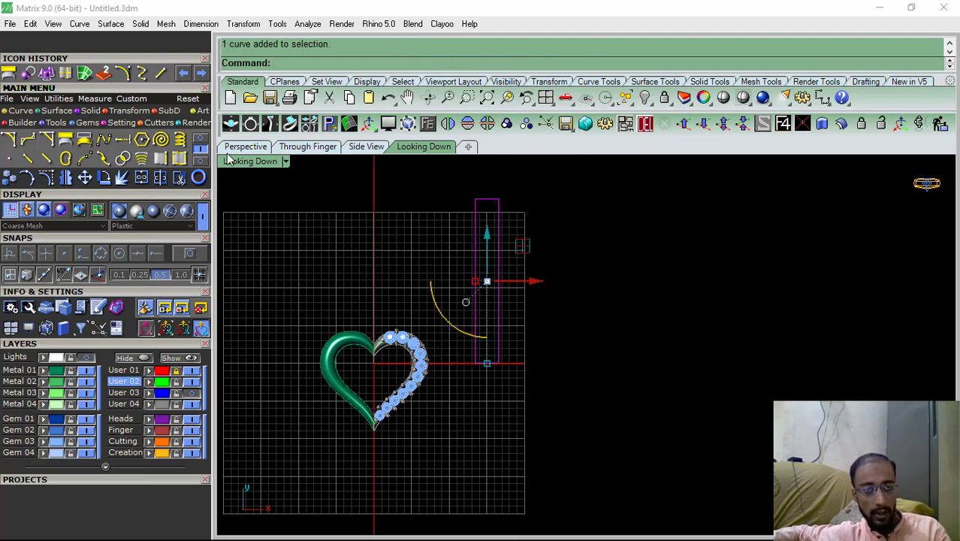
left_click(320, 241)
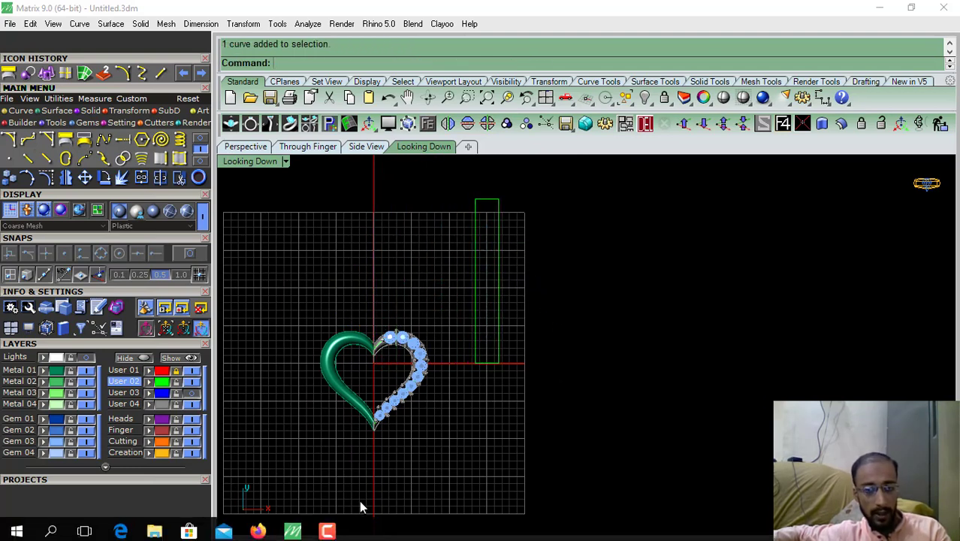
left_click(334, 529)
right_click_drag(511, 290, 544, 291)
right_click_drag(396, 302, 436, 302)
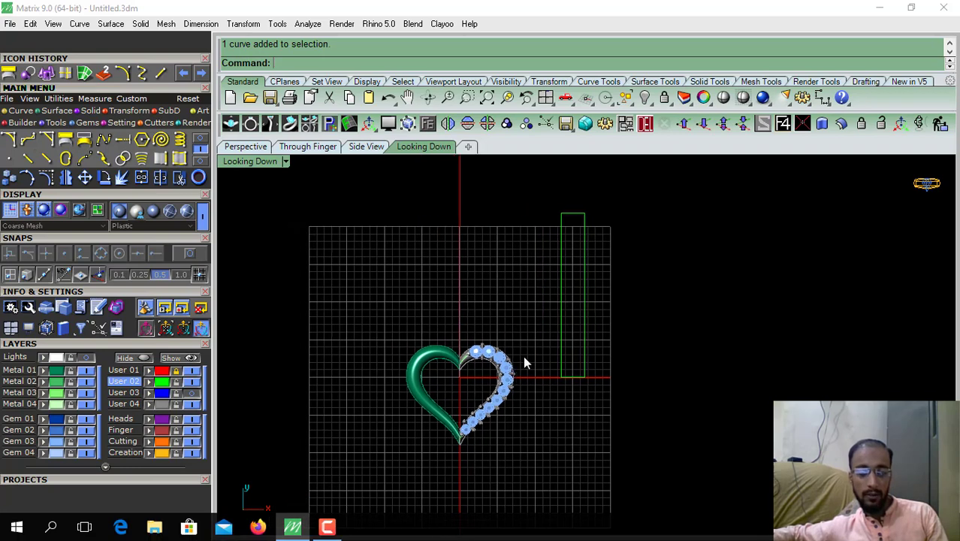
Start Matrix Art with the UV rectangle as its curve and view the generated relief in perspective
left_click(568, 221)
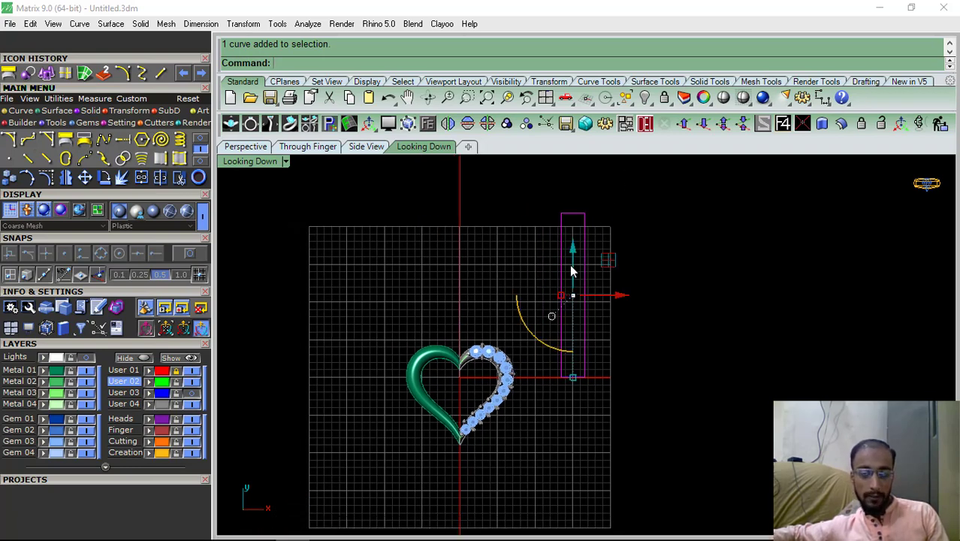
left_click(202, 111)
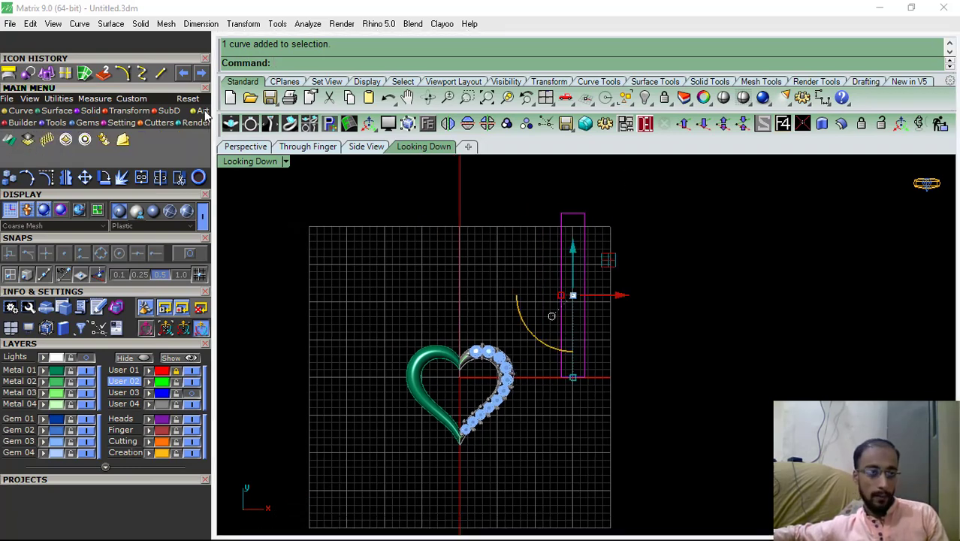
left_click(10, 142)
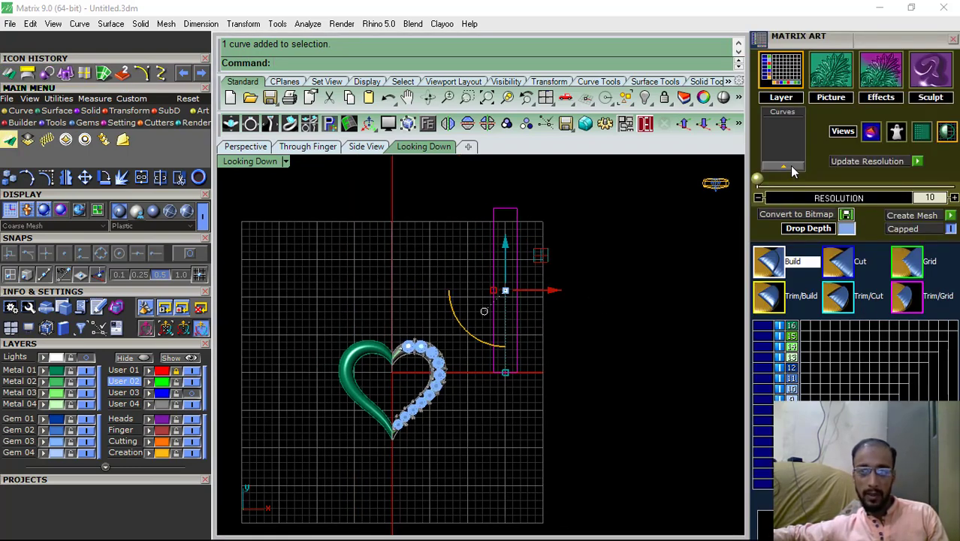
left_click(790, 167)
left_click(254, 149)
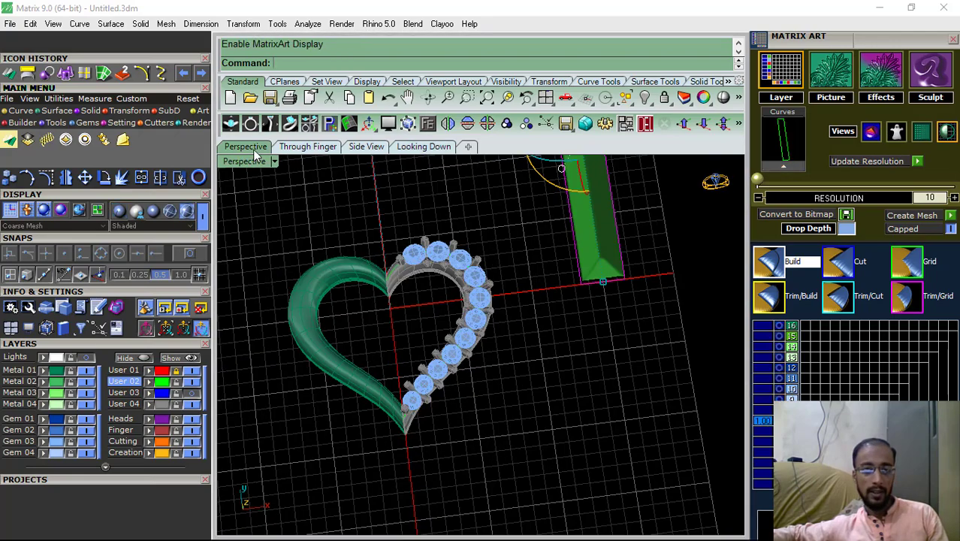
right_click_drag(388, 377, 376, 302)
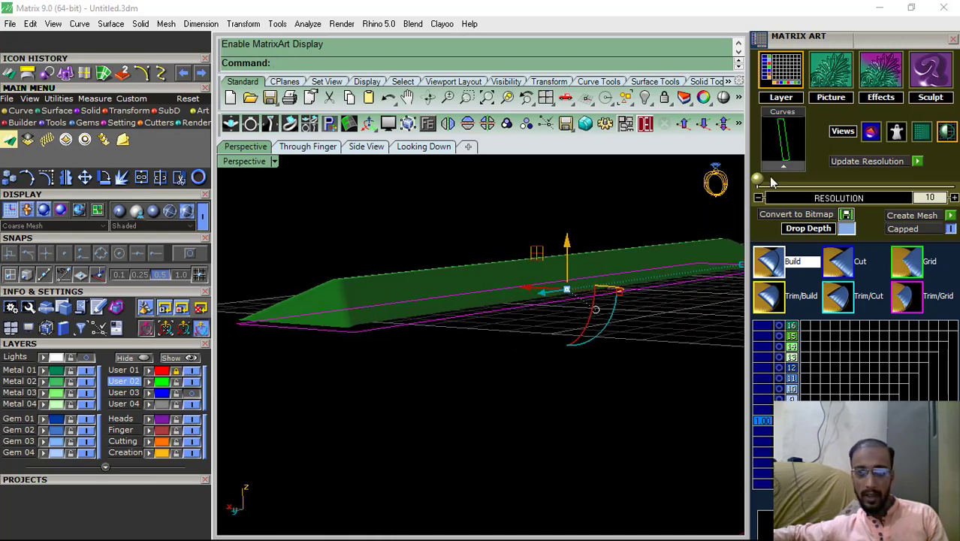
Assign the flat.cpt surface profile from the Cutters library to the Matrix Art build layer
left_click_drag(814, 167, 824, 74)
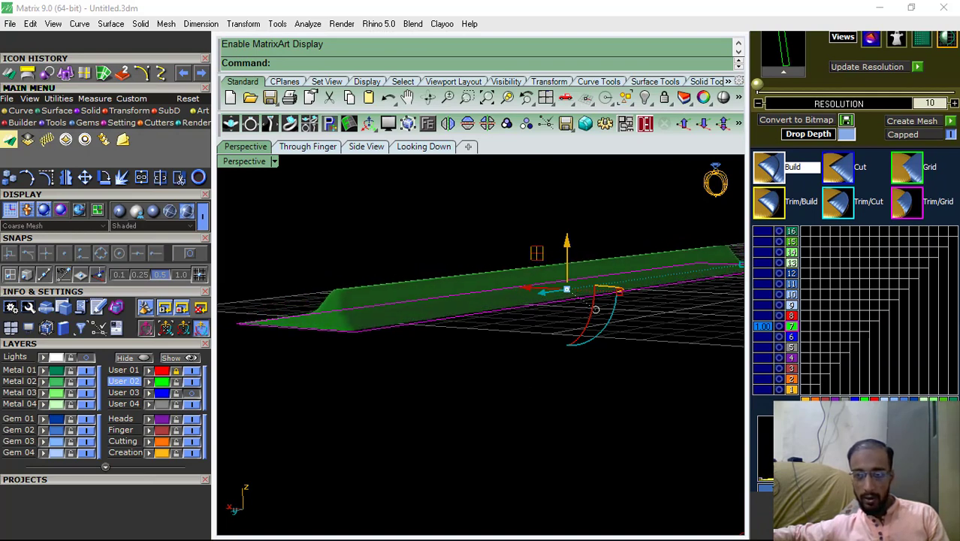
left_click(595, 308)
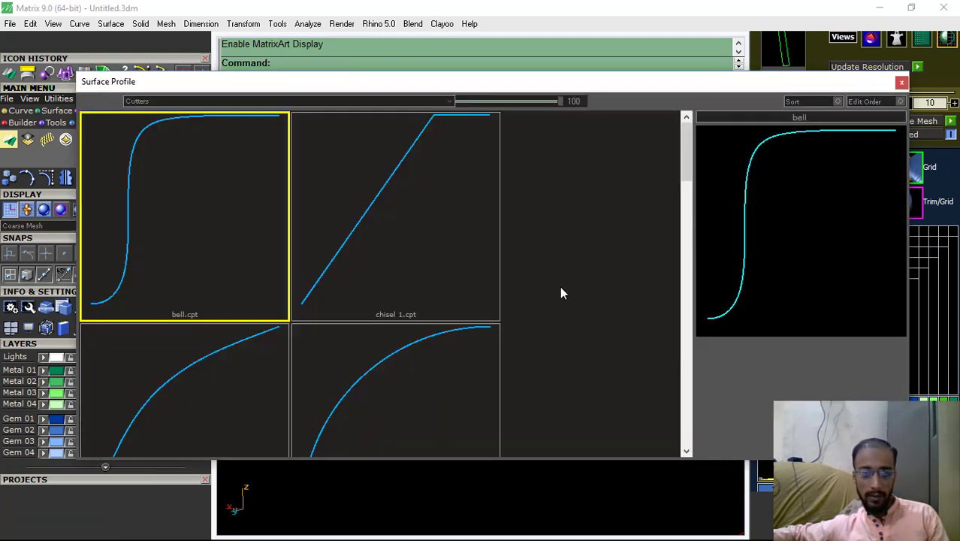
scroll(559, 290, "down", 5)
scroll(540, 293, "down", 10)
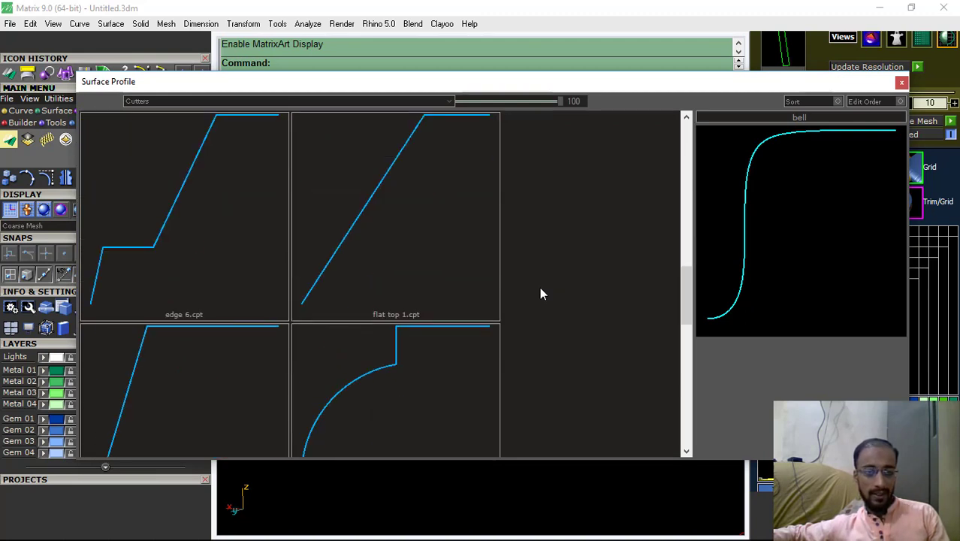
left_click(374, 295)
scroll(484, 295, "down", 3)
scroll(484, 295, "down", 3)
left_click(224, 250)
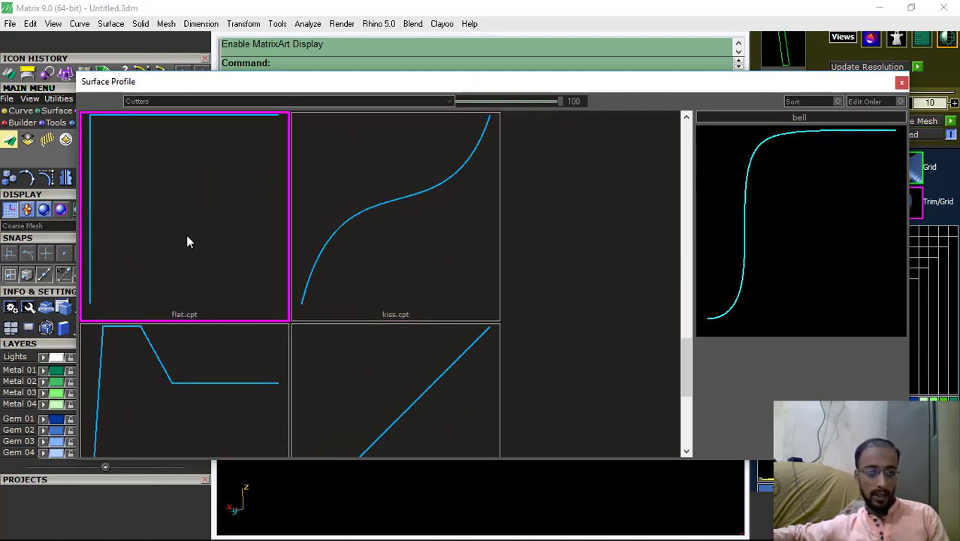
left_click(188, 241)
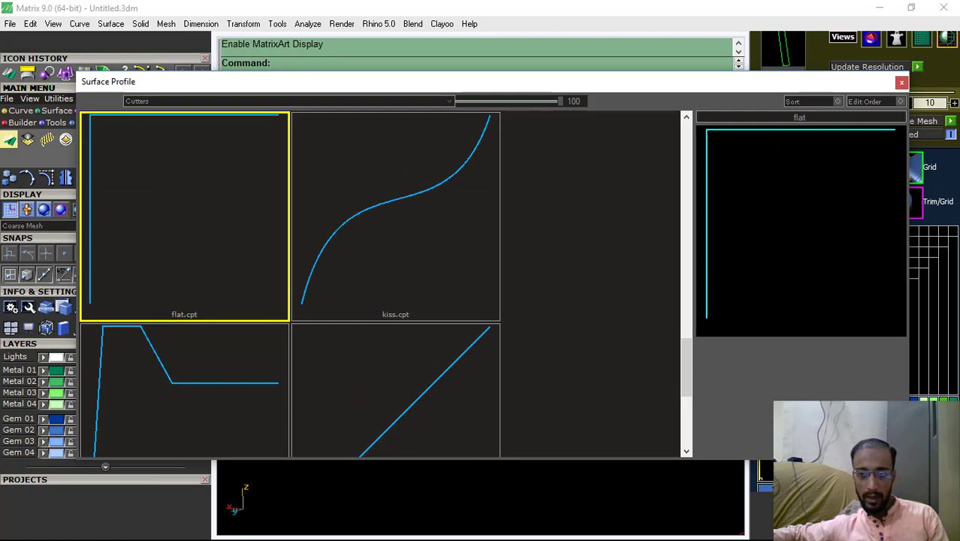
left_click(901, 83)
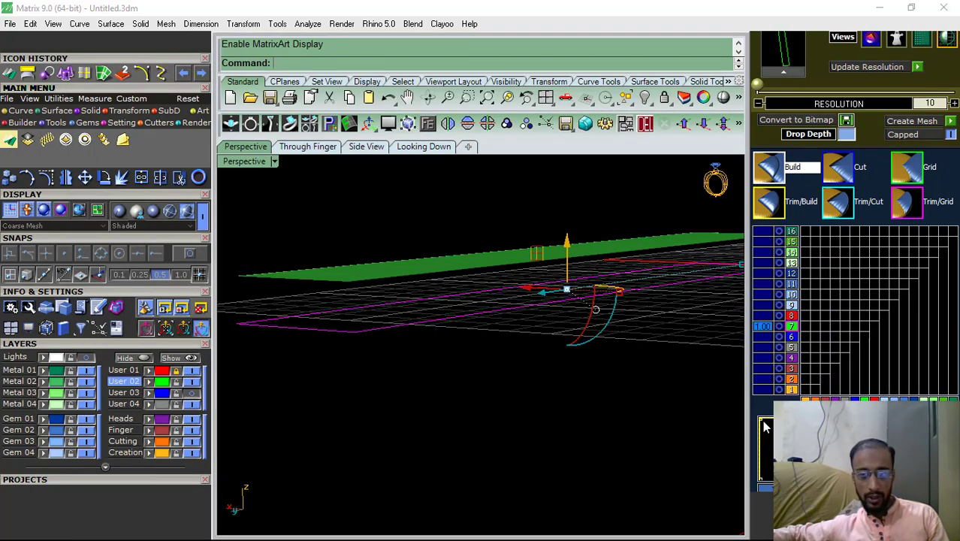
Lower the flat surface profile to base level so the Matrix Art surface lies in the rectangle's plane
right_click_drag(410, 316, 430, 347)
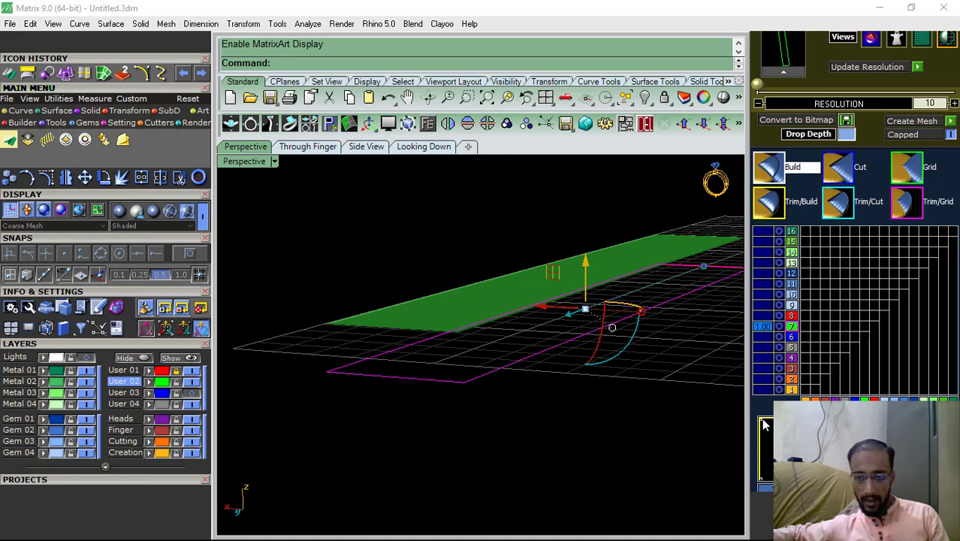
left_click_drag(762, 420, 805, 480)
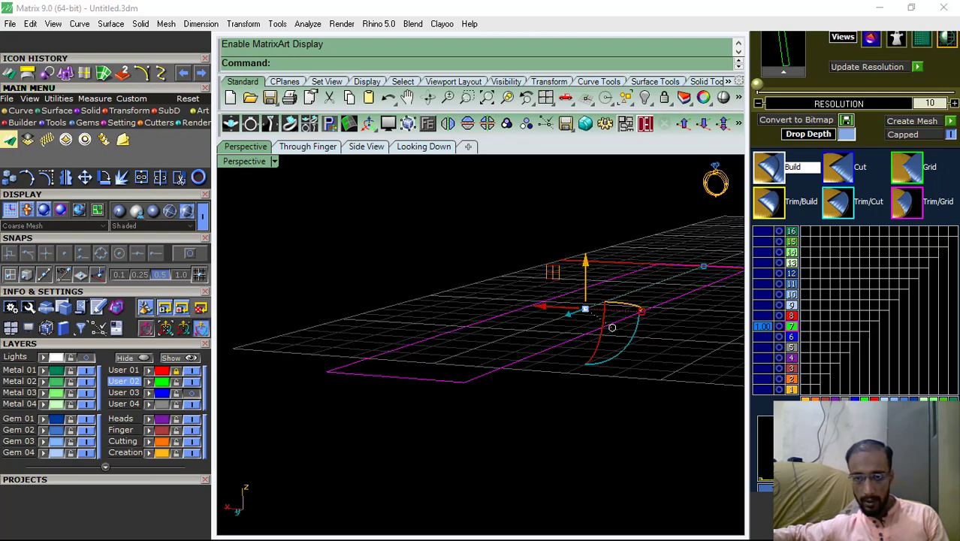
right_click_drag(466, 390, 481, 376)
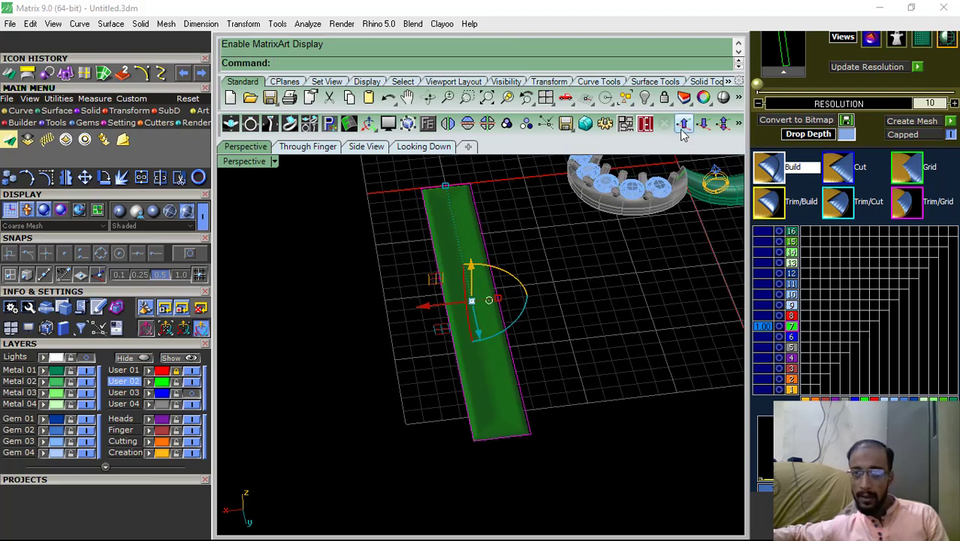
Load the floral-pattern-vector-862066 bitmap from the texture folder on New Volume (F:) as the Matrix Art picture
left_click_drag(822, 80, 825, 206)
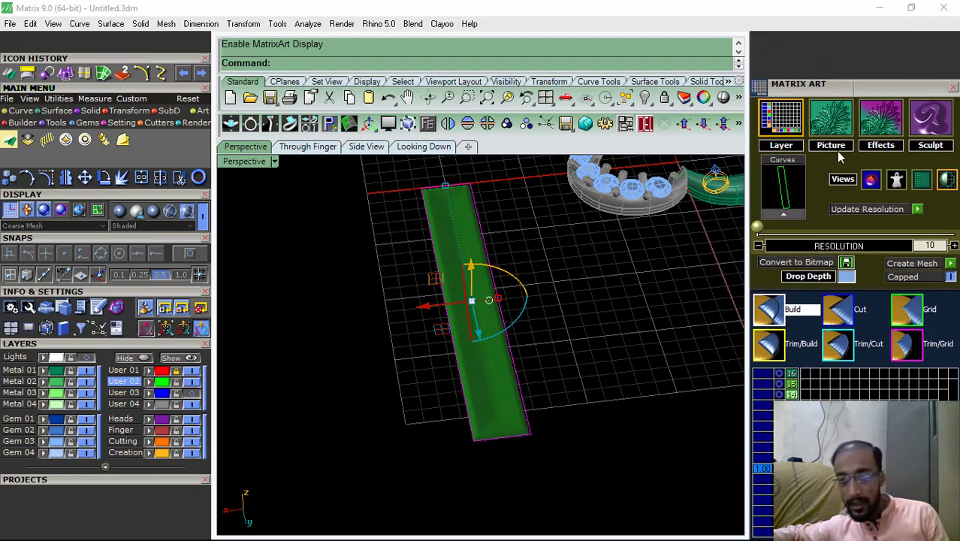
left_click(829, 124)
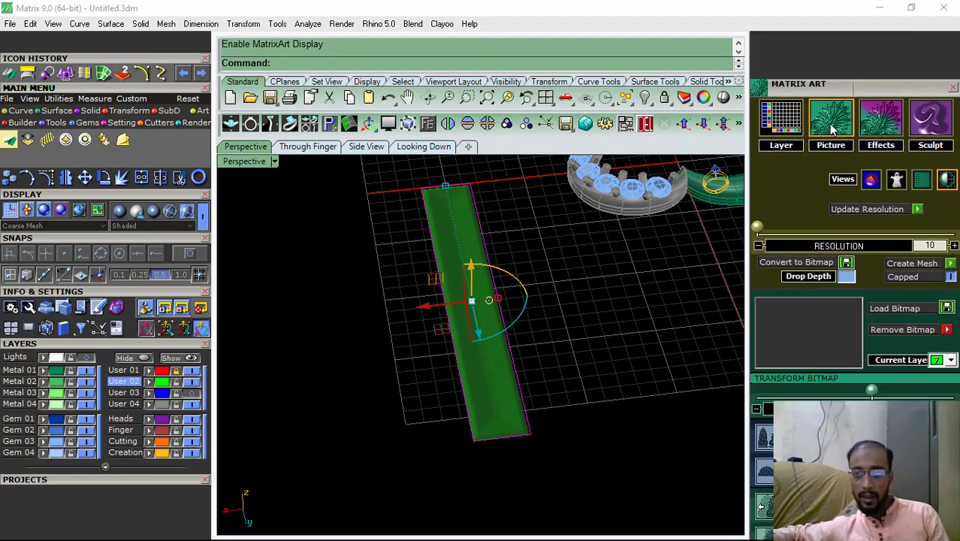
left_click(832, 346)
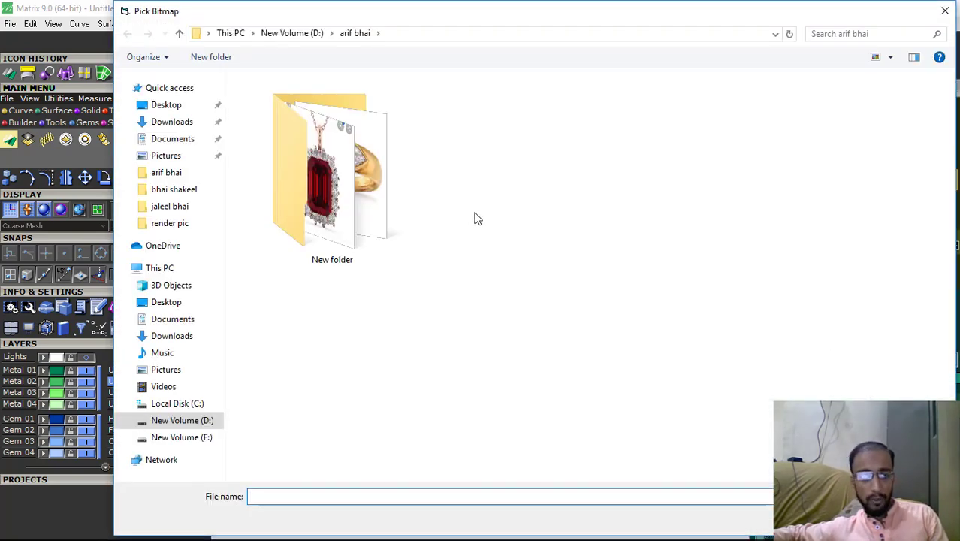
left_click(192, 441)
double_click(281, 217)
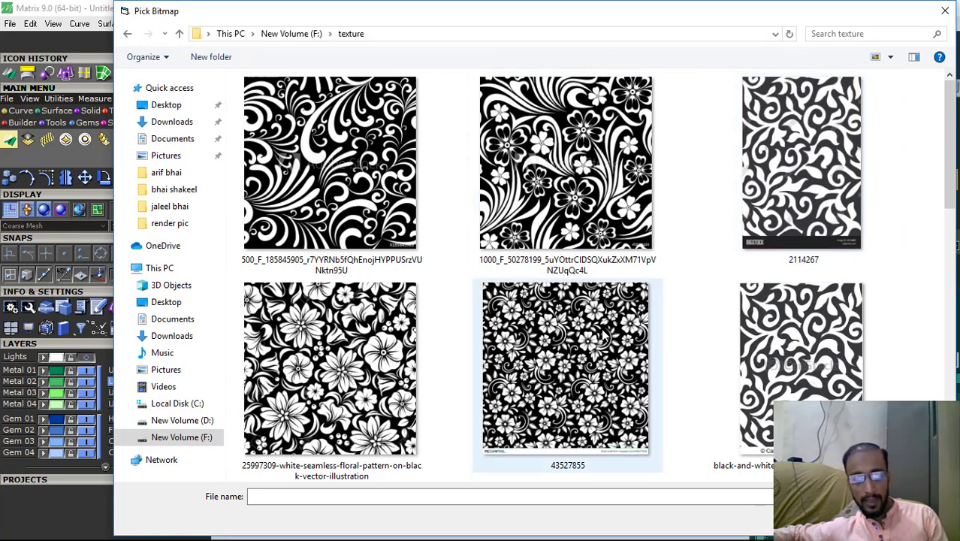
scroll(604, 337, "down", 3)
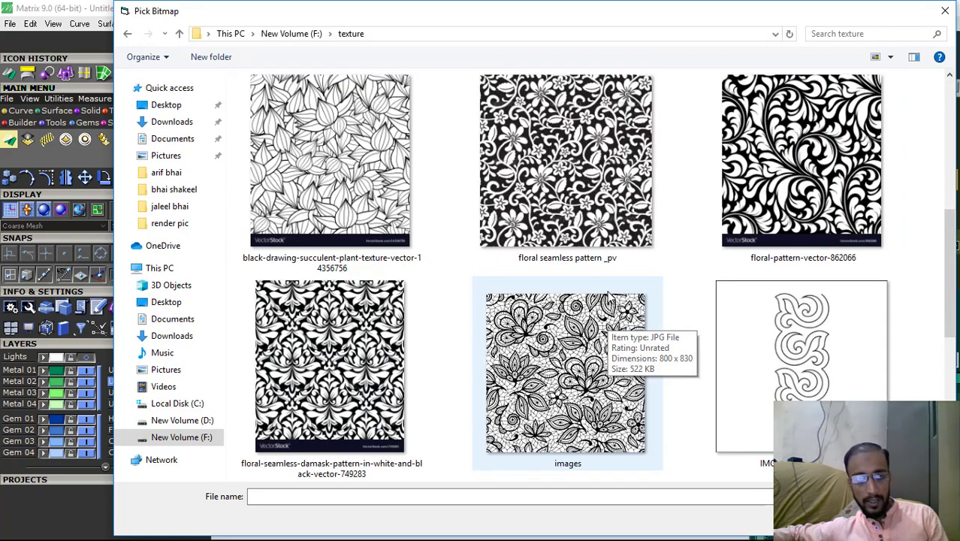
scroll(610, 300, "up", 2)
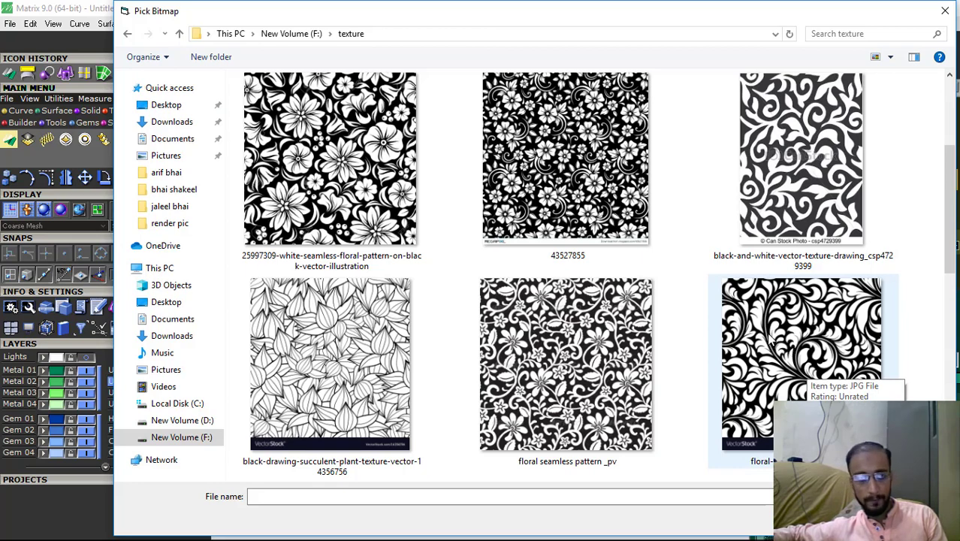
left_click(801, 387)
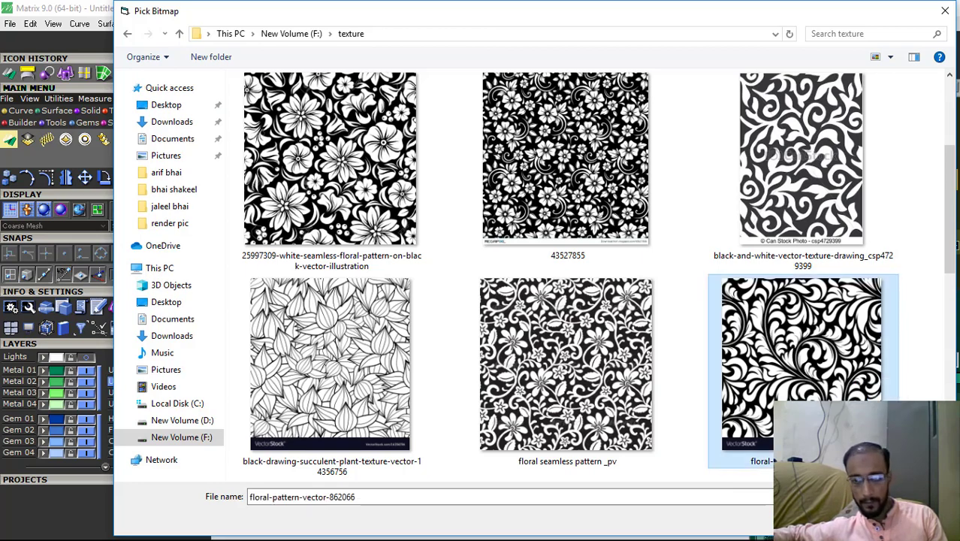
left_click(841, 520)
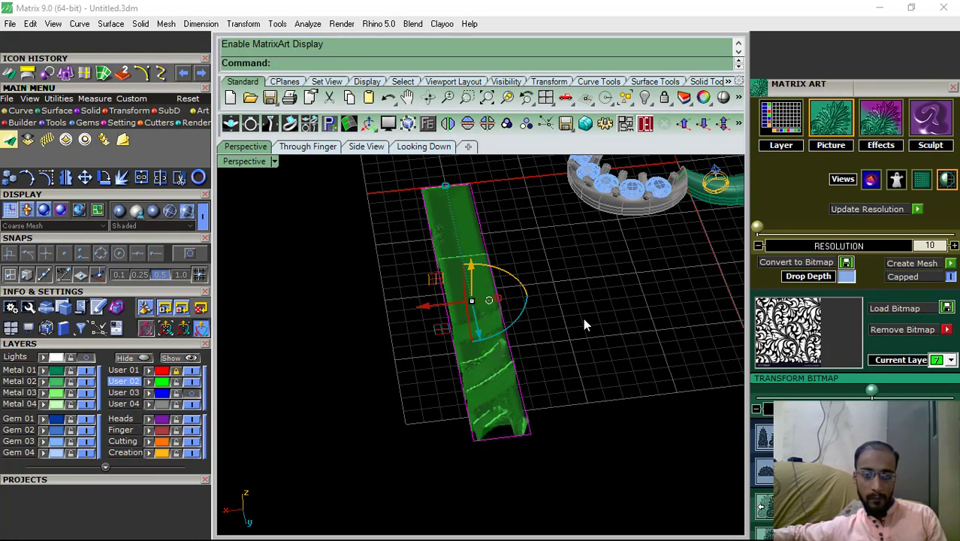
Set the bitmap height of the floral relief to 0.5 mm
right_click_drag(582, 318, 413, 393)
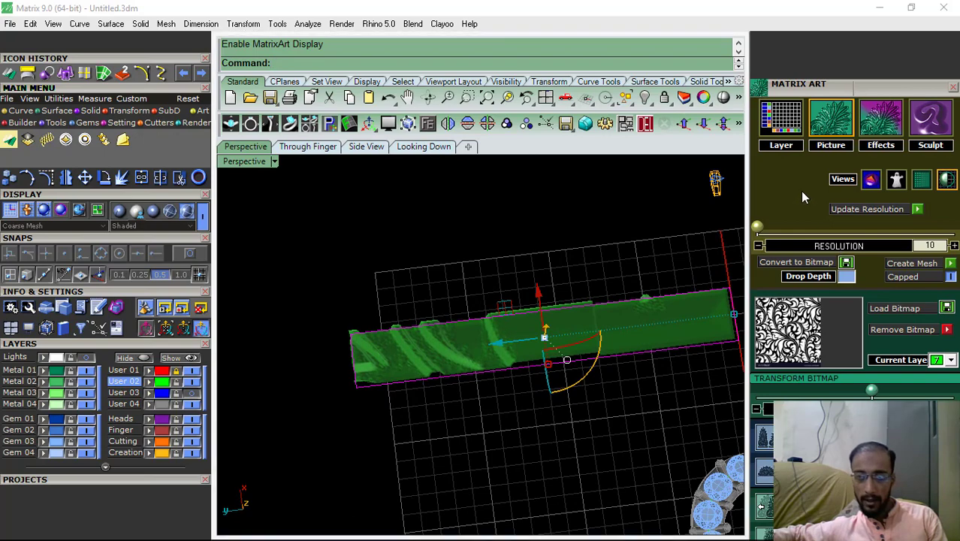
scroll(799, 190, "down", 3)
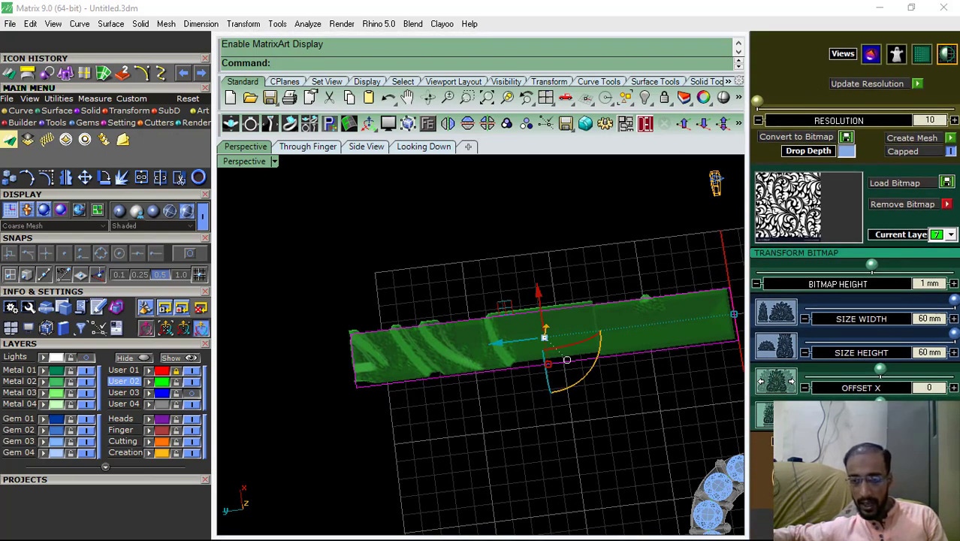
right_click_drag(634, 395, 591, 383, "shift")
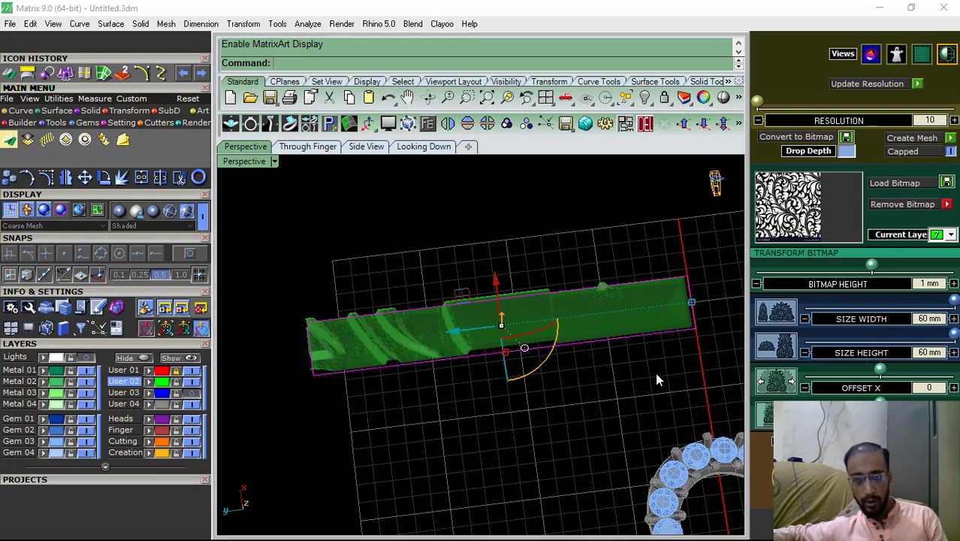
scroll(789, 124, "up", 1)
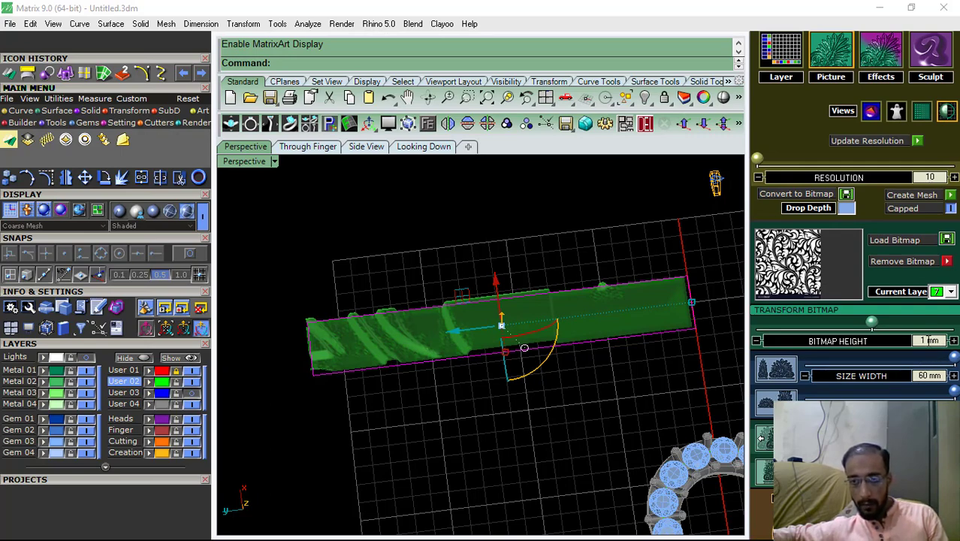
right_click_drag(468, 365, 438, 283)
scroll(425, 328, "up", 7)
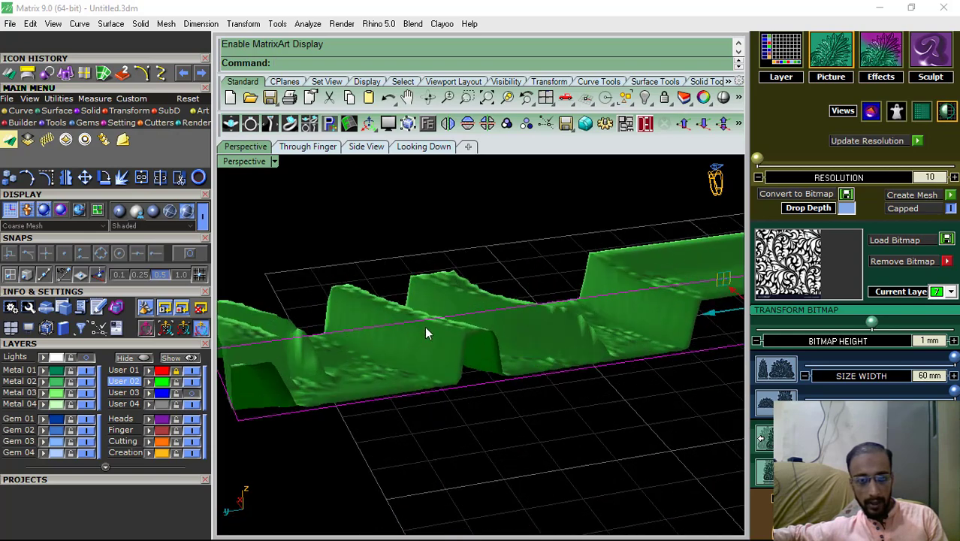
scroll(453, 283, "down", 4)
double_click(929, 341)
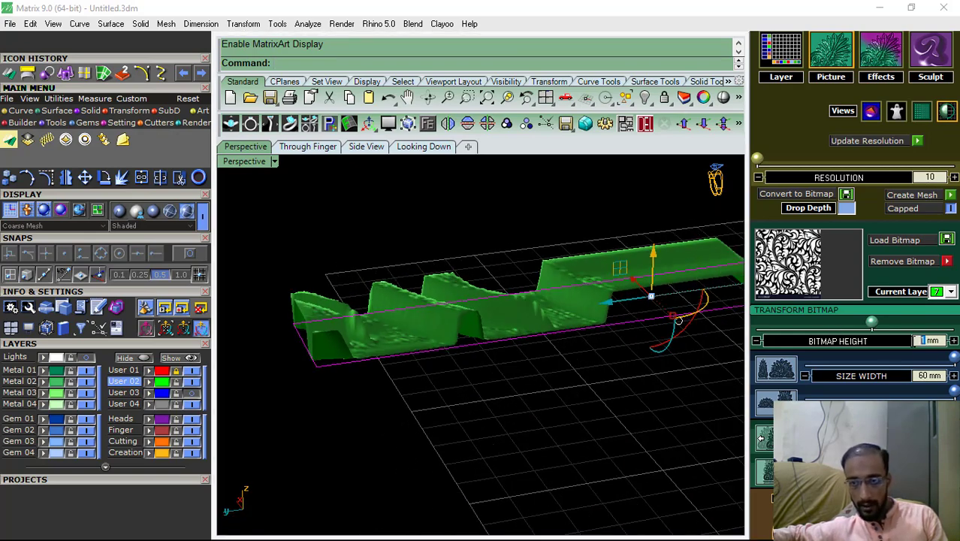
type("0.5")
key("Return")
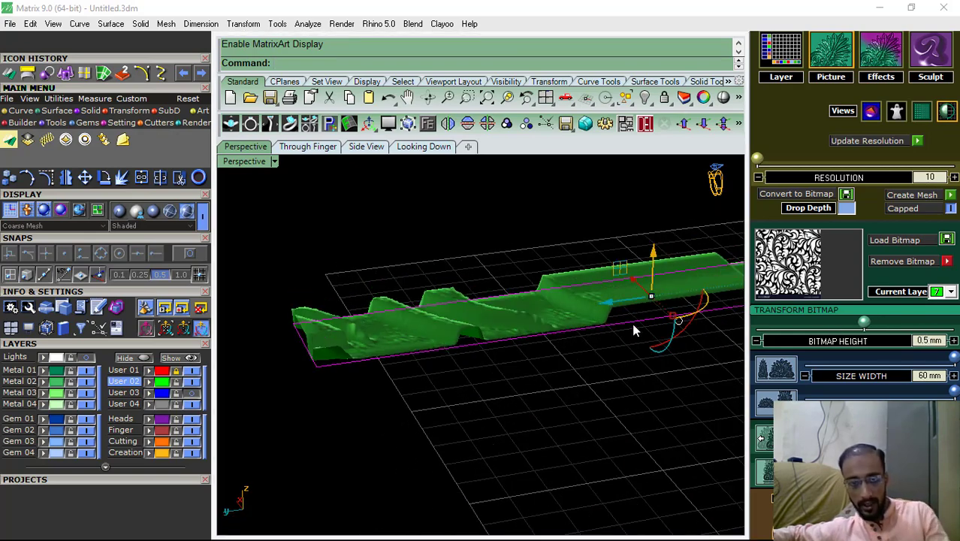
Scale the floral bitmap down to a size width of about 12.45 mm so the pattern repeats along the strip
right_click_drag(633, 330, 473, 428)
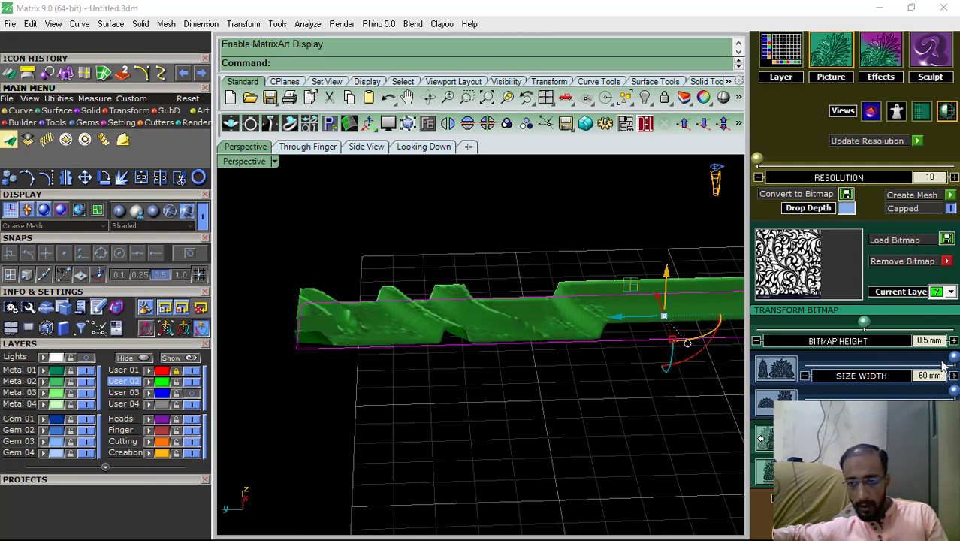
scroll(354, 227, "down", 4)
right_click_drag(443, 263, 475, 346)
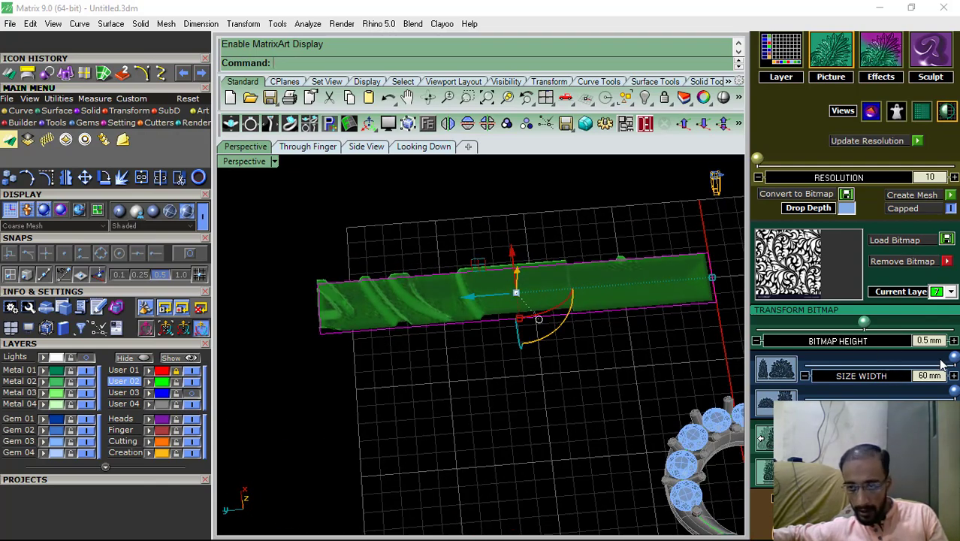
left_click_drag(954, 358, 854, 374)
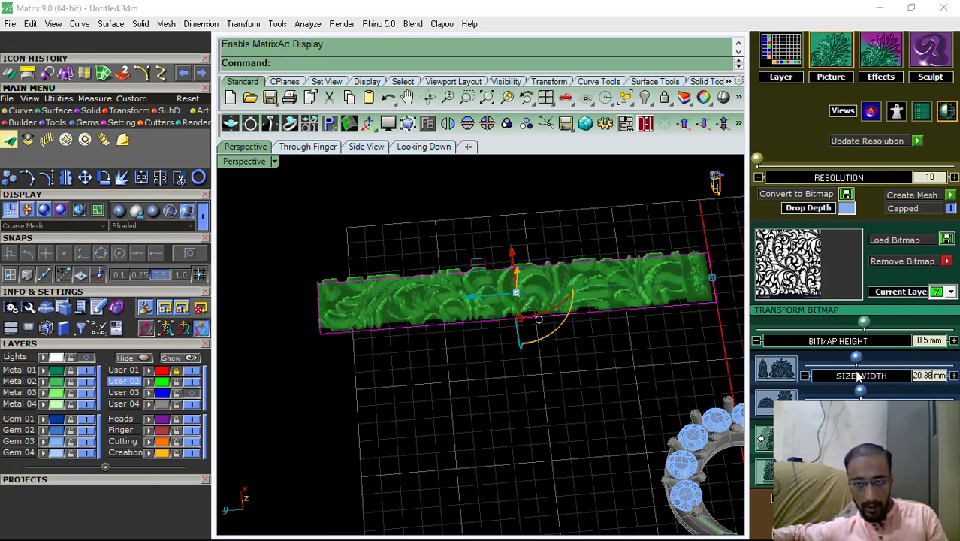
right_click_drag(473, 290, 473, 318)
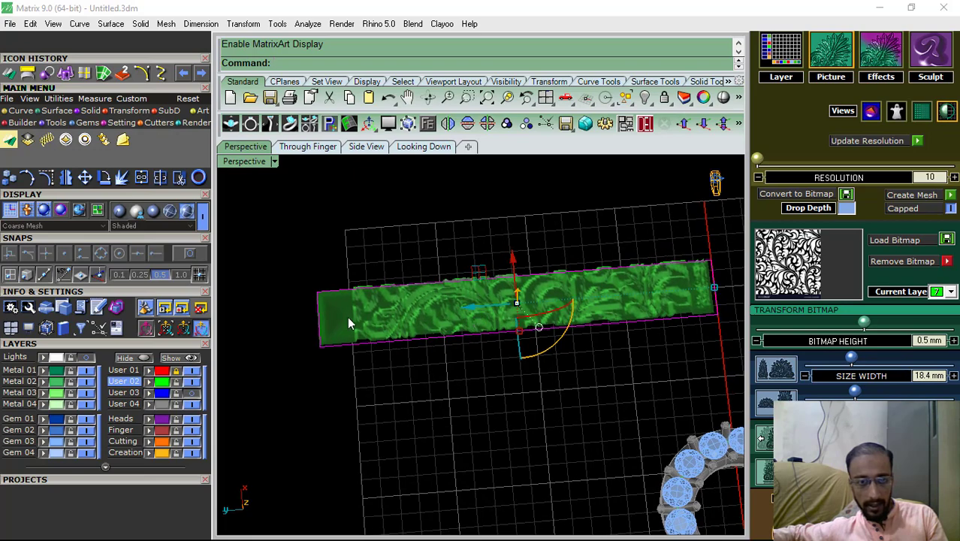
mouse_move(851, 359)
left_mouse_down()
mouse_move(839, 360)
mouse_move(862, 362)
mouse_move(847, 365)
left_mouse_up()
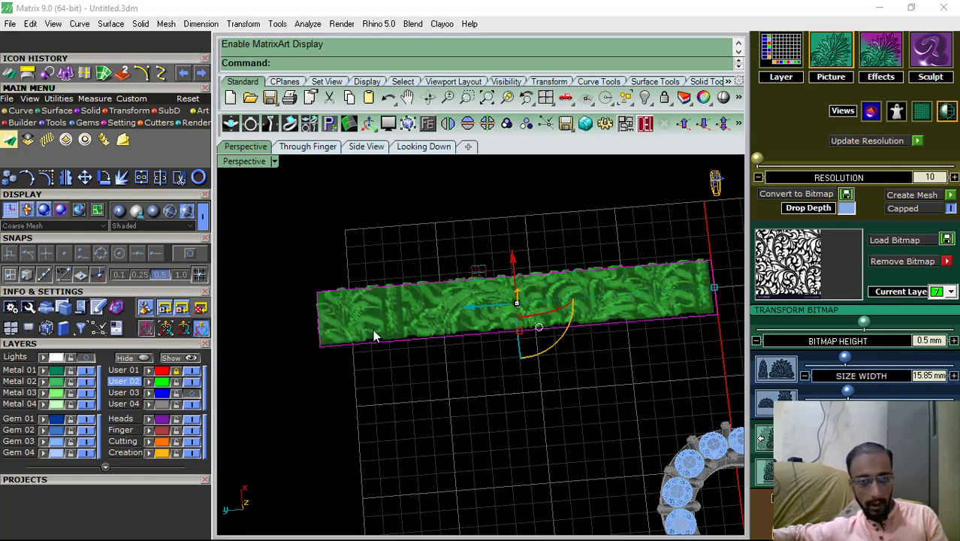
right_click_drag(523, 364, 640, 355)
right_click_drag(551, 359, 511, 351, "shift")
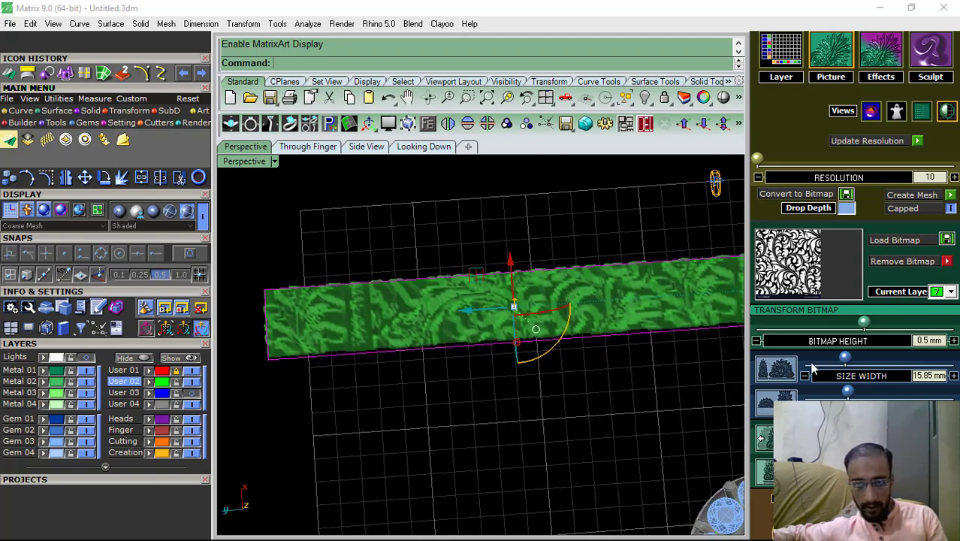
left_click_drag(844, 358, 838, 366)
right_click_drag(516, 385, 354, 374)
right_click_drag(511, 323, 560, 329)
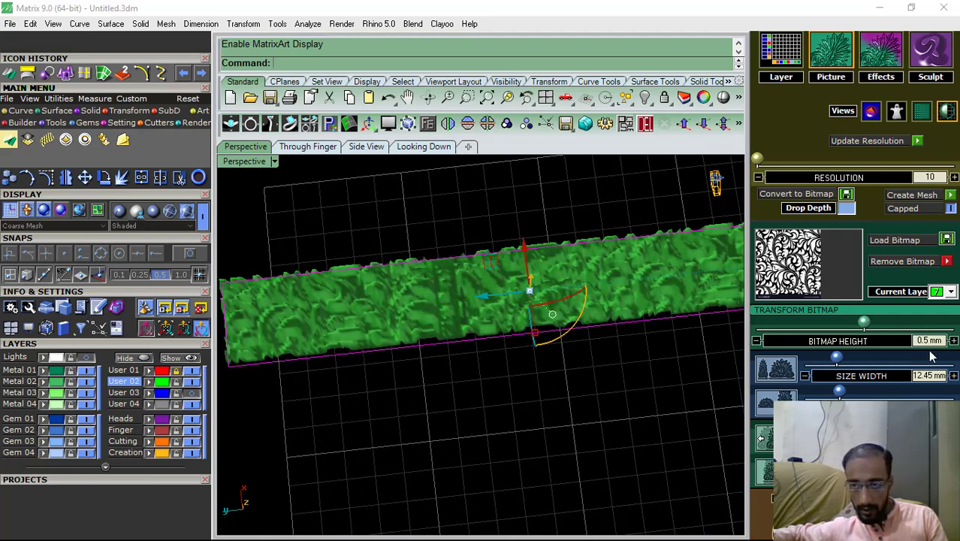
Set the bitmap height to 0.4 mm and check the floral relief on the strip
key("Return")
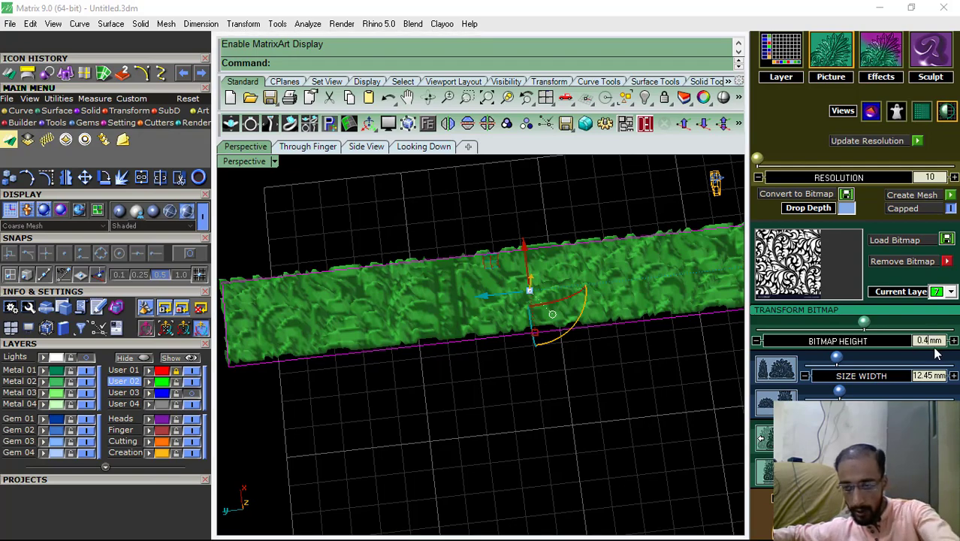
key("Return")
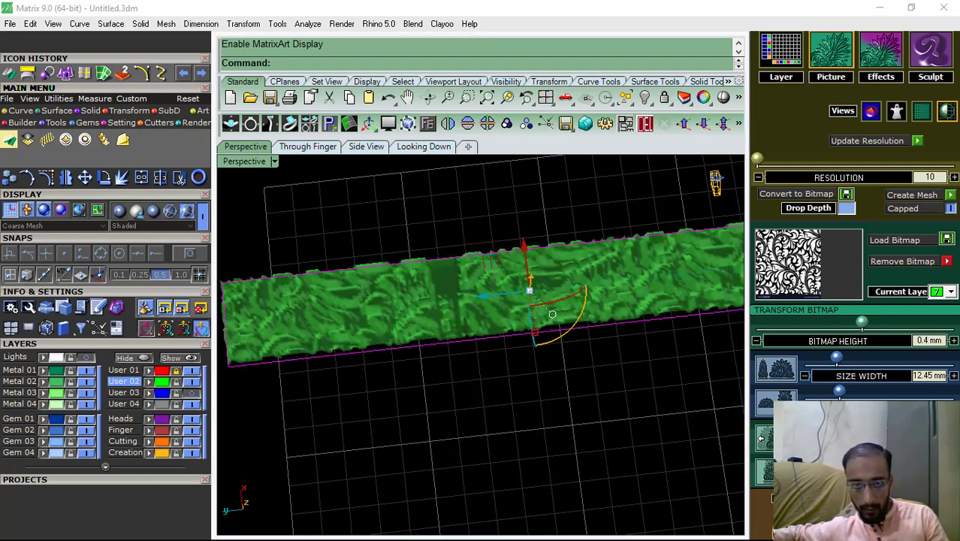
scroll(359, 321, "down", 4)
right_click_drag(492, 325, 499, 356)
scroll(383, 304, "up", 4)
scroll(545, 321, "down", 2)
scroll(546, 322, "down", 2)
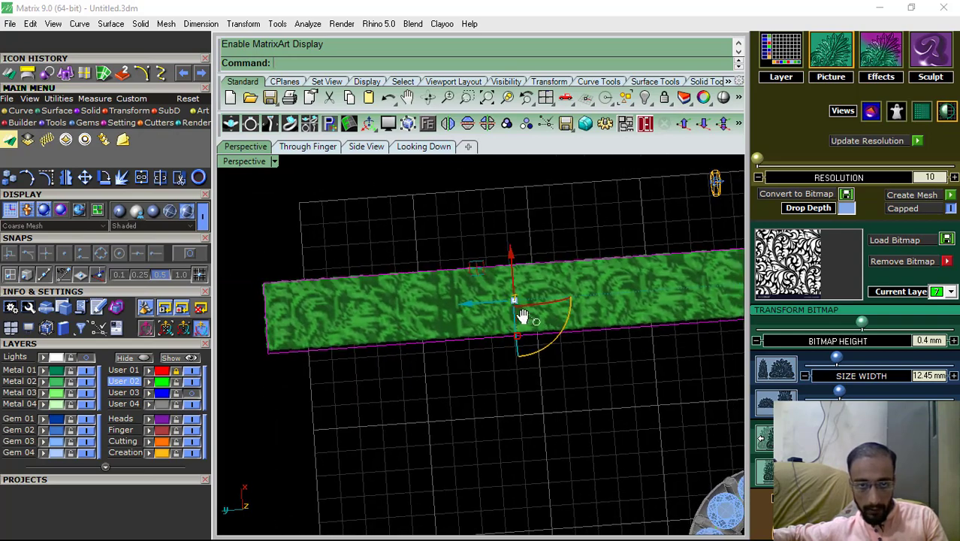
Try several pattern scales on the strip and settle on a bitmap size width of about 10.75 mm
left_click_drag(837, 358, 839, 358)
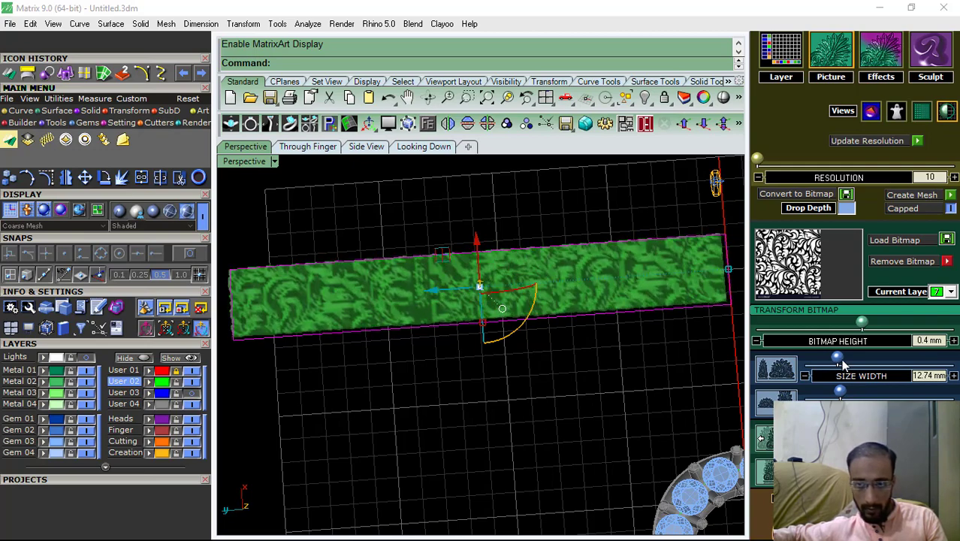
left_click_drag(841, 361, 851, 365)
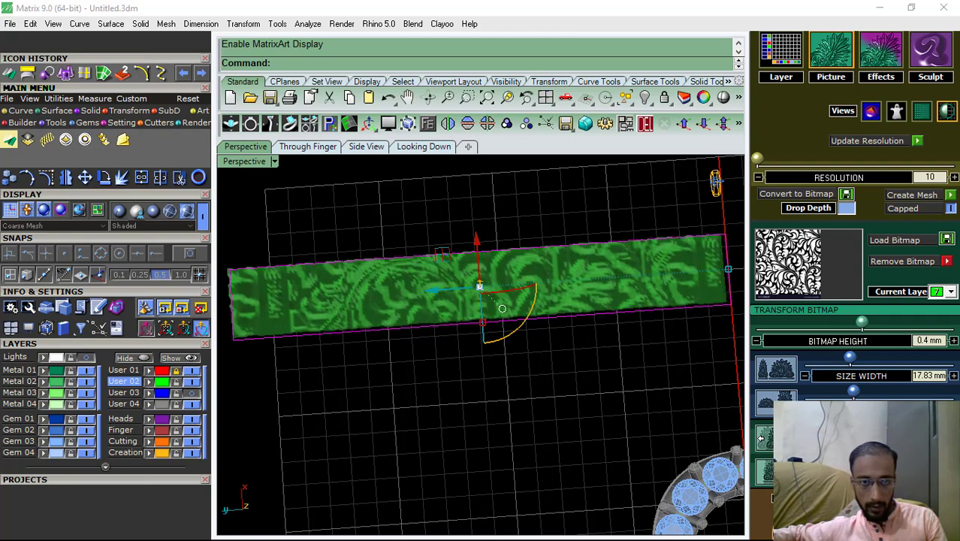
left_click_drag(850, 359, 838, 359)
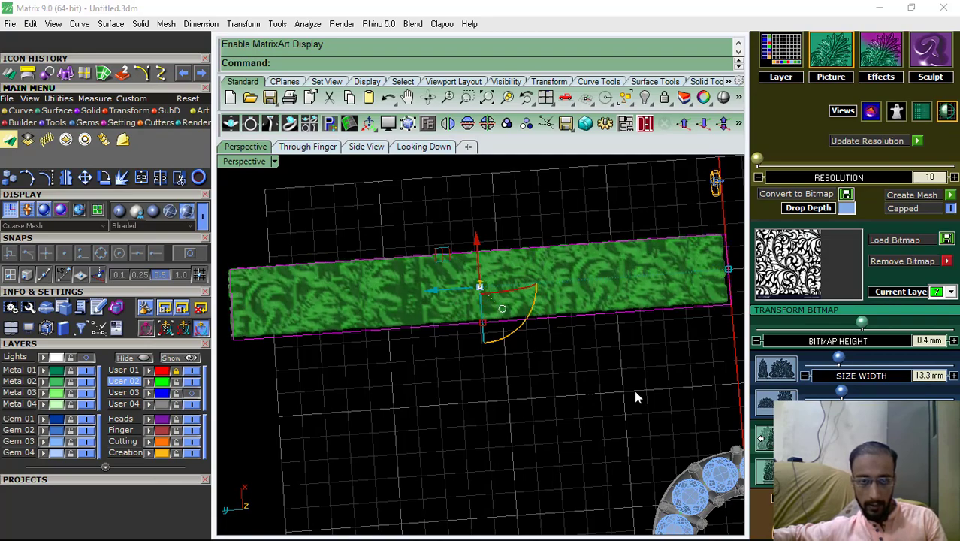
right_click_drag(634, 397, 529, 332)
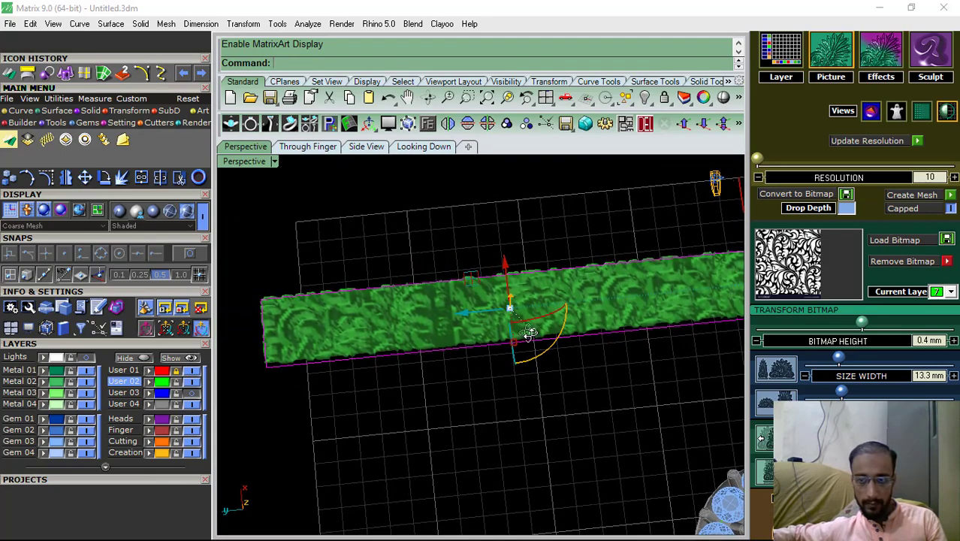
left_click_drag(840, 358, 828, 358)
right_click_drag(565, 337, 590, 332)
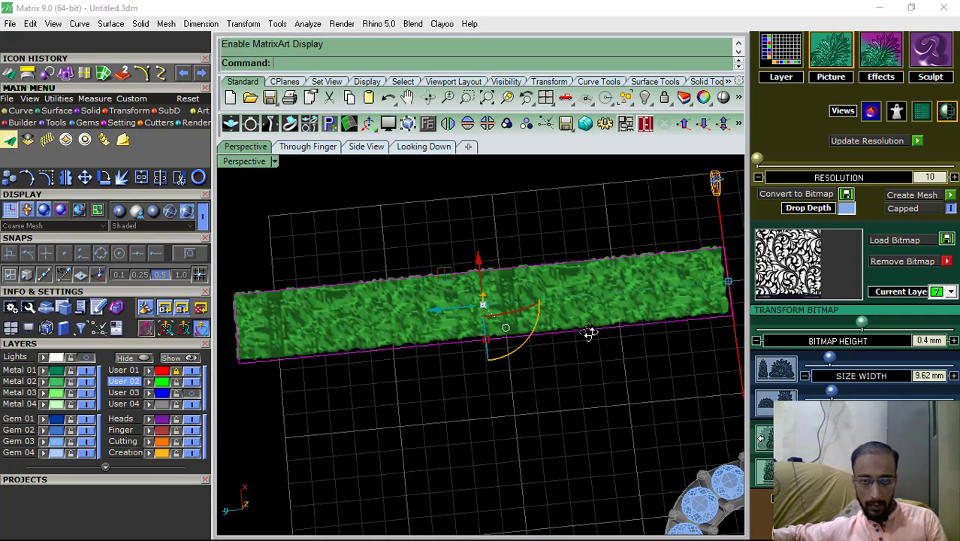
left_click_drag(830, 361, 833, 361)
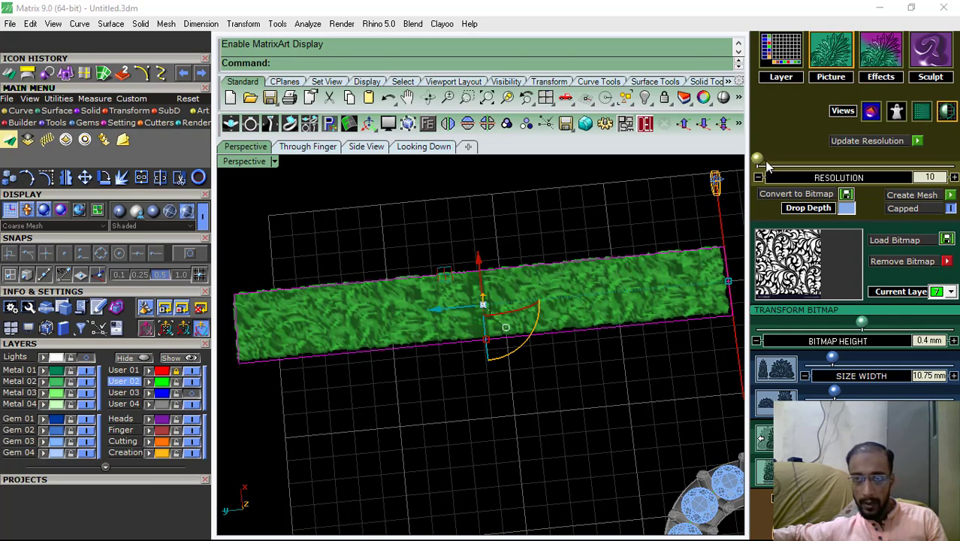
Raise the Matrix Art resolution to 18, update the relief and inspect its detail up close
left_click_drag(807, 167, 833, 166)
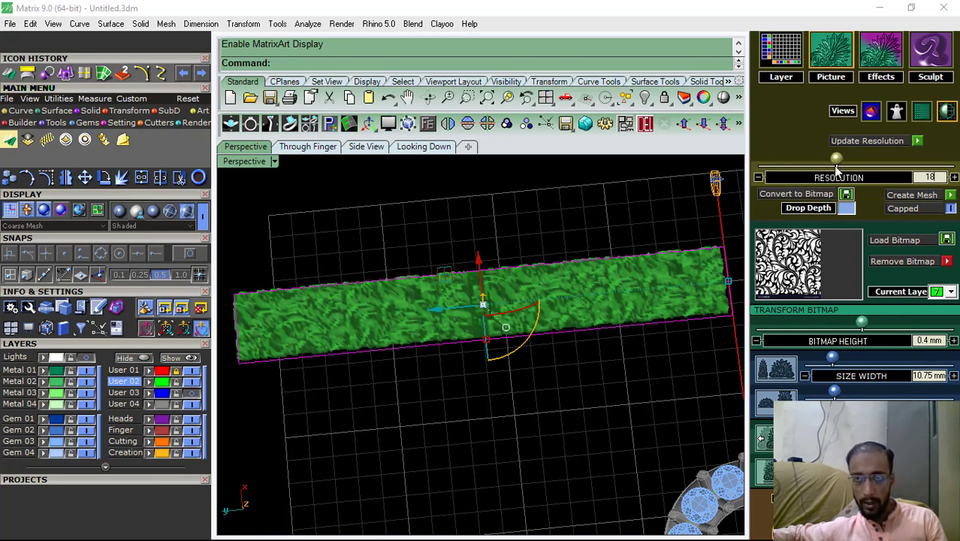
left_click(949, 196)
left_click(918, 141)
scroll(488, 315, "up", 4)
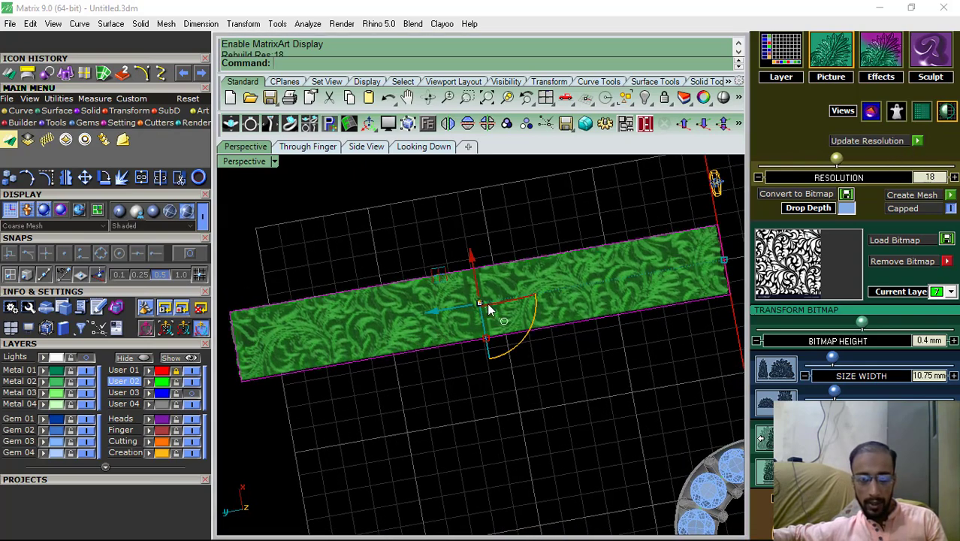
mouse_move(495, 353)
right_mouse_down()
mouse_move(492, 289)
mouse_move(488, 365)
right_mouse_up()
scroll(473, 299, "down", 4)
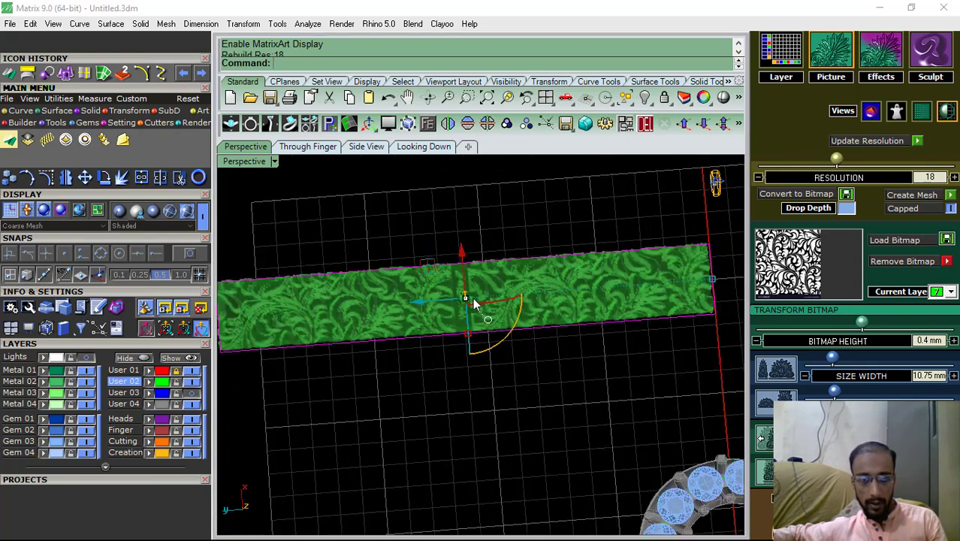
right_click_drag(515, 331, 488, 362)
scroll(529, 315, "up", 4)
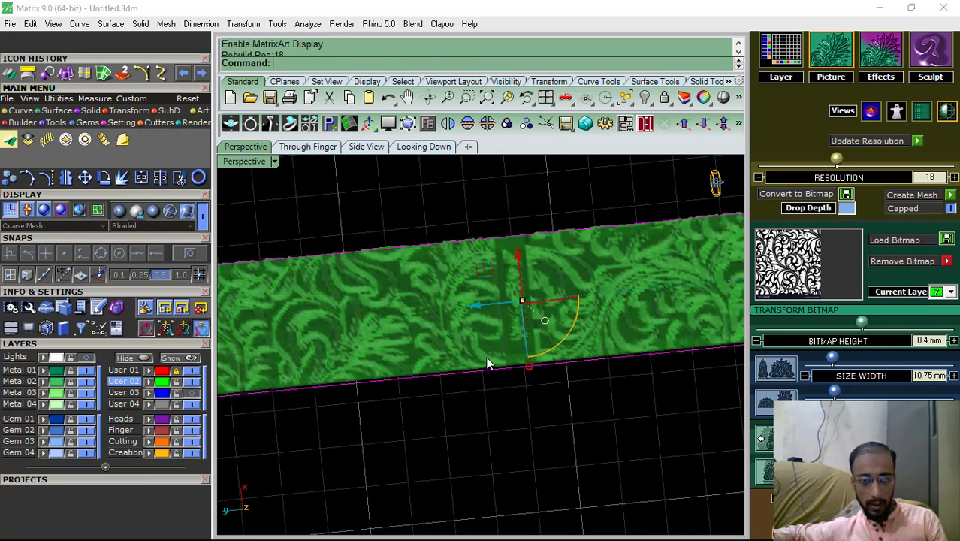
Try Matrix Art resolutions of 20 and 22 on the floral strip, updating the relief each time
right_click_drag(426, 379, 503, 330, "shift")
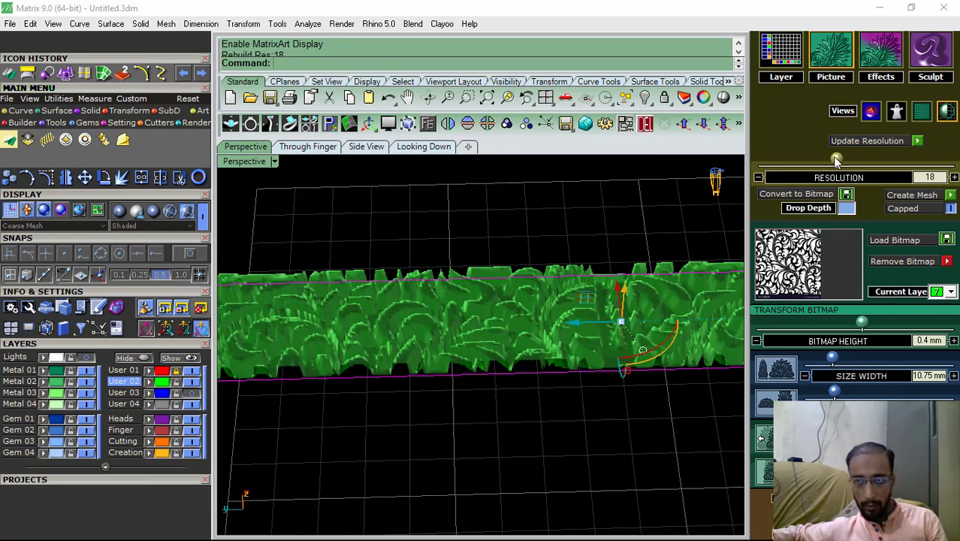
left_click_drag(835, 160, 855, 165)
left_click(917, 141)
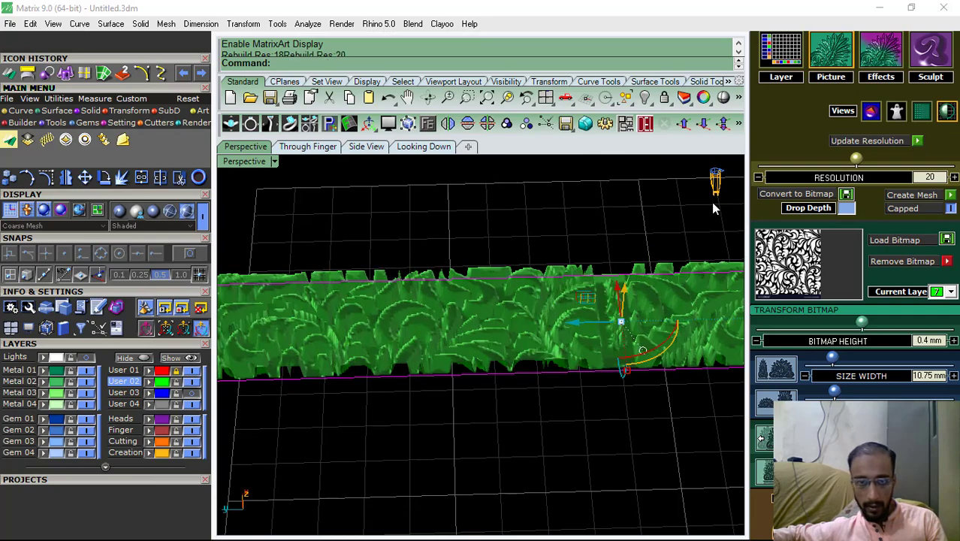
right_click_drag(496, 330, 473, 334)
scroll(519, 318, "up", 6)
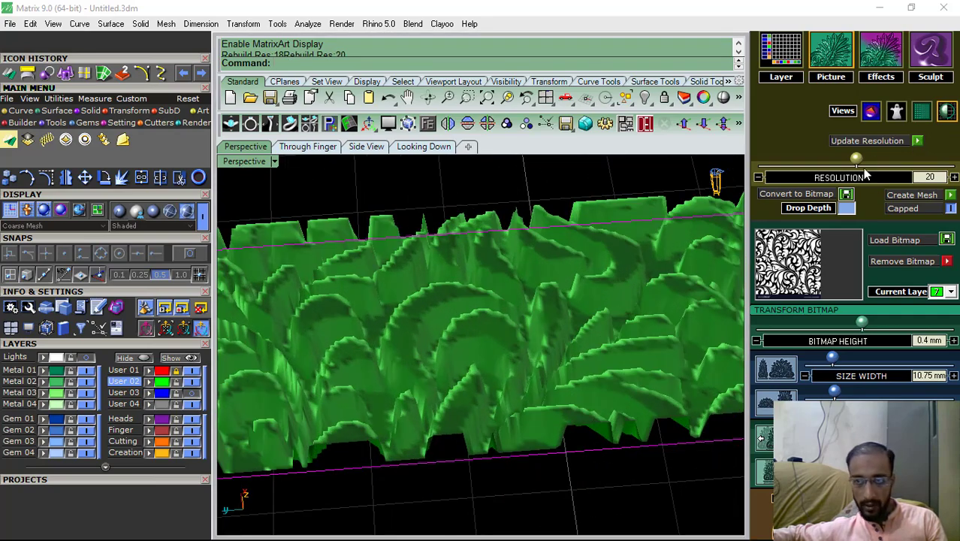
left_click_drag(857, 159, 871, 165)
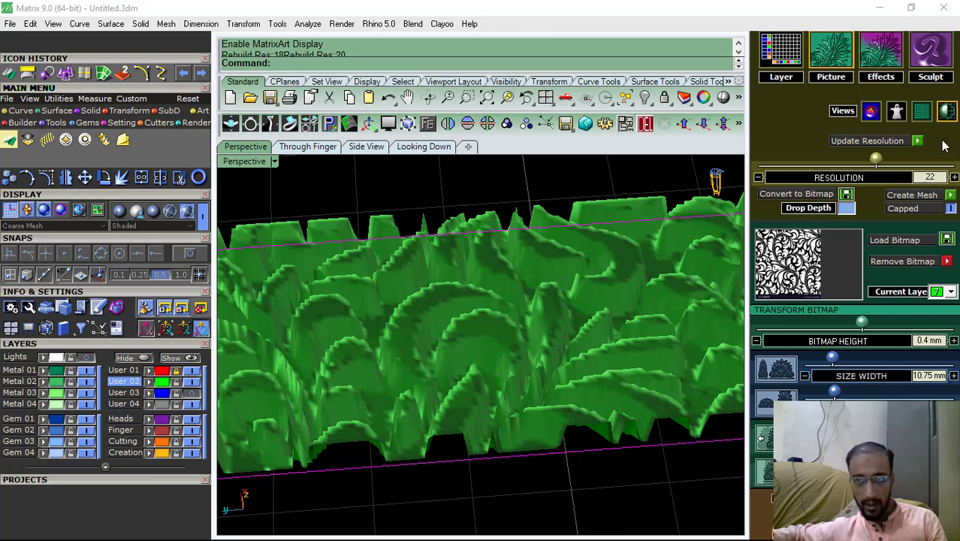
left_click(917, 141)
right_click_drag(473, 298, 459, 254)
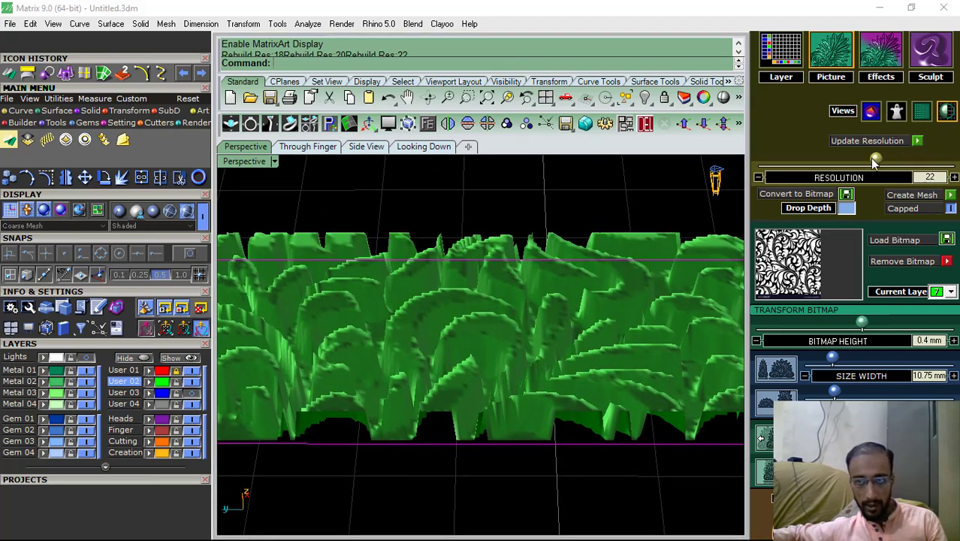
Lower the Matrix Art resolution to 16, update the relief and inspect the strip
left_click_drag(873, 160, 838, 161)
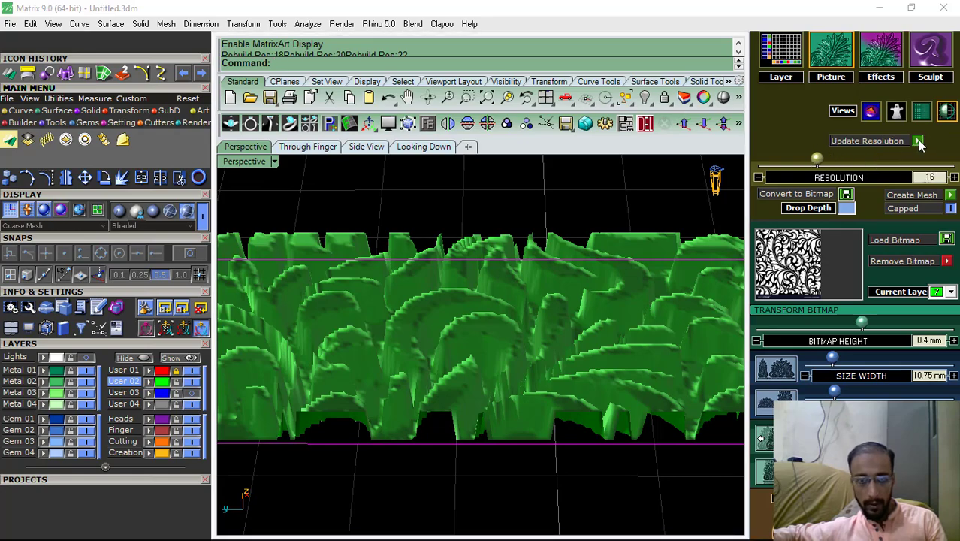
left_click(917, 141)
right_click_drag(484, 300, 570, 341)
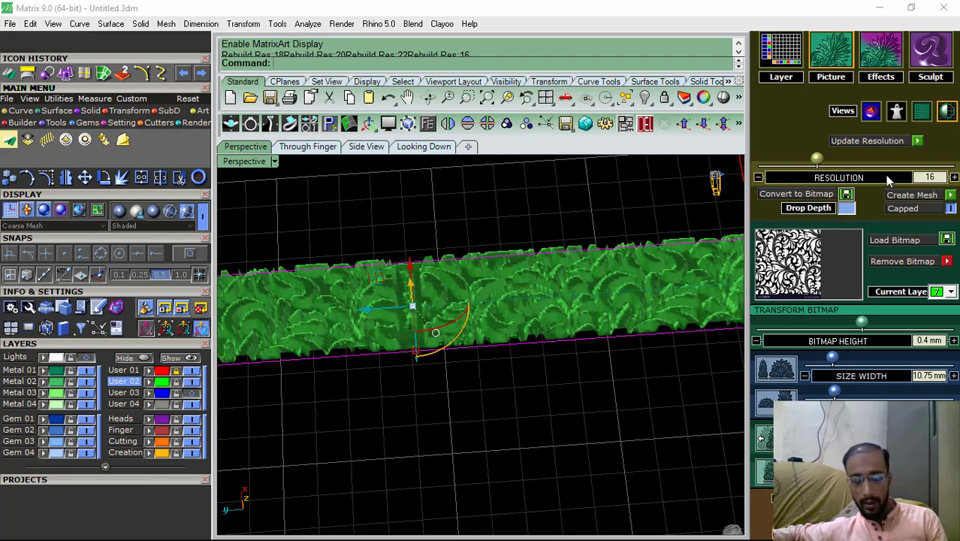
right_click_drag(554, 300, 545, 331)
Enable Both Ends contrast for the floral bitmap in the Matrix Art effects and apply a High blur amount
left_click_drag(796, 116, 790, 176)
left_click(890, 113)
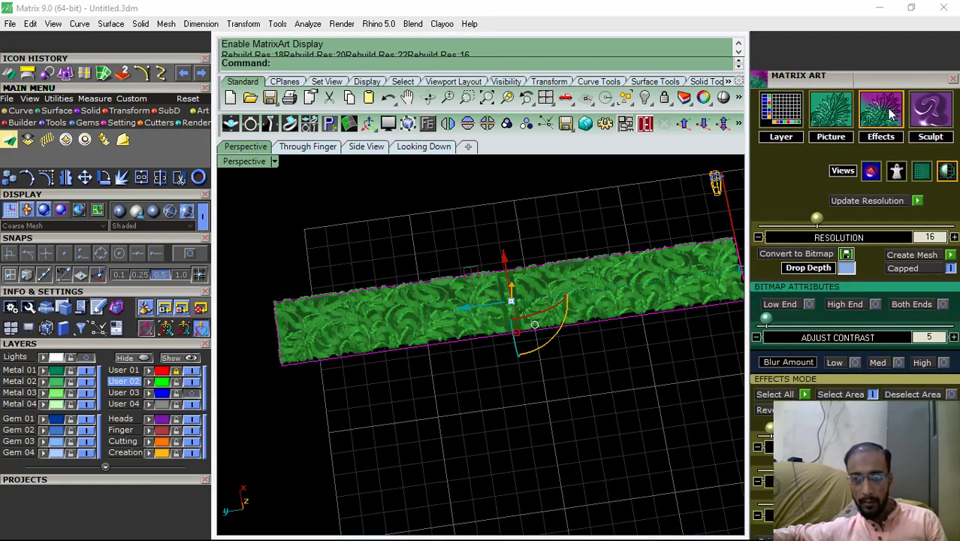
left_click(943, 305)
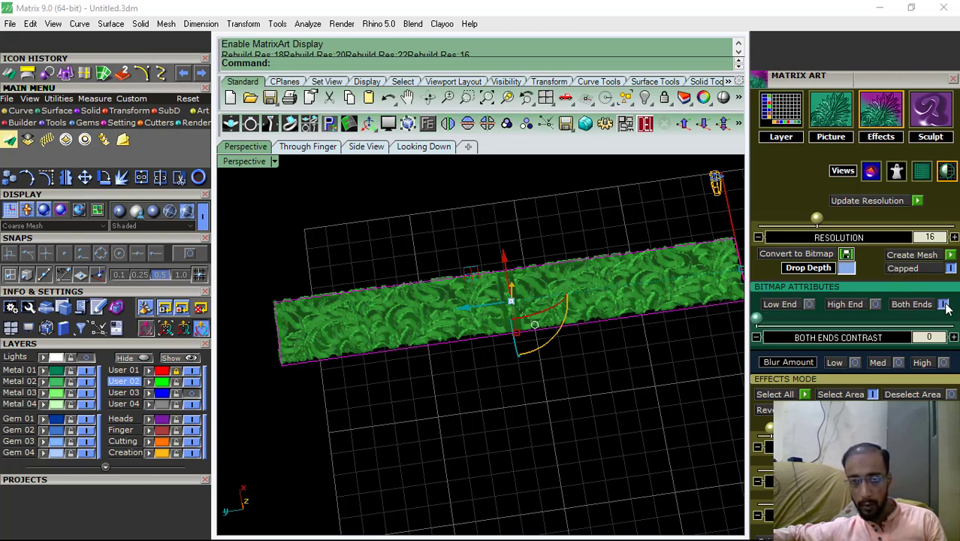
scroll(639, 292, "up", 7)
right_click_drag(608, 343, 585, 321)
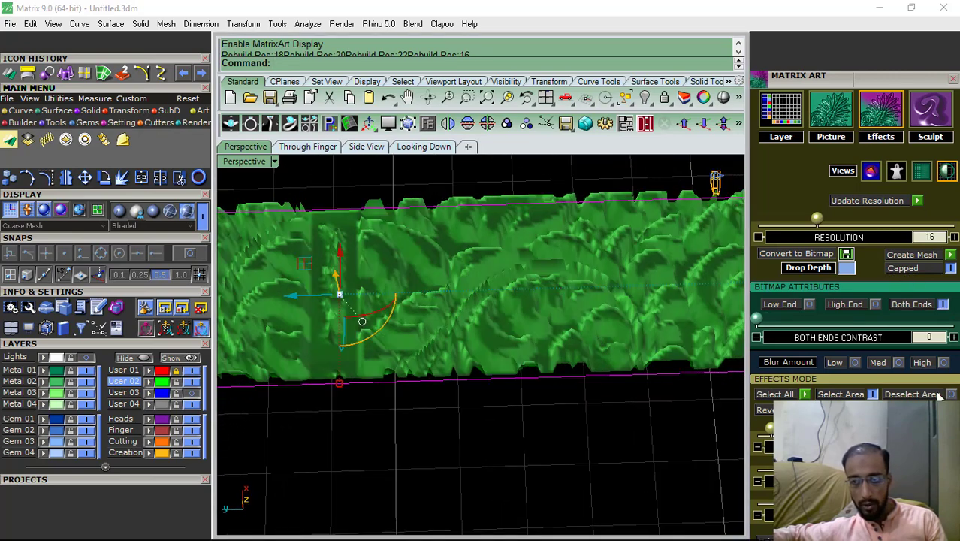
left_click(944, 363)
right_click_drag(514, 365, 714, 302)
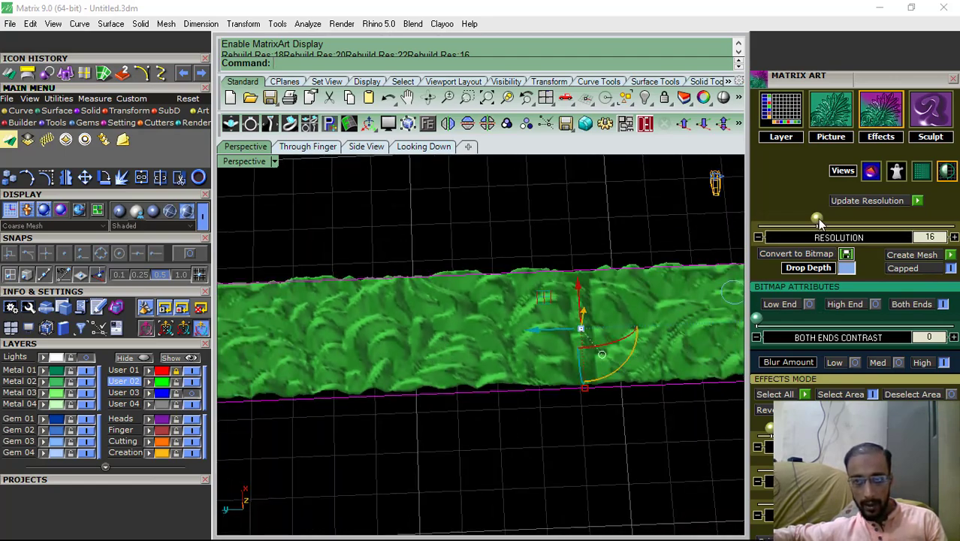
Raise the Matrix Art resolution to 20 and then 21, updating and inspecting the blurred relief each time
left_click_drag(817, 219, 854, 219)
left_click(917, 201)
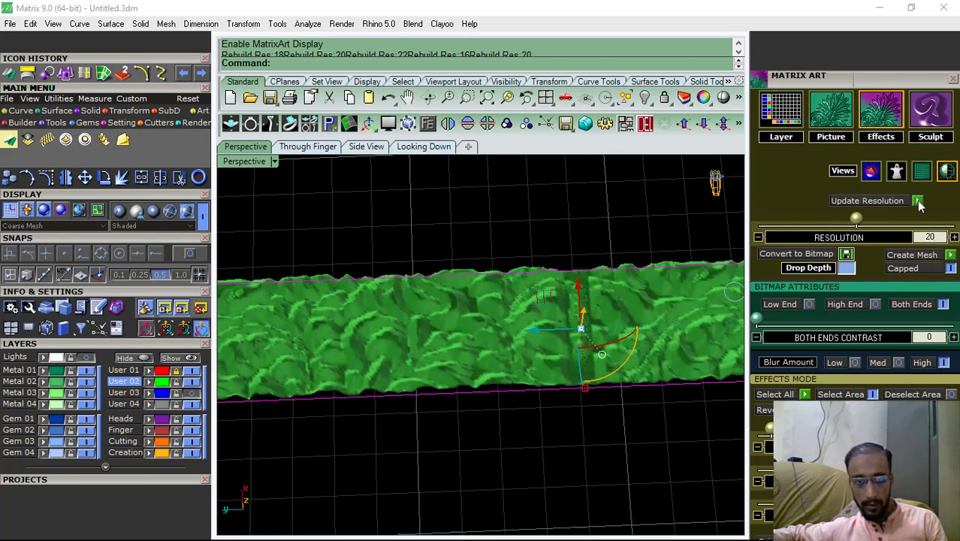
right_click_drag(440, 349, 586, 347)
left_click_drag(856, 220, 867, 219)
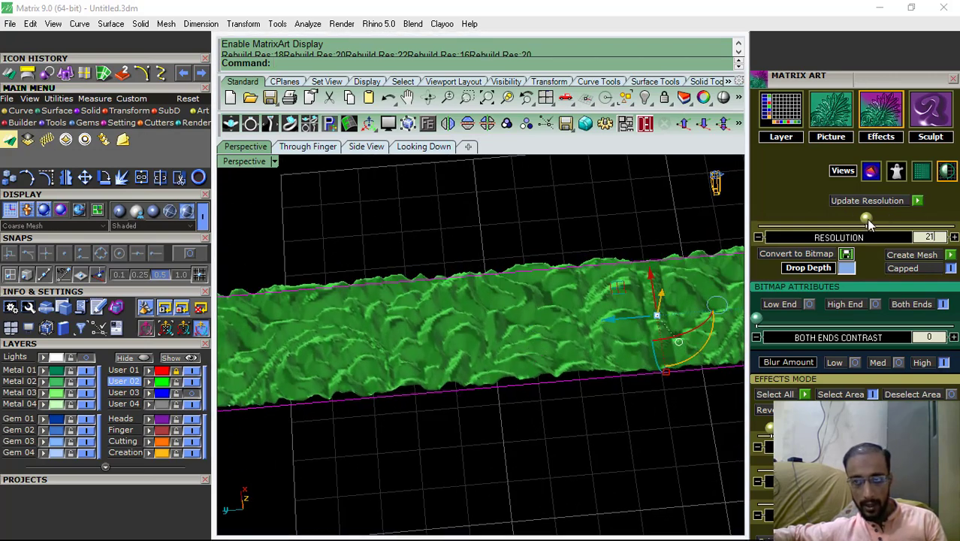
left_click(918, 201)
right_click_drag(443, 353, 548, 353)
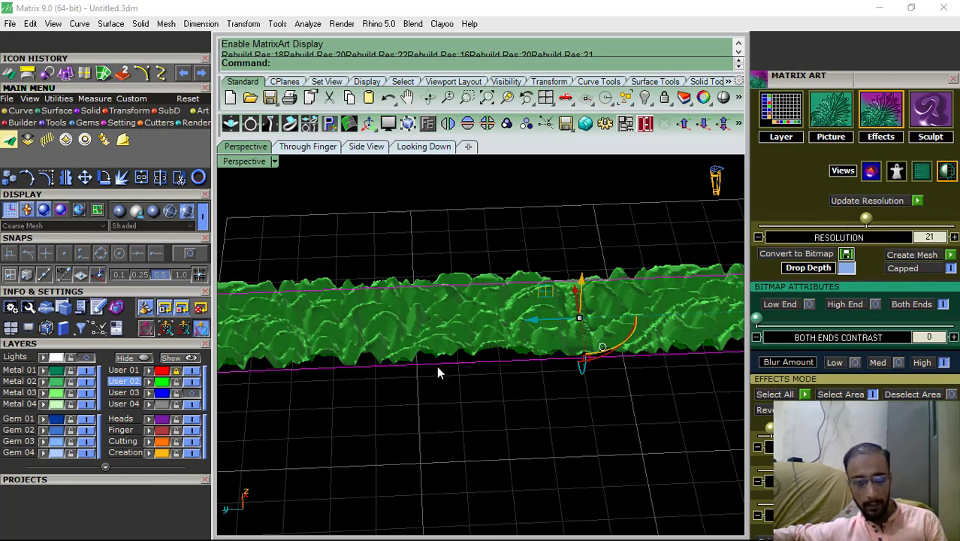
right_click_drag(440, 372, 579, 335)
Inspect the blurred floral relief along the strip and turn off its High blur
mouse_move(781, 188)
left_mouse_down()
mouse_move(792, 139)
mouse_move(794, 182)
left_mouse_up()
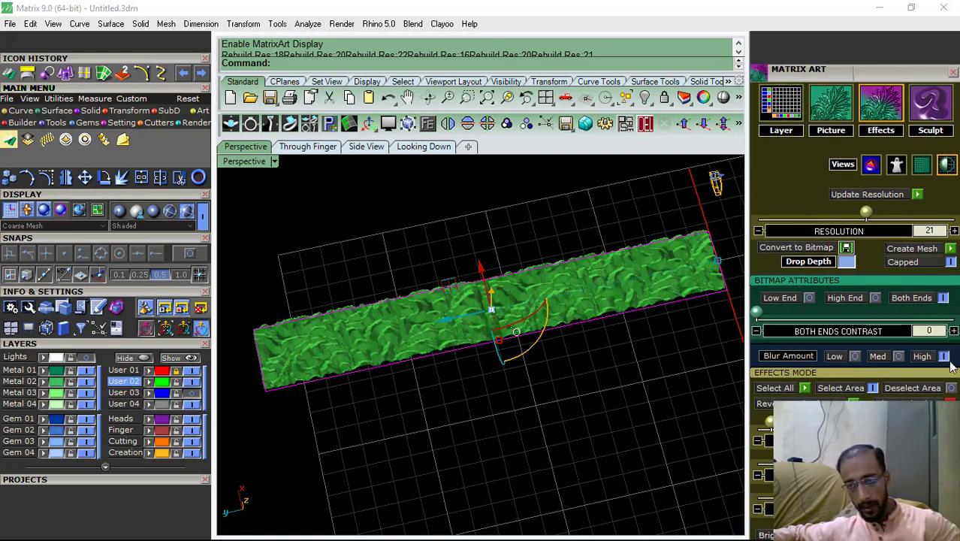
scroll(417, 334, "up", 6)
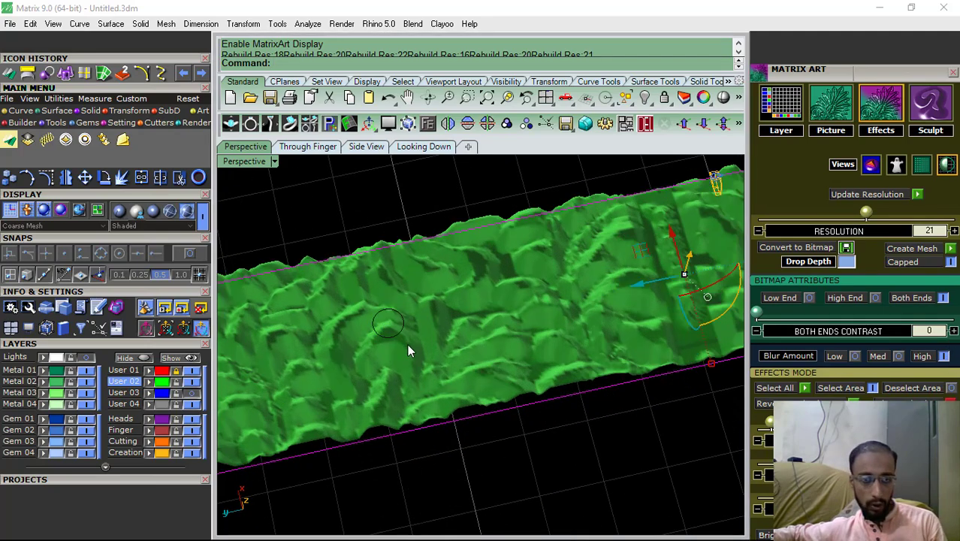
right_click_drag(401, 281, 487, 373)
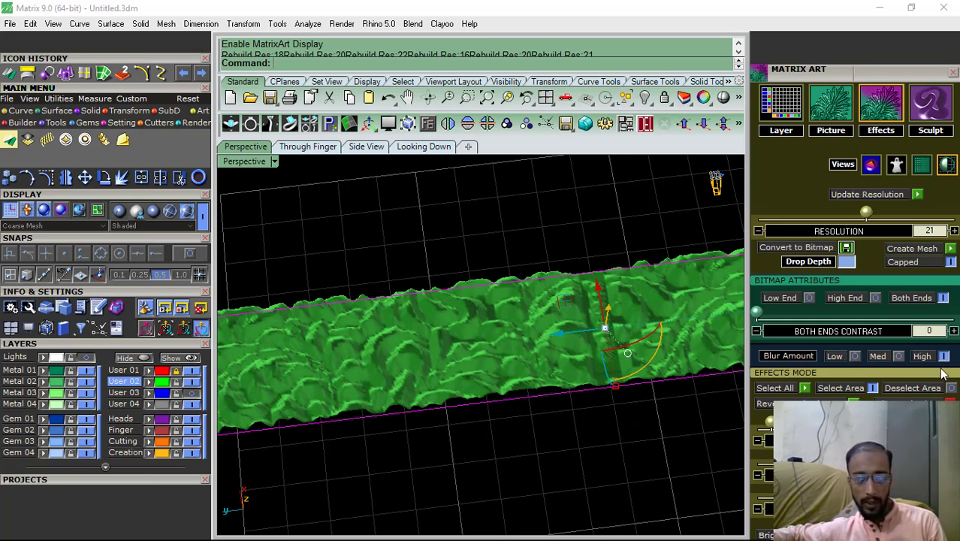
right_click_drag(474, 376, 523, 364)
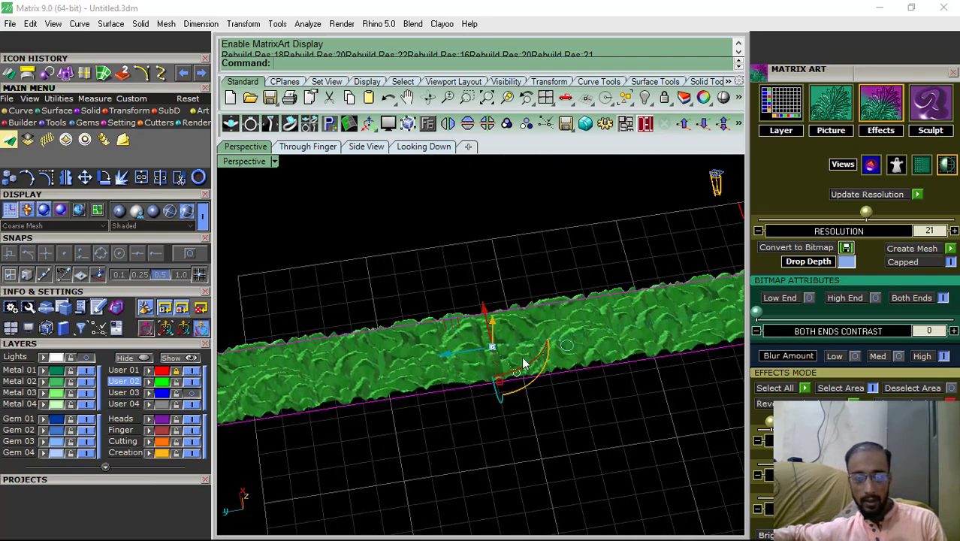
left_click(944, 357)
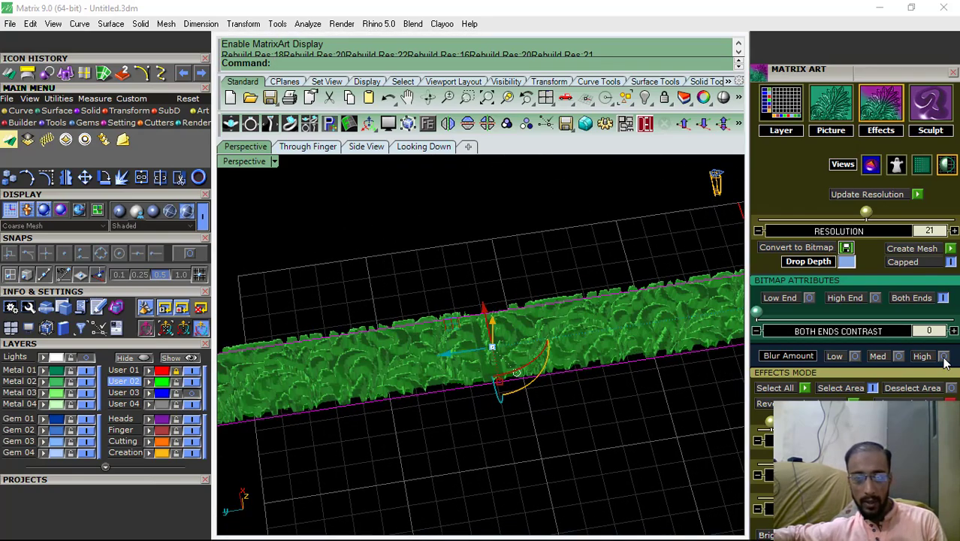
Set the blur amount of the leaf-pattern relief to High
right_click_drag(422, 399, 356, 334)
scroll(356, 334, "up", 5)
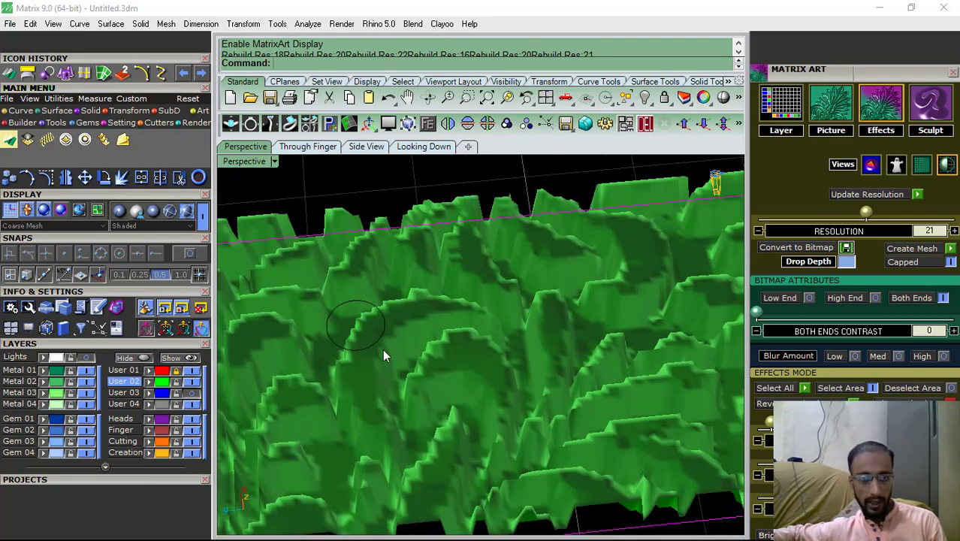
scroll(420, 343, "down", 6)
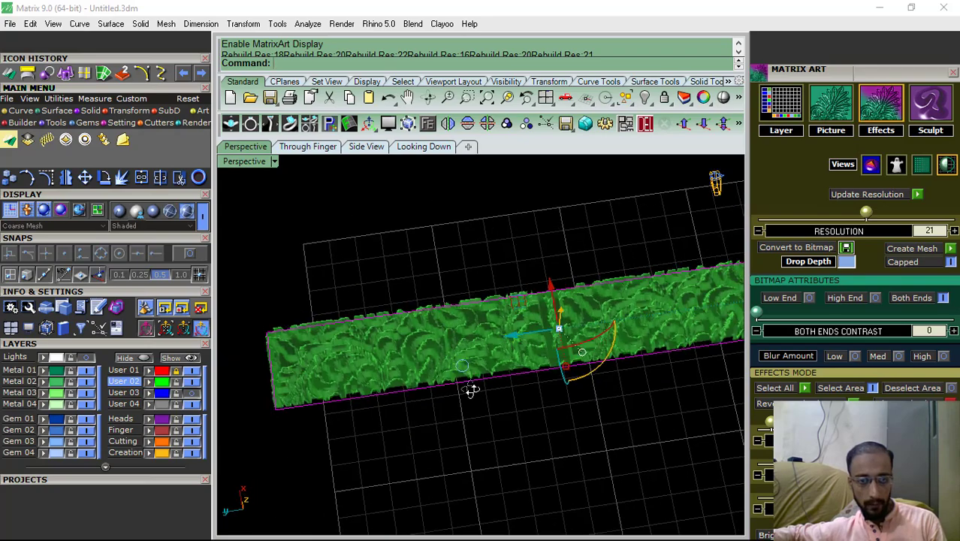
scroll(461, 347, "up", 7)
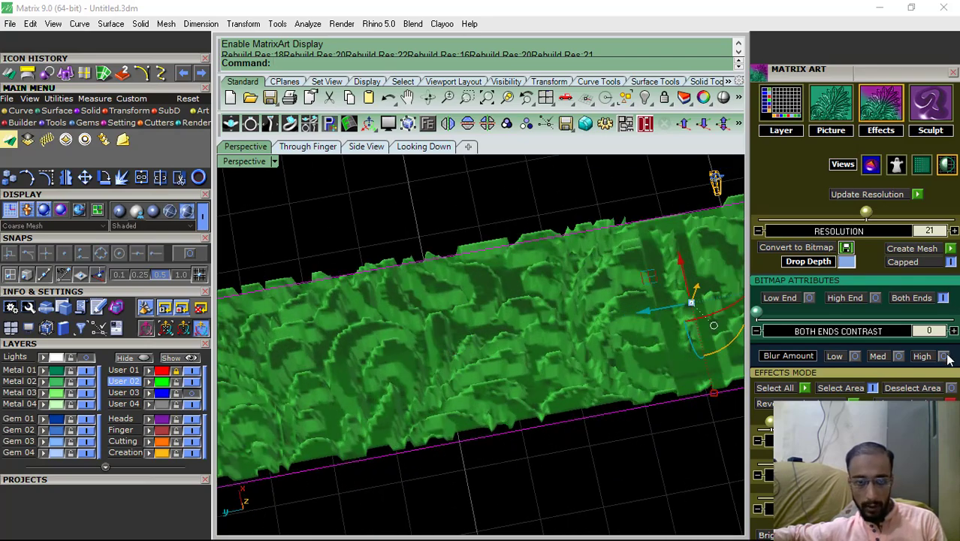
left_click(944, 356)
right_click_drag(389, 417, 684, 246)
scroll(413, 466, "down", 3)
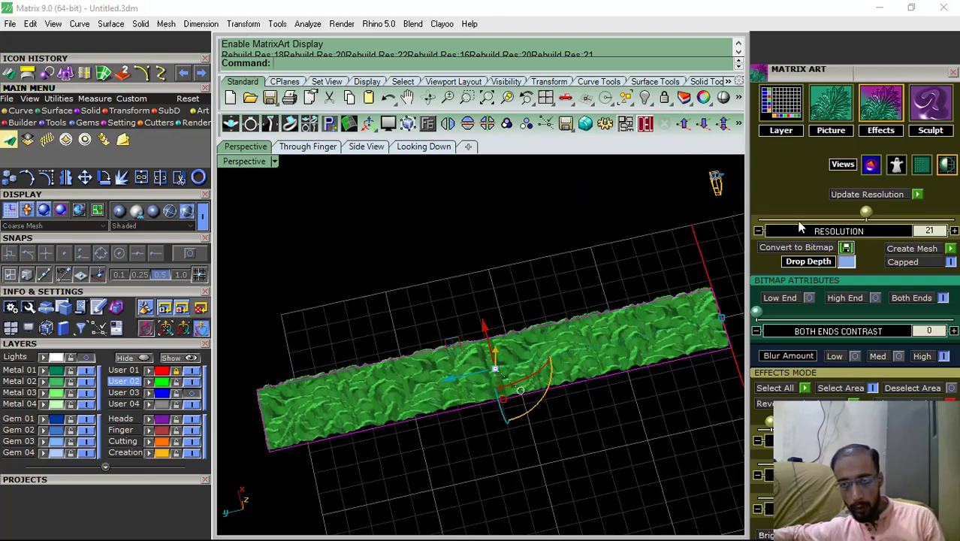
Update the relief to a resolution of 20, create a capped mesh from it and close Matrix Art
left_click(862, 214)
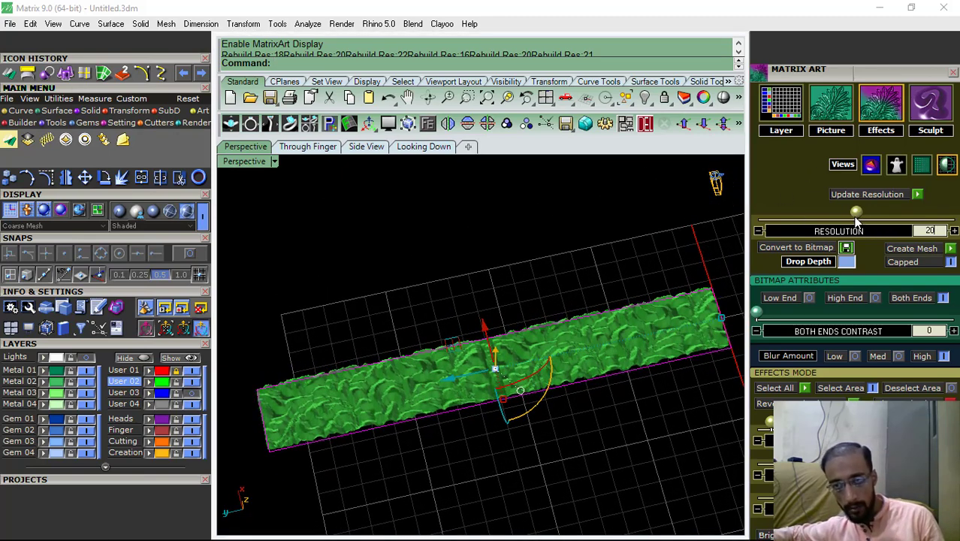
left_click(917, 194)
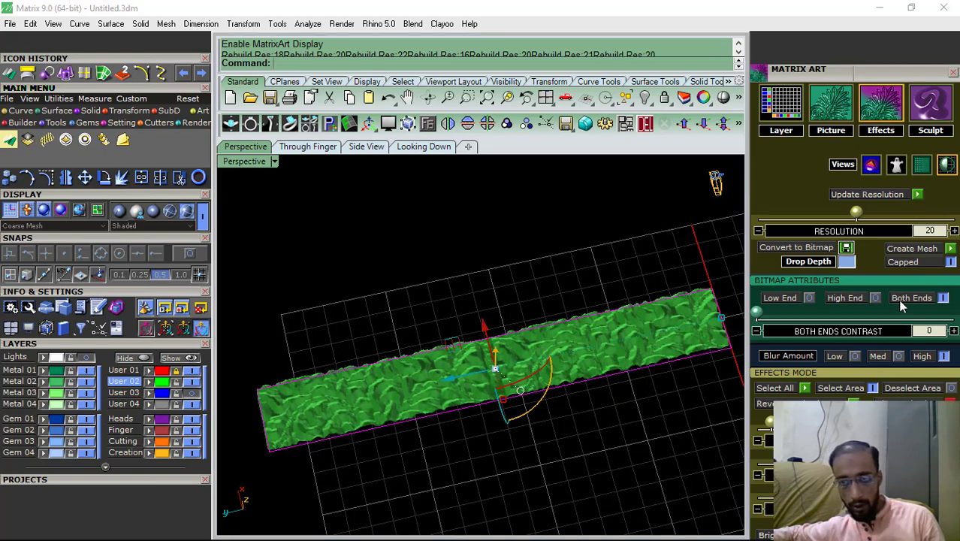
left_click(950, 249)
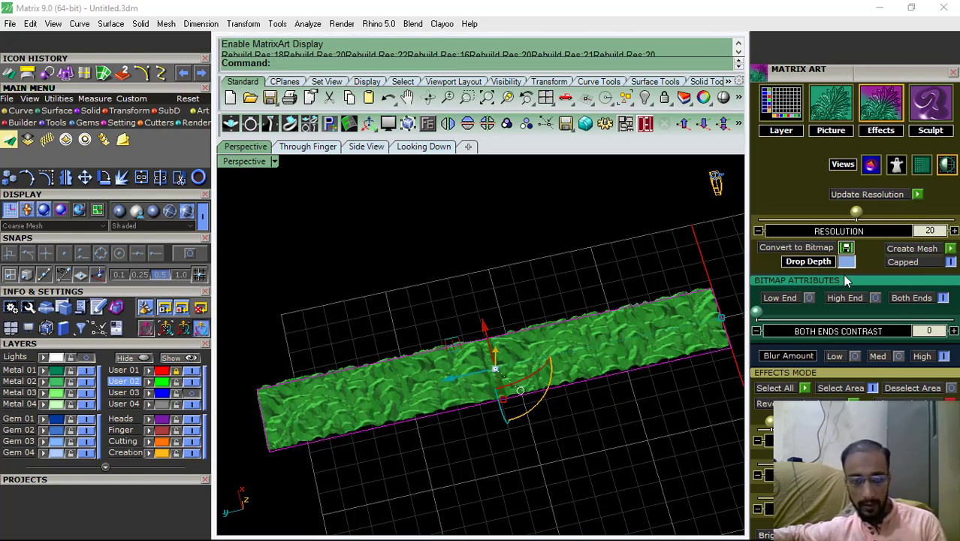
left_click(952, 72)
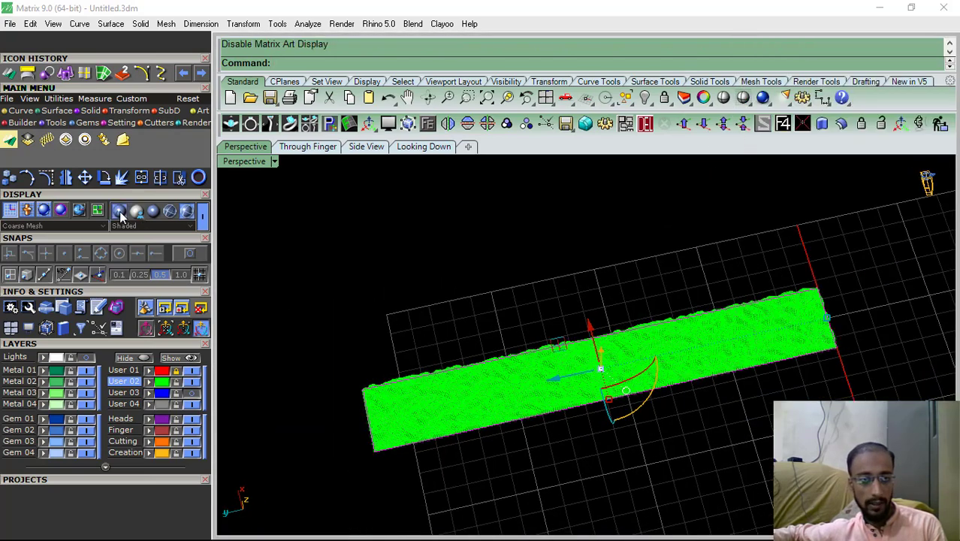
Show the Perspective and Looking Down views in the Plastic display mode
left_click(120, 213)
mouse_move(501, 414)
right_mouse_down()
mouse_move(495, 449)
mouse_move(474, 309)
mouse_move(633, 339)
mouse_move(658, 422)
mouse_move(642, 328)
mouse_move(605, 324)
mouse_move(649, 397)
mouse_move(636, 339)
mouse_move(634, 395)
mouse_move(652, 414)
mouse_move(647, 338)
mouse_move(690, 233)
mouse_move(557, 407)
mouse_move(538, 241)
right_mouse_up()
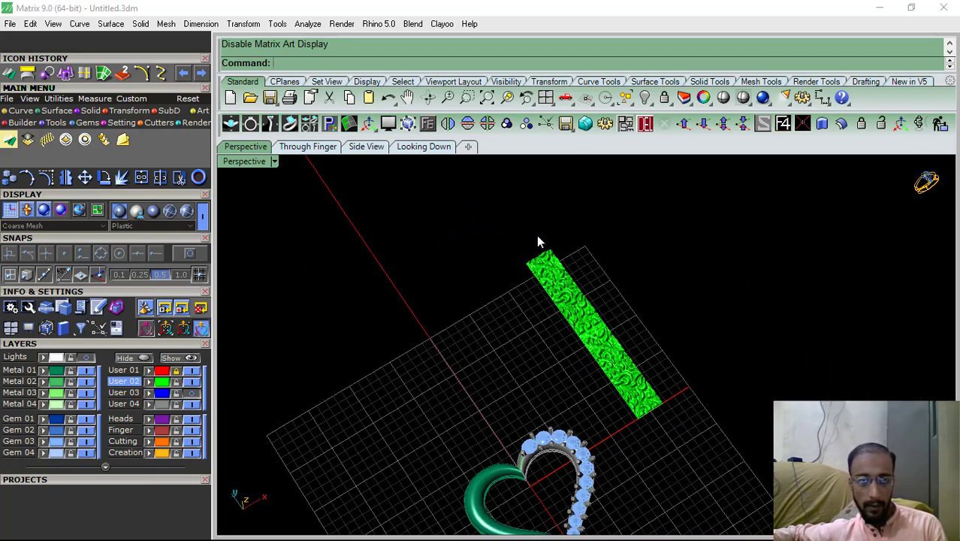
left_click(422, 146)
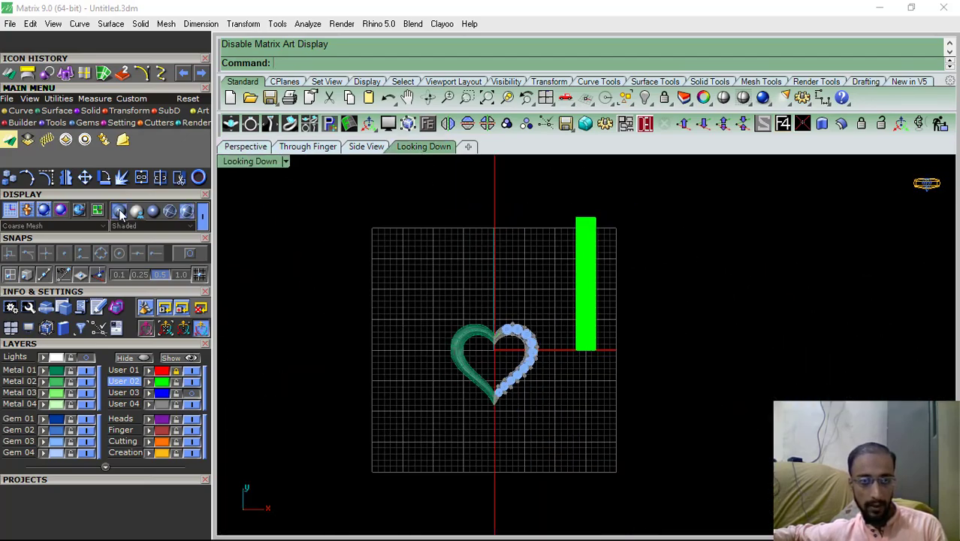
left_click(121, 214)
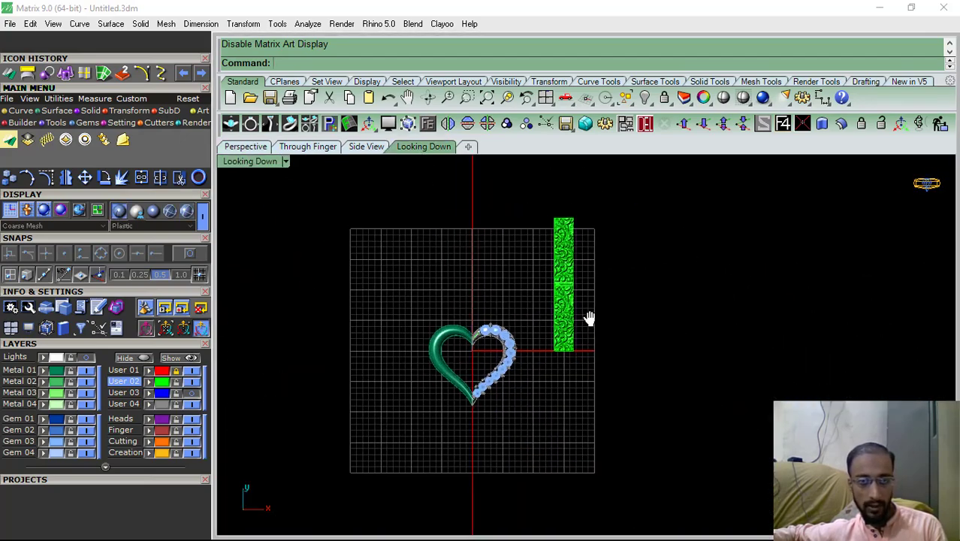
Try to apply the leaf-pattern strip mesh to the left heart half's surface with ApplyMeshUVN at vertical scale 1
left_click(57, 99)
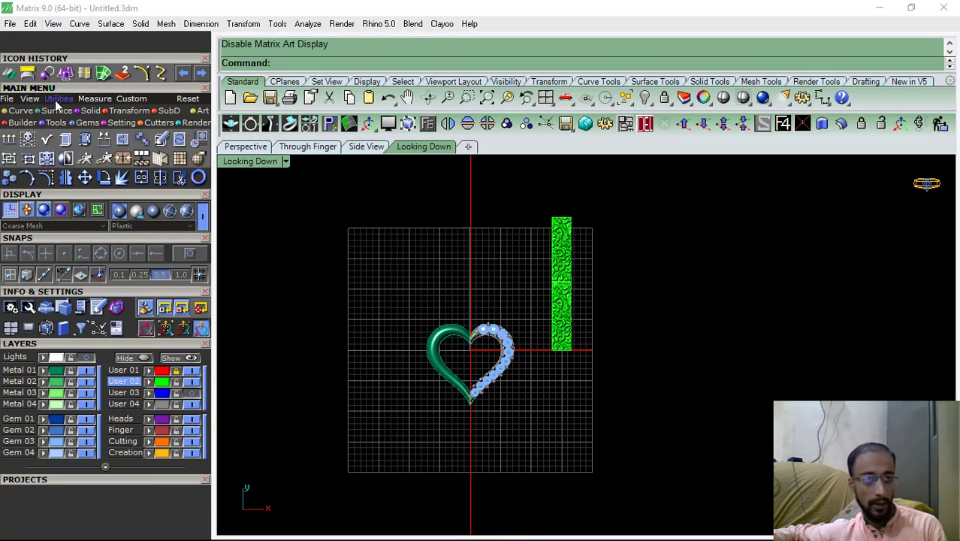
left_click(180, 160)
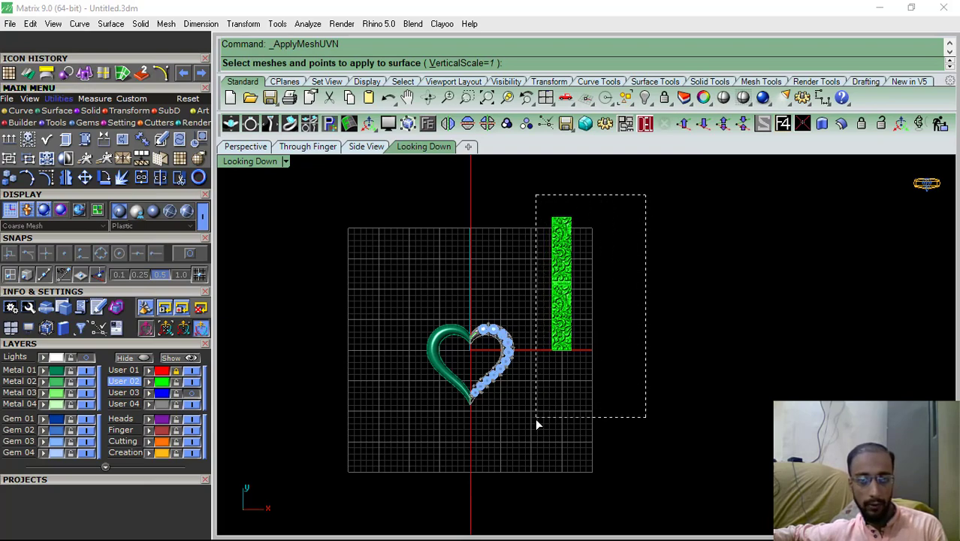
left_click_drag(536, 418, 536, 419)
key("Return")
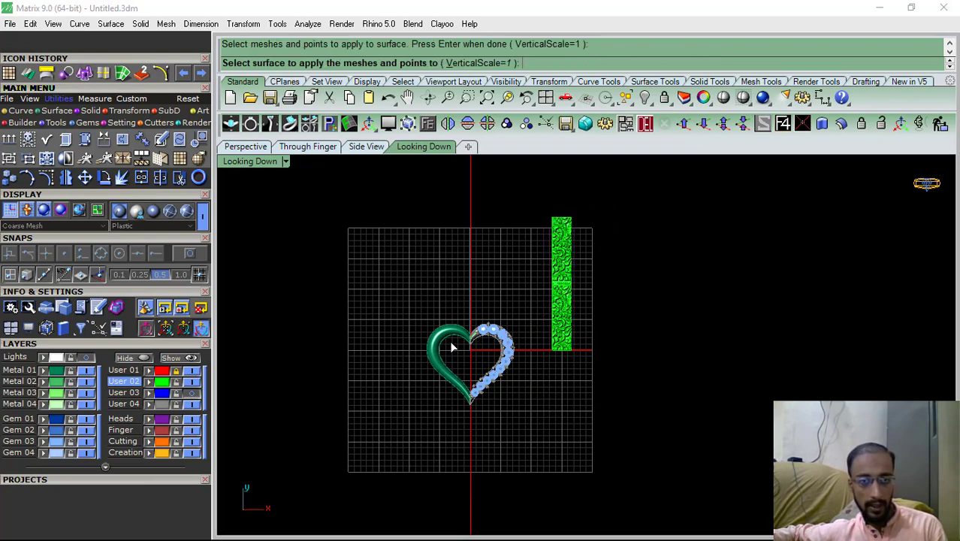
scroll(435, 344, "up", 5)
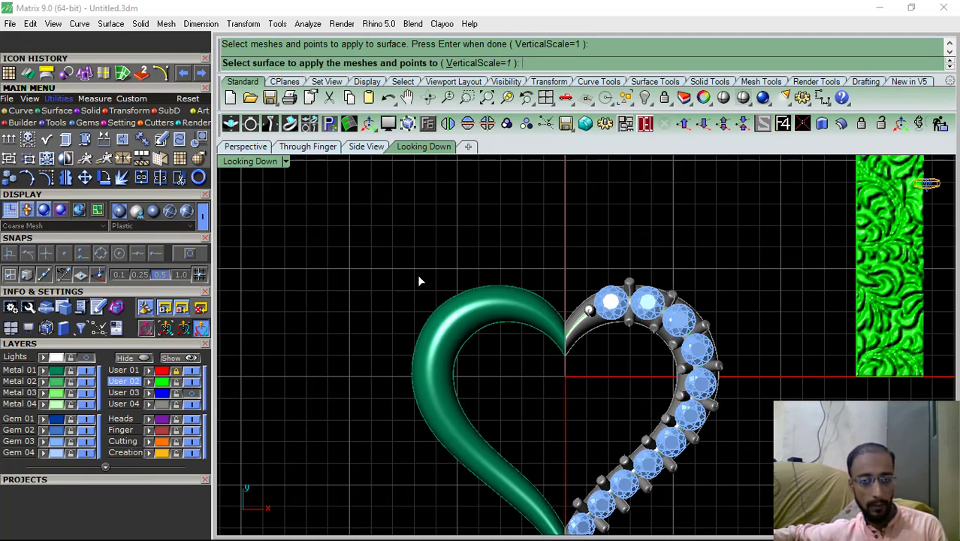
scroll(419, 281, "down", 3)
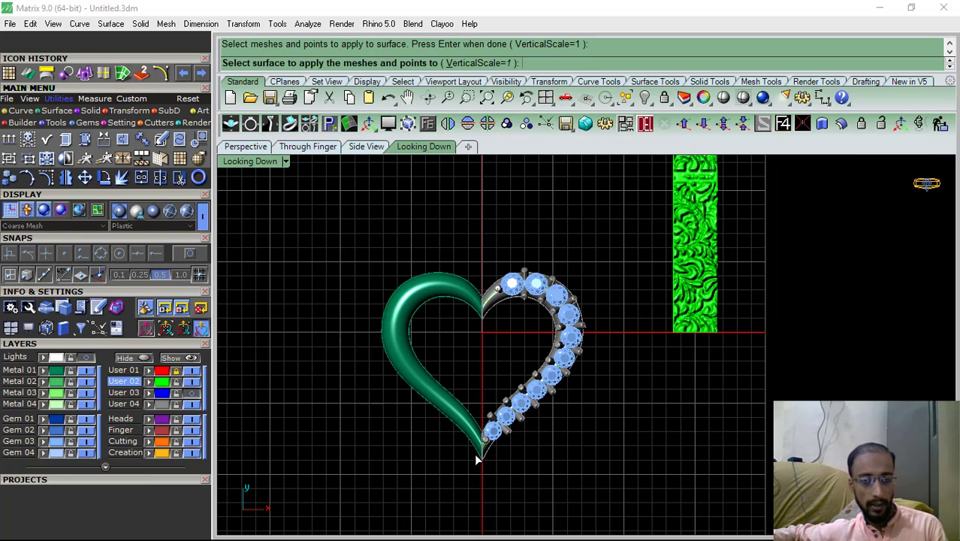
scroll(398, 300, "up", 4)
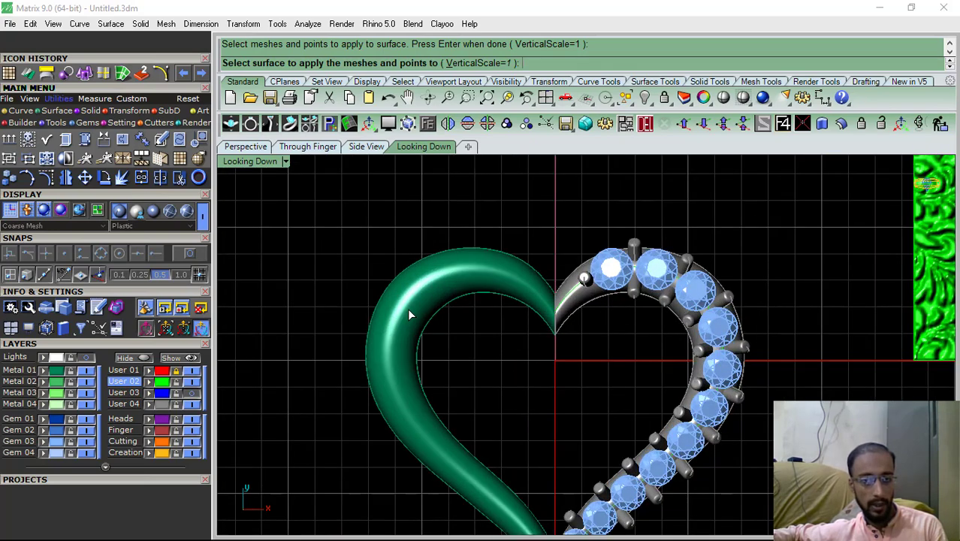
left_click(407, 308)
Inspect the mesh on the heart half in the Perspective view and undo its application
left_click(242, 151)
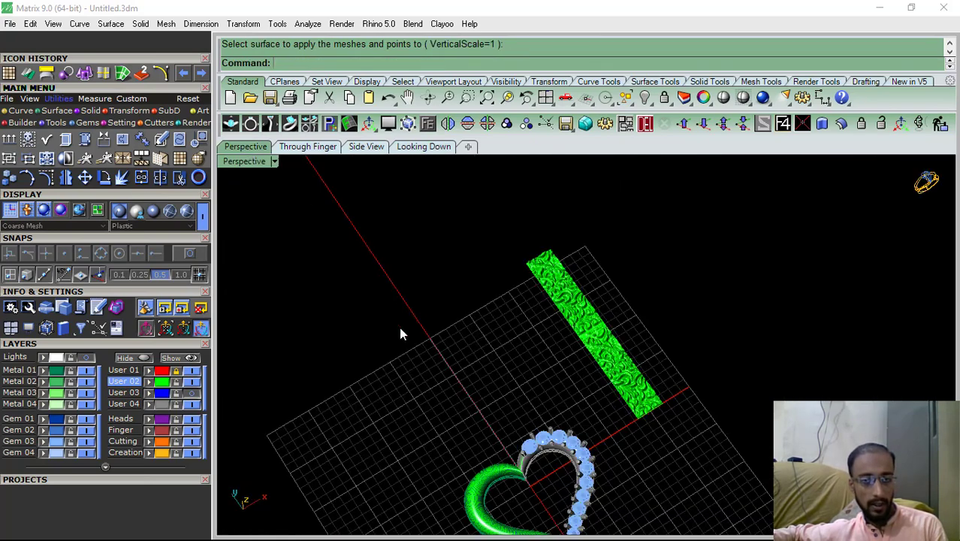
right_click_drag(441, 376, 443, 255, "shift")
right_click_drag(467, 435, 363, 295)
scroll(504, 330, "up", 2)
key("ctrl+z")
Rotate the strip mesh and its outline curve 180° about the midpoint of their base in the Through Finger view
right_click_drag(605, 298, 589, 331, "shift")
left_click_drag(634, 270, 548, 368)
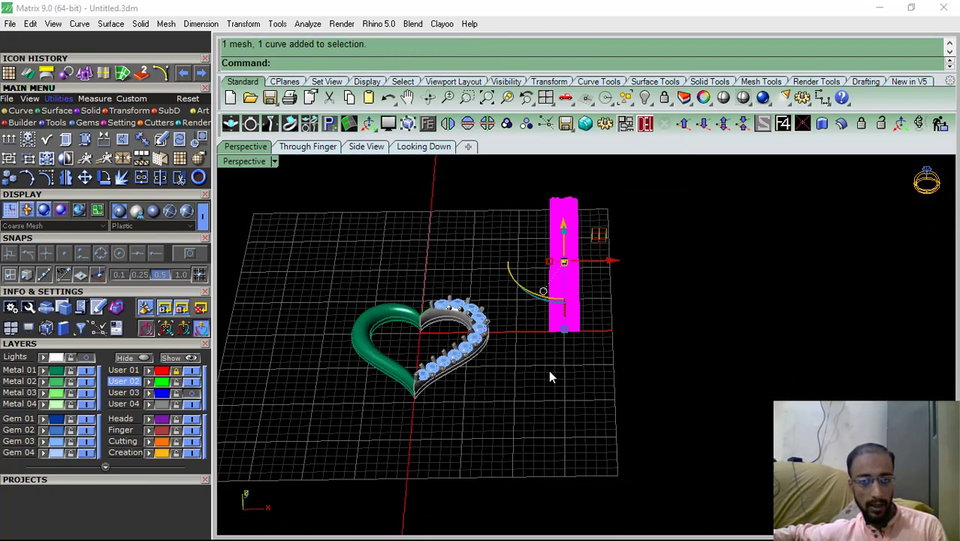
left_click(301, 149)
left_click(104, 177)
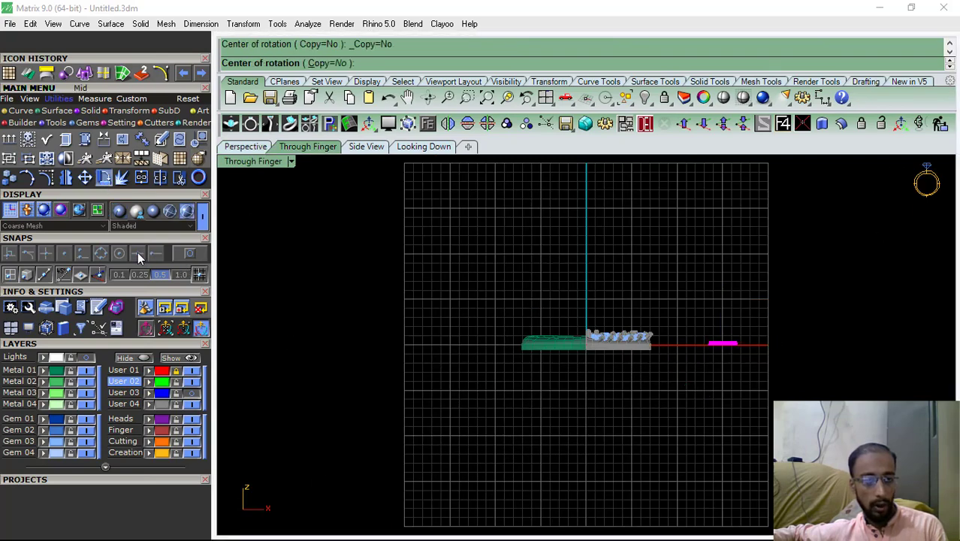
left_click(193, 257)
scroll(262, 222, "down", 4)
scroll(601, 317, "up", 14)
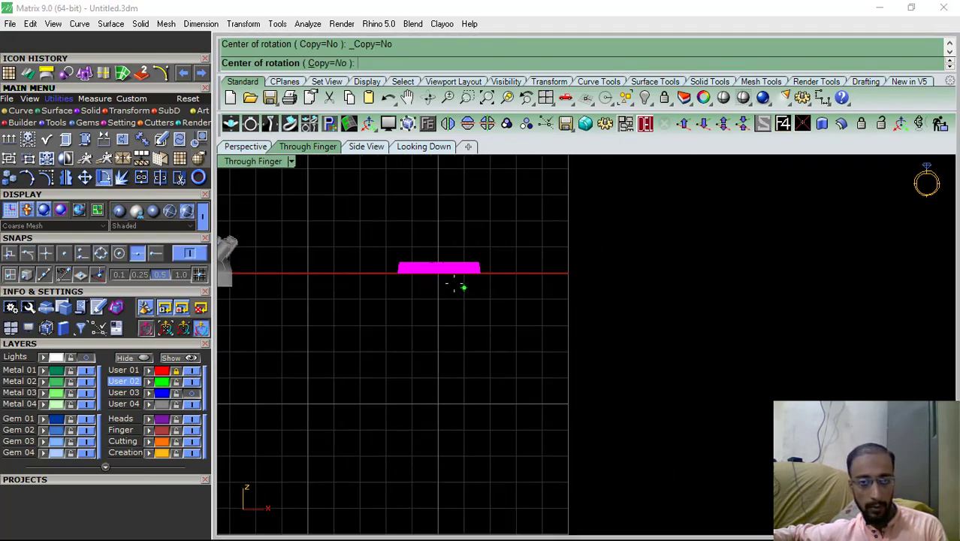
left_click(439, 275)
left_click(582, 273)
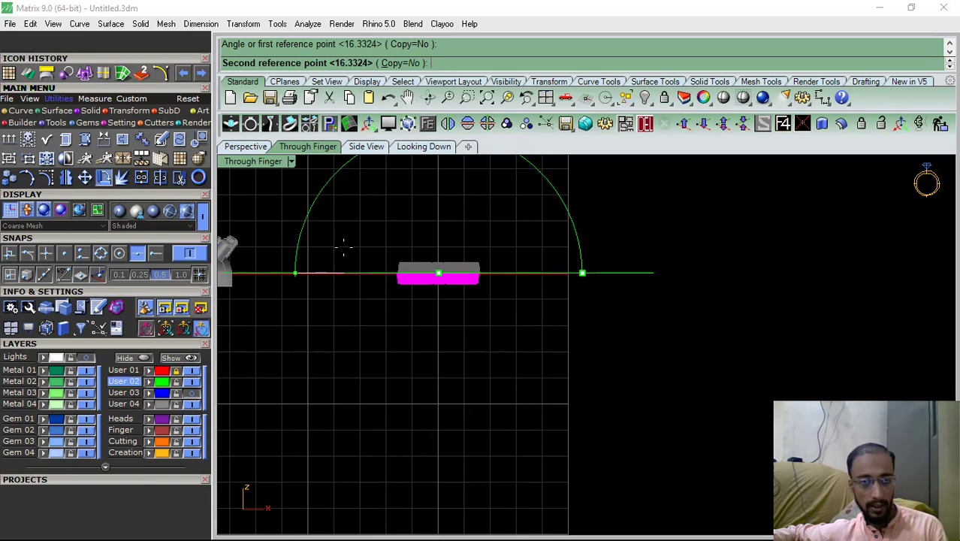
left_click(343, 247)
Apply the flipped strip mesh to the left heart half's surface with ApplyMeshUVN in the Perspective view
left_click(242, 146)
right_click_drag(432, 312, 451, 314, "shift")
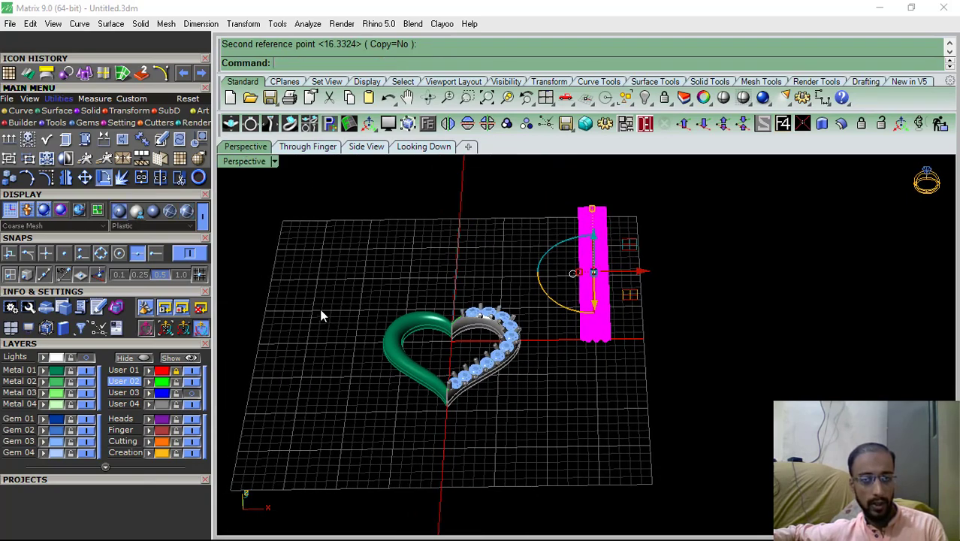
right_click_drag(319, 309, 337, 317)
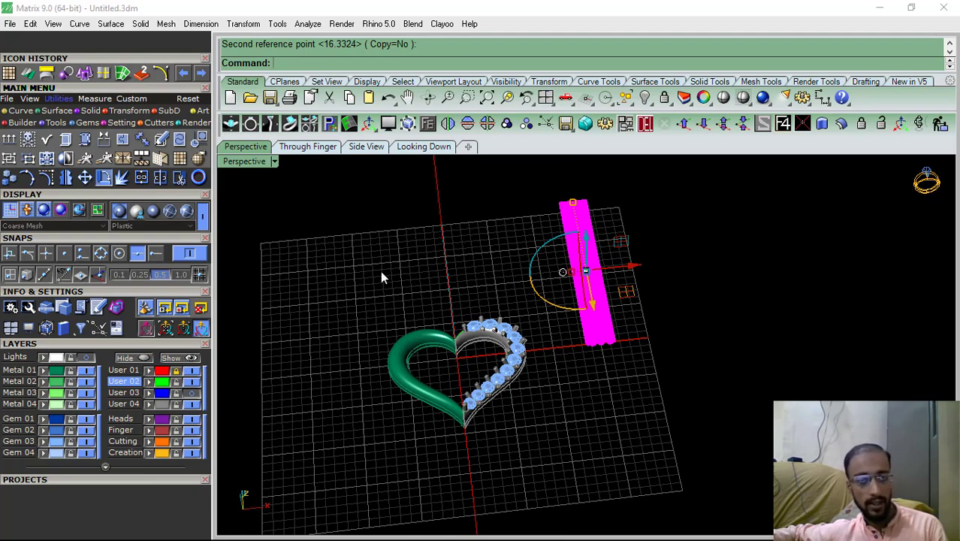
left_click(178, 158)
scroll(434, 413, "up", 2)
left_click(398, 371)
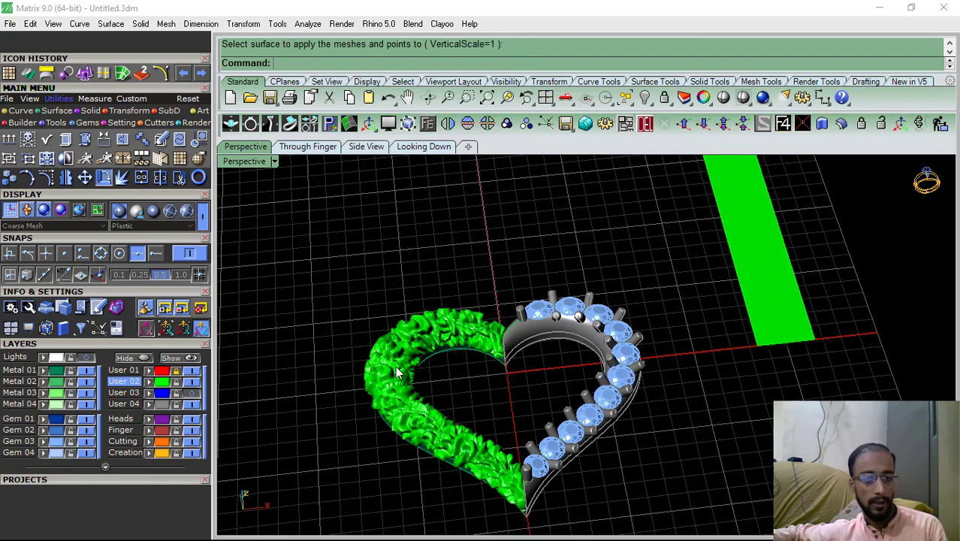
Check the leaf pattern on the heart half and hide the flat strip mesh with its outline curve
right_click_drag(382, 323, 395, 368)
mouse_move(406, 416)
right_mouse_down()
mouse_move(410, 379)
mouse_move(390, 422)
right_mouse_up()
scroll(395, 380, "up", 6)
scroll(389, 422, "down", 4)
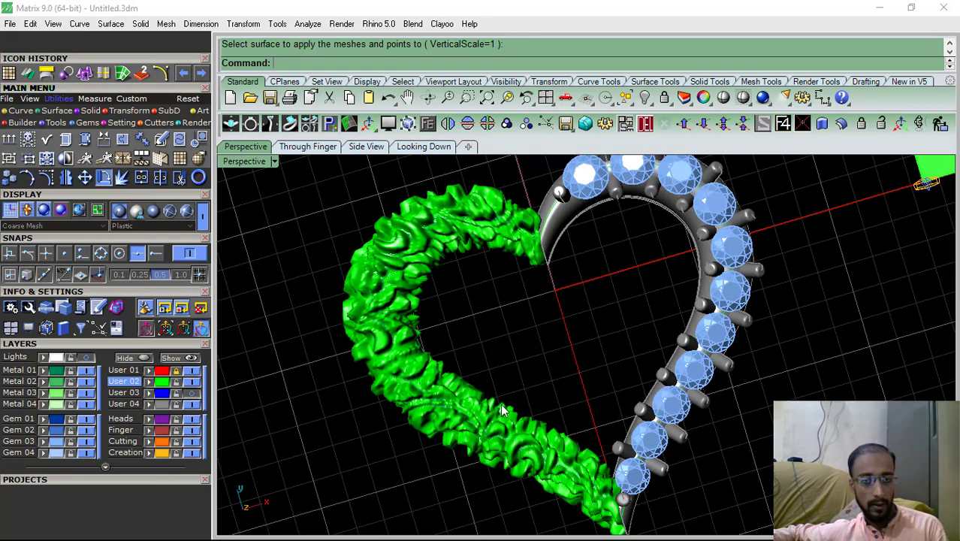
right_click_drag(502, 407, 406, 338)
scroll(406, 337, "down", 6)
right_click_drag(629, 290, 593, 332, "shift")
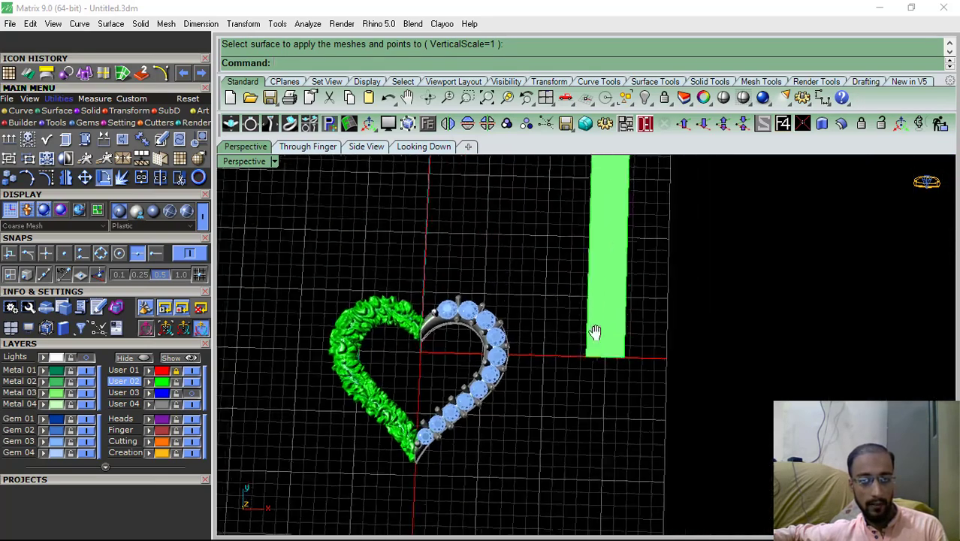
left_click_drag(655, 405, 604, 313)
left_click(126, 357)
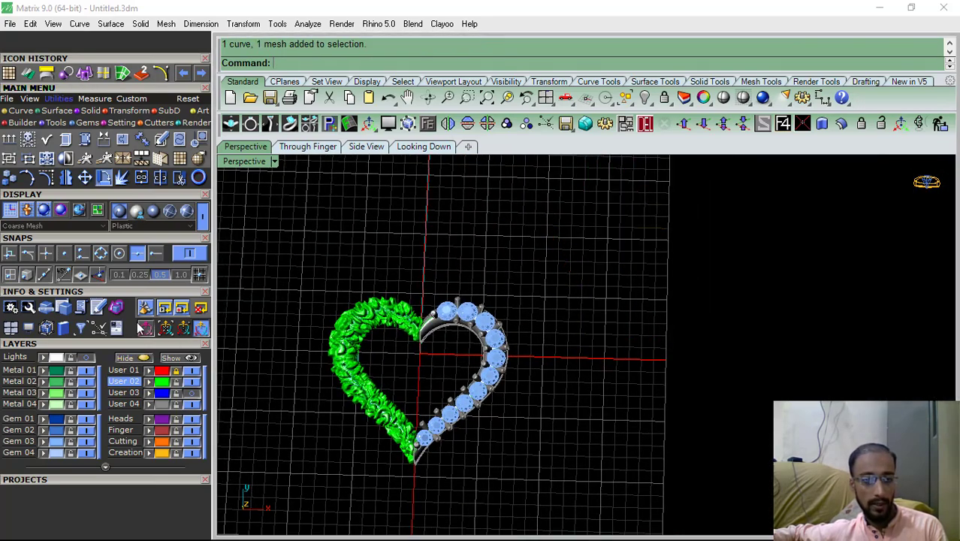
Try smoothing the leaf mesh on the left heart half in X, Y and Z with fixed boundaries and smooth factor 0.8
scroll(482, 334, "up", 6)
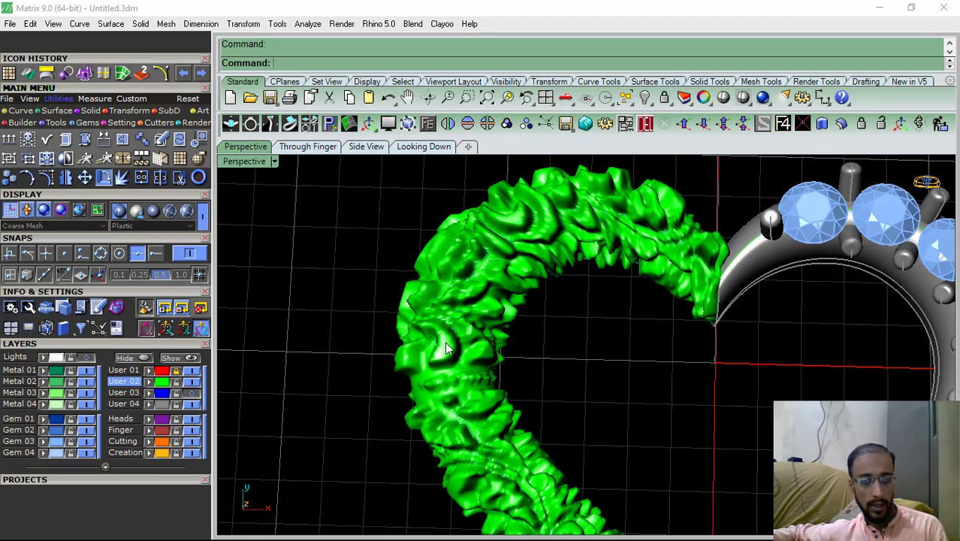
left_click(446, 347)
scroll(405, 315, "down", 1)
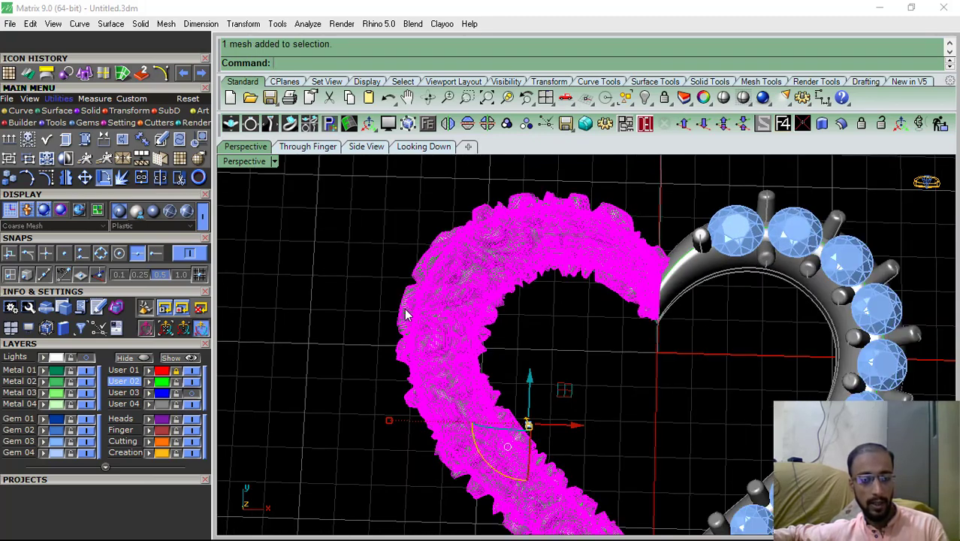
type("Sm")
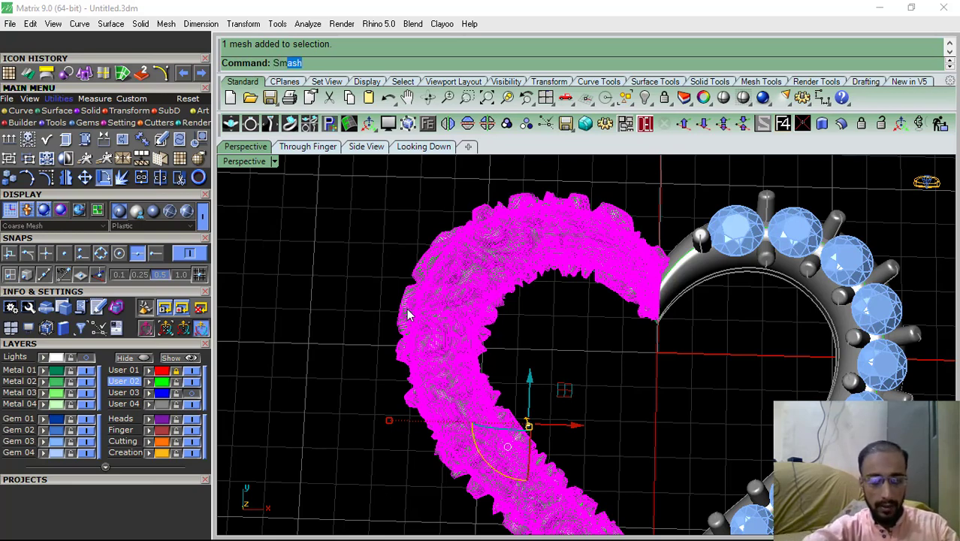
type("oot")
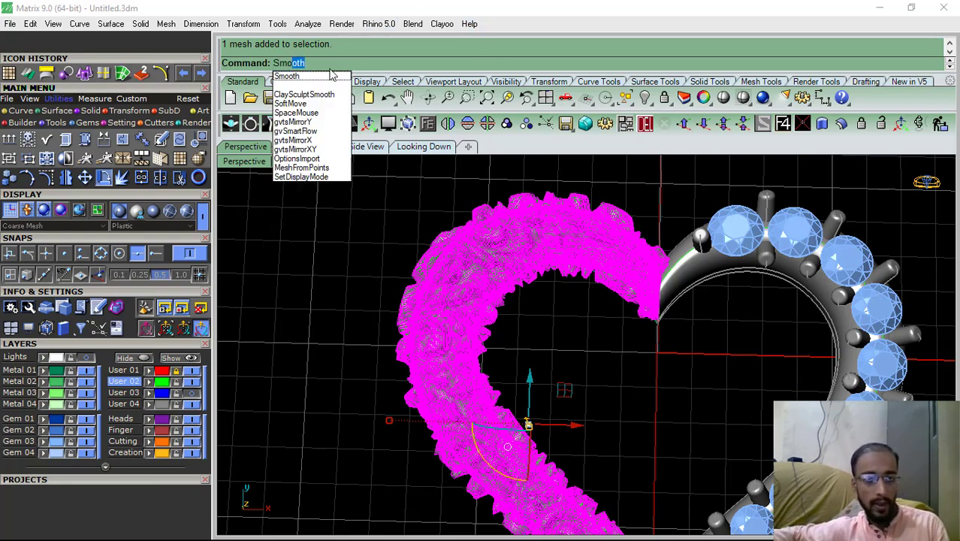
left_click(330, 76)
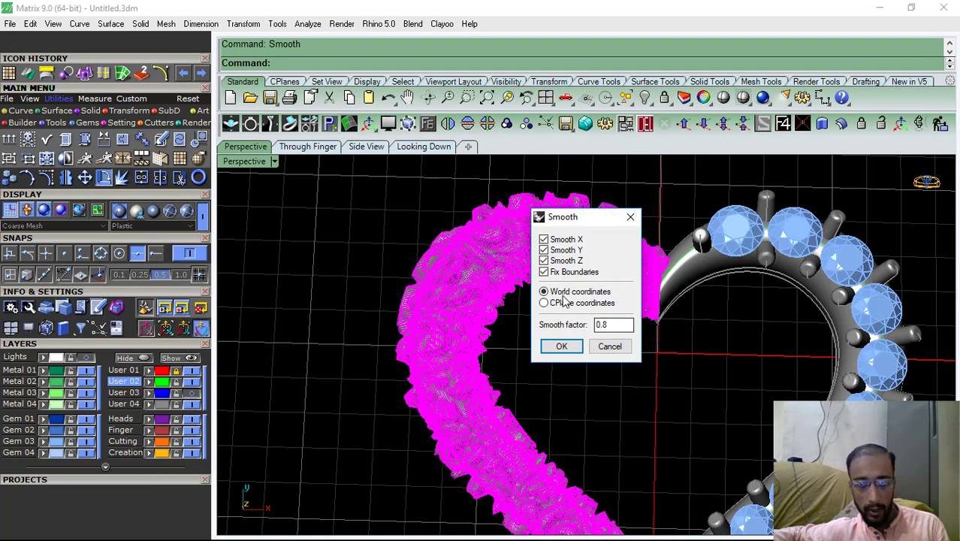
left_click_drag(620, 218, 735, 211)
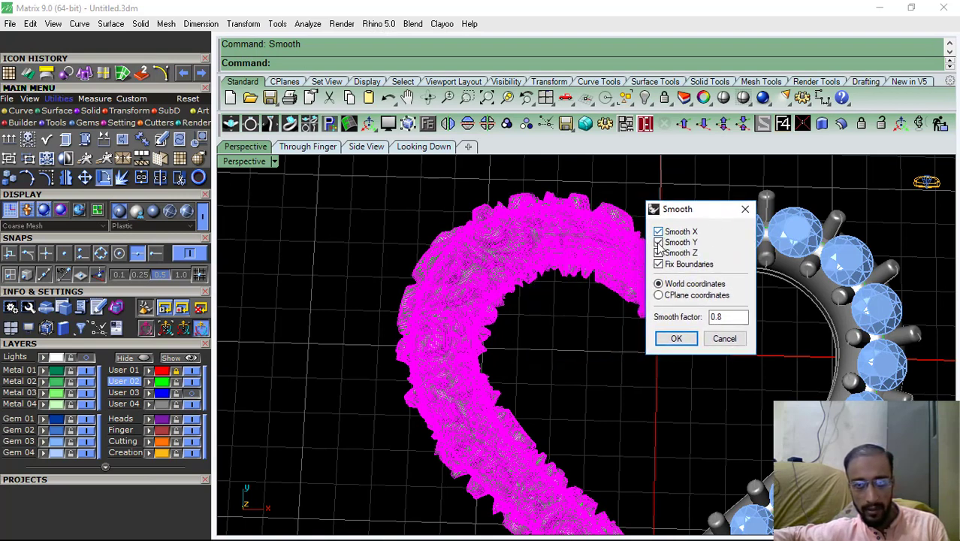
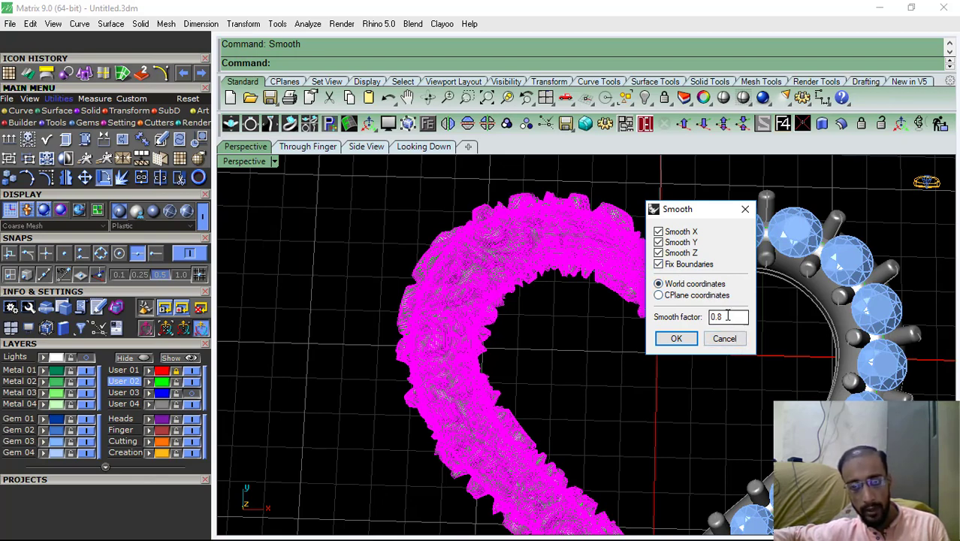
right_click_drag(581, 334, 521, 357, "shift")
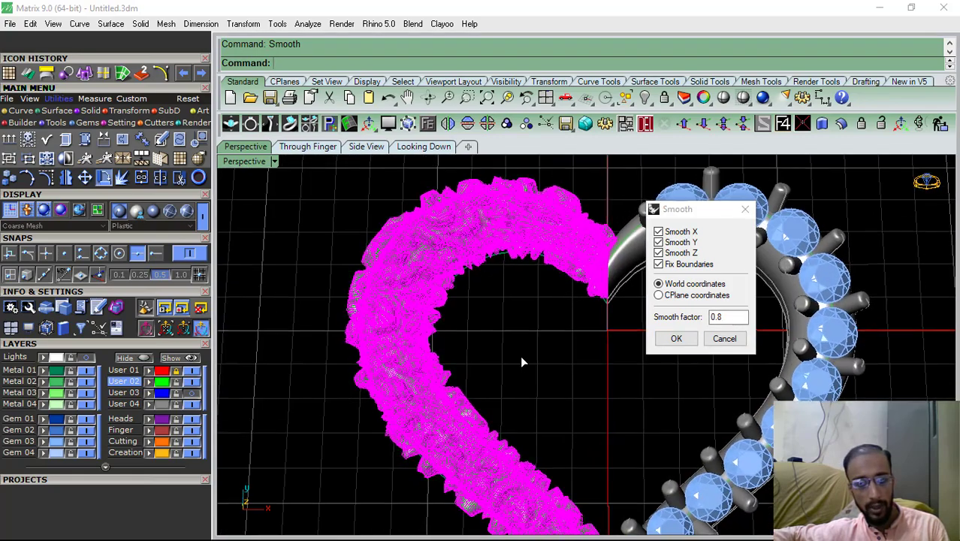
left_click(680, 338)
mouse_move(540, 350)
right_mouse_down()
mouse_move(610, 329)
mouse_move(595, 388)
mouse_move(635, 368)
mouse_move(606, 400)
mouse_move(544, 425)
mouse_move(563, 369)
mouse_move(553, 402)
mouse_move(673, 403)
right_mouse_up()
left_click(551, 382)
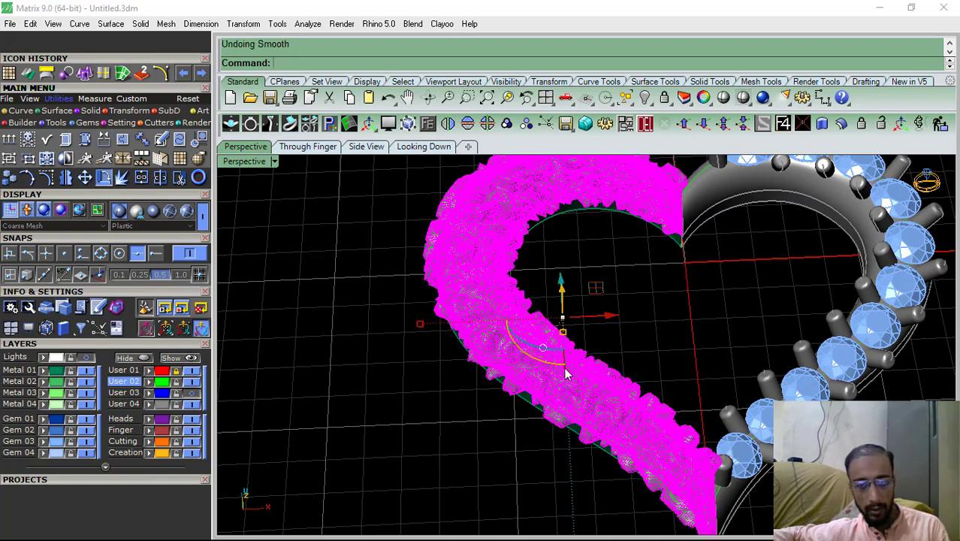
Smooth the leaf mesh with the smooth factor set to 0.6, undo it, and run Smooth on the mesh again
key("Return")
left_click_drag(729, 316, 698, 328)
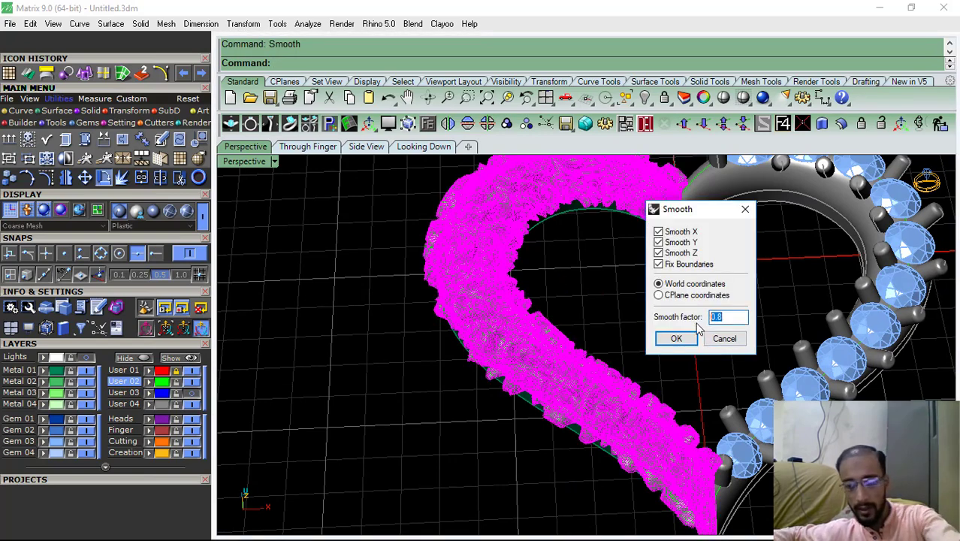
left_click(675, 338)
right_click_drag(615, 324, 587, 390)
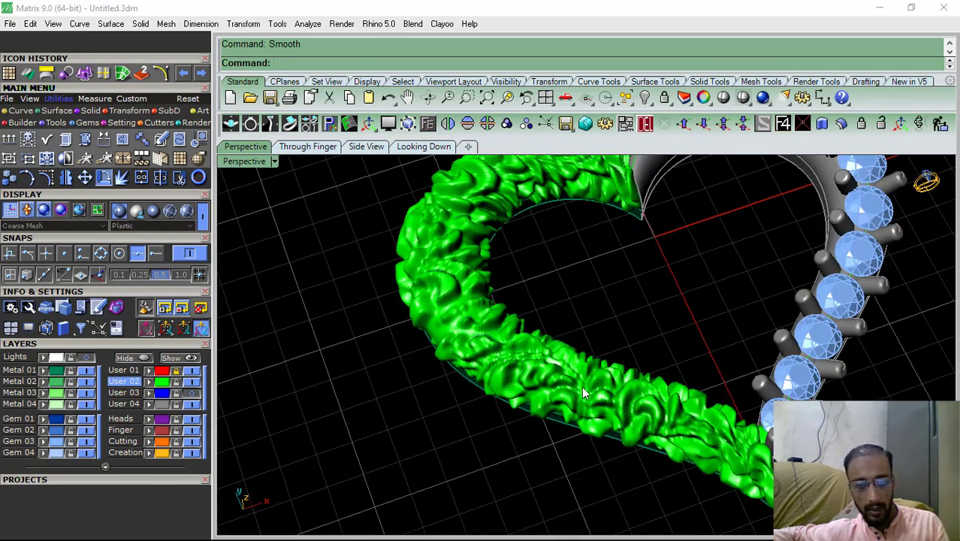
key("ctrl+z")
right_click(586, 380)
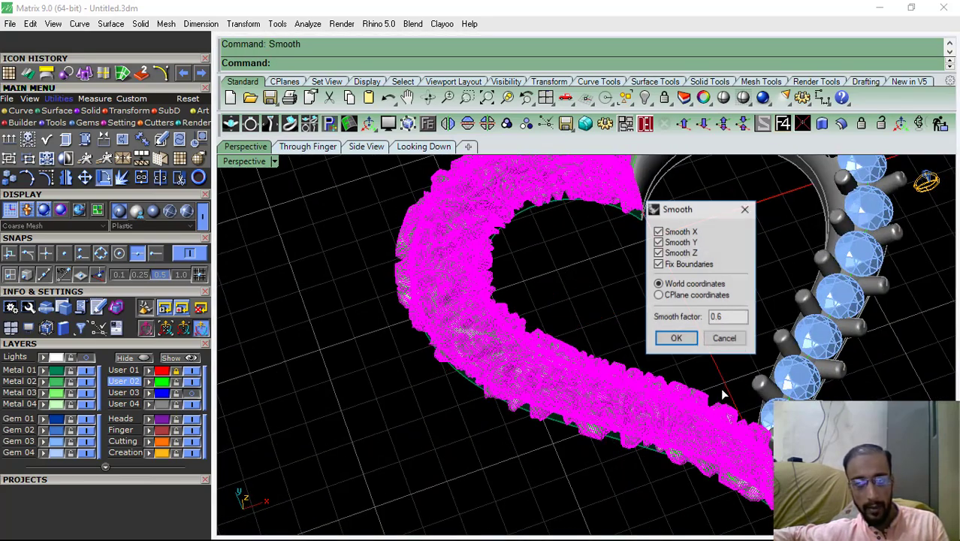
left_click(676, 338)
Examine the smoothed leaf relief on the heart half from several angles, both up close and with the whole pendant in view
right_click_drag(635, 344, 488, 371)
scroll(490, 371, "down", 3)
right_click_drag(598, 321, 604, 272)
scroll(531, 270, "up", 4)
right_click_drag(534, 276, 494, 400)
scroll(559, 328, "down", 4)
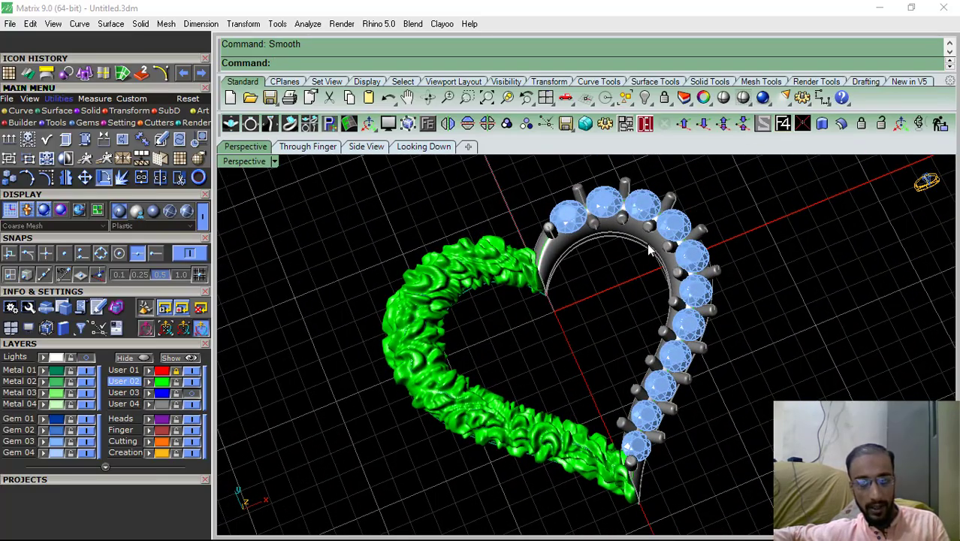
right_click_drag(650, 250, 606, 343)
scroll(454, 408, "down", 3)
mouse_move(455, 408)
right_mouse_down()
mouse_move(476, 344)
mouse_move(484, 359)
mouse_move(471, 401)
right_mouse_up()
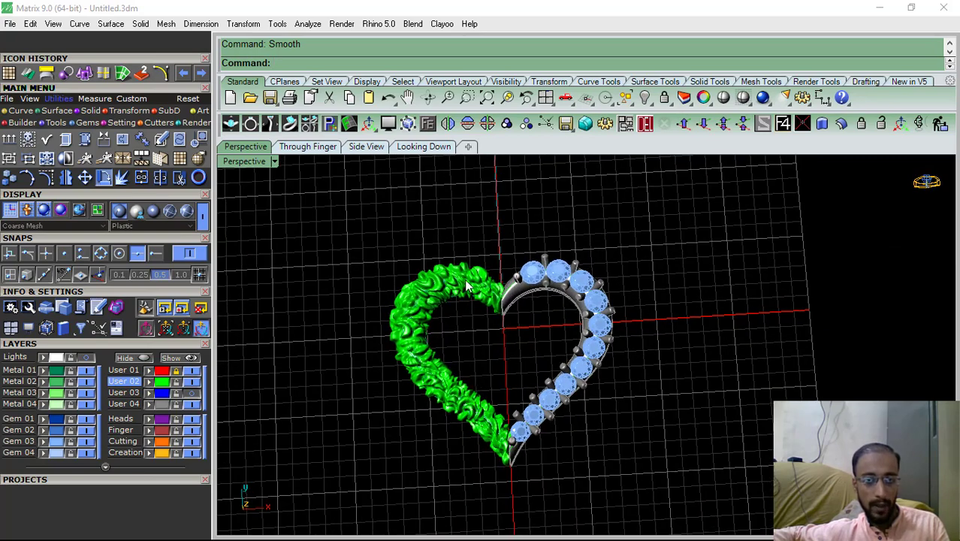
Group the leaf mesh with the polysurface of the left heart half
scroll(468, 218, "up", 2)
left_click_drag(383, 403, 382, 402)
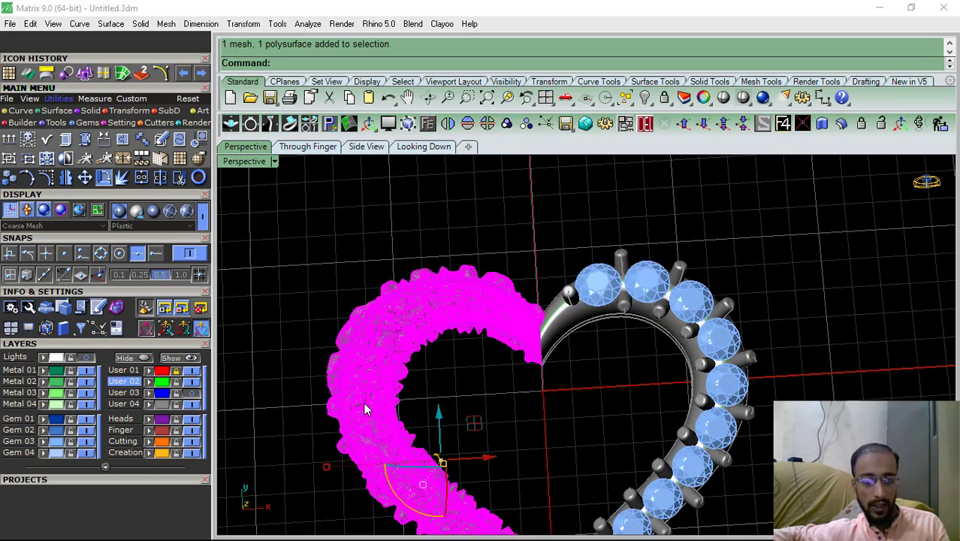
left_click(506, 126)
scroll(426, 225, "down", 4)
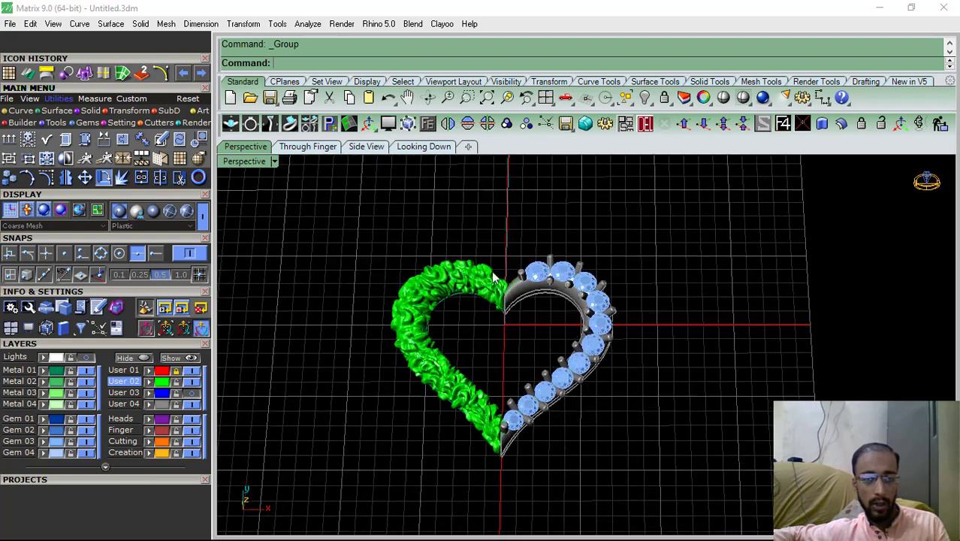
Show the pendant reference picture on the Lights layer in the Looking Down view and compare its three centre stones with the model
left_click(421, 146)
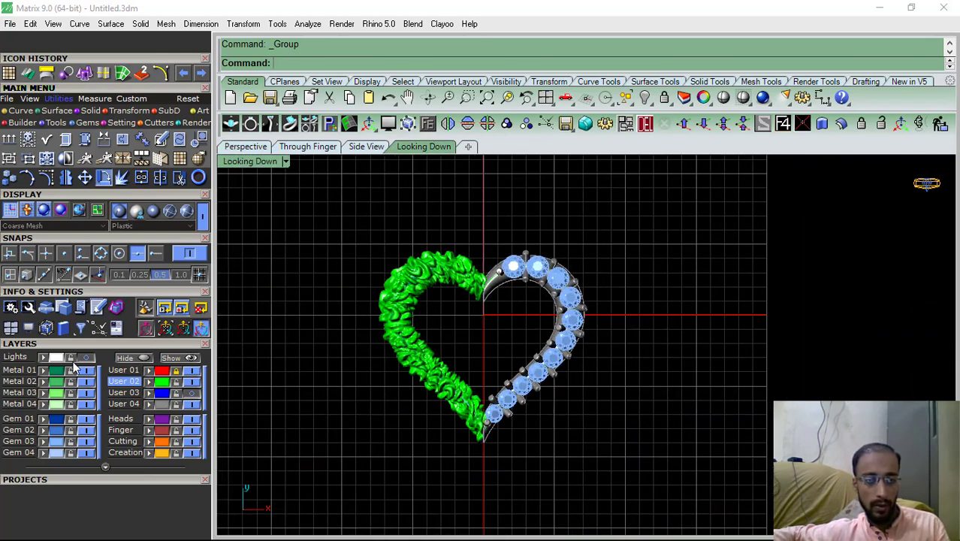
left_click(72, 360)
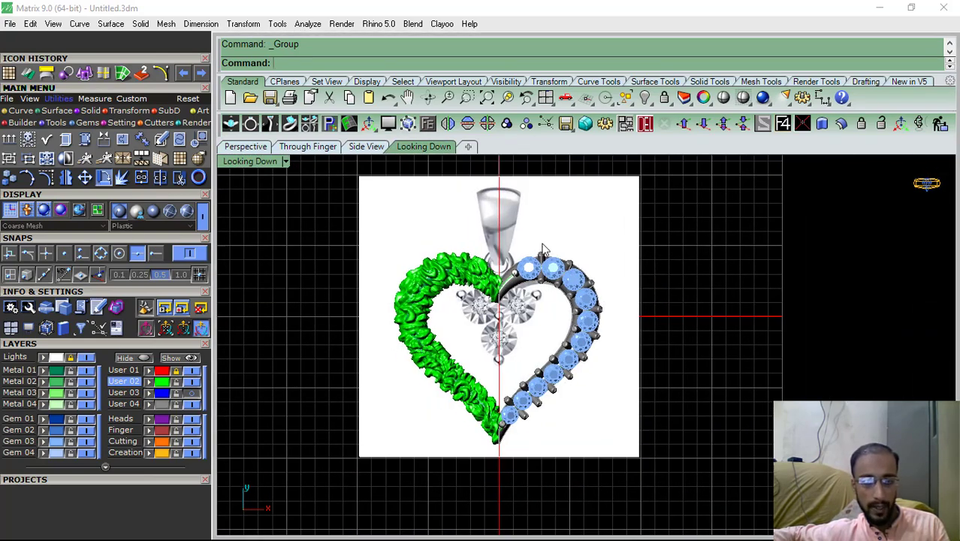
right_click_drag(523, 322, 513, 324)
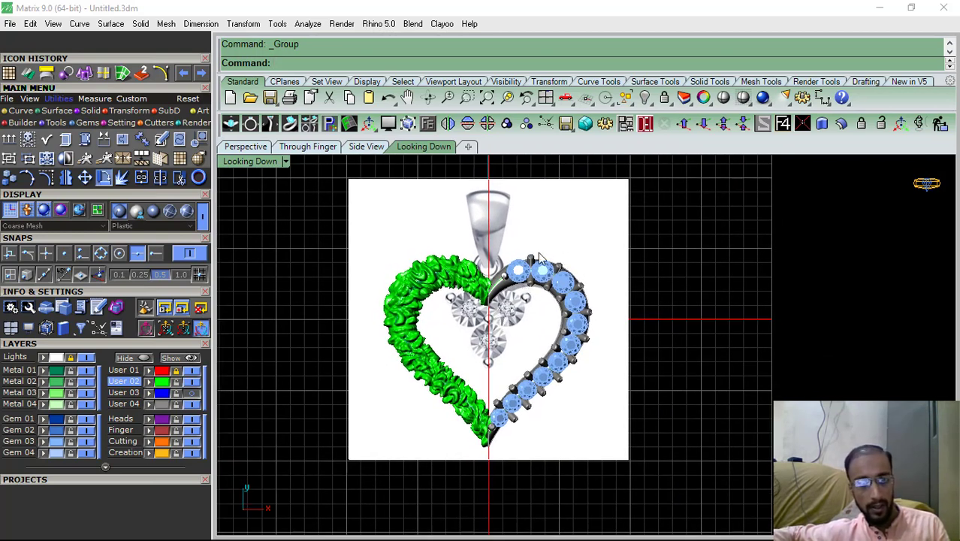
scroll(484, 346, "up", 4)
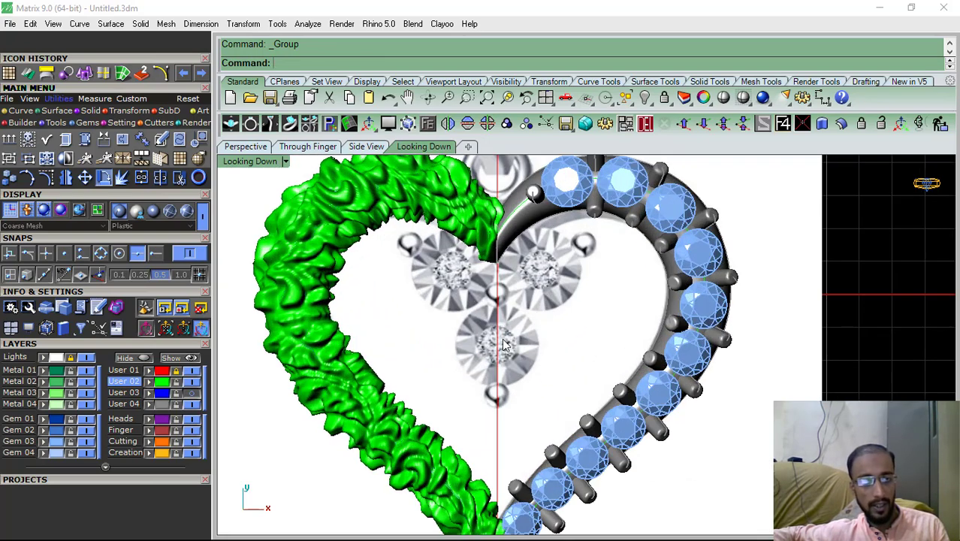
scroll(465, 276, "down", 2)
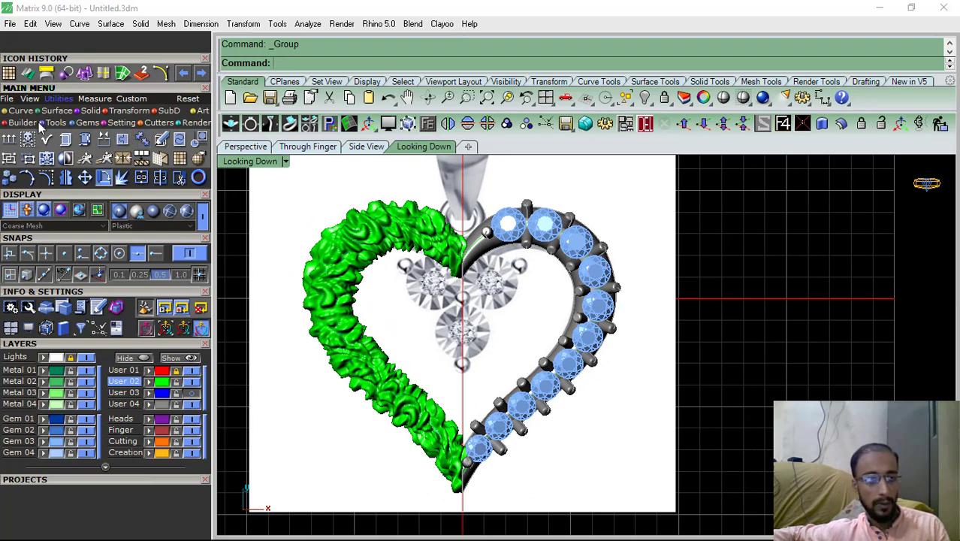
Load a round diamond 2.5 mm in diameter with Gem Loader
left_click(86, 123)
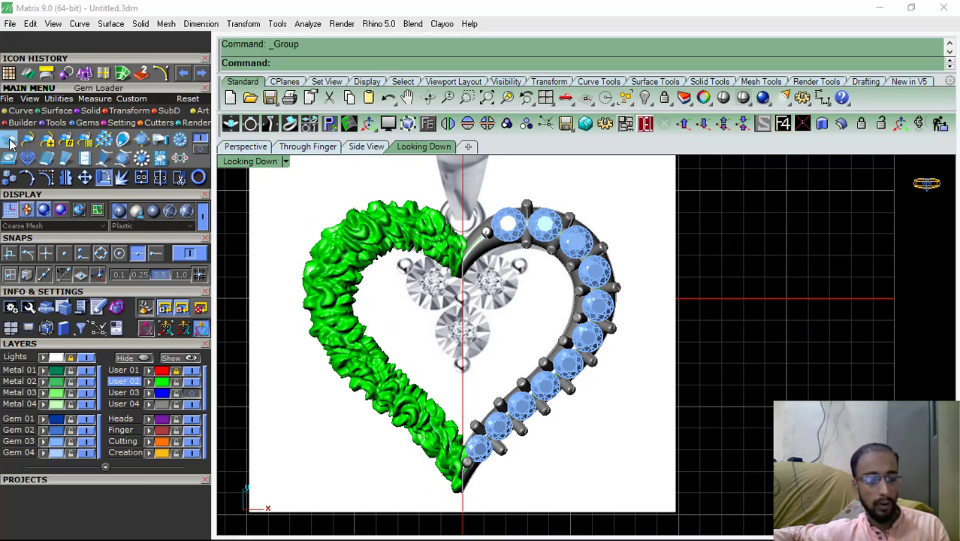
left_click(9, 140)
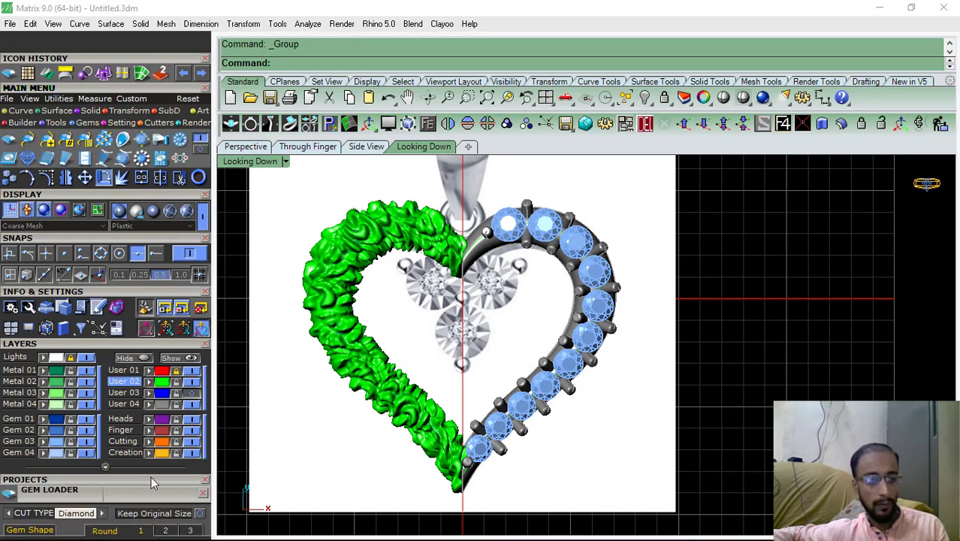
left_click(102, 343)
left_click(40, 341)
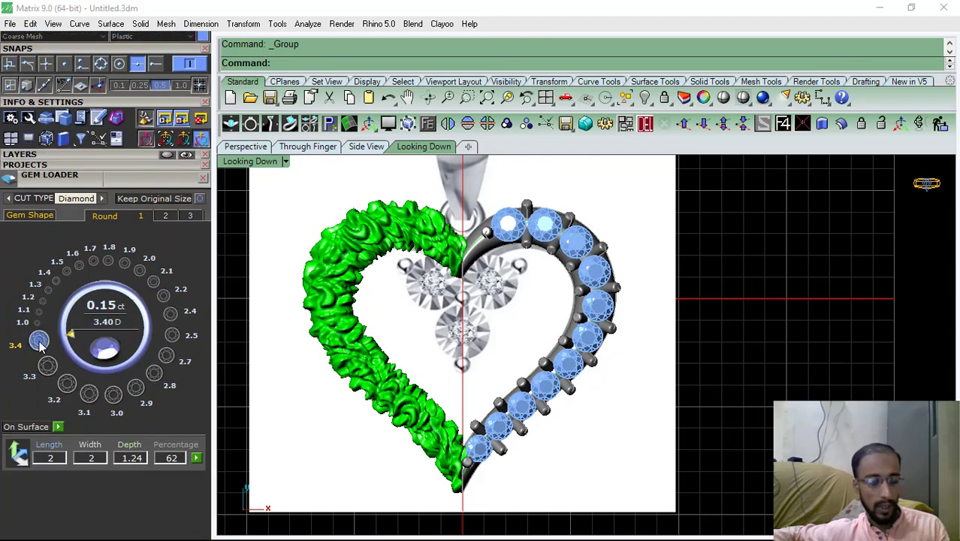
left_click(172, 336)
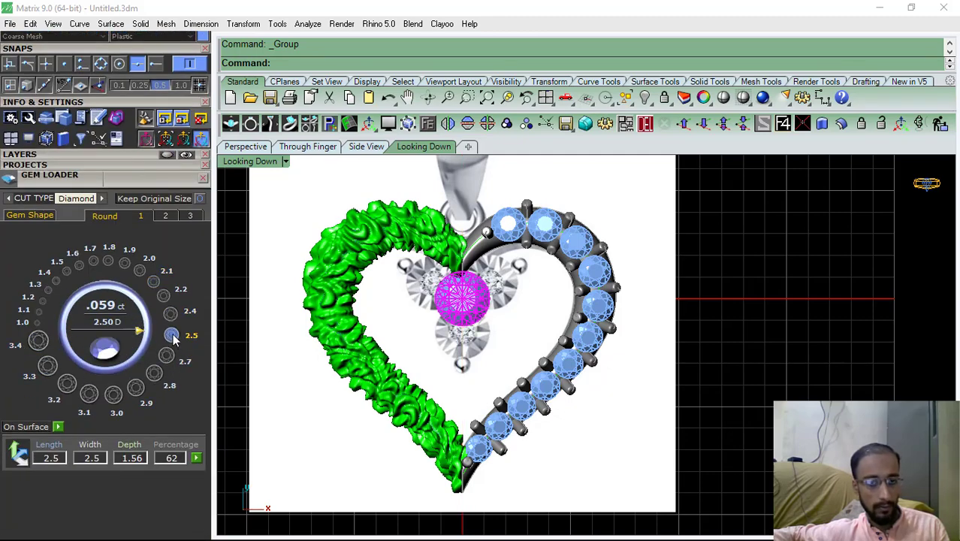
Move the new gem down onto the lowest of the three centre stones in the reference picture and close Gem Loader
scroll(459, 298, "up", 1)
left_click(460, 299)
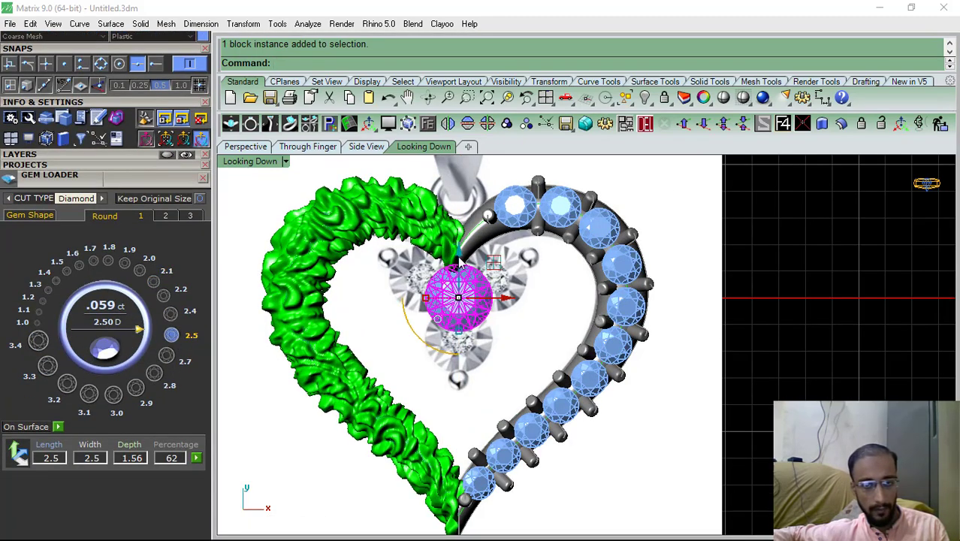
left_click_drag(458, 259, 460, 300)
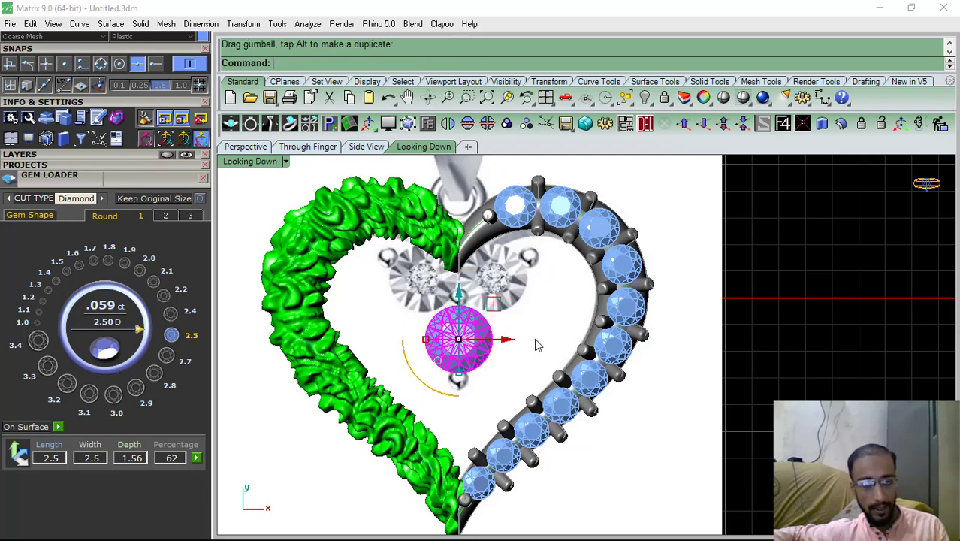
left_click(535, 339)
left_click(470, 346)
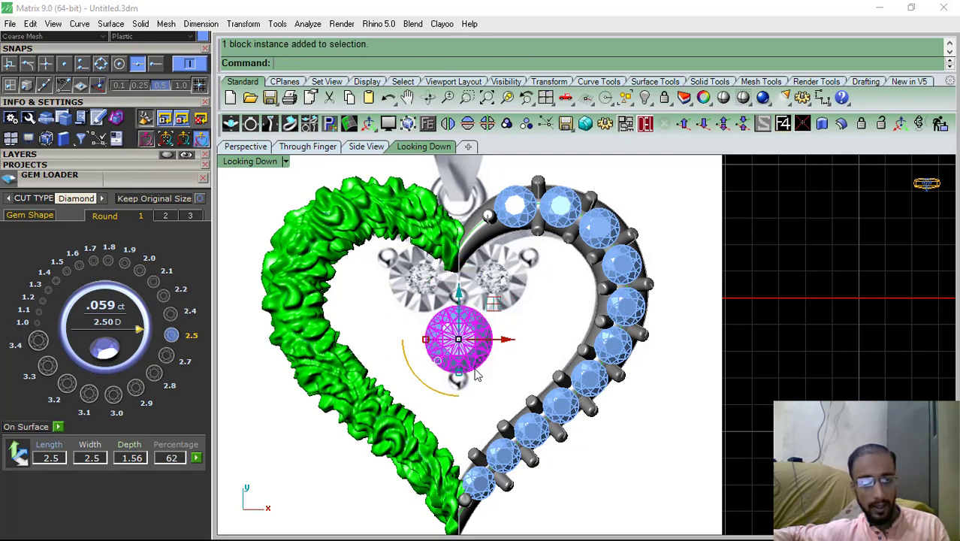
left_click(203, 179)
scroll(130, 437, "up", 3)
left_click(9, 211)
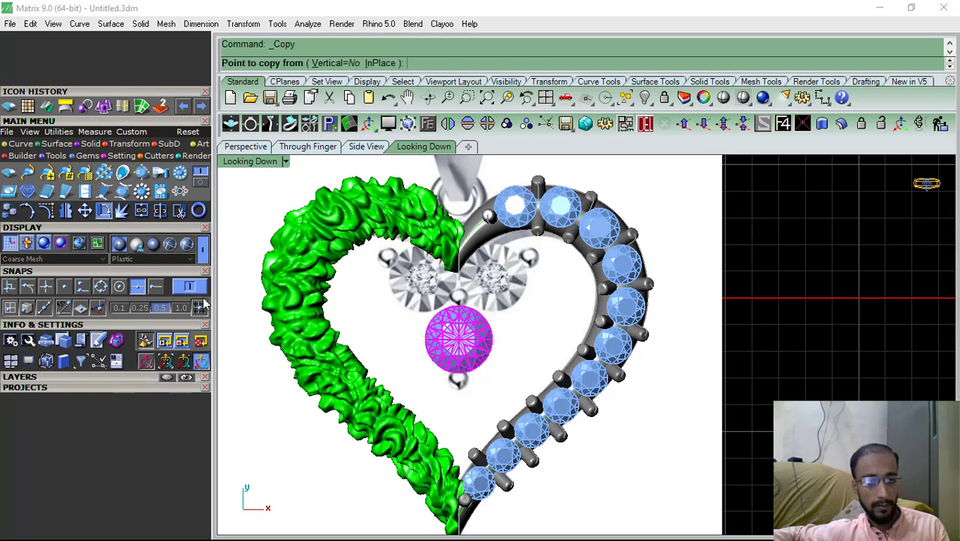
key("Escape")
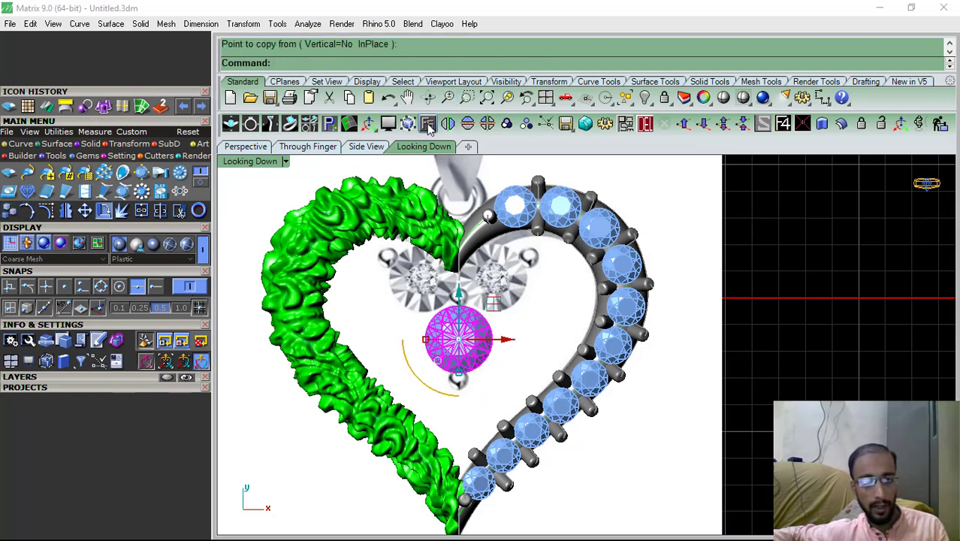
Run Gem Profile on the lower centre gem to get its circular outline curve, and close the tool
left_click(427, 124)
left_click(454, 290)
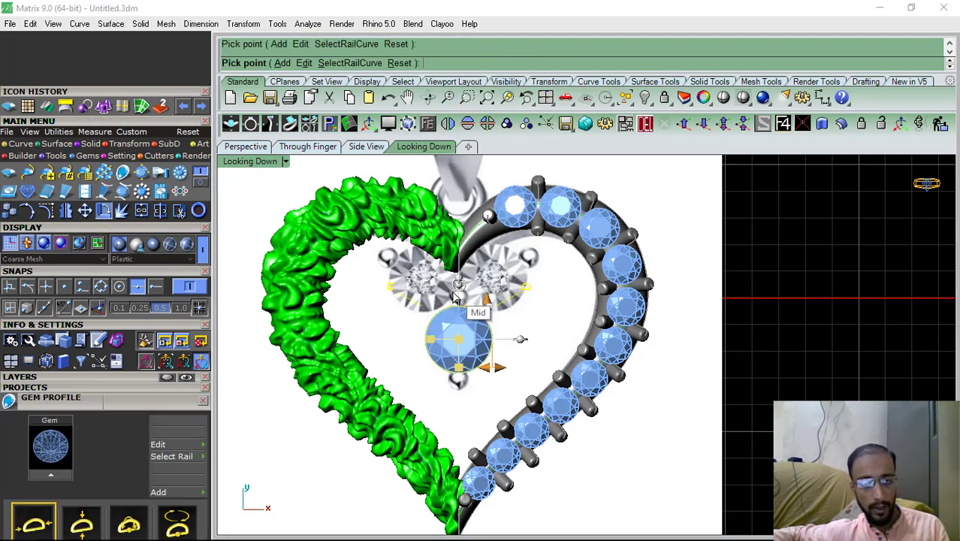
left_click(202, 400)
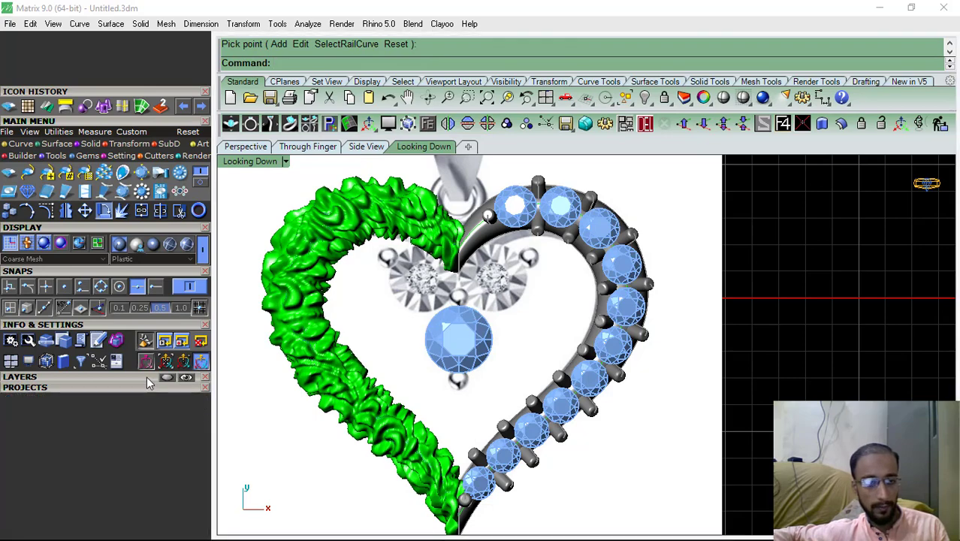
Open the layer list and hide the Lights and Gem 03 layers so only the lower centre gem's outline circle remains
left_click(147, 376)
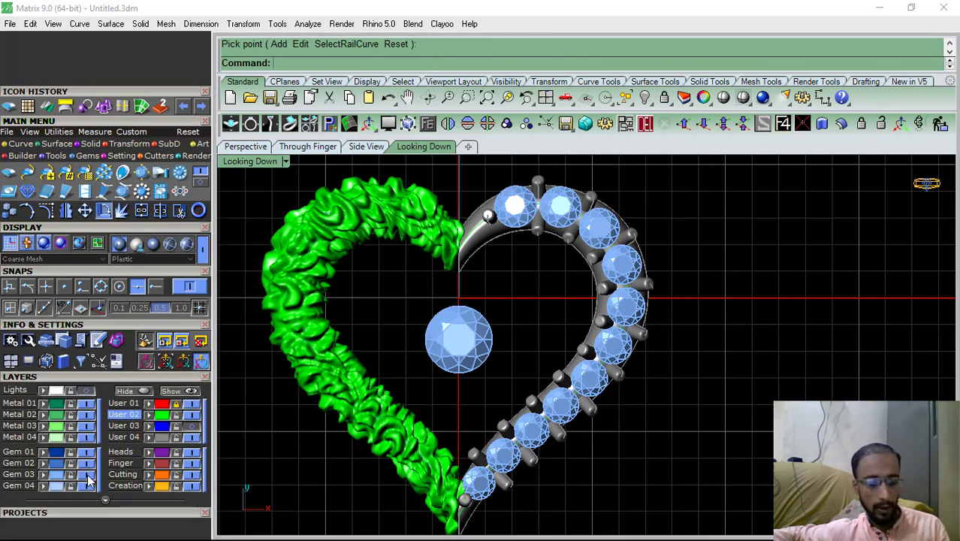
left_click(87, 476)
scroll(488, 311, "up", 4)
Offset the lower centre gem's outline circle inward to make a smaller concentric circle
left_click(485, 325)
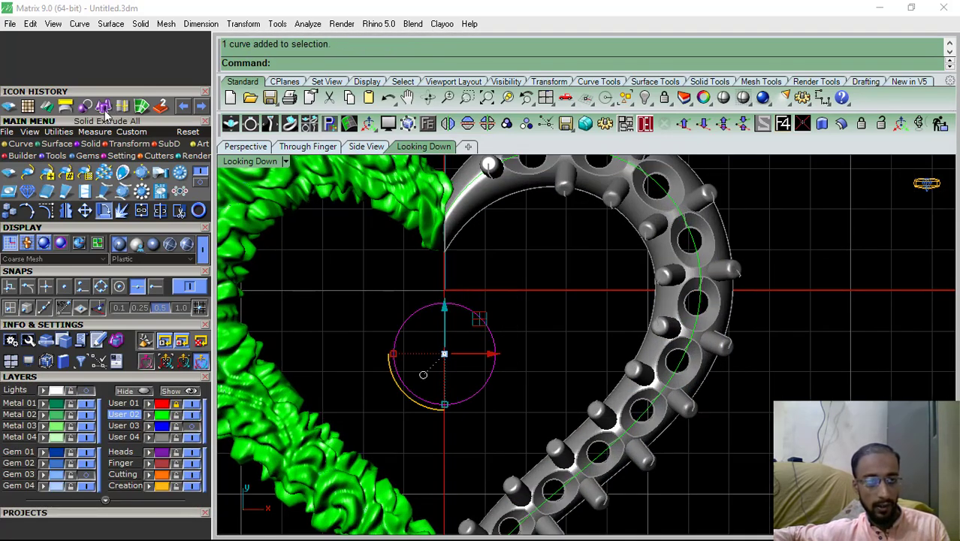
left_click(28, 144)
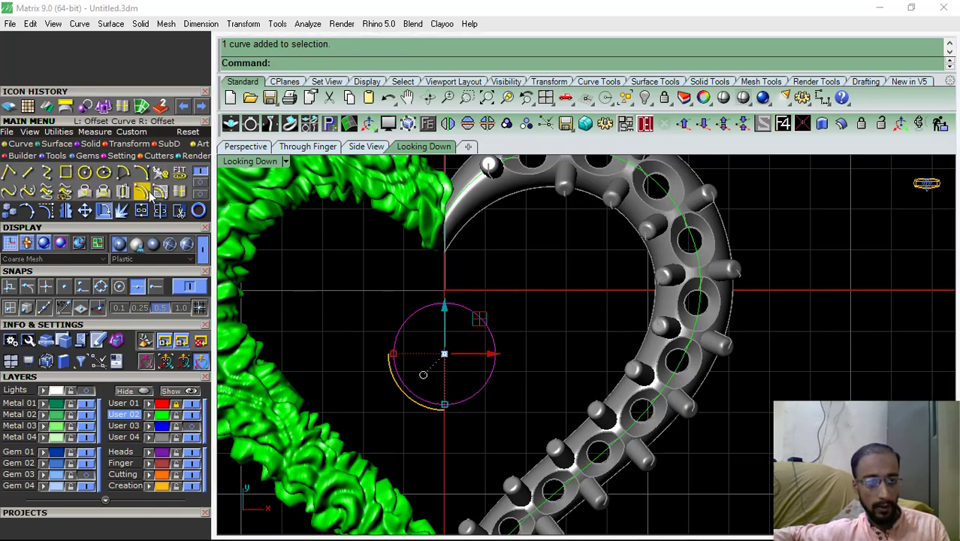
left_click(149, 195)
scroll(417, 332, "up", 4)
left_click(417, 332)
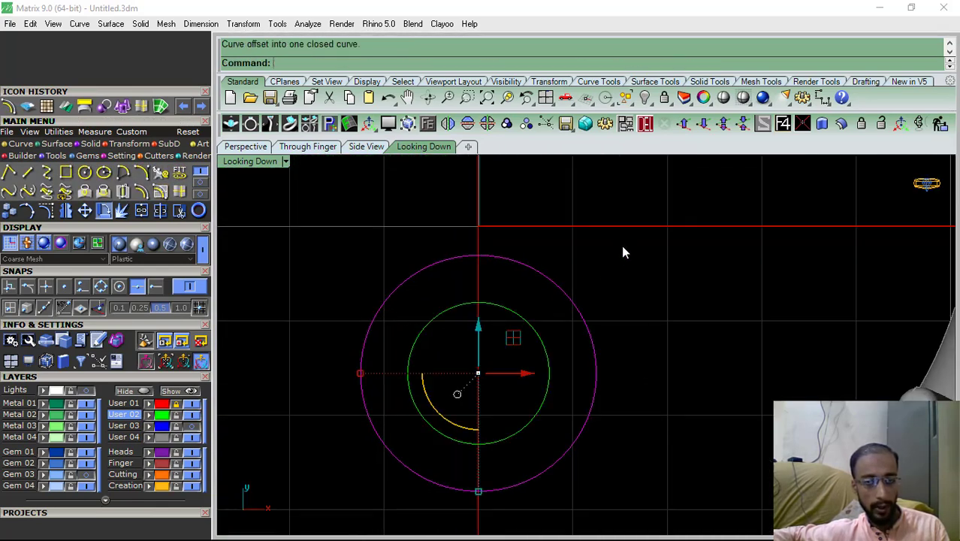
Create a planar surface from the two concentric circles and trim away its centre to leave a flat ring
left_click(57, 145)
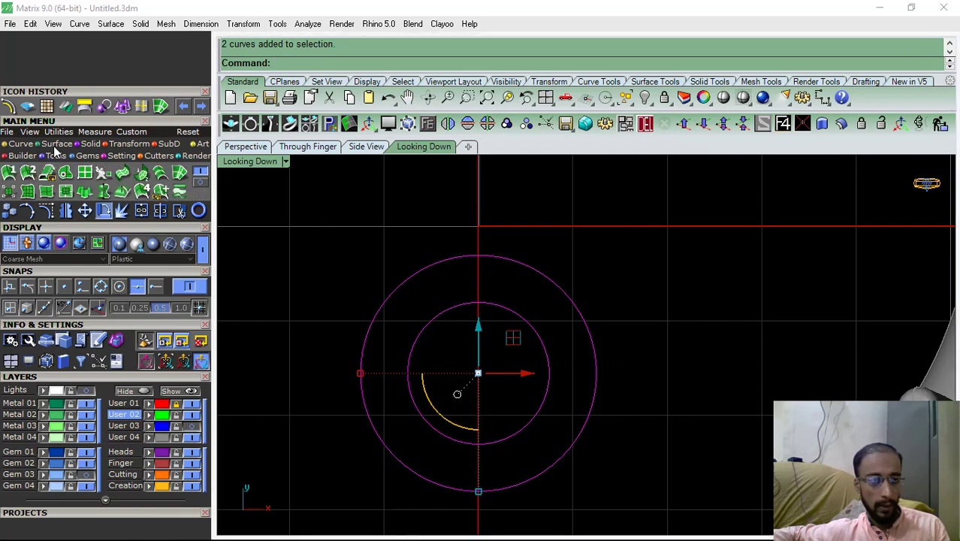
left_click(28, 192)
key("Return")
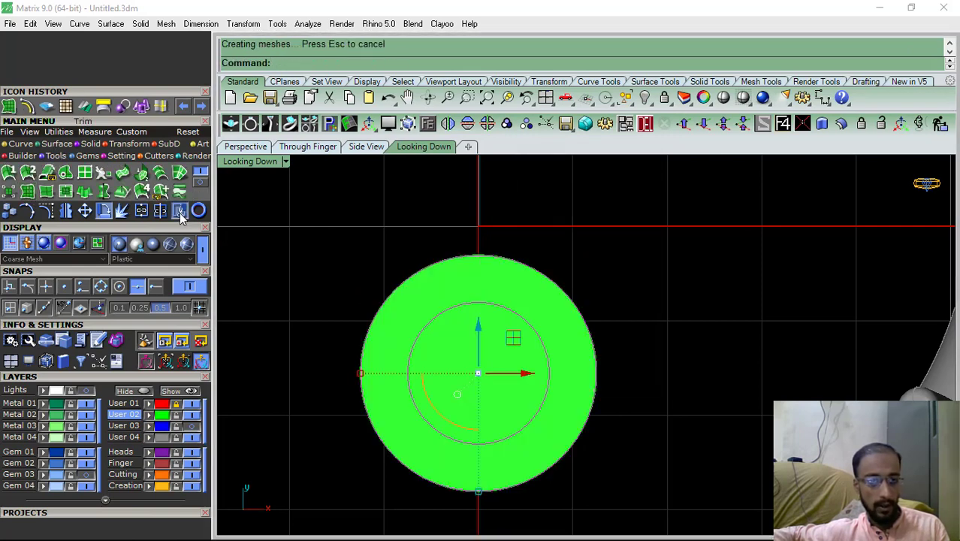
left_click(179, 210)
left_click(521, 338)
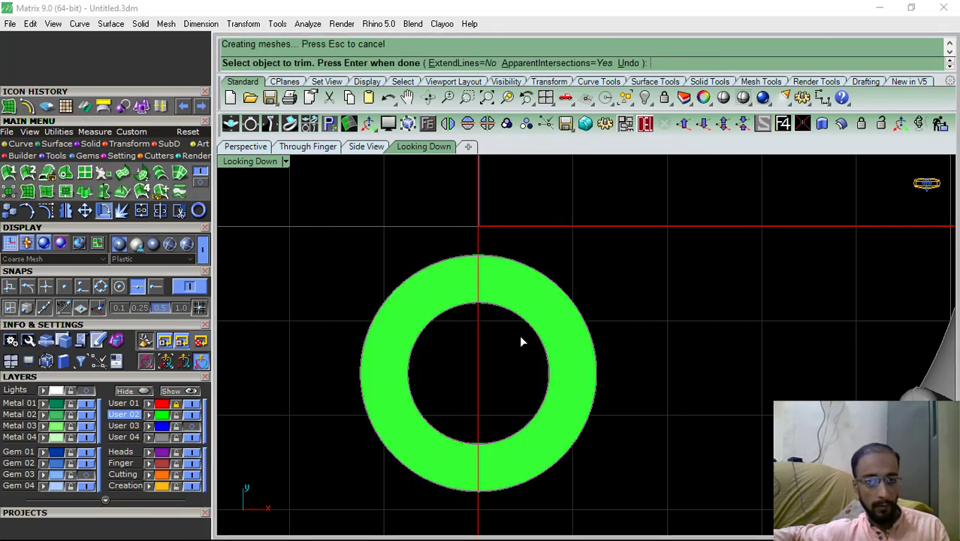
left_click(641, 130)
Offset the flat ring surface upward as a solid in the Perspective view and show the Gem 03 layer again
left_click(547, 306)
left_click(260, 147)
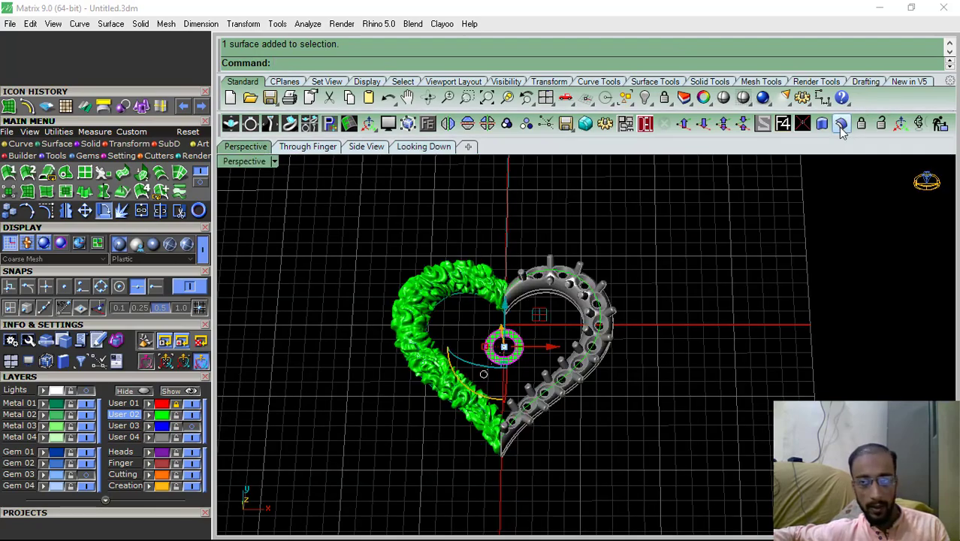
left_click(841, 128)
right_click_drag(538, 346, 566, 314)
scroll(538, 364, "up", 9)
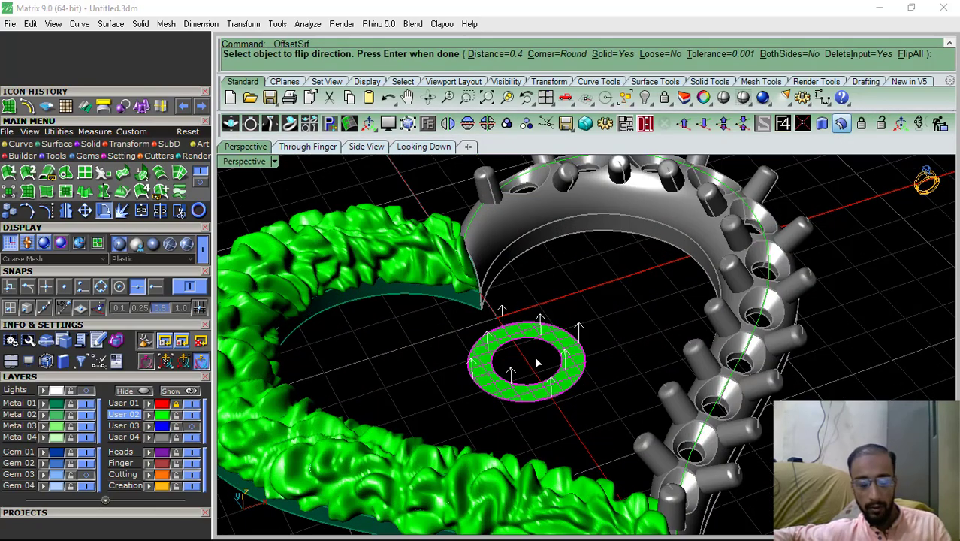
key("Return")
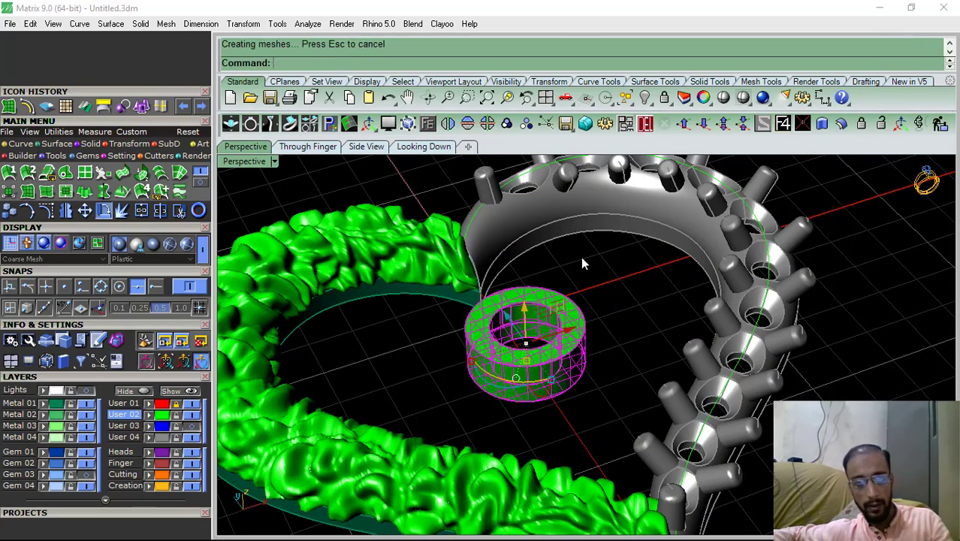
left_click(400, 356)
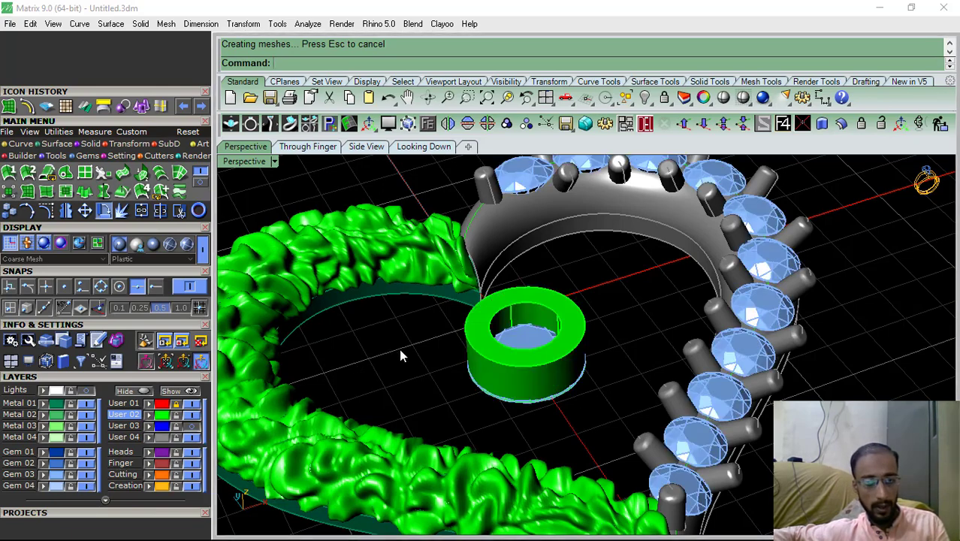
Raise the lower centre gem to the top of the solid ring and group the gem with the ring
left_click(517, 338)
left_click_drag(526, 329, 539, 300)
left_click(548, 372, "shift")
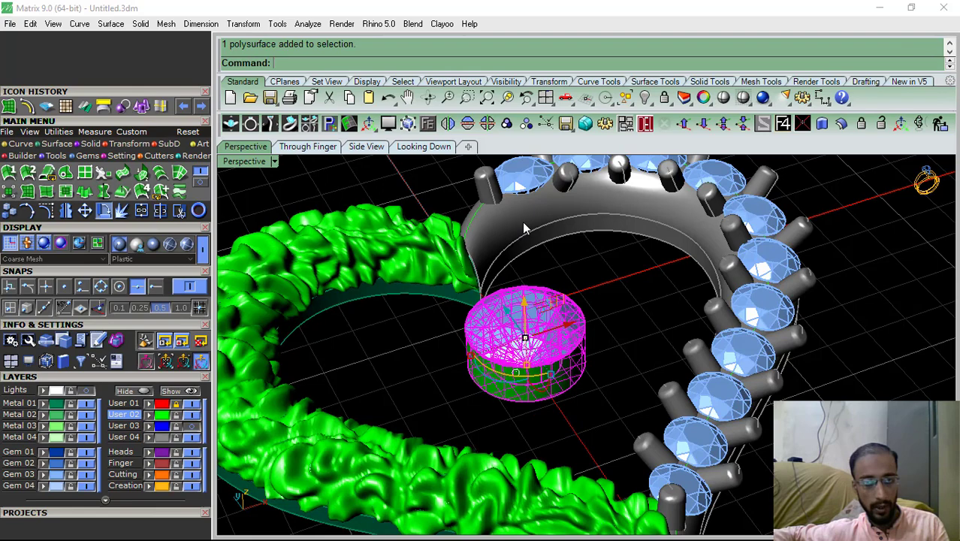
left_click(506, 123)
Show the Lights layer reference picture in the Looking Down view and copy the gem-and-ring group onto the upper left centre stone
left_click(424, 145)
key("Escape")
scroll(467, 350, "down", 5)
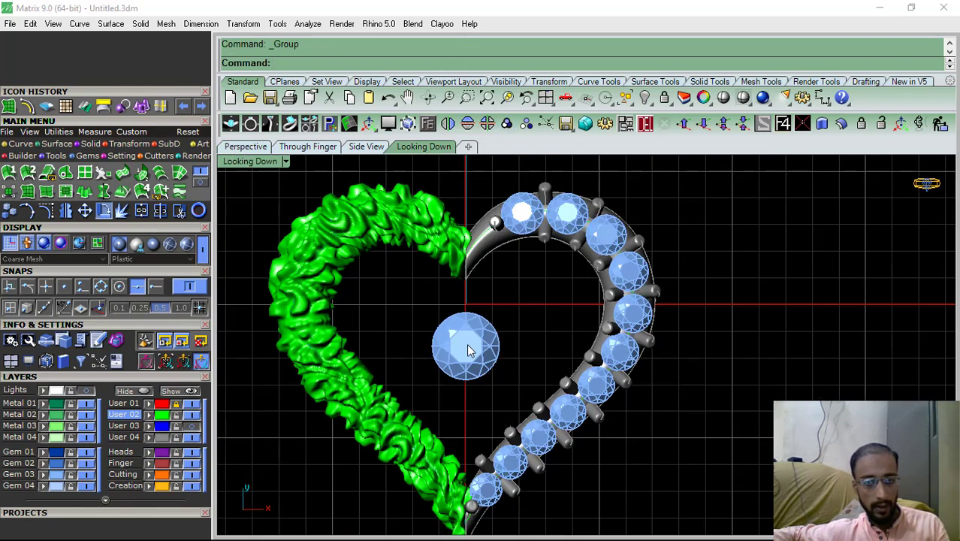
left_click(467, 349)
left_click(69, 391)
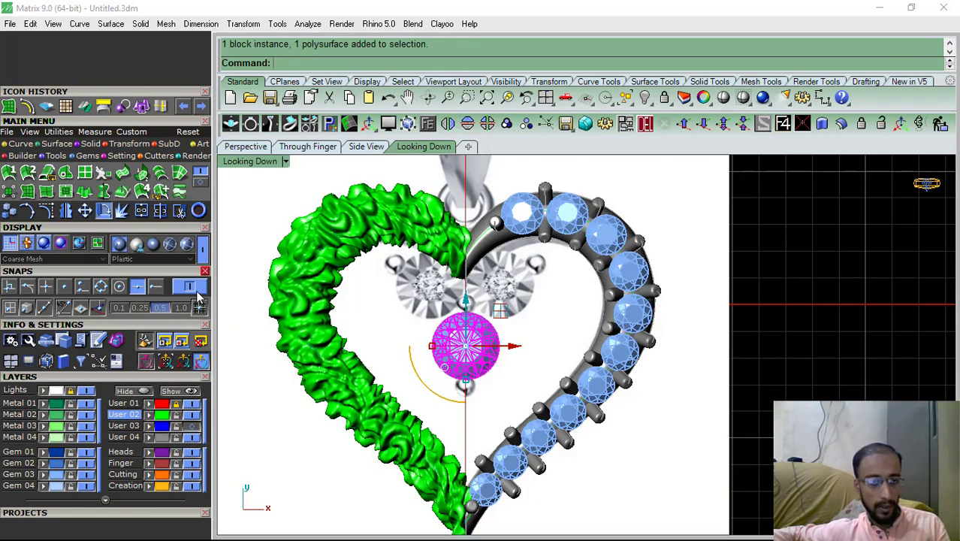
left_click(9, 211)
left_click(480, 349)
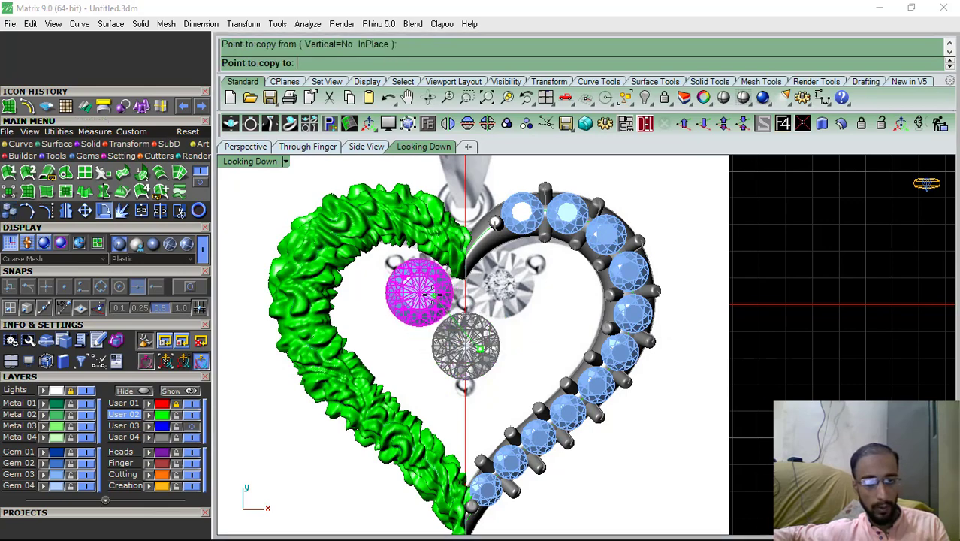
scroll(431, 292, "up", 5)
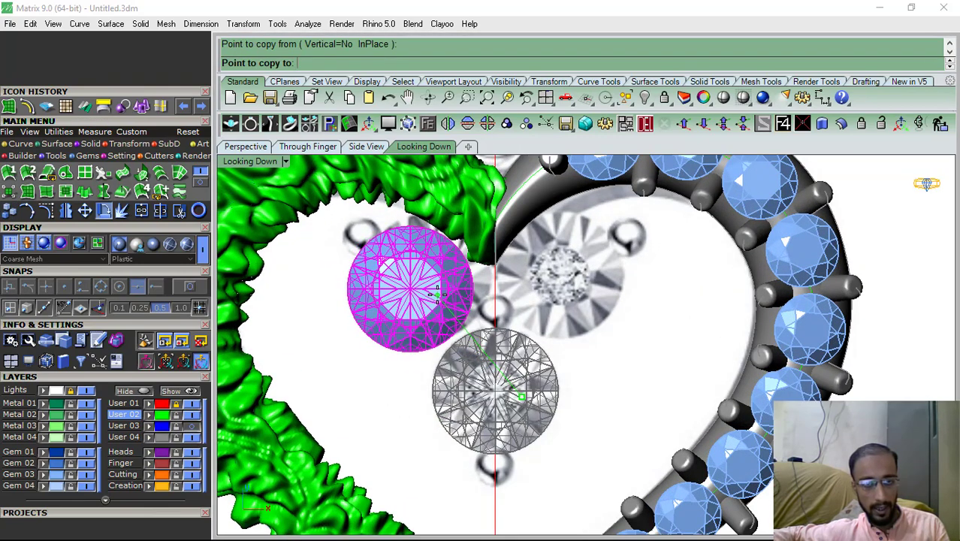
left_click(440, 295)
key("Return")
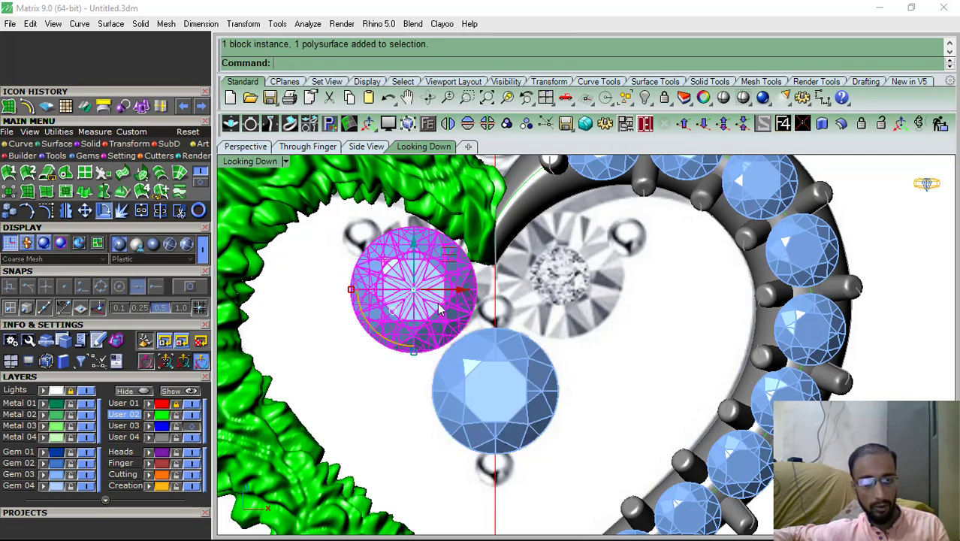
Mirror the upper left gem-and-ring group across the vertical centre axis
left_click(451, 126)
left_click(680, 322)
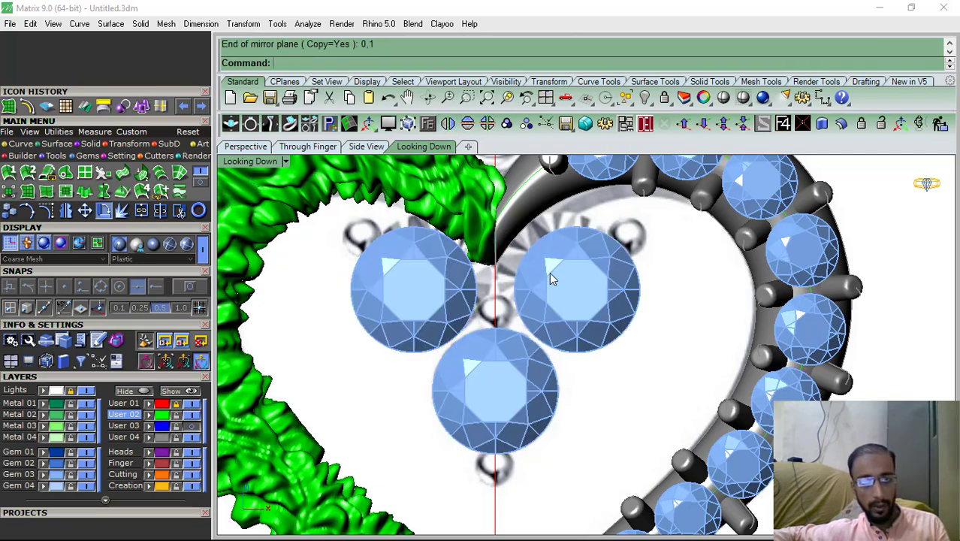
Compare the position and spacing of the three centre gems with the reference picture
scroll(511, 266, "down", 4)
right_click_drag(500, 263, 495, 292)
scroll(403, 272, "up", 2)
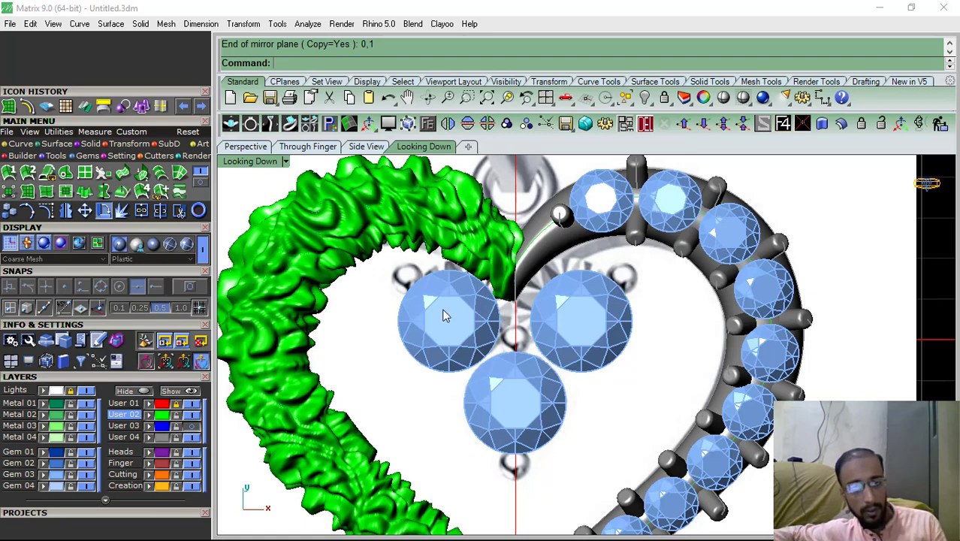
scroll(443, 313, "down", 3)
right_click_drag(447, 353, 467, 359)
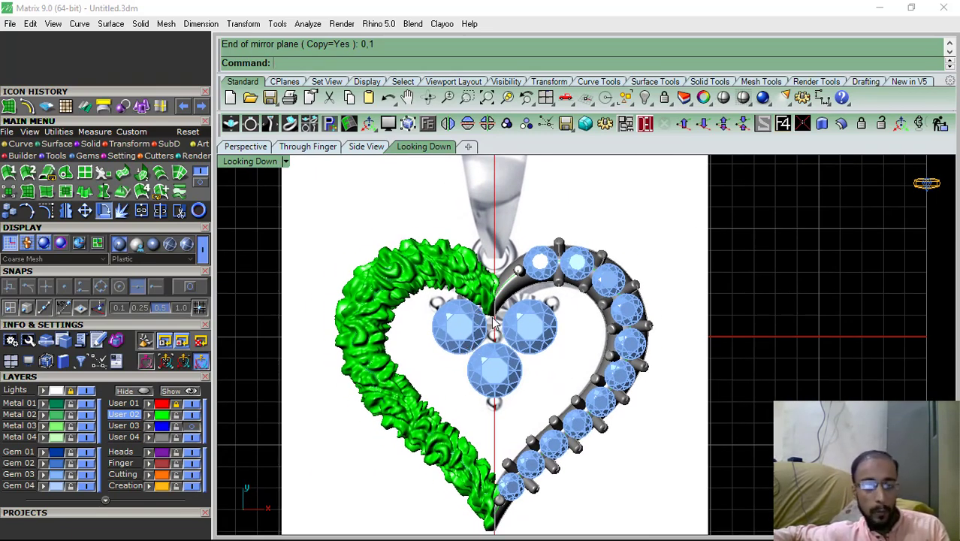
right_click_drag(494, 331, 446, 359)
scroll(475, 333, "up", 6)
scroll(454, 324, "down", 4)
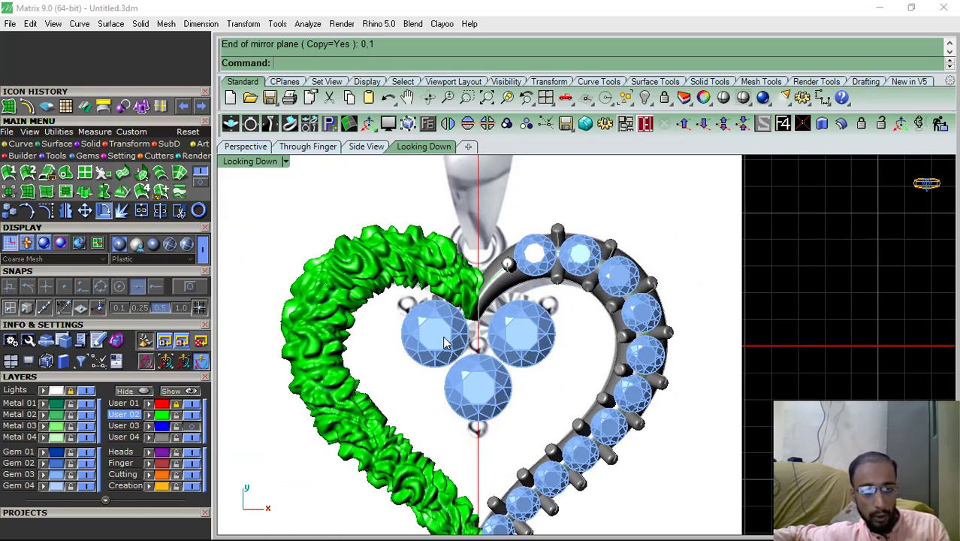
scroll(432, 333, "up", 3)
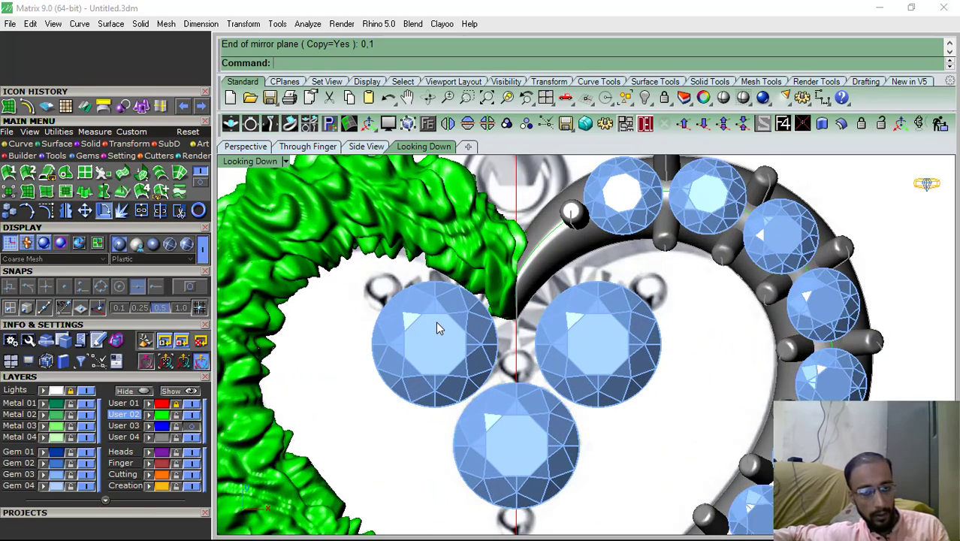
left_click(437, 362)
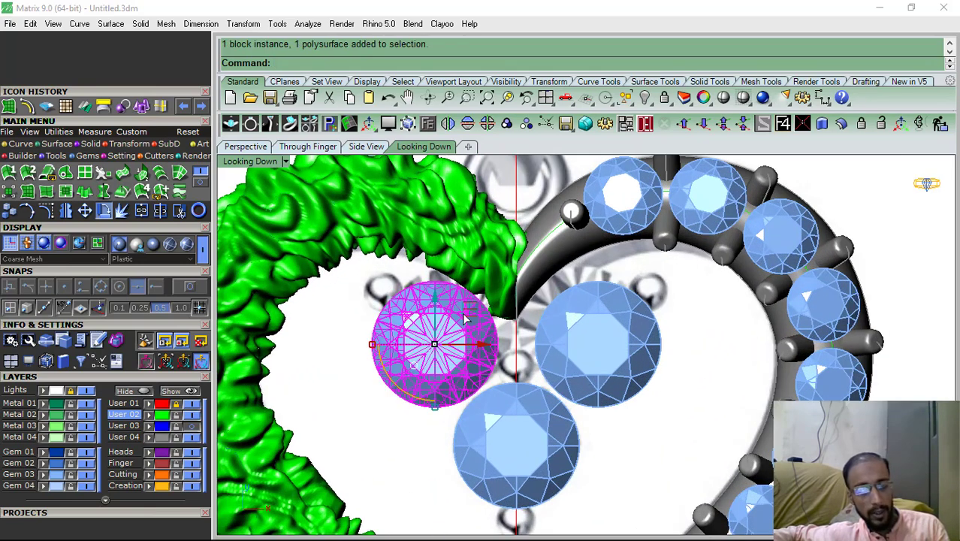
left_click_drag(437, 362, 391, 363)
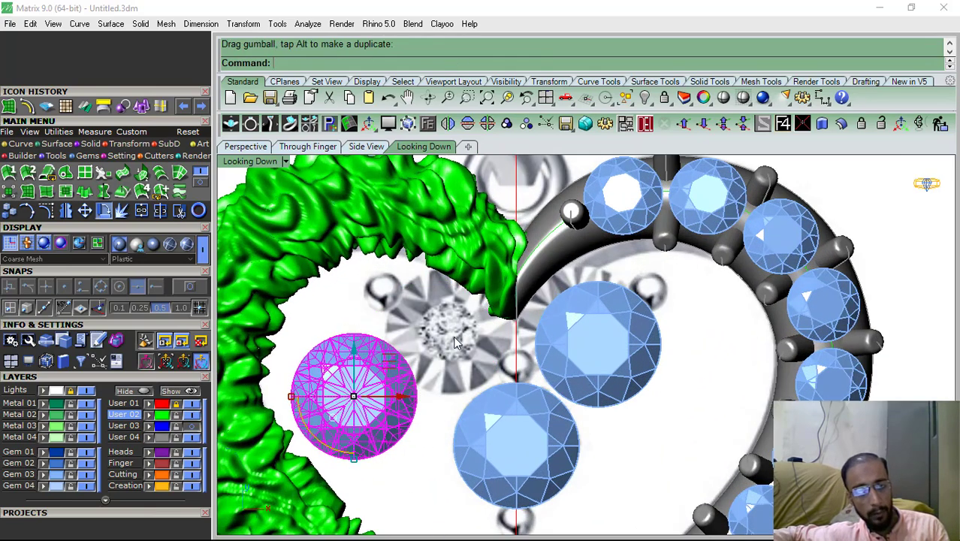
key("ctrl+z")
key("Escape")
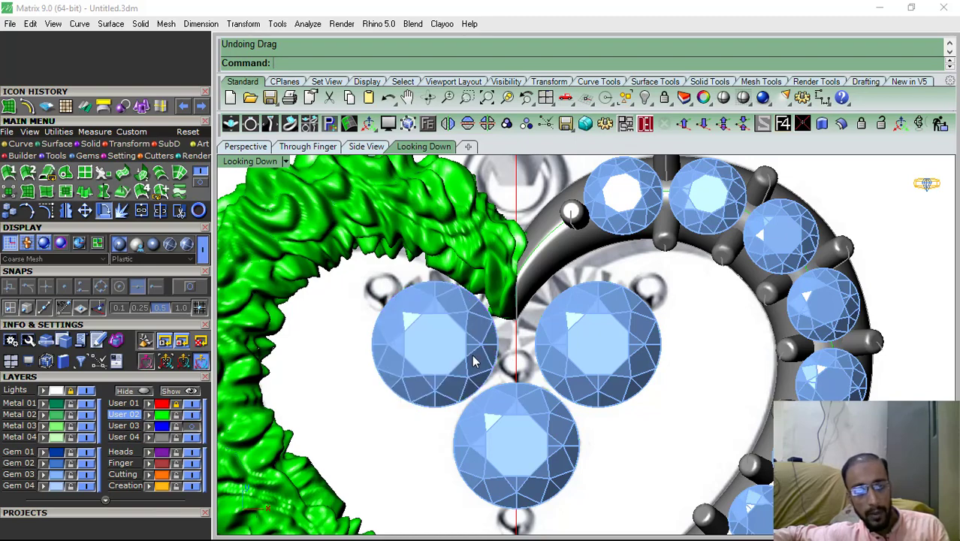
left_click(473, 361)
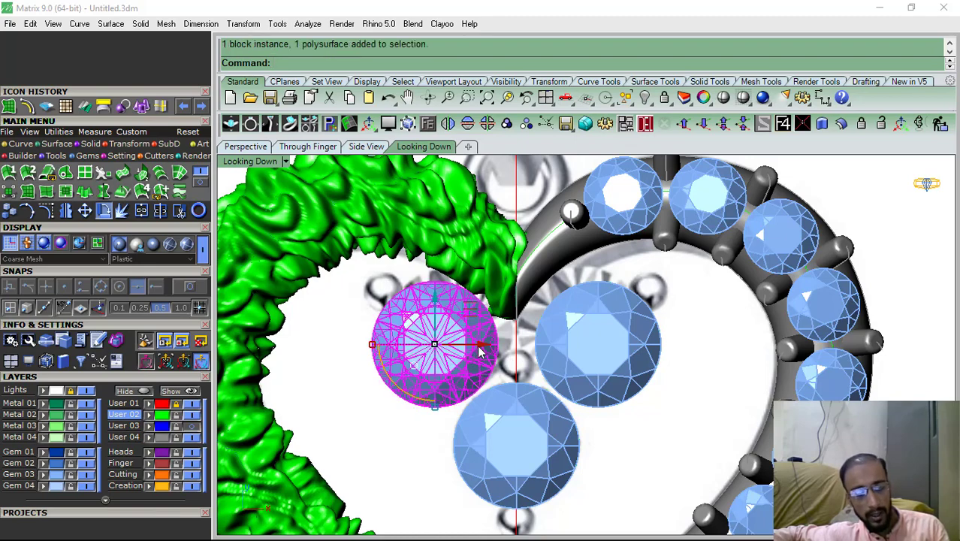
key("Escape")
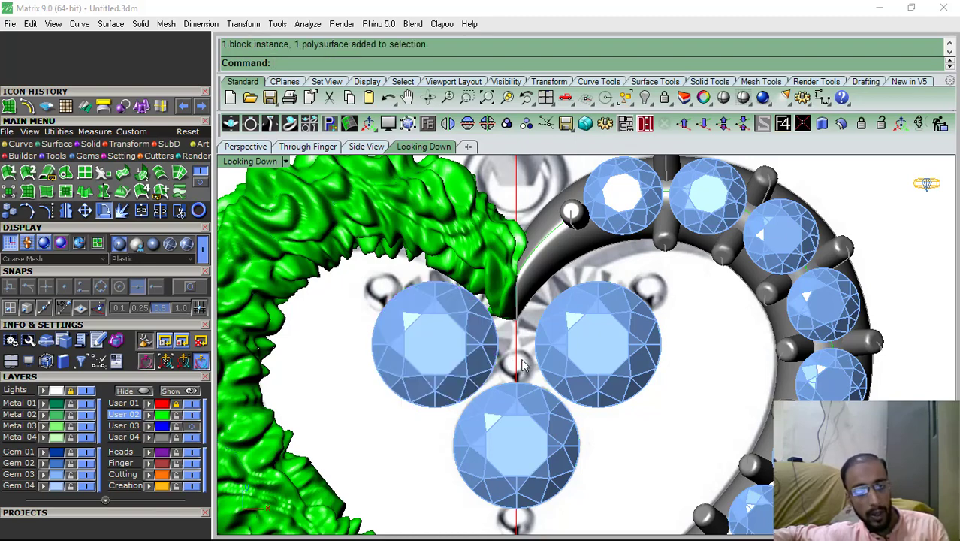
Nudge the upper left gem group slightly toward the centre axis and the lower gem group slightly down
scroll(484, 286, "down", 6)
mouse_move(502, 343)
right_mouse_down()
mouse_move(539, 342)
mouse_move(516, 339)
right_mouse_up()
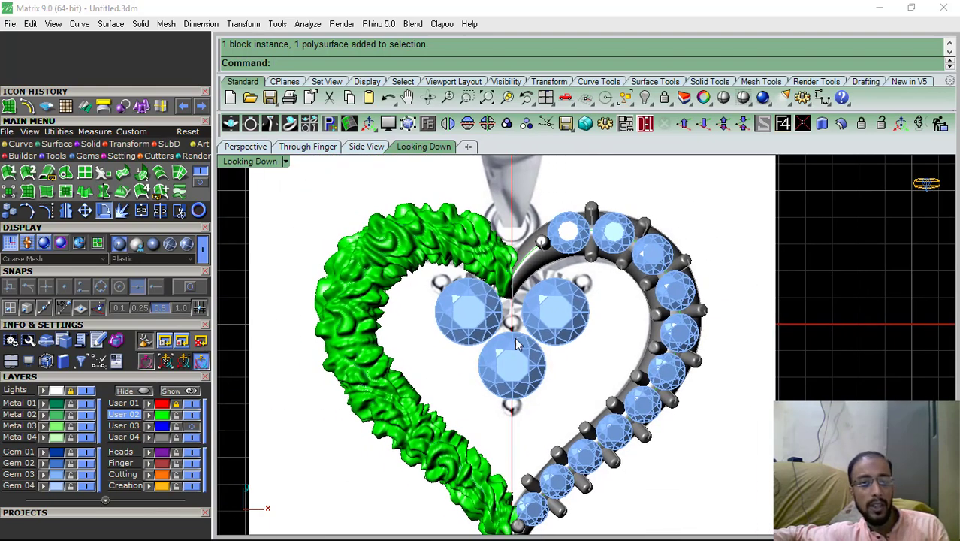
scroll(508, 300, "up", 3)
scroll(506, 304, "down", 5)
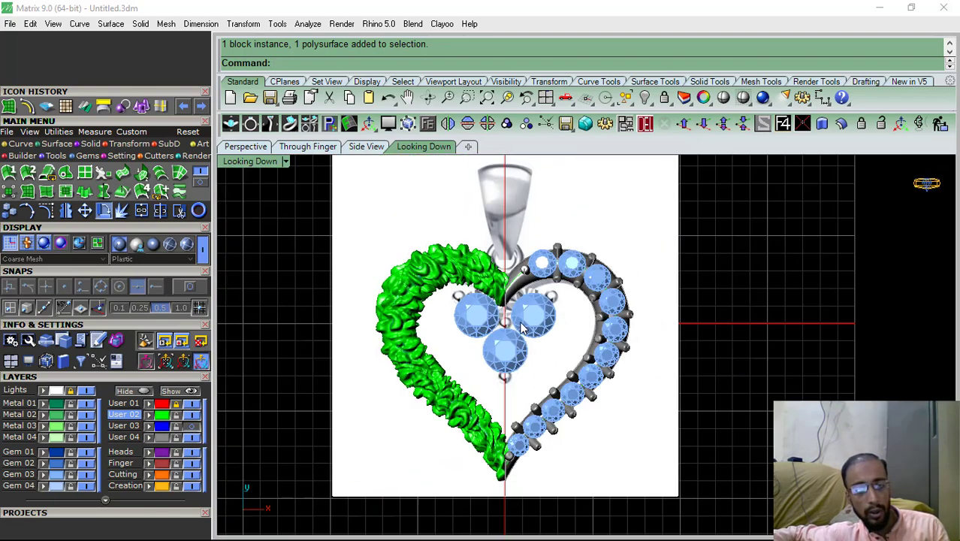
scroll(488, 331, "up", 4)
scroll(484, 339, "up", 2)
left_click(469, 336)
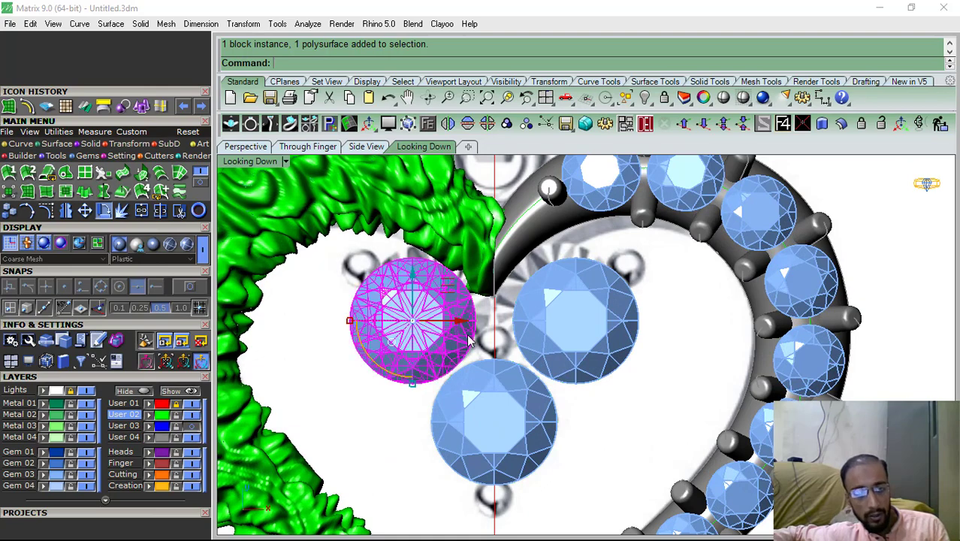
left_click_drag(466, 336, 505, 419)
key("alt")
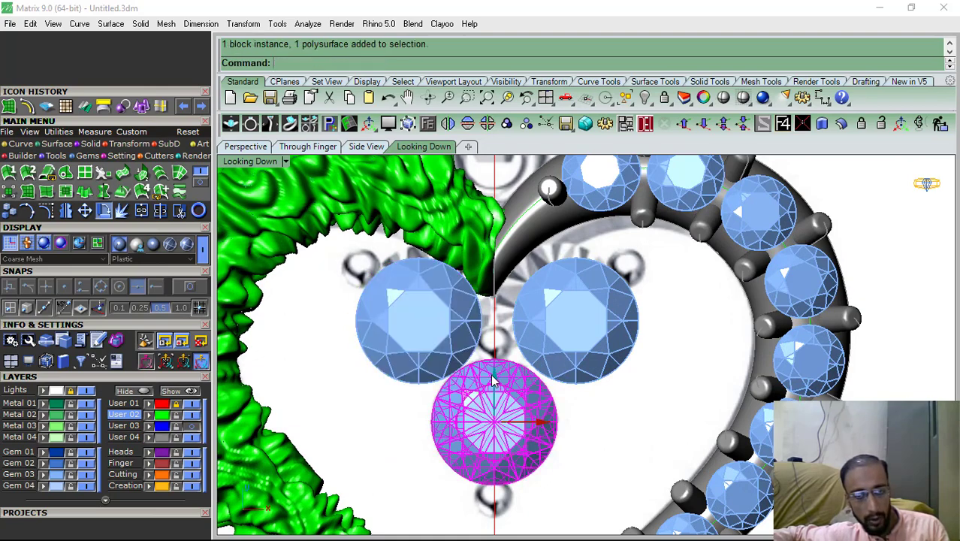
left_click_drag(492, 379, 577, 340)
Delete the upper right gem group and replace it by mirroring the upper left group across the vertical centre axis
key("alt")
key("Delete")
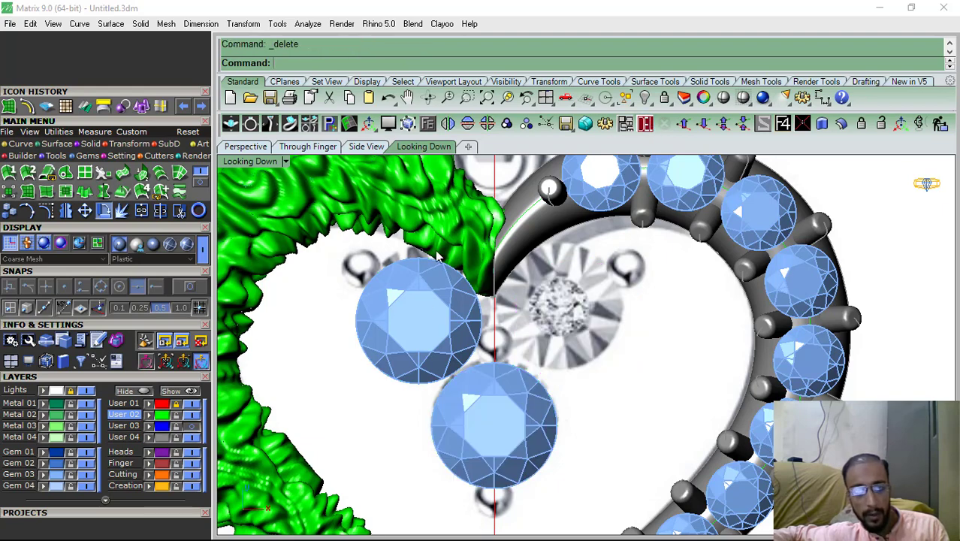
left_click(421, 323)
left_click(448, 125)
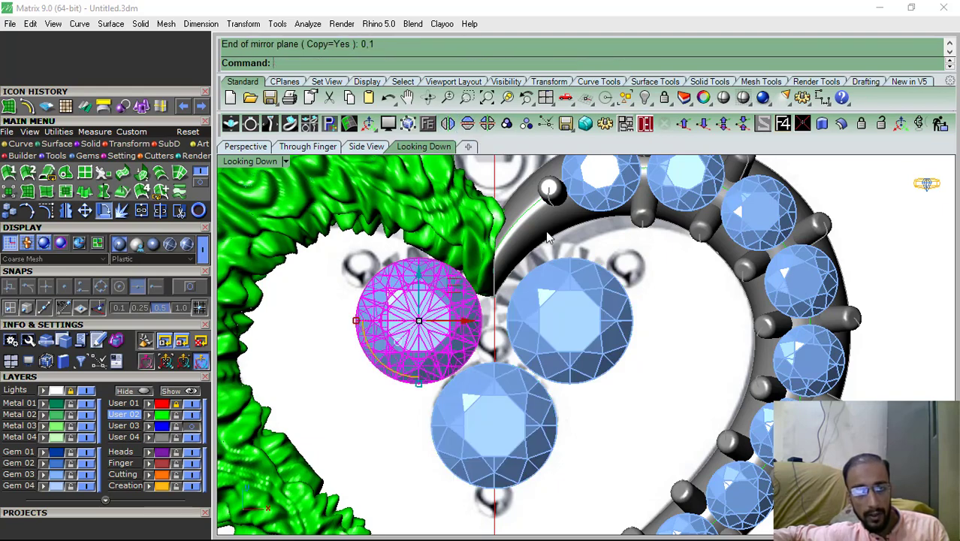
key("Escape")
scroll(518, 318, "down", 6)
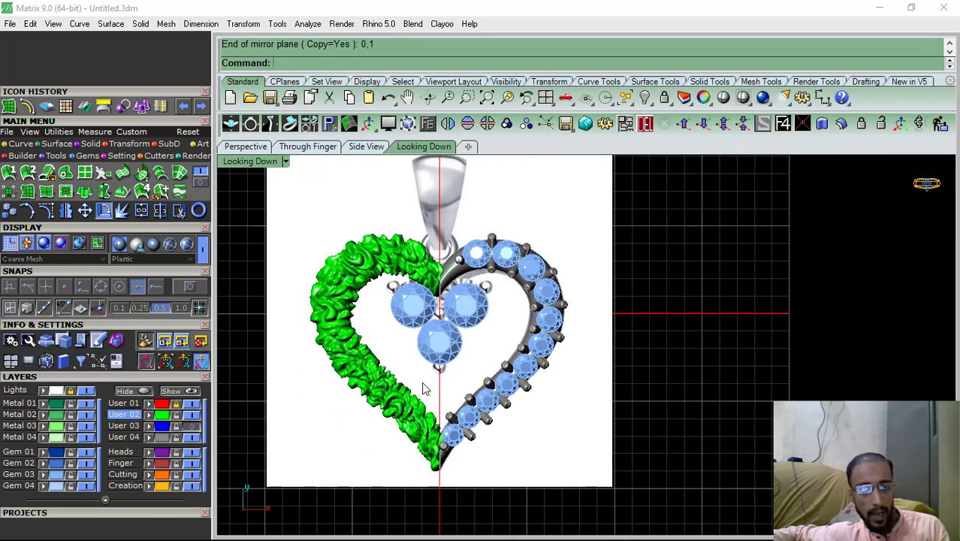
left_click(246, 146)
left_click(84, 392)
right_click_drag(491, 329, 513, 306, "shift")
left_click(90, 144)
left_click(103, 192)
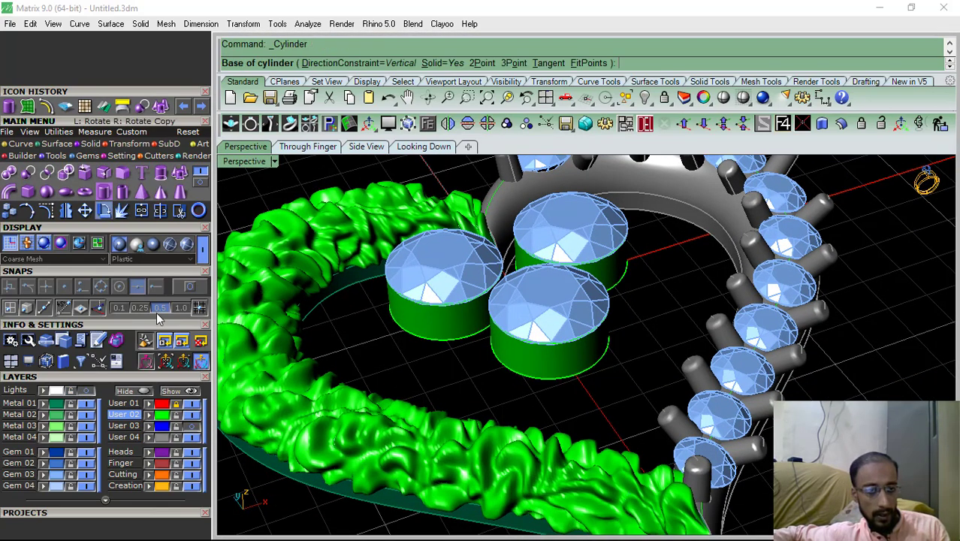
left_click(598, 388)
scroll(593, 369, "up", 1)
right_click_drag(593, 370, 557, 360)
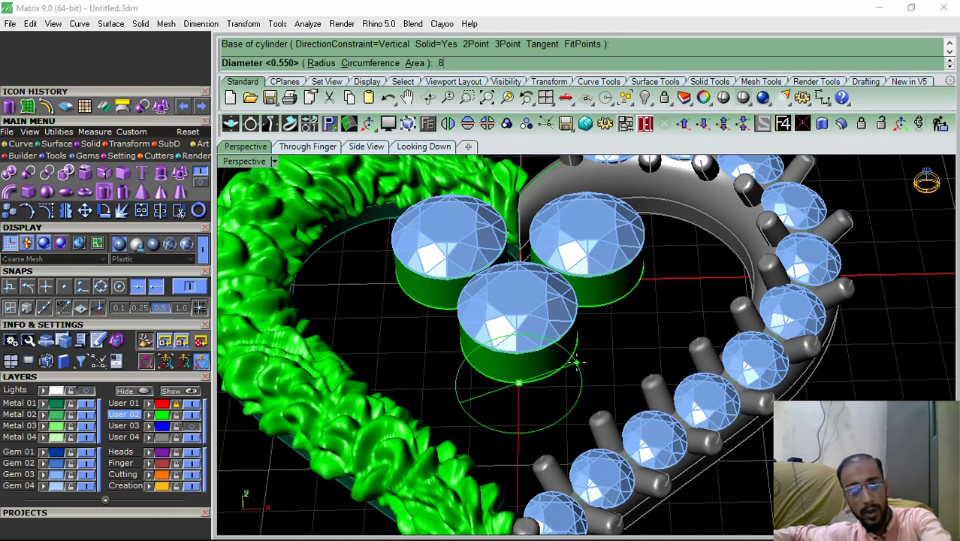
type(".8")
key("Return")
left_click(365, 146)
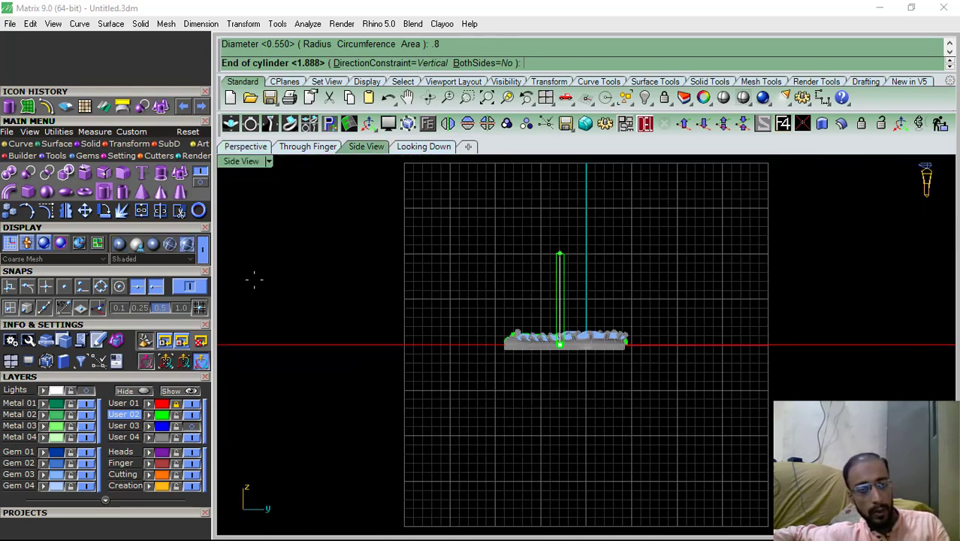
left_click(189, 287)
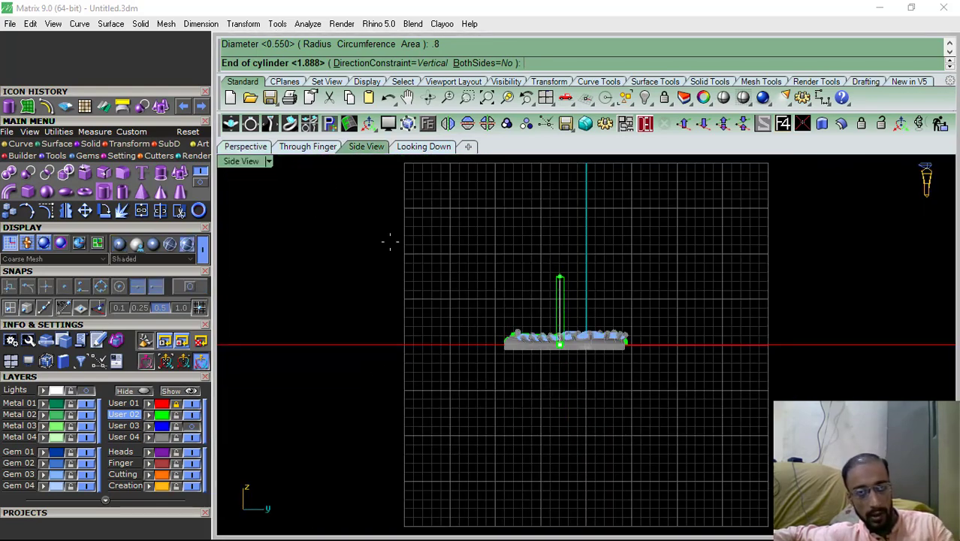
key("Escape")
Select the three centre gems with their ring seats and raise them vertically above the heart frame
left_click(249, 149)
right_click_drag(523, 366, 574, 431)
left_click(565, 379)
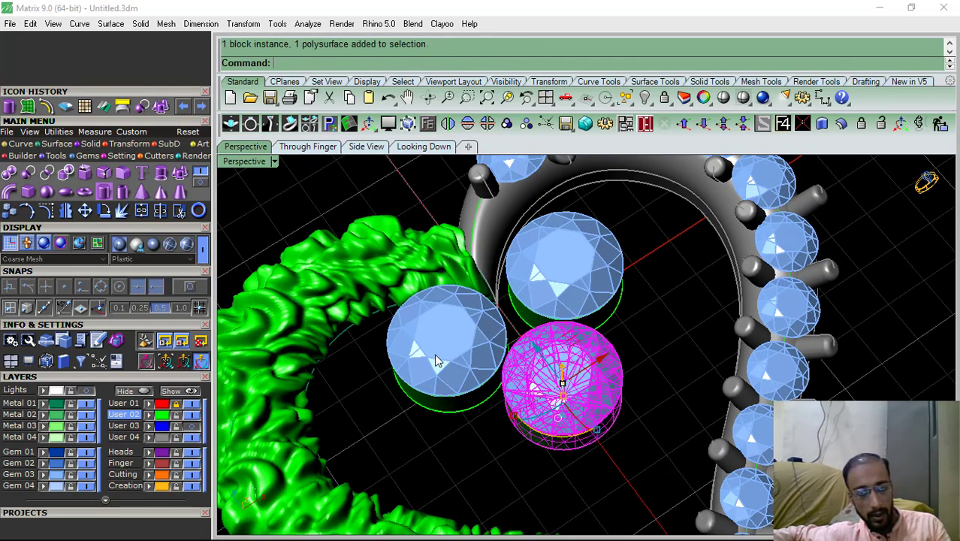
left_click(437, 363, "shift")
left_click(567, 263, "shift")
right_click_drag(482, 415, 556, 276)
right_click_drag(556, 276, 563, 368, "shift")
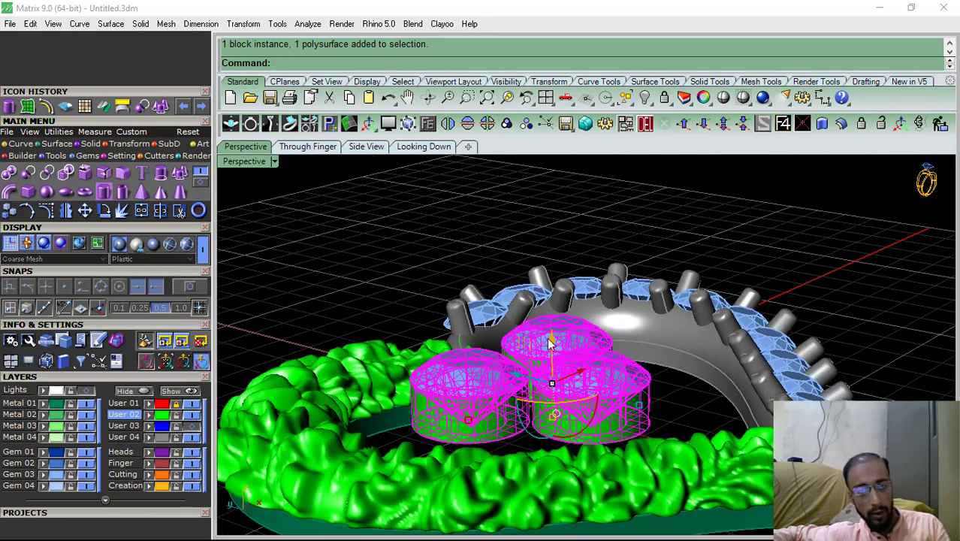
left_click_drag(548, 343, 548, 251)
left_click(673, 237)
right_click_drag(672, 236, 652, 342)
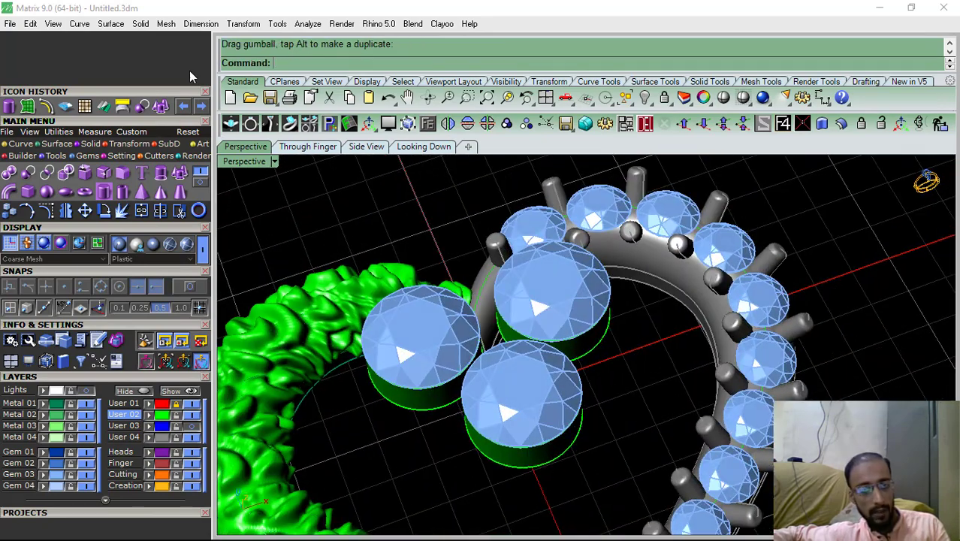
Build a vertical cylinder prong of diameter 0.8 at the lower gem seat's outer edge, reaching from the seat's base to above the gem
left_click(7, 107)
left_click(189, 286)
left_click(546, 464)
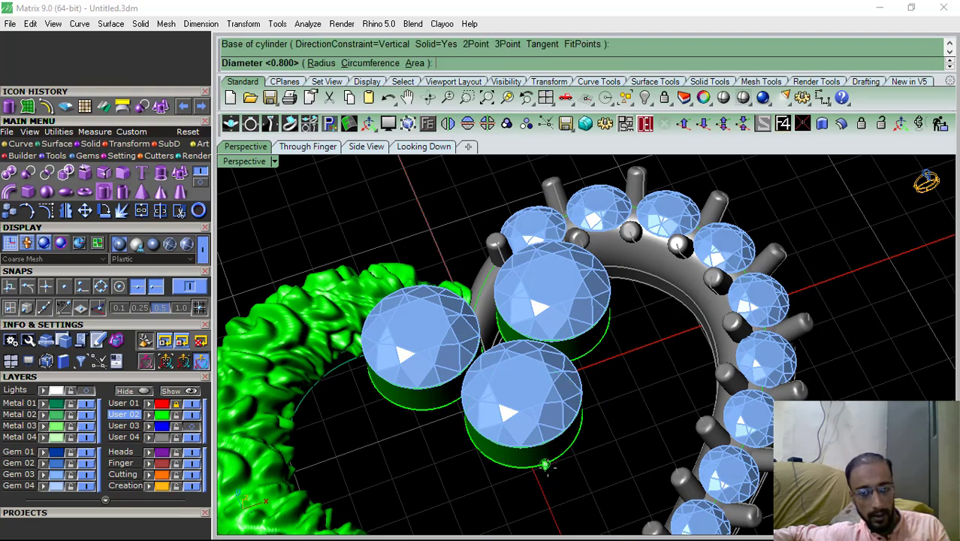
right_click_drag(559, 456, 570, 406)
key("Return")
left_click(364, 148)
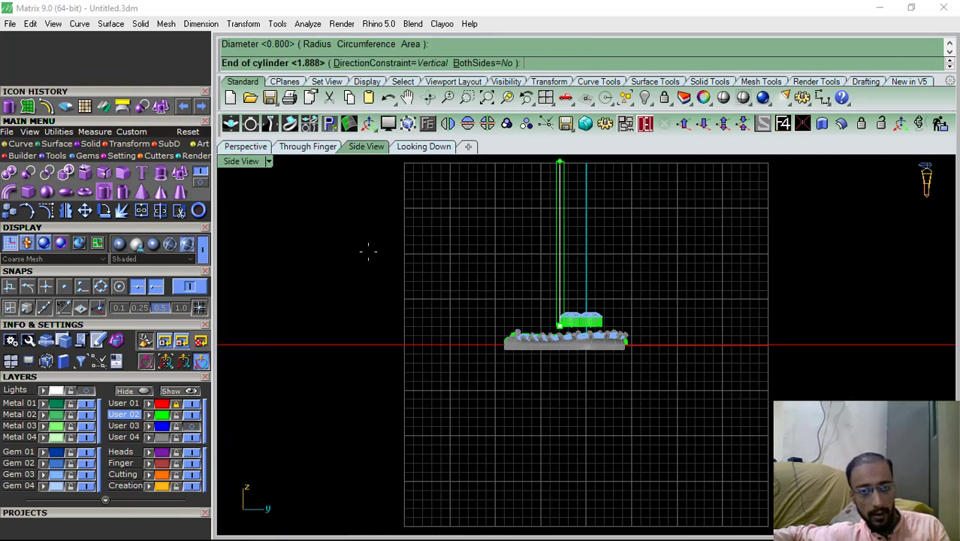
scroll(567, 282, "up", 4)
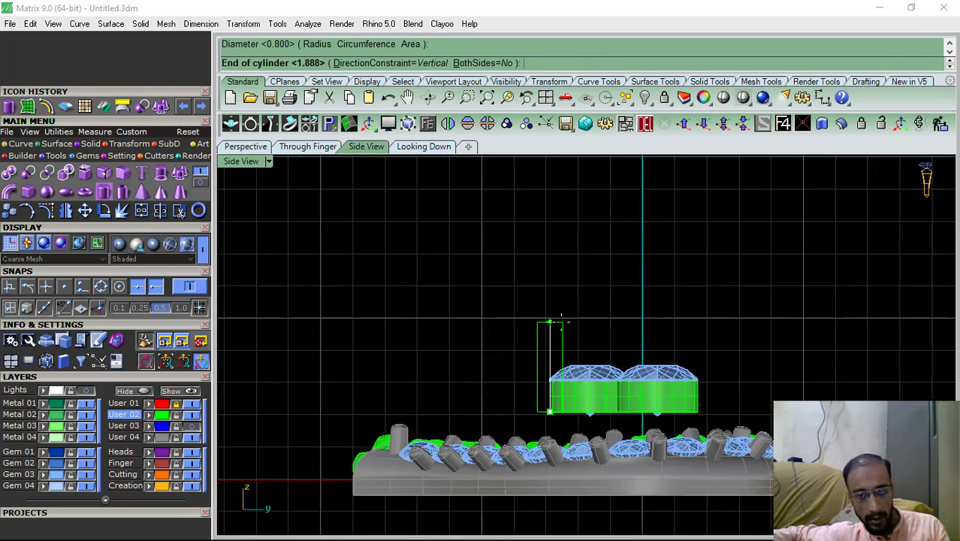
scroll(555, 353, "up", 5)
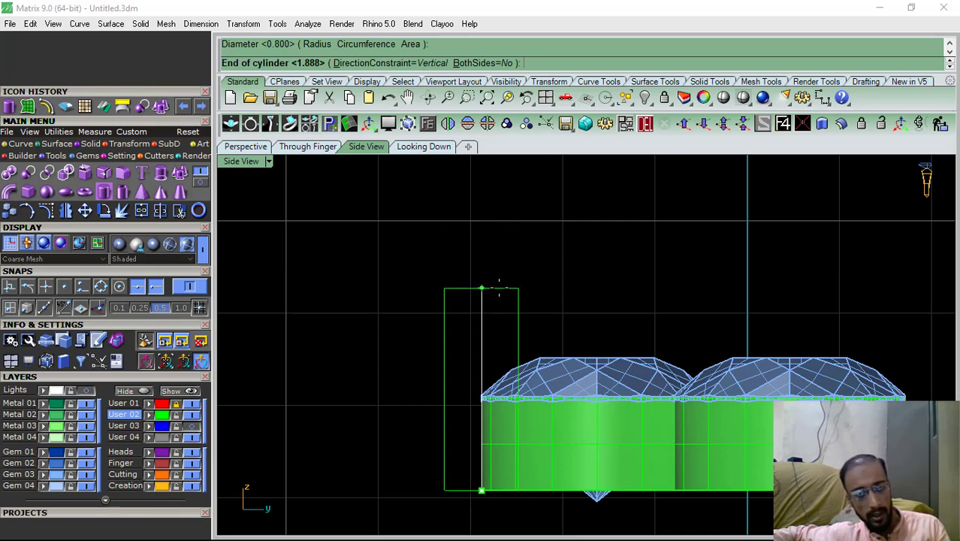
left_click(498, 288)
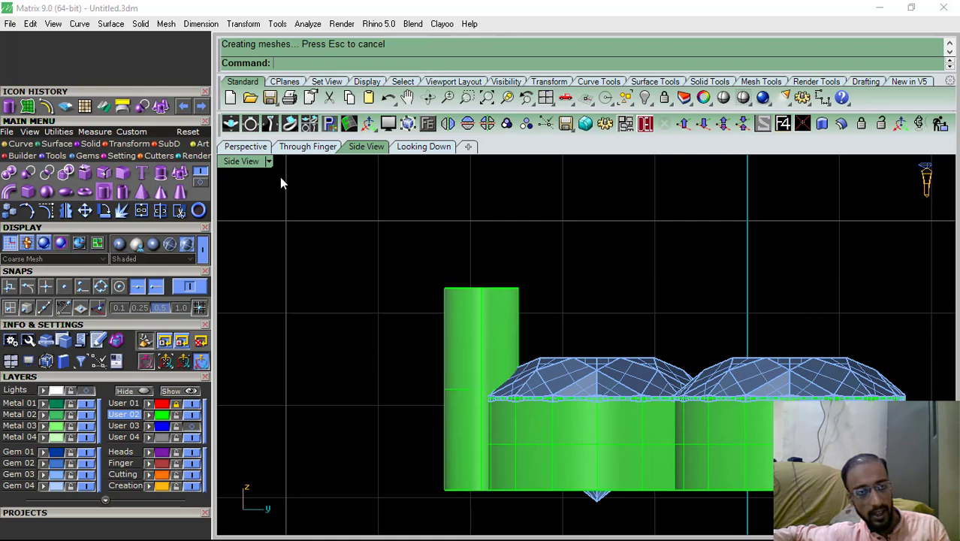
Fillet the top edge of the prong with a radius of 0.22
left_click(123, 174)
left_click_drag(578, 232, 317, 304)
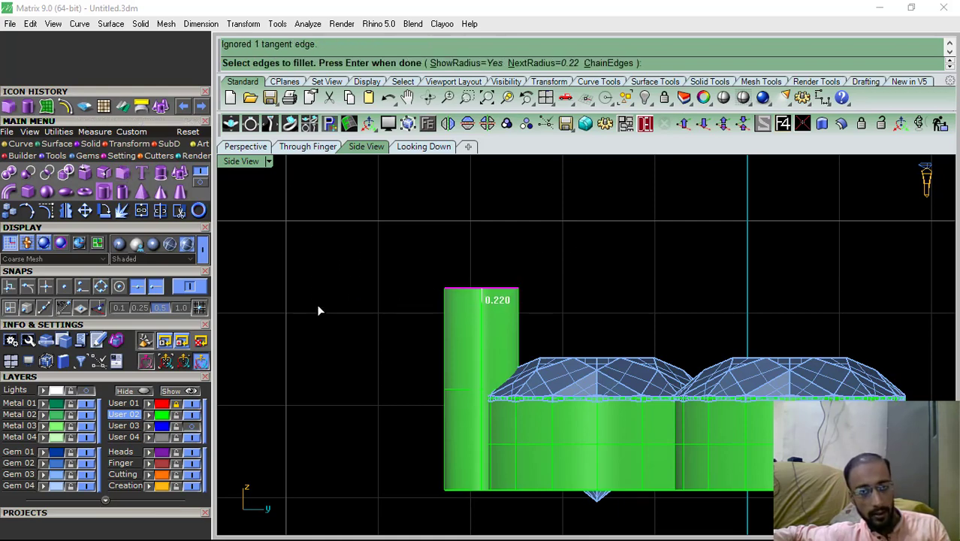
right_click(529, 253)
key("Return")
Copy the rounded prong to the outer upper edge of the upper left gem, matching the reference picture
left_click(487, 327)
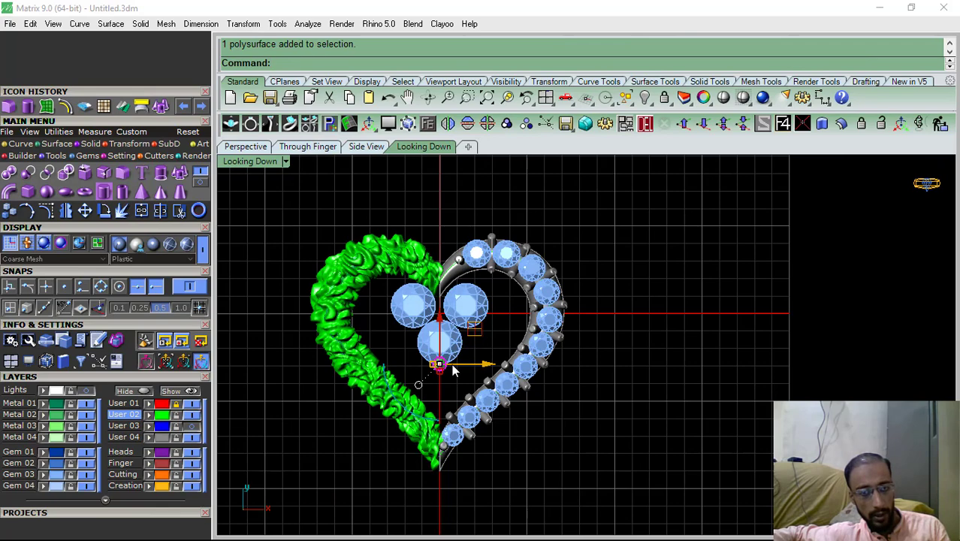
scroll(451, 363, "up", 5)
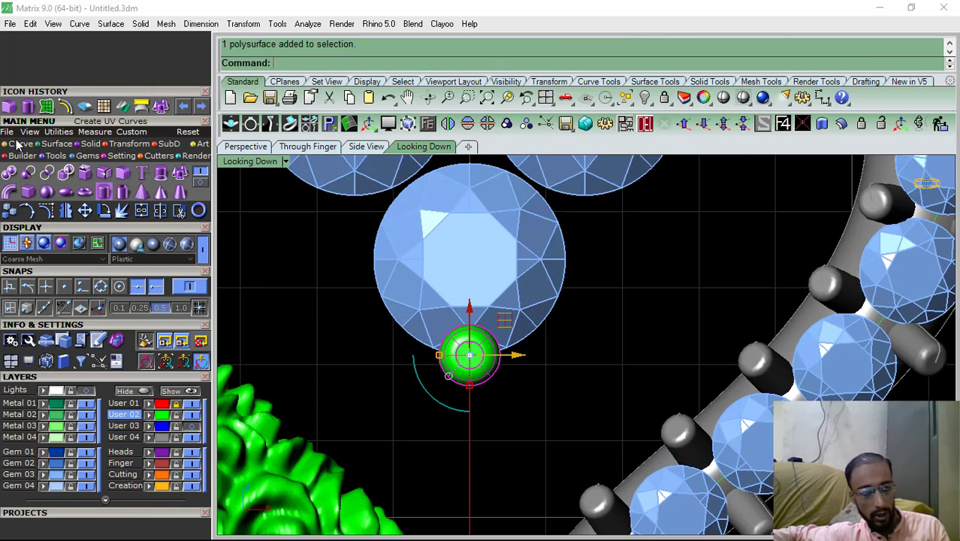
left_click(9, 211)
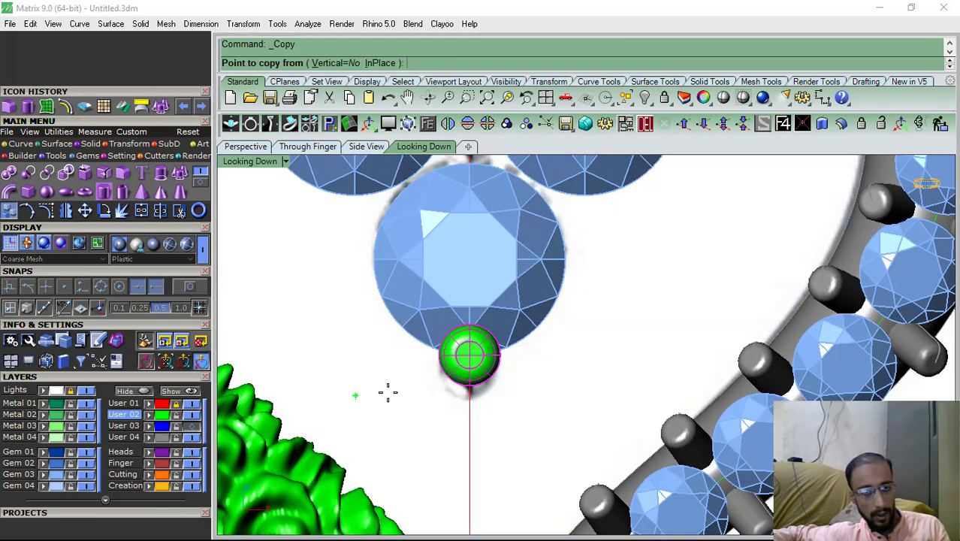
scroll(385, 390, "down", 5)
left_click(421, 378)
scroll(361, 256, "up", 5)
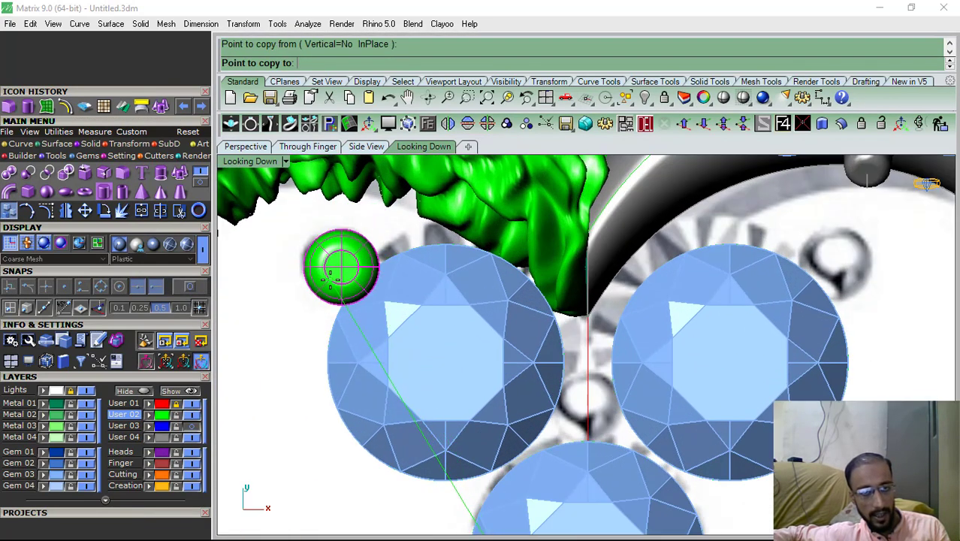
left_click(332, 281)
right_click(332, 283)
Mirror the upper left prong across the vertical centre axis onto the upper right gem
left_click(332, 286)
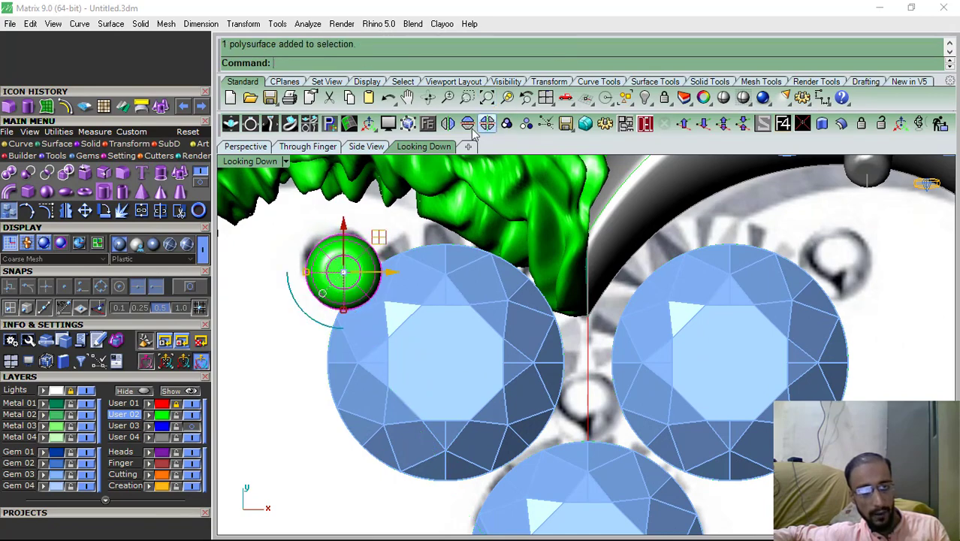
left_click(448, 124)
scroll(469, 239, "down", 5)
Copy the lower prong up along the centre axis into the gap between the three gems
left_click(526, 430)
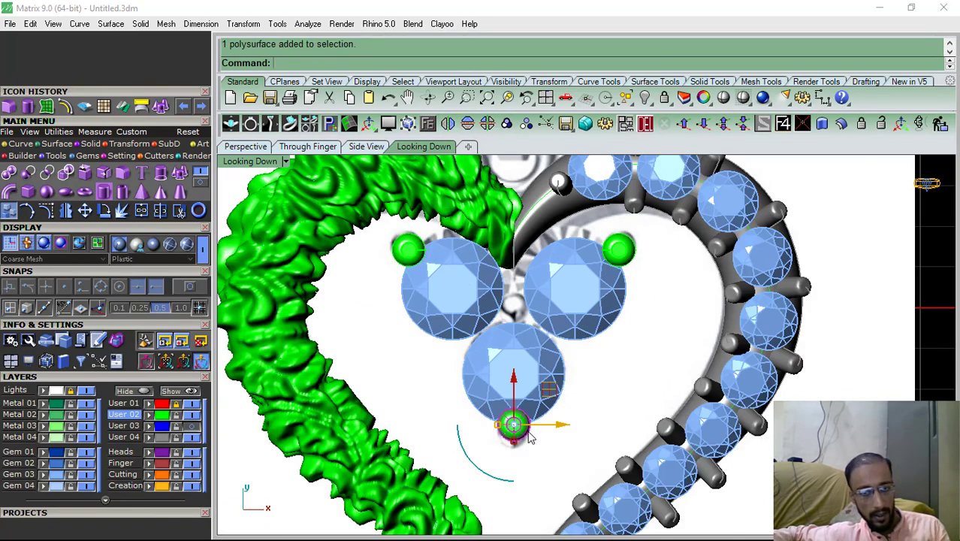
left_click(10, 211)
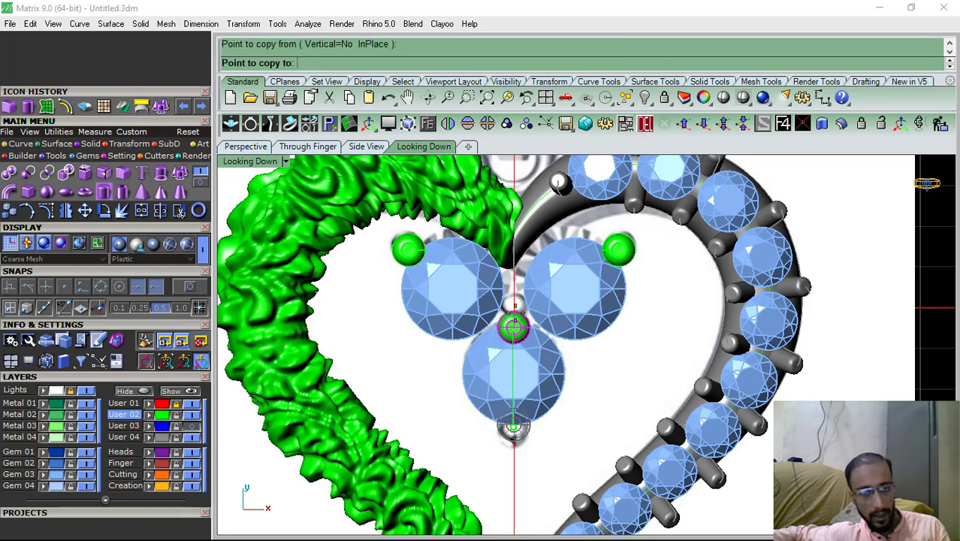
scroll(513, 423, "up", 5)
left_click(512, 316)
right_click(514, 318)
Enlarge the centre prong uniformly so it overlaps the edges of all three gems, and hide the reference picture
left_click(515, 320)
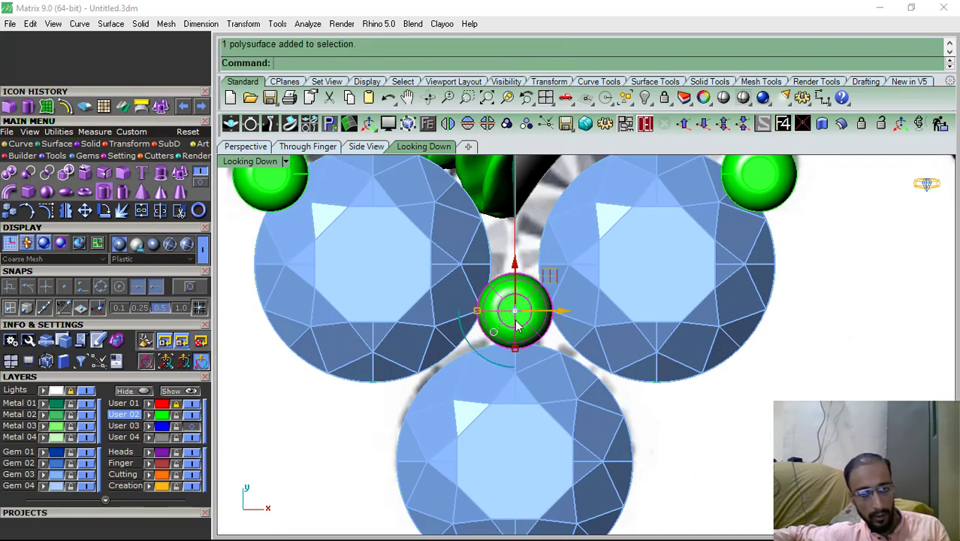
scroll(481, 316, "up", 2)
left_click_drag(475, 313, 457, 320)
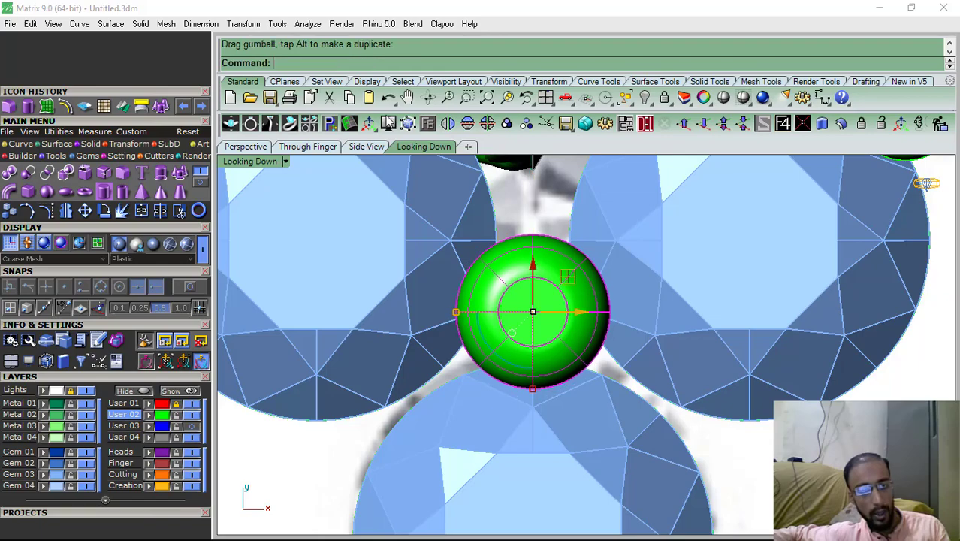
left_click(245, 147)
left_click(85, 392)
left_click(588, 329)
Raise the centre prong vertically until its base is level with the underside of the ring seats
right_click_drag(588, 328, 520, 274)
scroll(475, 275, "up", 3)
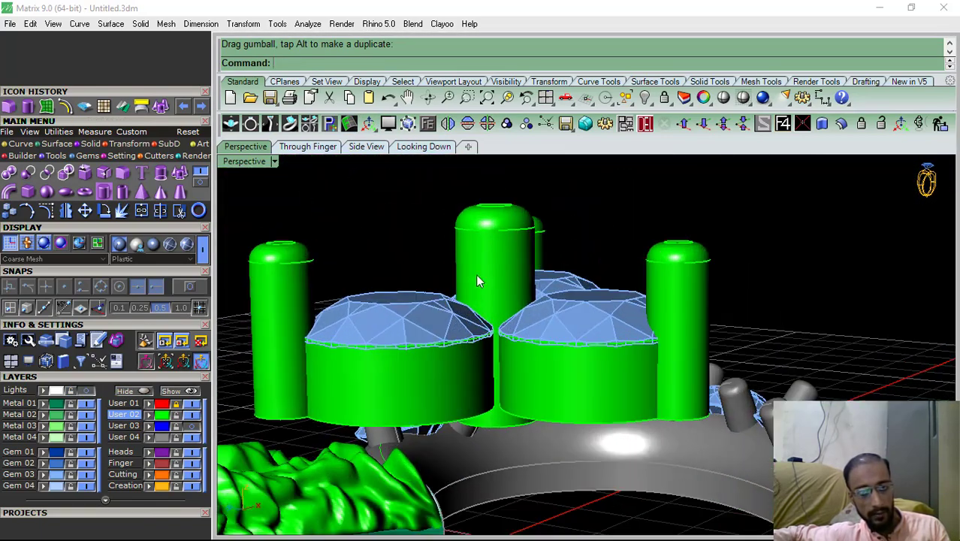
left_click(475, 273)
mouse_move(542, 382)
right_mouse_down()
mouse_move(539, 443)
mouse_move(505, 400)
mouse_move(520, 415)
mouse_move(501, 442)
mouse_move(547, 392)
right_mouse_up()
scroll(518, 389, "up", 3)
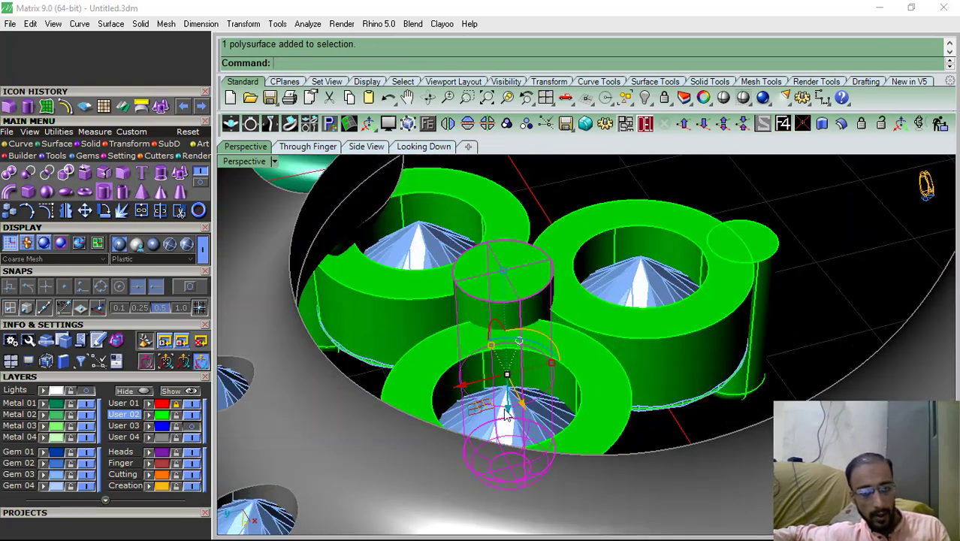
left_click_drag(507, 413, 508, 443)
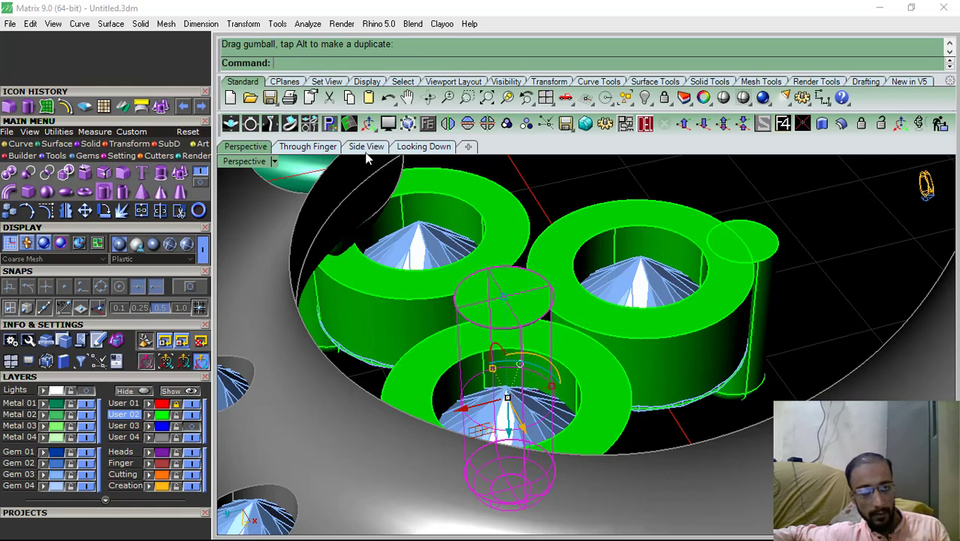
Shorten the centre prong with a vertical one-directional scale from its base to roughly the height of the outer prongs
left_click(366, 147)
scroll(378, 300, "down", 3)
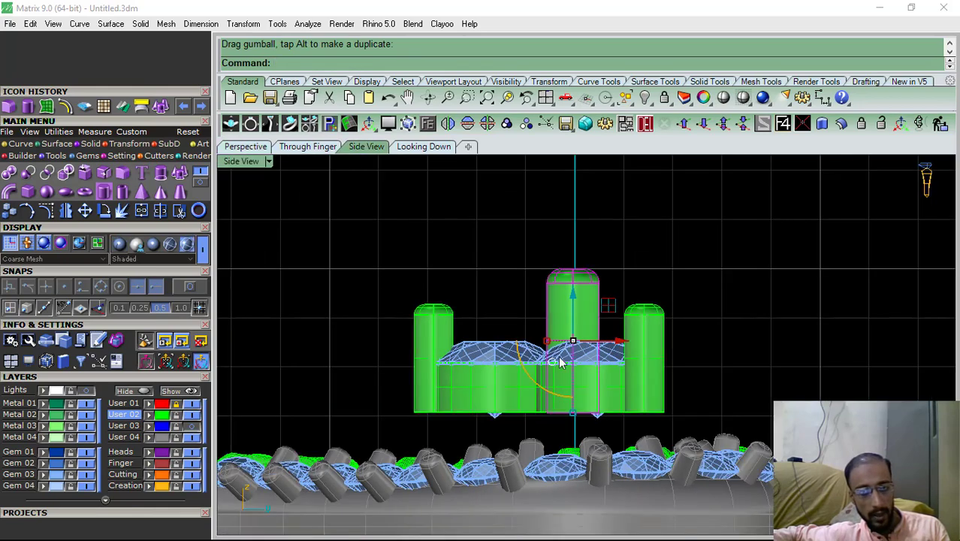
left_click(129, 145)
left_click(48, 175)
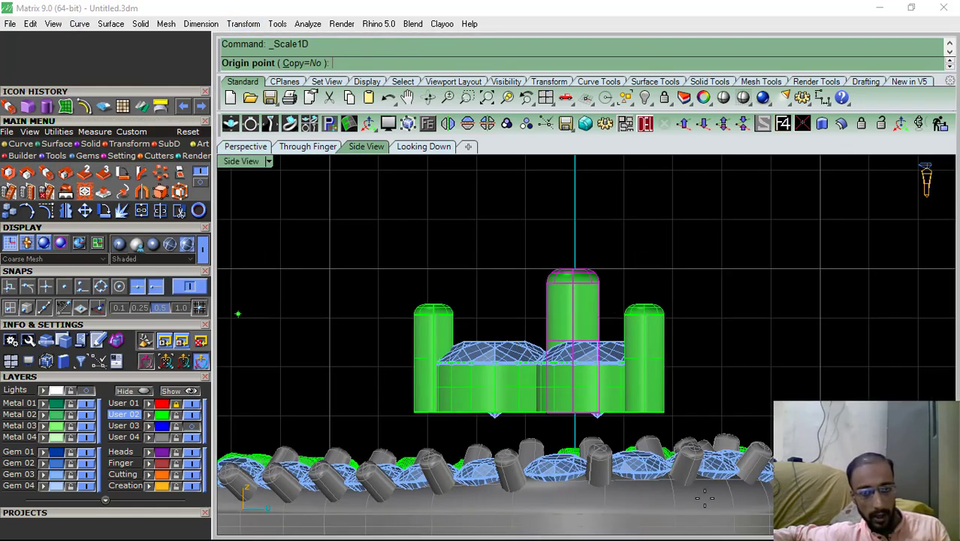
left_click(556, 413)
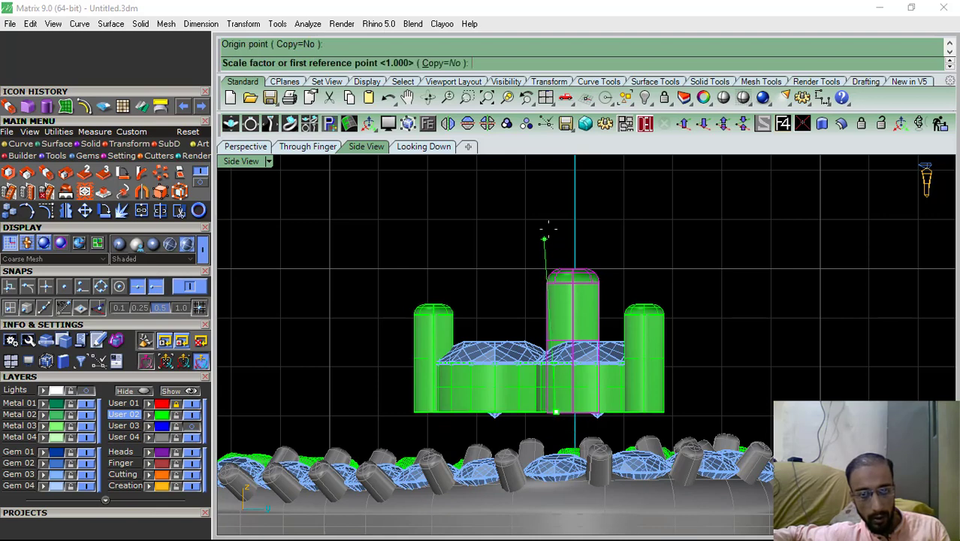
left_click(595, 181)
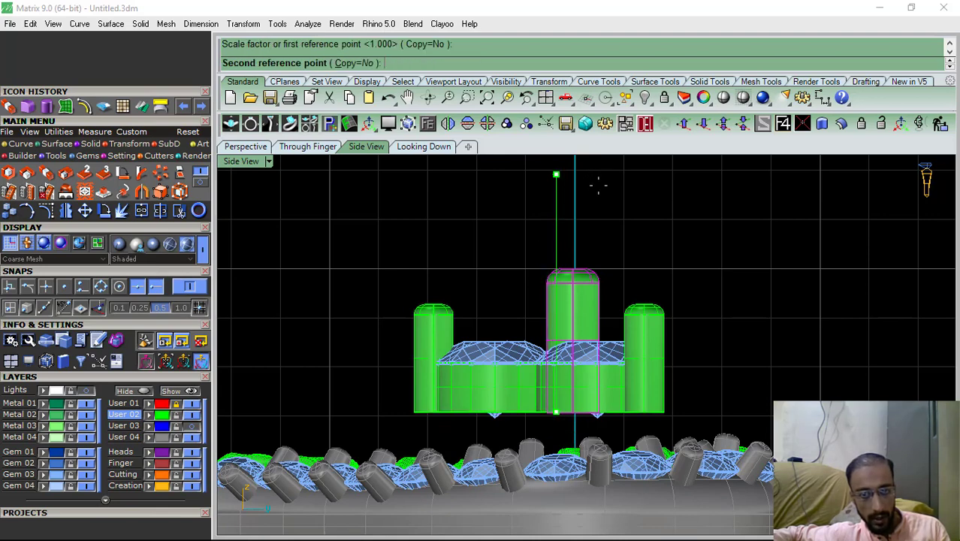
left_click(608, 227)
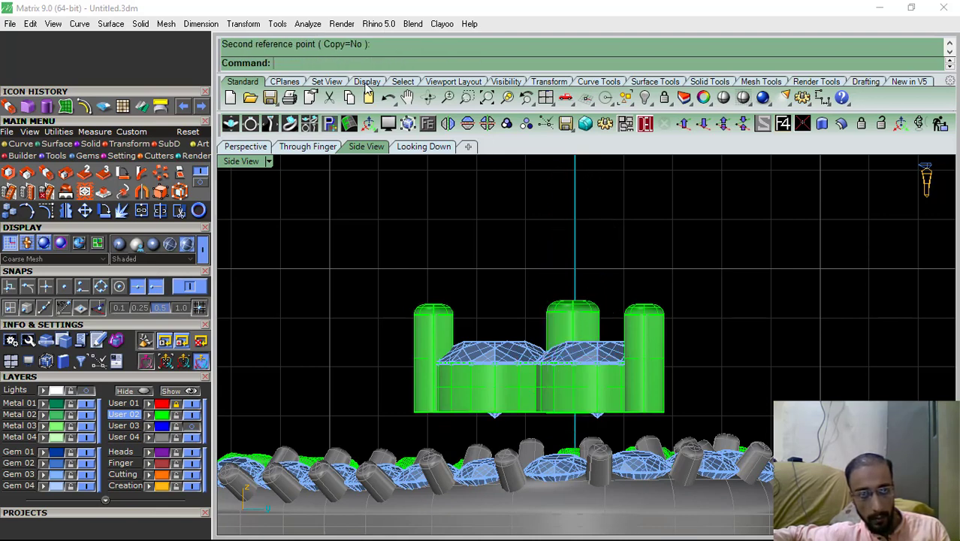
Select the three centre gems with their ring seats, outer prongs and centre prong, and group them
left_click(421, 147)
left_click(246, 147)
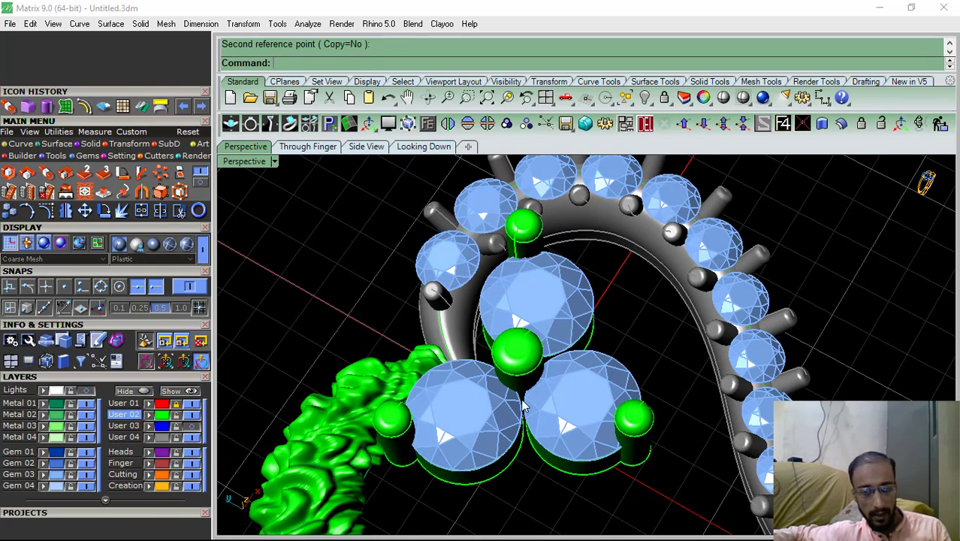
right_click_drag(524, 406, 615, 351)
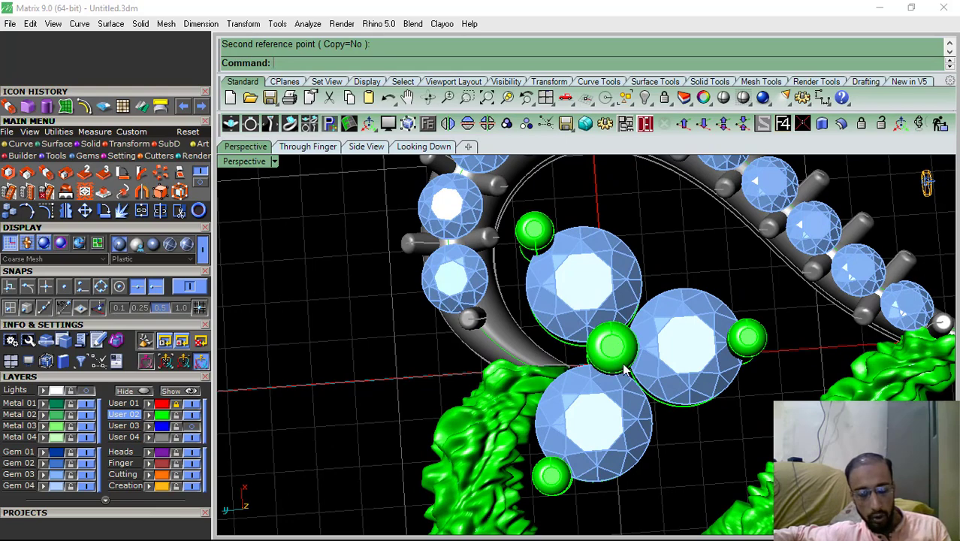
scroll(619, 356, "up", 5)
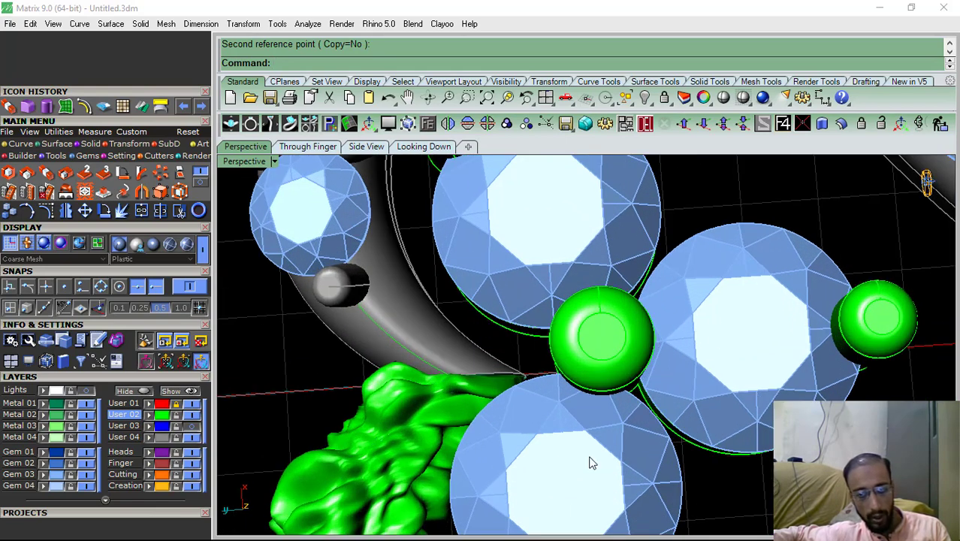
scroll(535, 340, "down", 4)
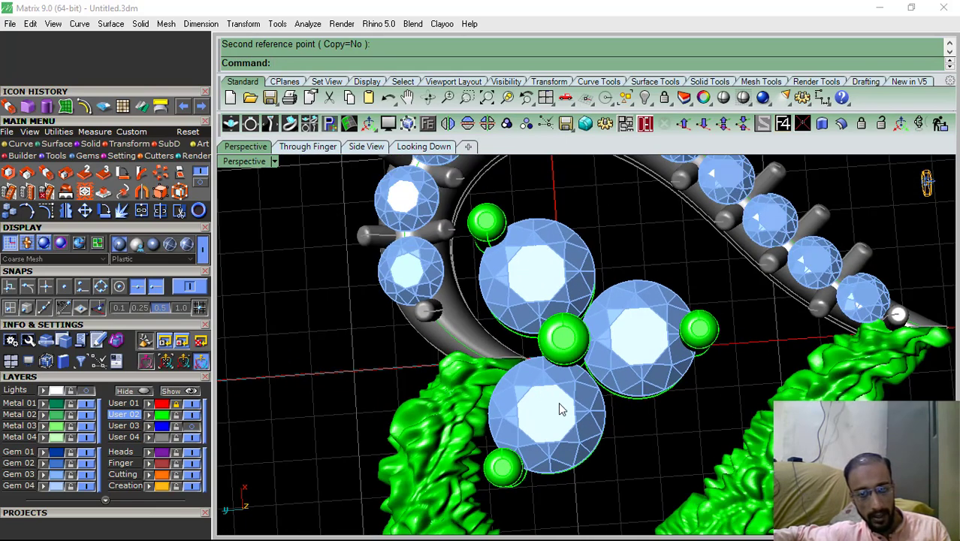
right_click_drag(573, 364, 604, 348)
left_click(590, 383)
left_click(572, 329, "shift")
left_click(690, 288, "shift")
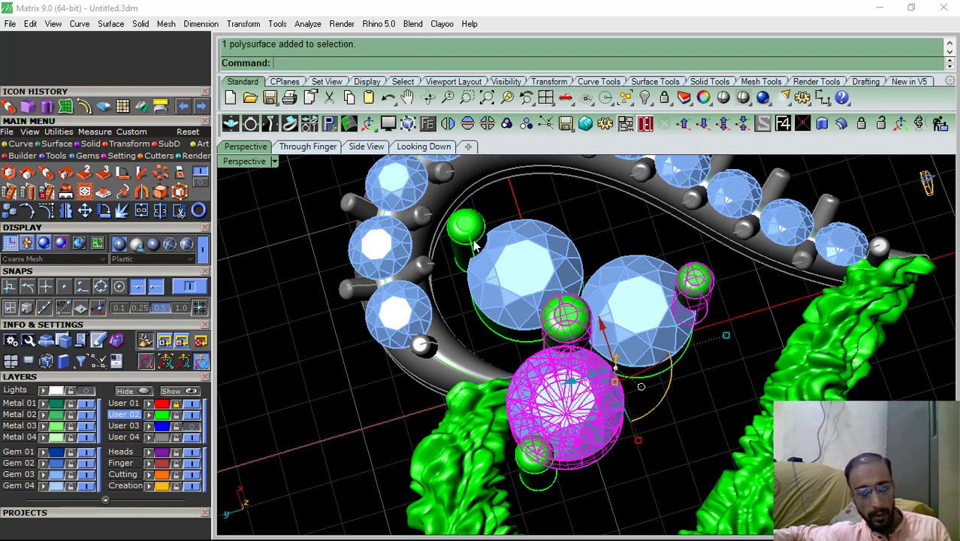
left_click(473, 242, "shift")
left_click(525, 263, "shift")
left_click(533, 451, "shift")
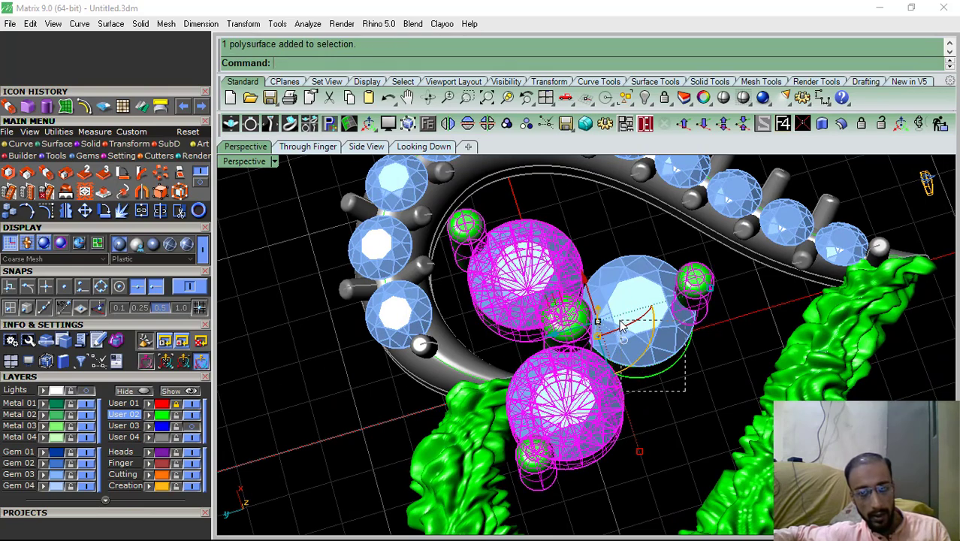
left_click_drag(620, 321, 621, 321, "shift")
left_click(507, 124)
Lower the grouped three-stone cluster vertically until its seats sit down inside the heart frame, and fine-tune its height
left_click(581, 218)
right_click_drag(578, 269, 615, 287)
left_click(616, 286)
left_click_drag(598, 225, 614, 299)
left_click(321, 223)
right_click_drag(418, 317, 590, 294)
left_click(590, 294)
left_click_drag(593, 224, 598, 219)
left_click(524, 183)
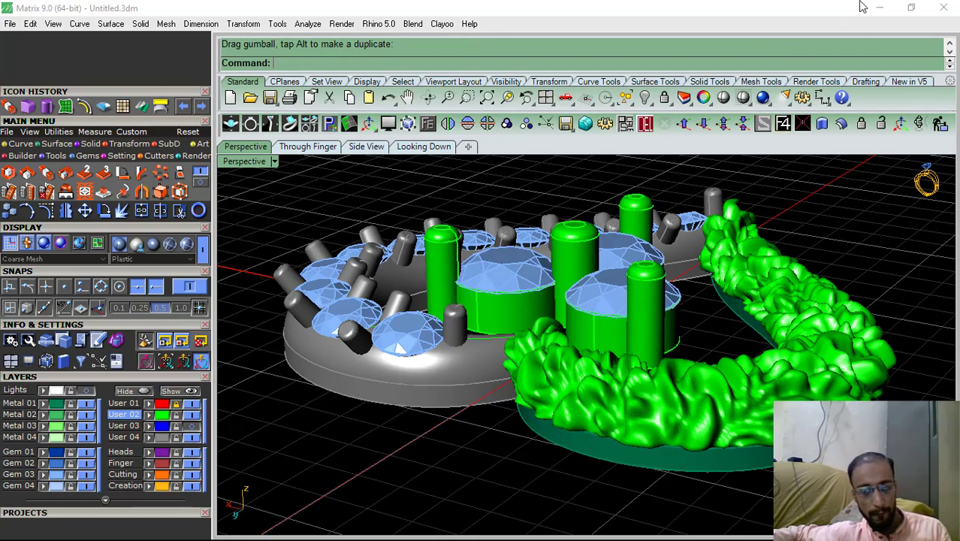
Assign the cluster's ring seats and prongs to the User 04 layer and the textured leaf mesh to the Metal 02 layer
right_click_drag(801, 291, 586, 300)
scroll(621, 396, "down", 8)
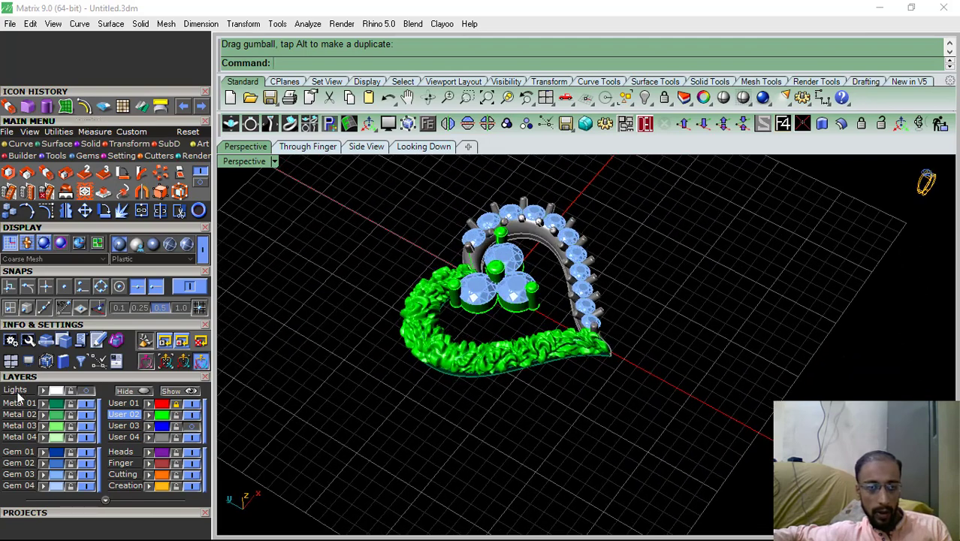
left_click(163, 417)
left_click(502, 348, "ctrl")
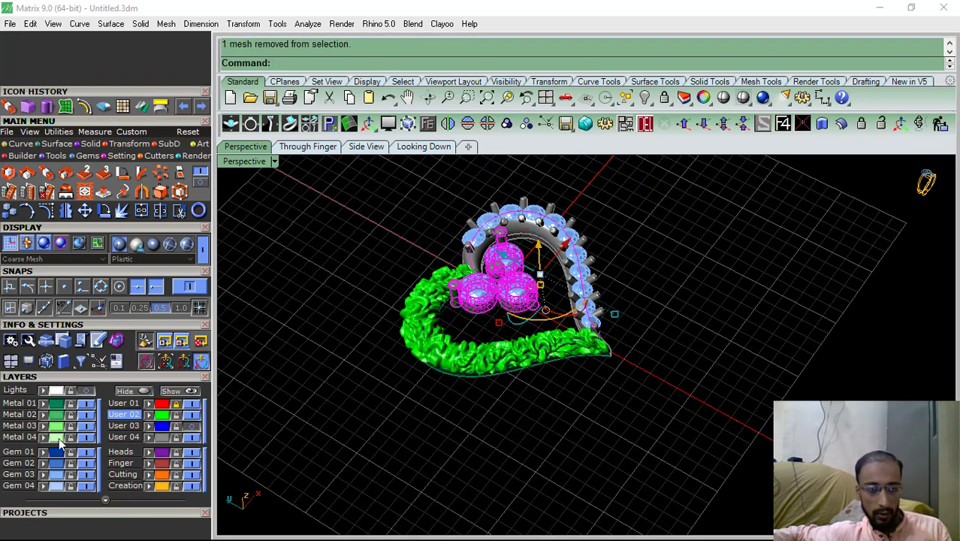
left_click(149, 438)
left_click(417, 433)
right_click_drag(567, 340, 615, 323, "shift")
left_click(163, 415)
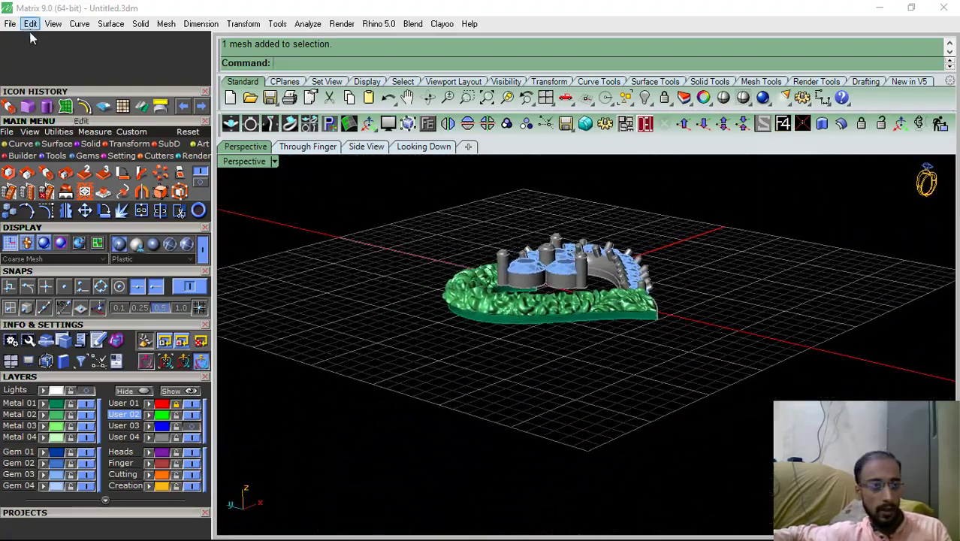
Duplicate the bottom outer edge of the dark green heart base and move the resulting curve straight down below the model
left_click(21, 144)
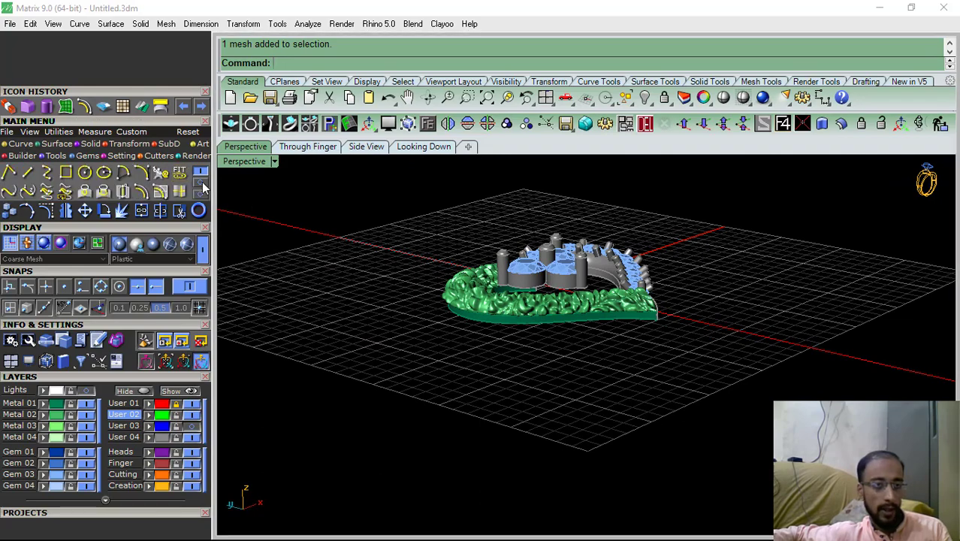
left_click(160, 193)
right_click_drag(388, 302, 636, 367)
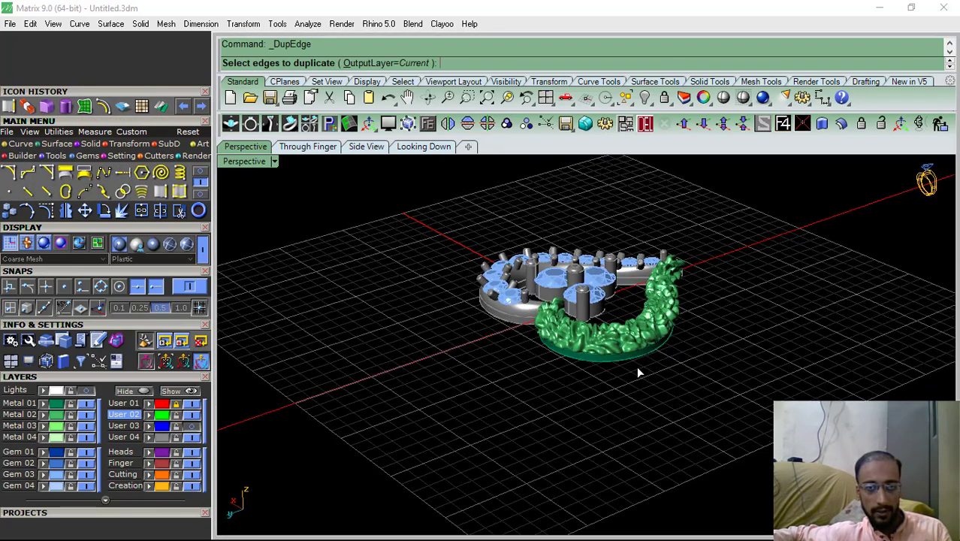
scroll(565, 351, "up", 5)
left_click(574, 350)
scroll(574, 350, "down", 3)
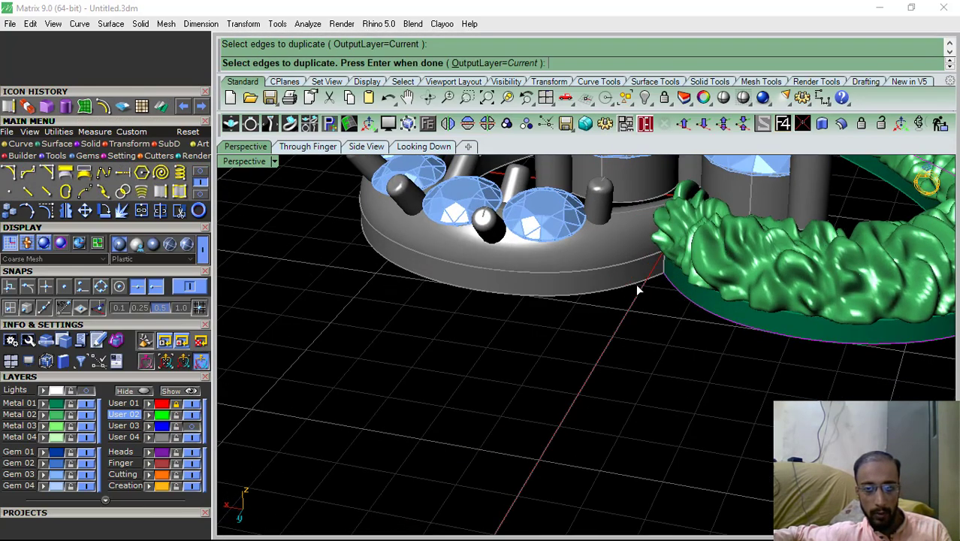
scroll(505, 337, "down", 4)
right_click_drag(616, 341, 525, 336)
right_click(525, 335)
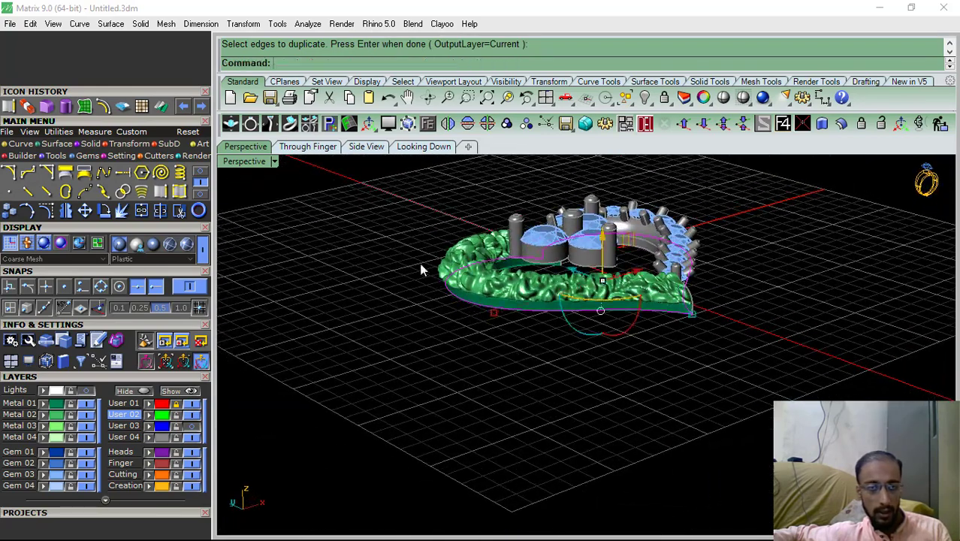
left_click_drag(603, 237, 603, 267)
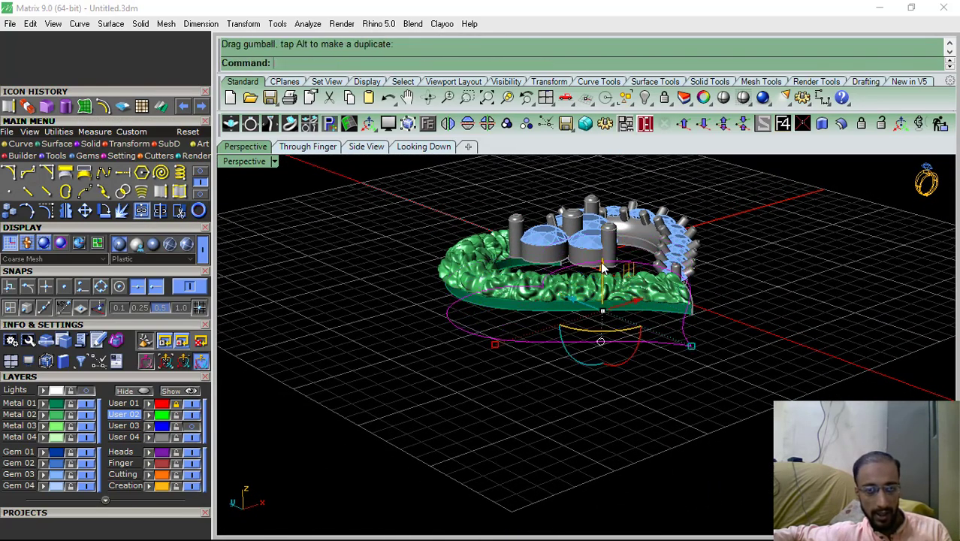
Offset the lowered heart curve inward by 0.6
left_click(202, 174)
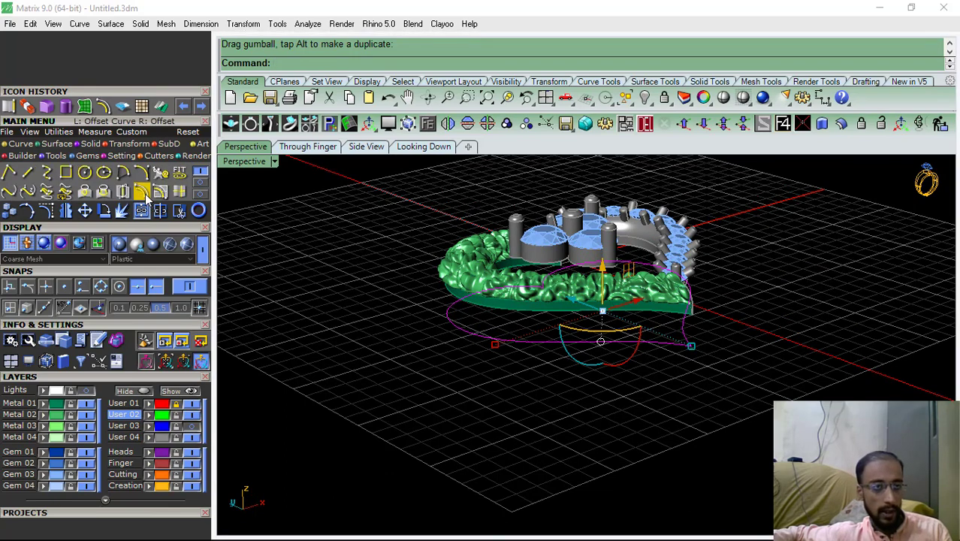
left_click(143, 192)
scroll(502, 334, "up", 4)
scroll(504, 315, "up", 4)
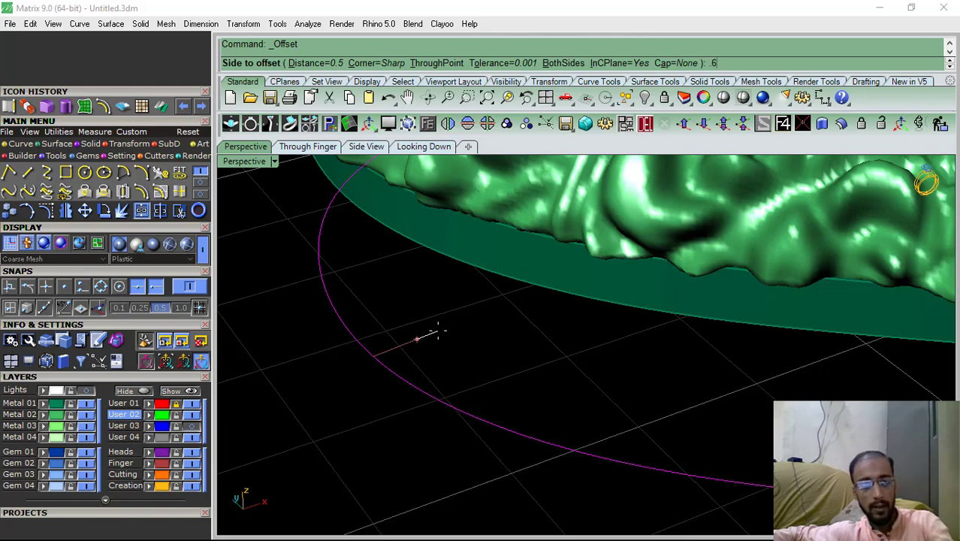
left_click(438, 330)
key("ctrl+z")
right_click(435, 331)
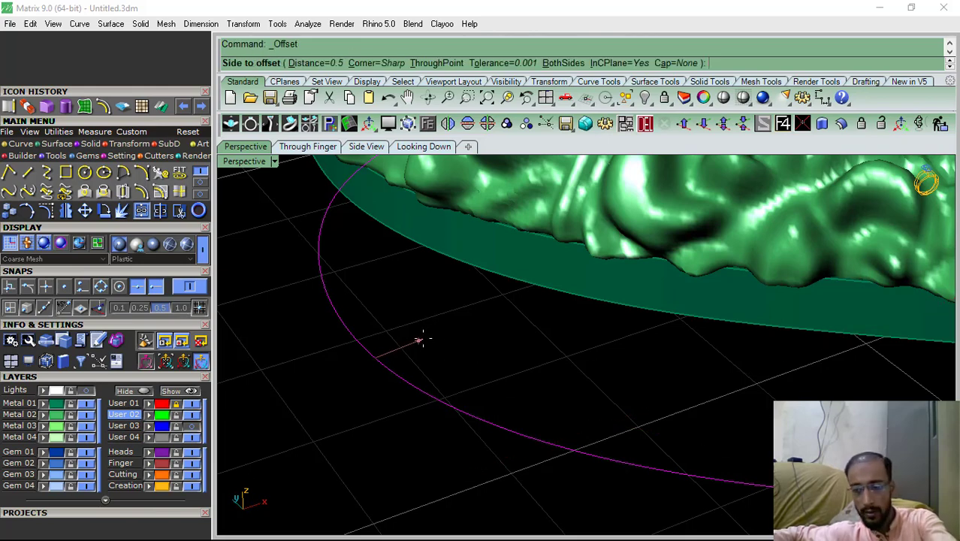
type(".6")
key("Return")
left_click(422, 336)
Patch a surface over the two heart curves, trim away its interior to leave a narrow heart ring, and delete the curves
left_click_drag(464, 324, 347, 413)
left_click(84, 105)
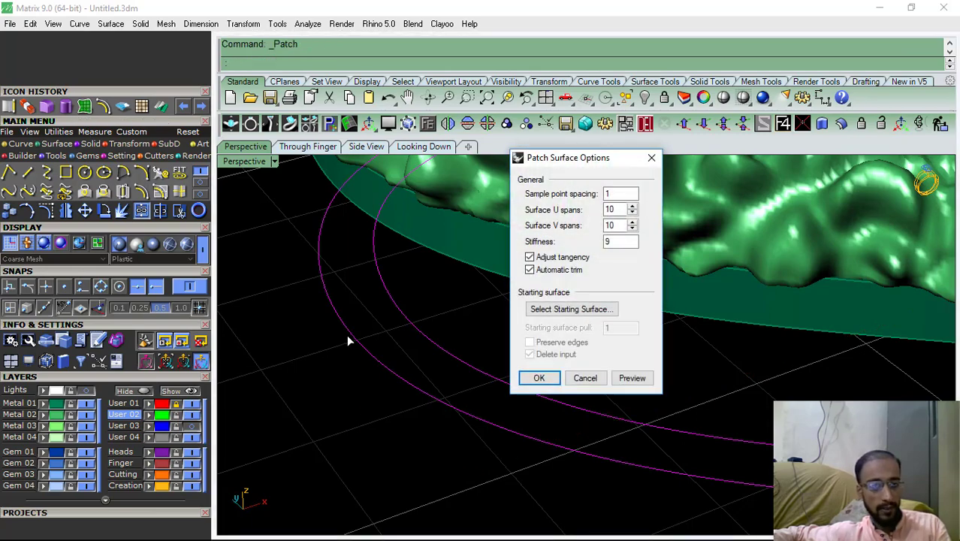
key("Return")
left_click(180, 211)
left_click(468, 335)
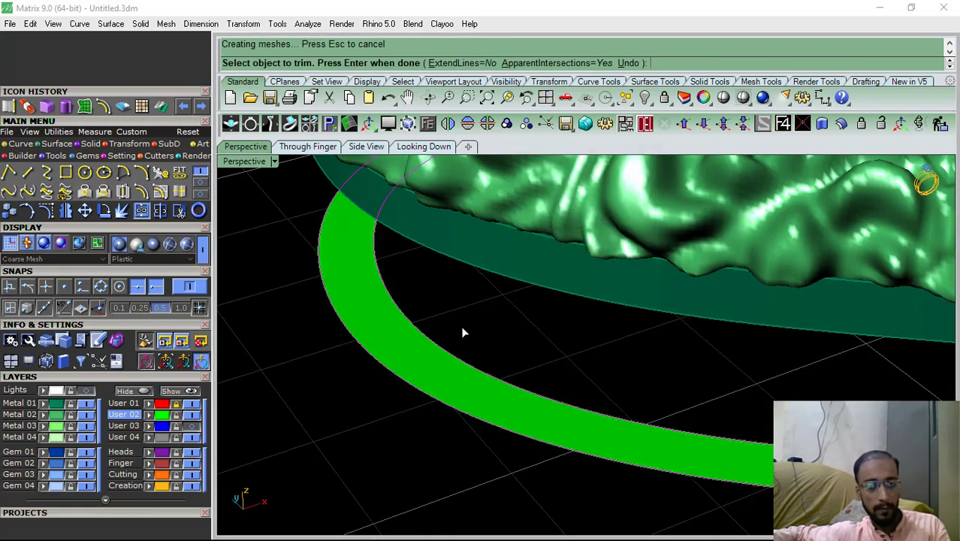
scroll(460, 332, "down", 5)
right_click_drag(649, 387, 772, 358)
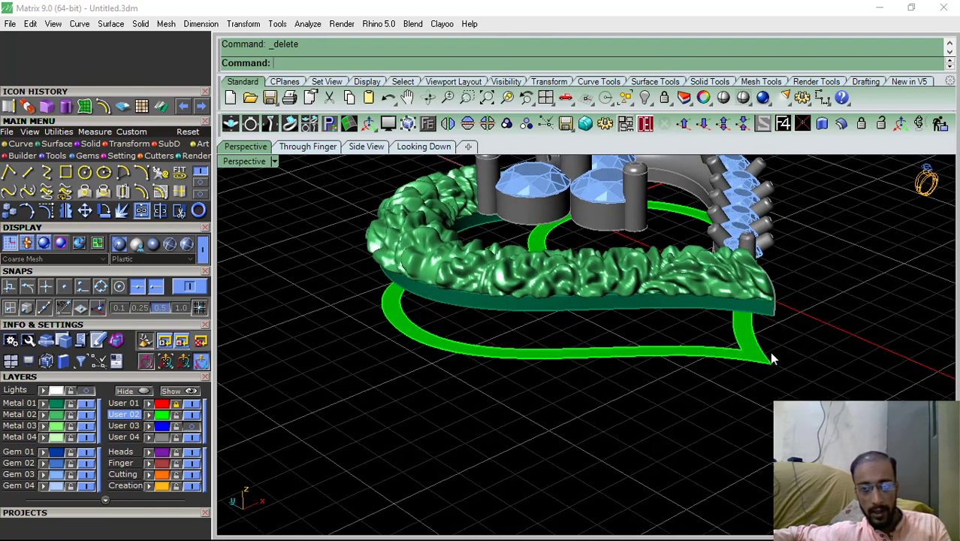
Thicken the flat heart ring upward into a solid with a surface offset of 1
left_click(767, 359)
left_click(842, 125)
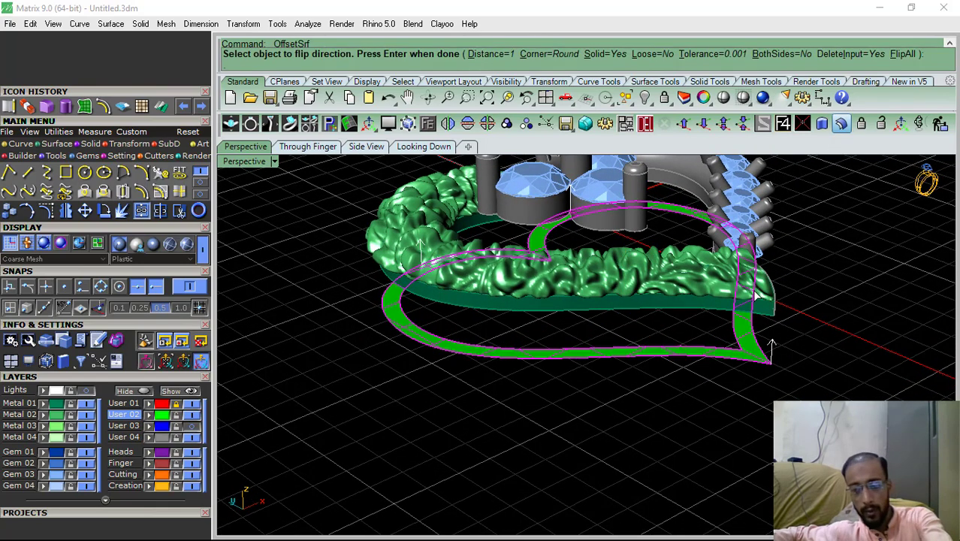
key("Return")
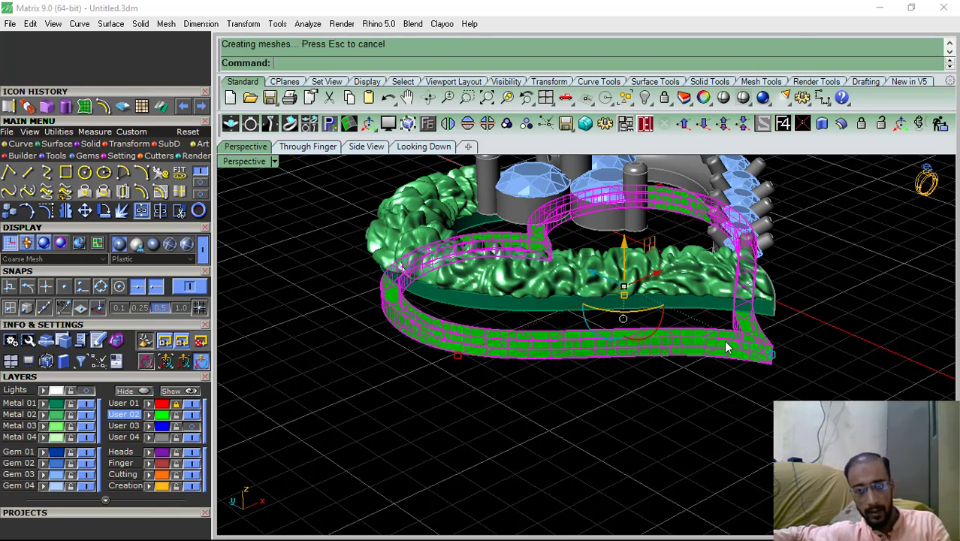
Raise the heart ring slightly toward the pendant base, assign it to the Metal 03 layer, and switch object snaps off
left_click(360, 146)
scroll(542, 282, "down", 8)
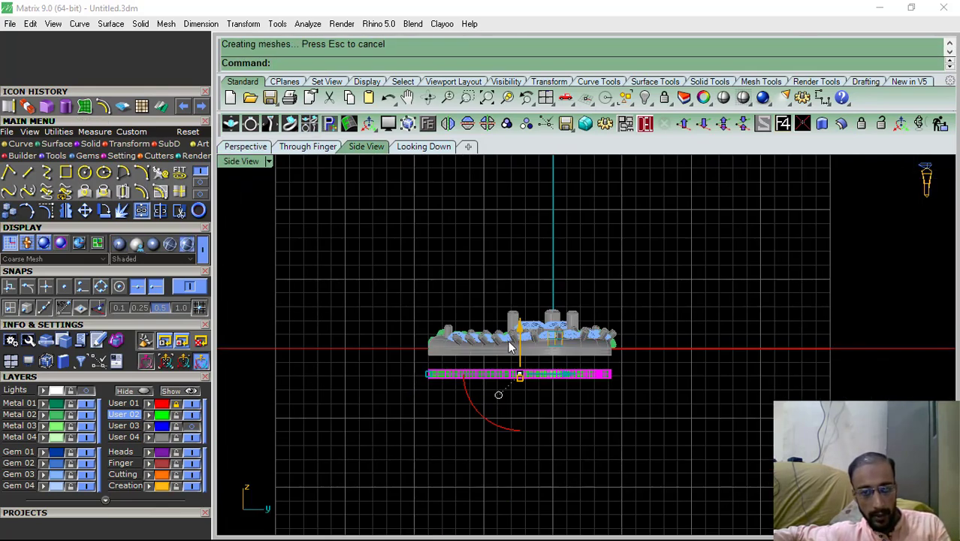
scroll(510, 348, "up", 8)
left_click_drag(531, 372, 538, 368)
left_click(120, 245)
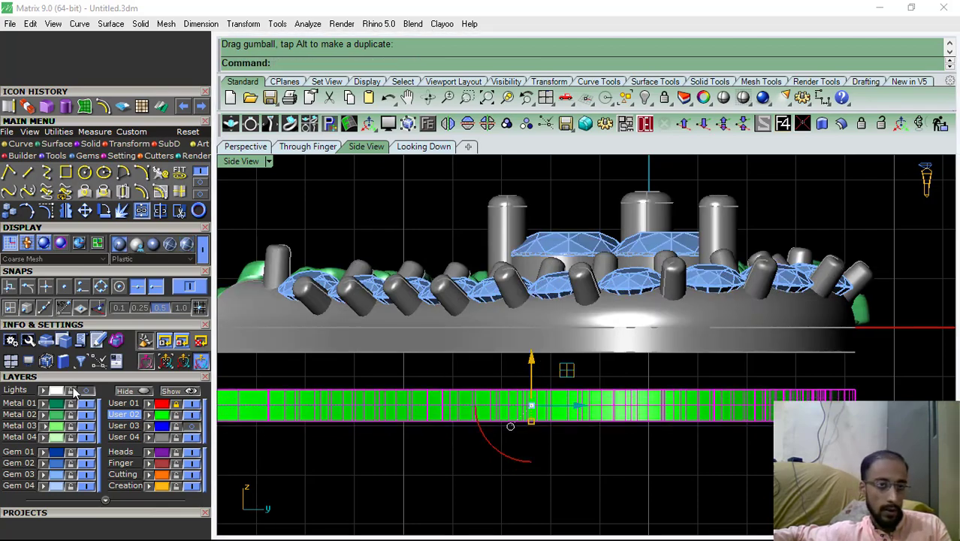
left_click(248, 147)
left_click(189, 287)
key("Escape")
right_click_drag(443, 356, 570, 270)
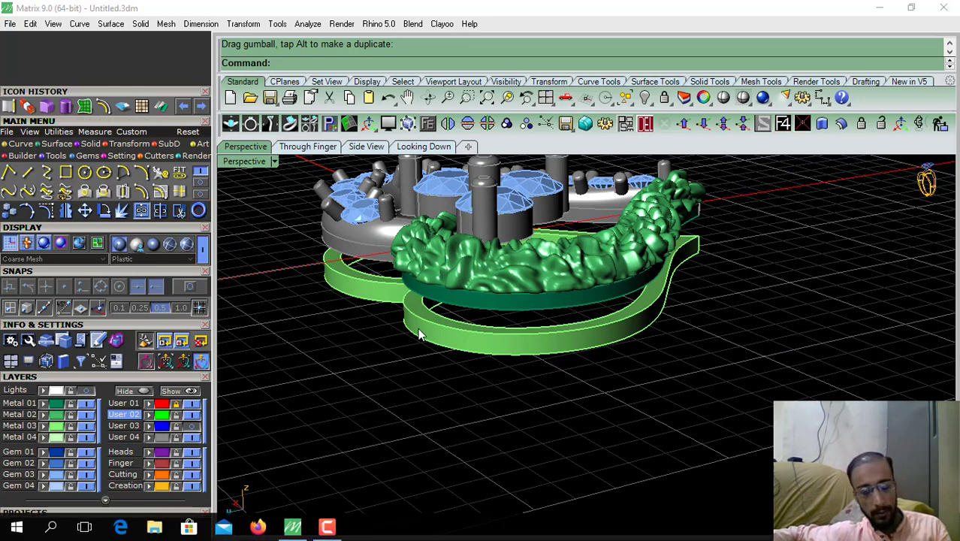
Duplicate the bottom outer edge of the dark green heart base above the new ring
right_click_drag(417, 334, 539, 326)
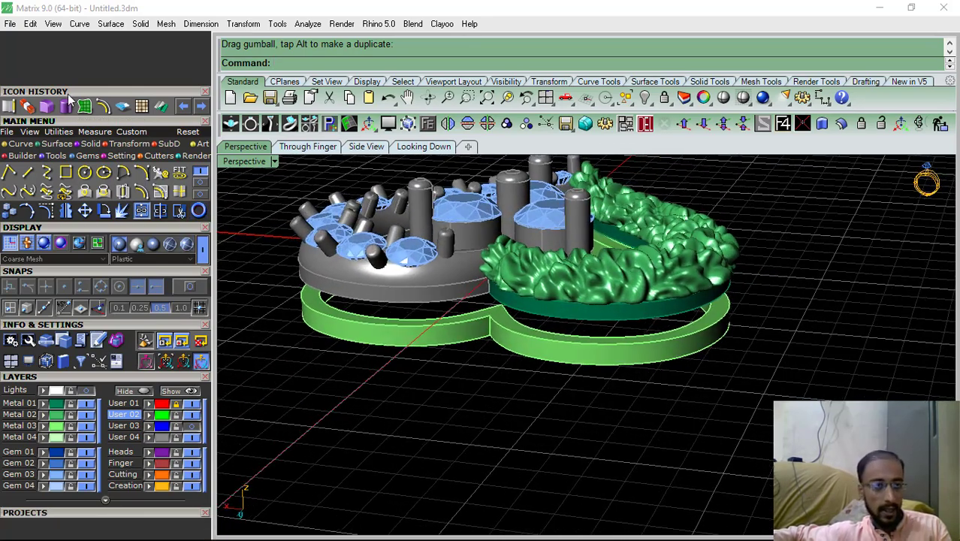
left_click(9, 106)
scroll(567, 314, "up", 3)
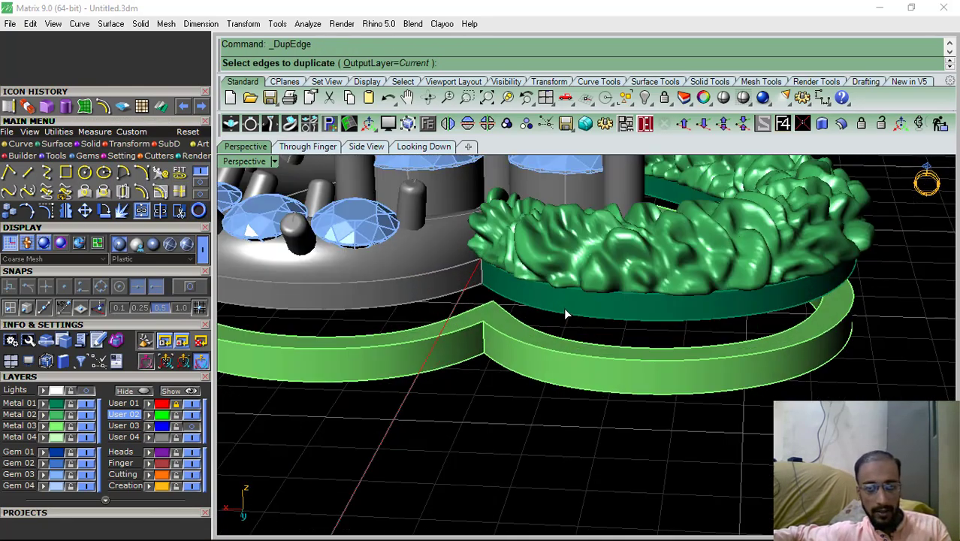
left_click(540, 342)
scroll(540, 342, "down", 5)
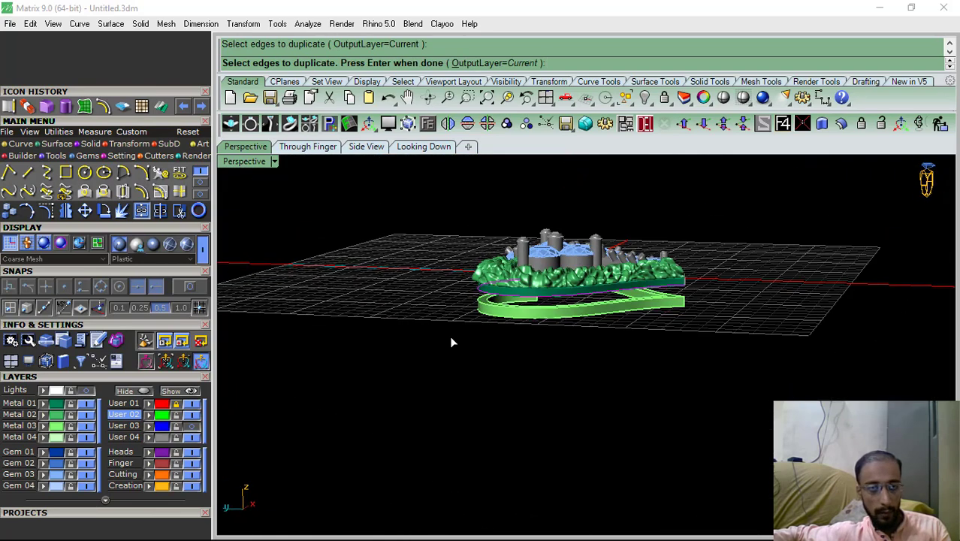
key("Return")
Try to extrude the duplicated base edge downward on one side only to the lower heart ring, with object snaps on
left_click(54, 144)
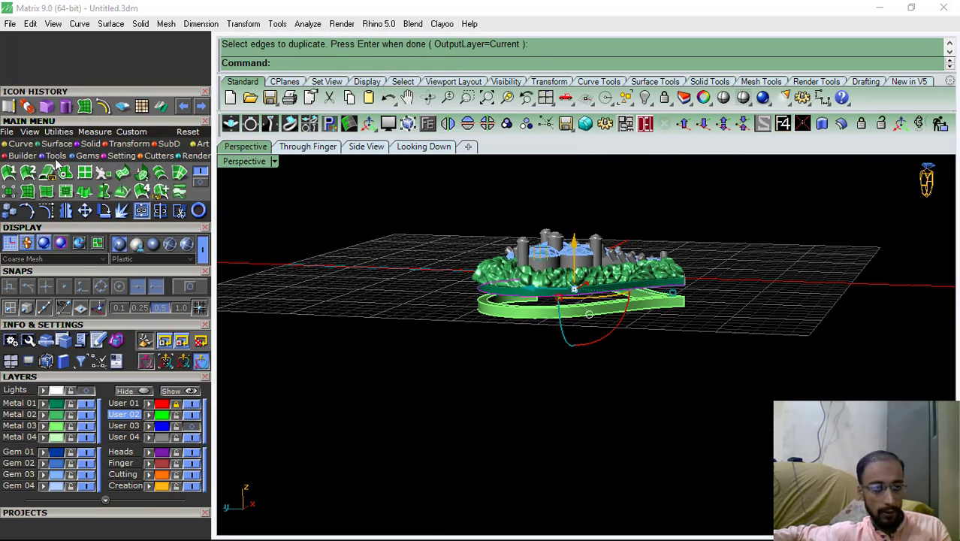
left_click(88, 191)
left_click(387, 63)
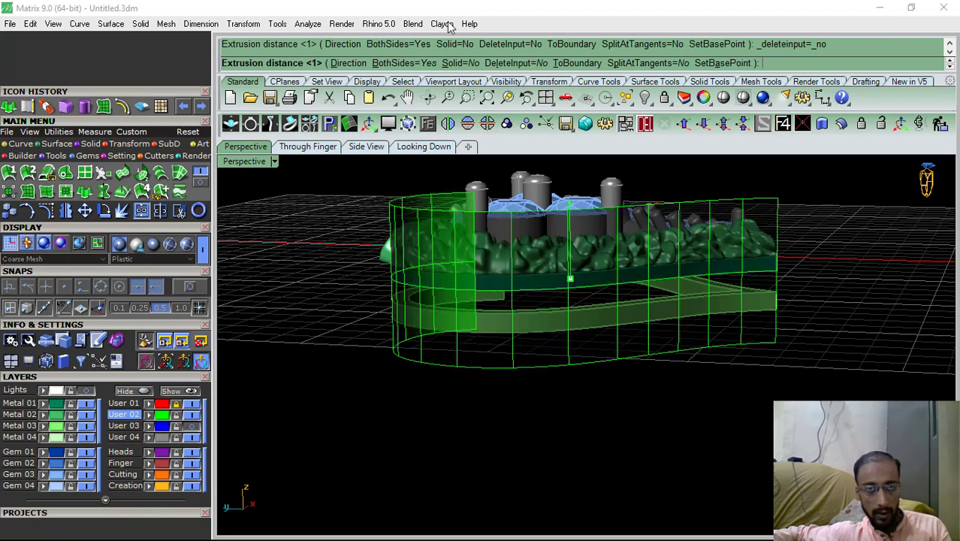
left_click(407, 64)
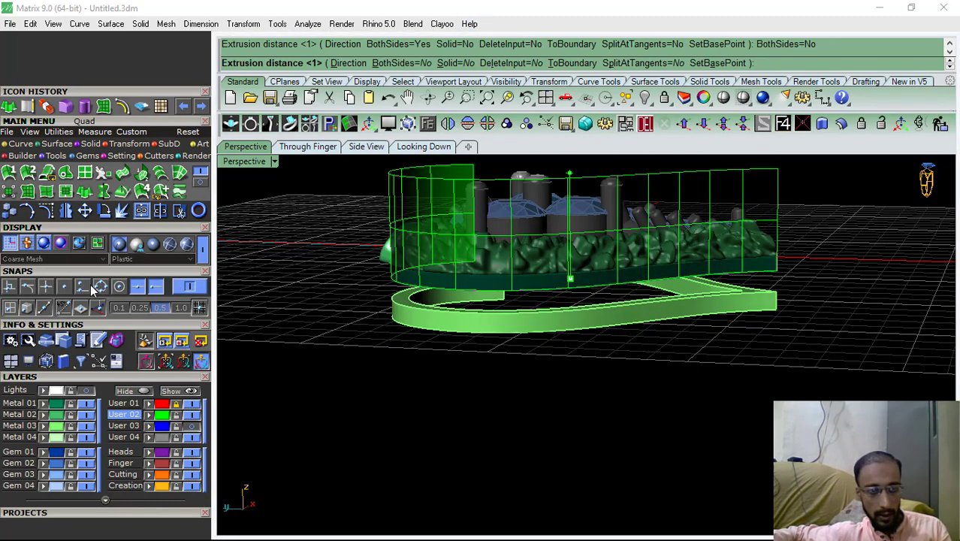
left_click(84, 287)
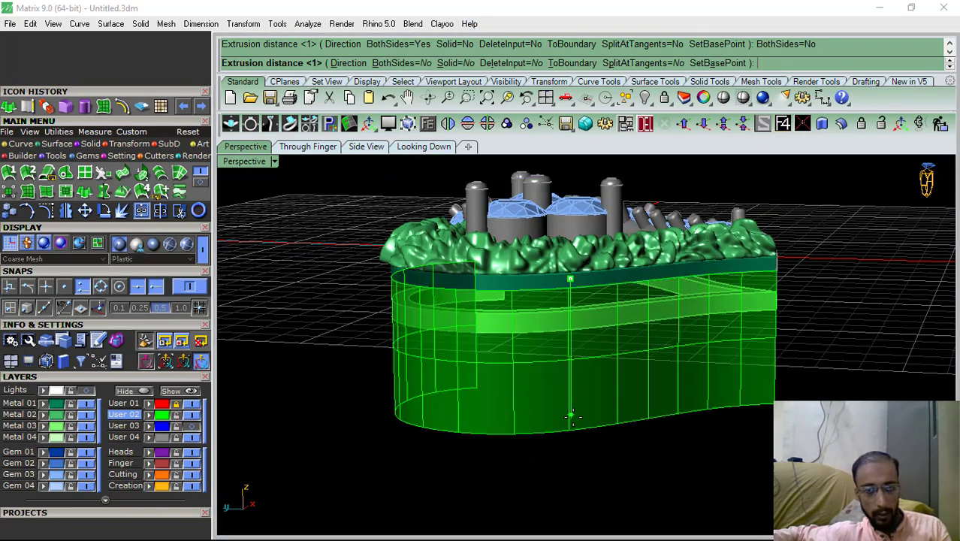
right_click_drag(584, 378, 534, 377)
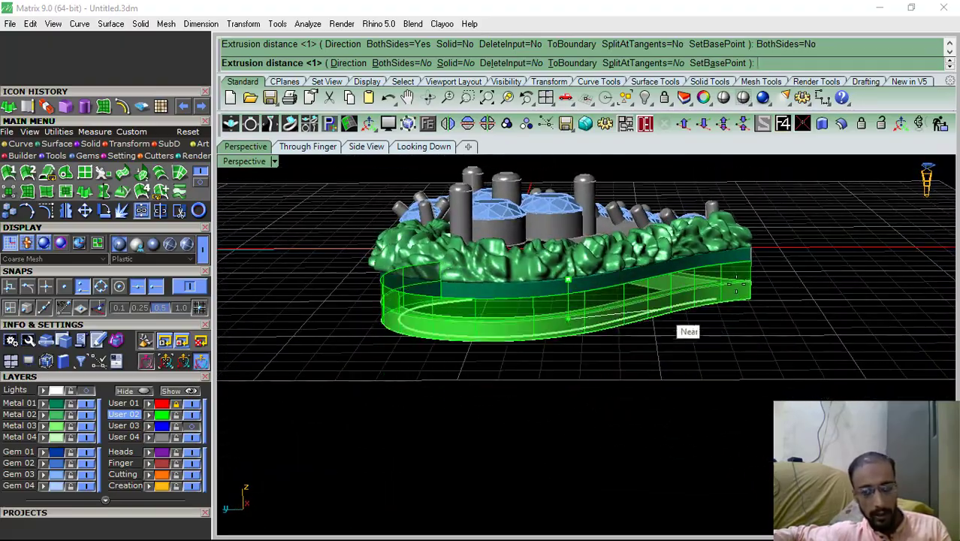
right_click_drag(675, 330, 522, 350)
scroll(646, 326, "up", 5)
left_click(645, 328)
key("ctrl+z")
Extrude the duplicated base edge downward on one side only to the bottom of the lower heart ring, and delete the leftover edge curve
right_click(521, 350)
scroll(506, 303, "down", 4)
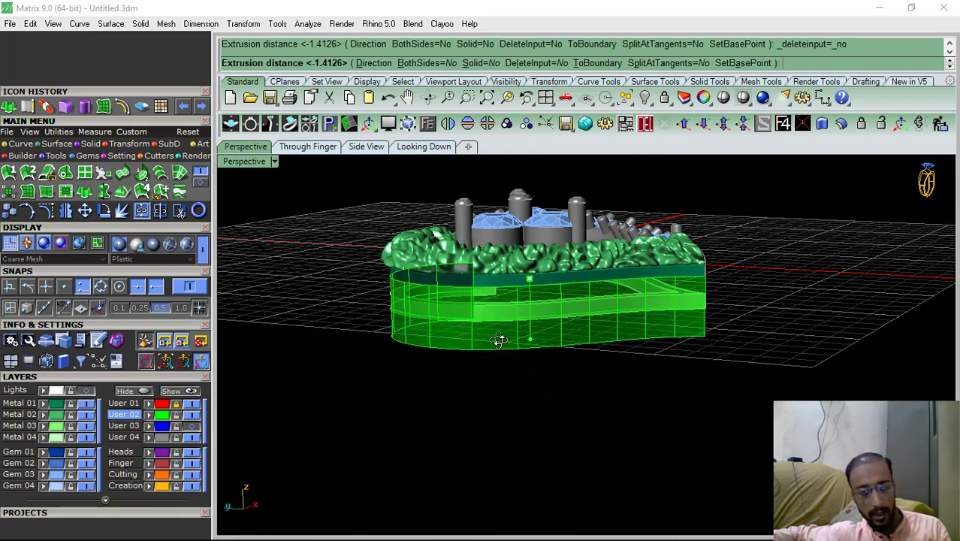
right_click_drag(499, 338, 538, 338)
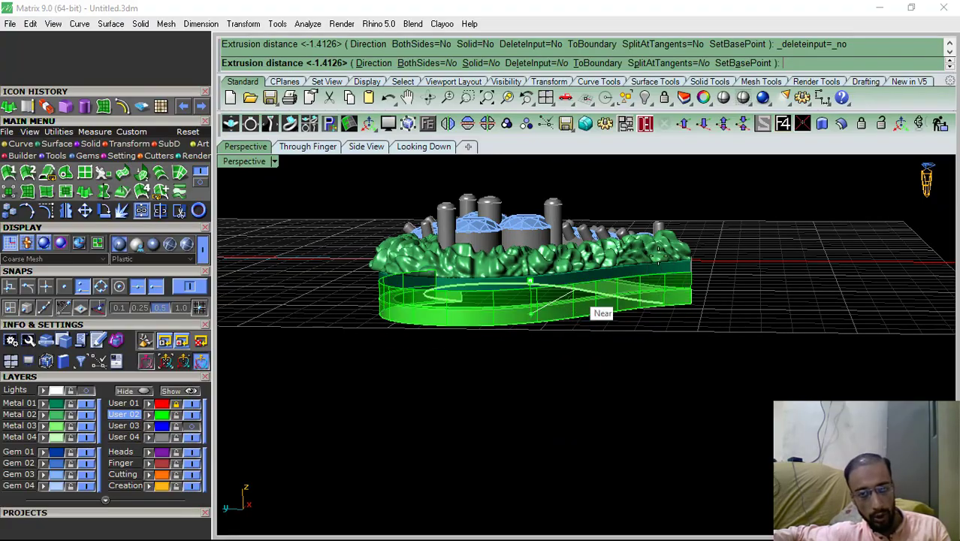
scroll(646, 271, "up", 2)
right_click_drag(585, 302, 672, 304, "shift")
right_click_drag(757, 306, 634, 443)
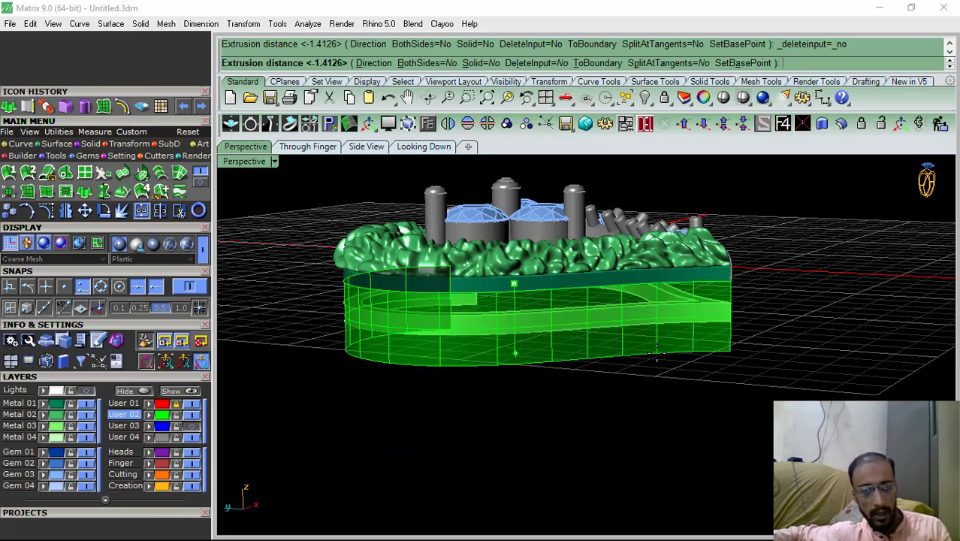
right_click_drag(627, 413, 729, 380)
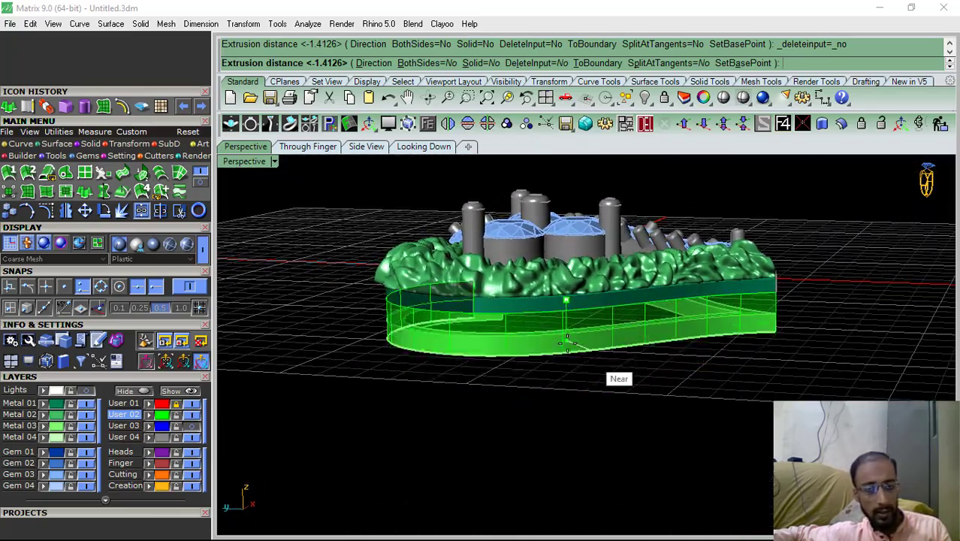
scroll(568, 347, "up", 7)
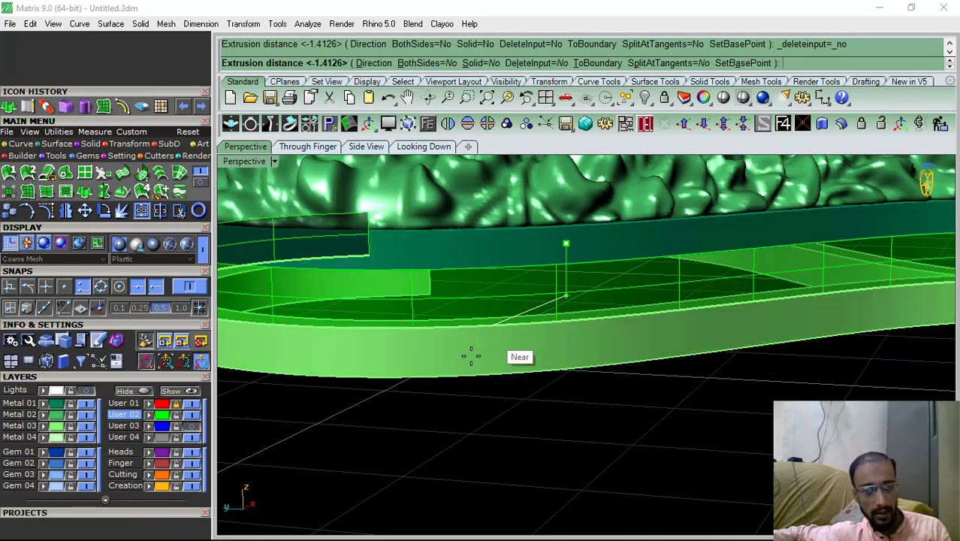
left_click(471, 368)
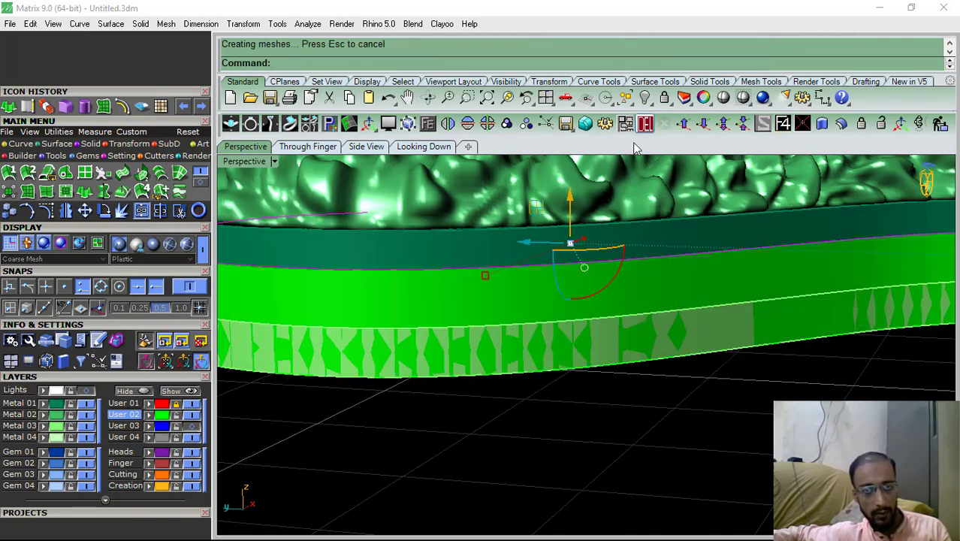
left_click(643, 126)
Split the extruded wall with V-direction isocurves at closely paired points along the half heart, marking out narrow vertical strips
scroll(425, 338, "down", 8)
right_click_drag(426, 338, 544, 360)
scroll(544, 360, "up", 6)
left_click(514, 350)
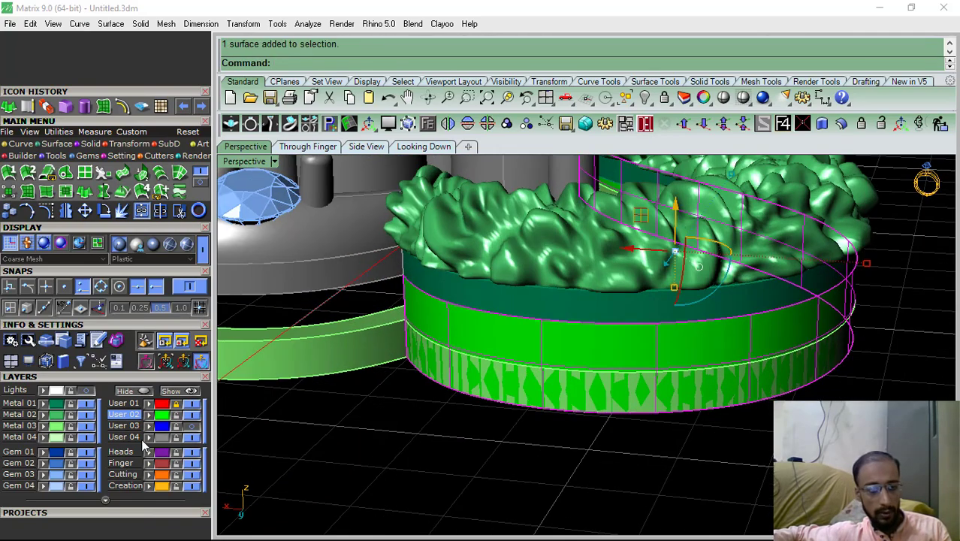
right_click_drag(426, 367, 432, 297)
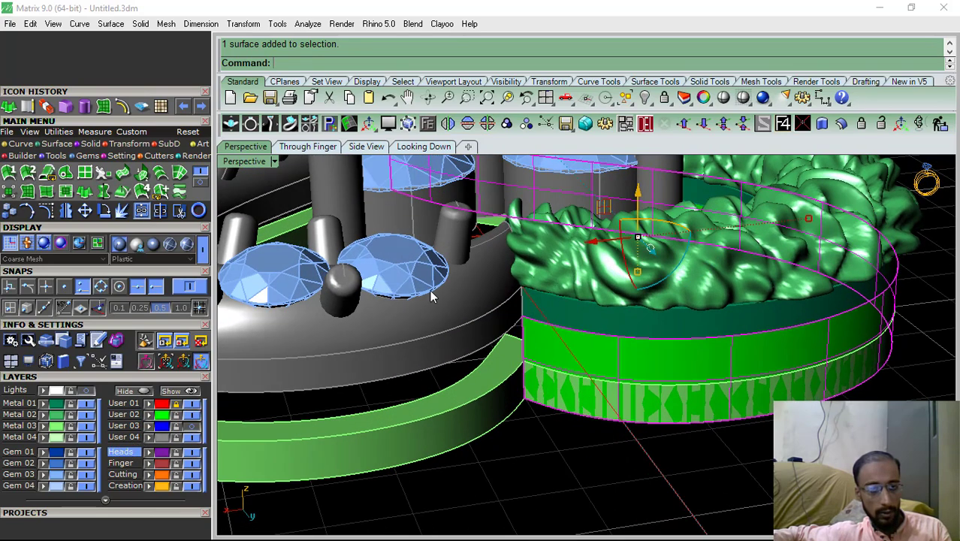
left_click(160, 211)
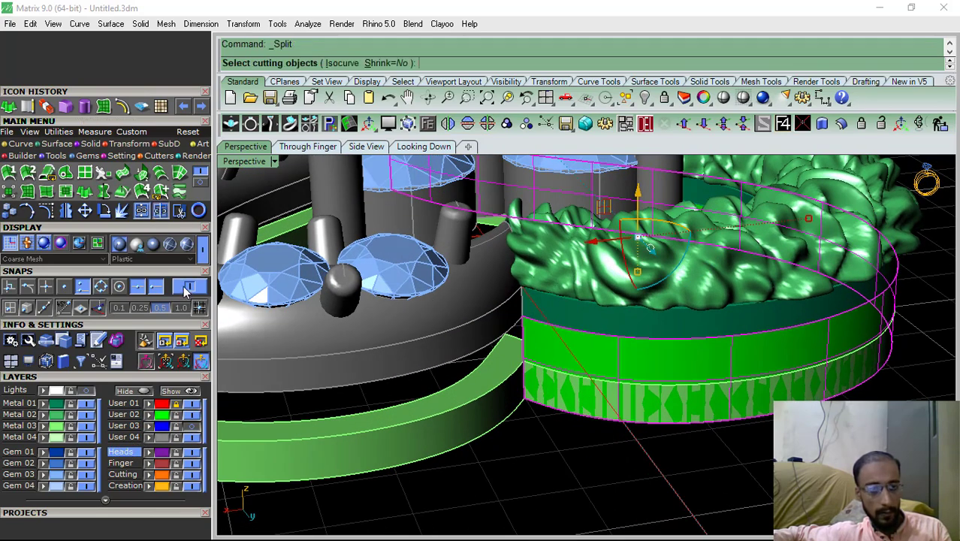
left_click(342, 63)
scroll(574, 353, "down", 2)
scroll(574, 353, "up", 4)
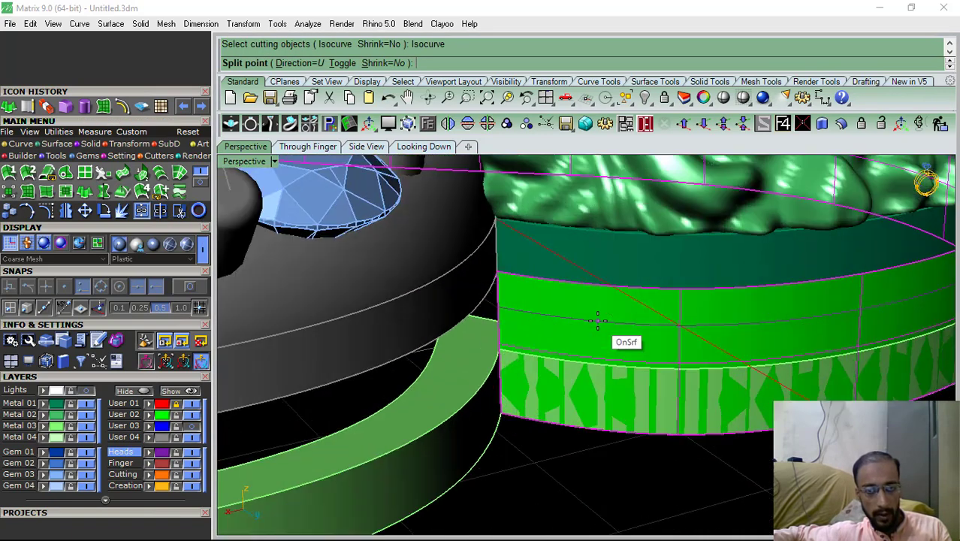
left_click(342, 63)
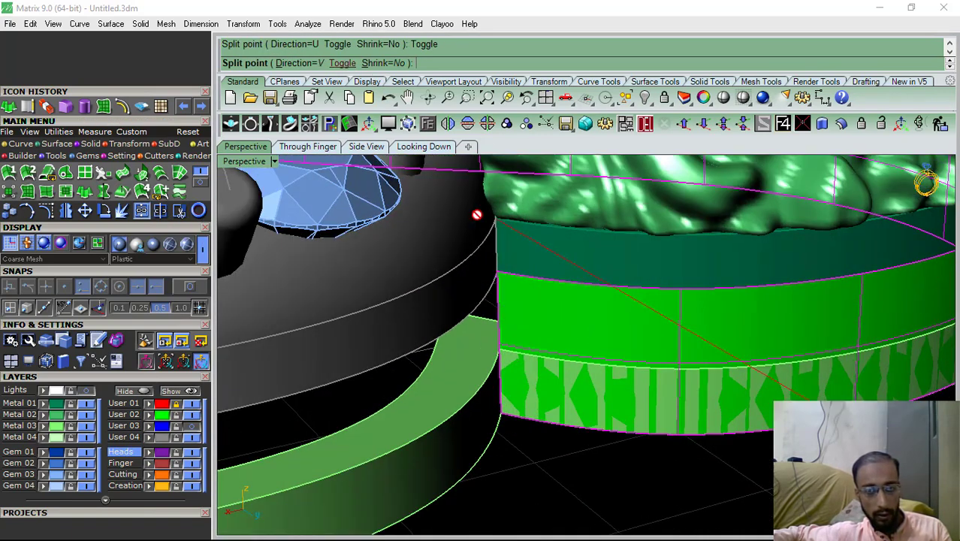
scroll(566, 334, "down", 3)
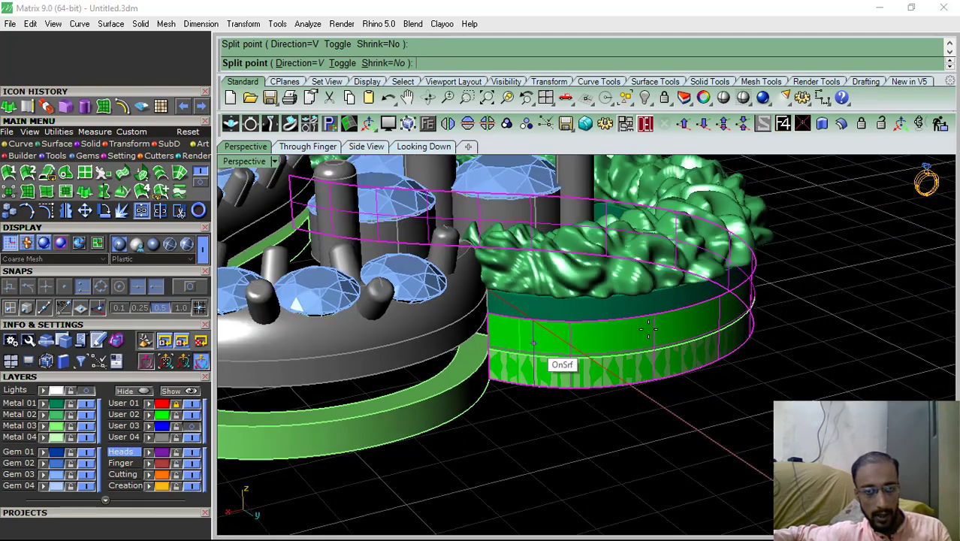
scroll(570, 342, "up", 2)
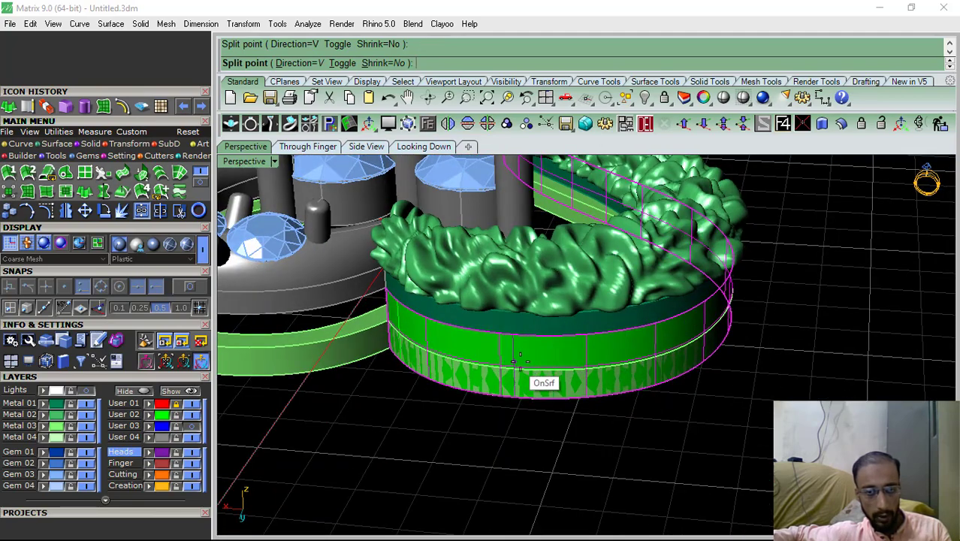
right_click_drag(640, 371, 572, 360)
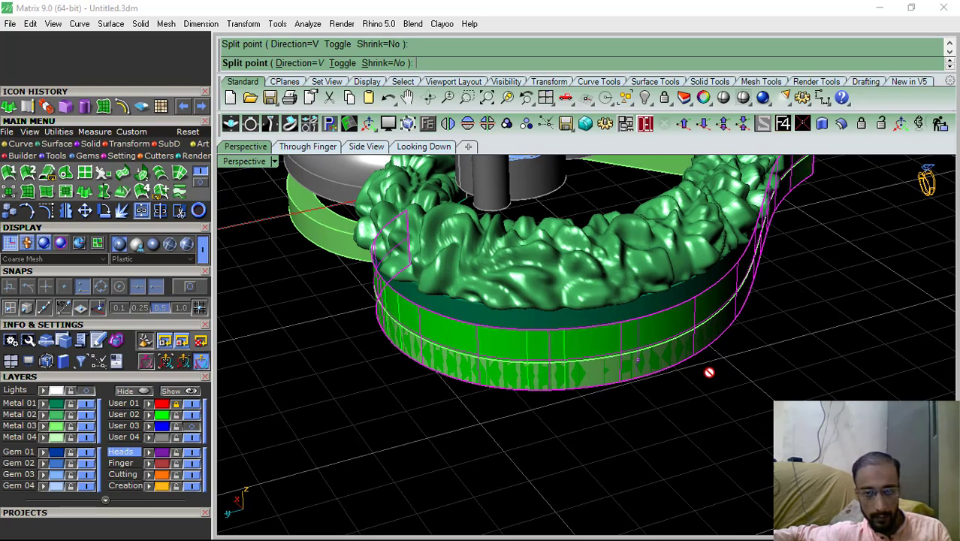
right_click_drag(708, 371, 584, 344)
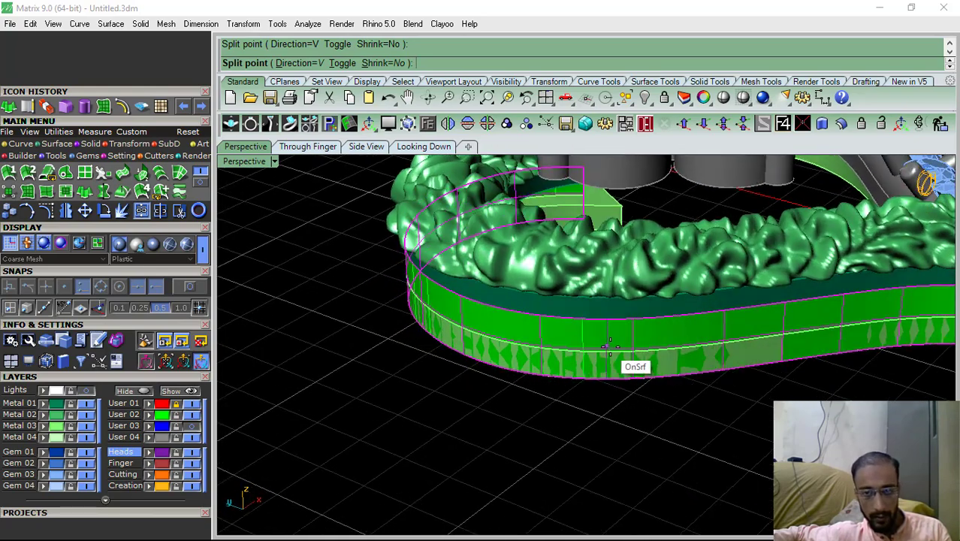
scroll(517, 353, "down", 3)
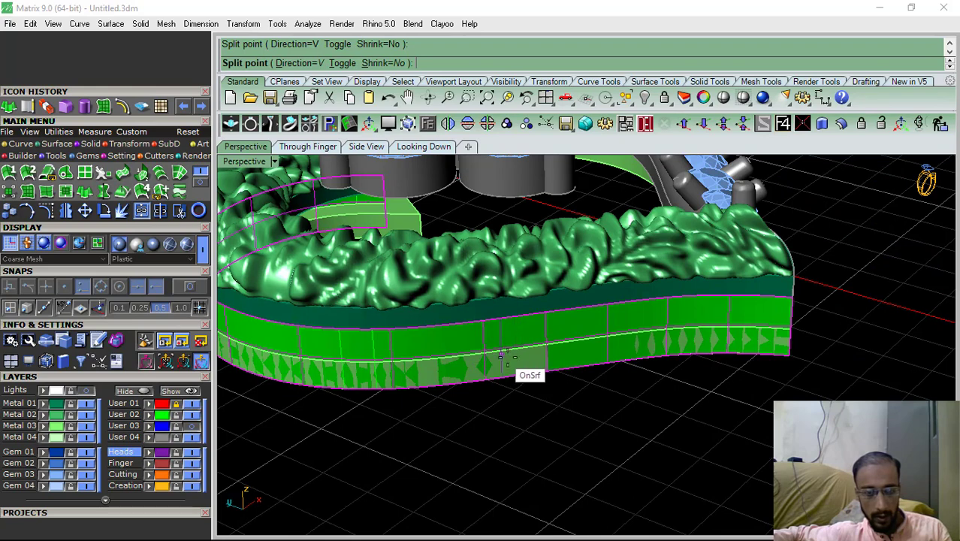
scroll(554, 361, "down", 2)
scroll(548, 355, "up", 2)
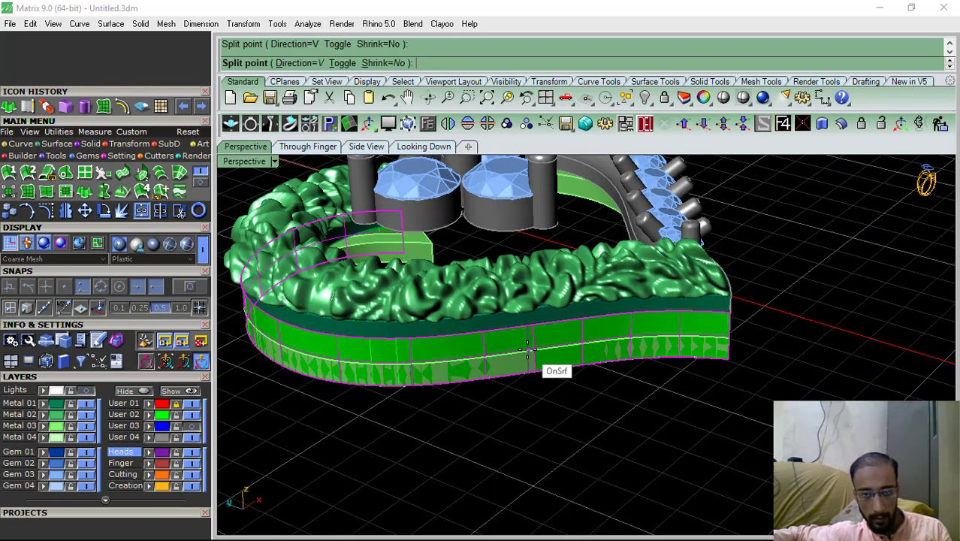
scroll(706, 325, "up", 3)
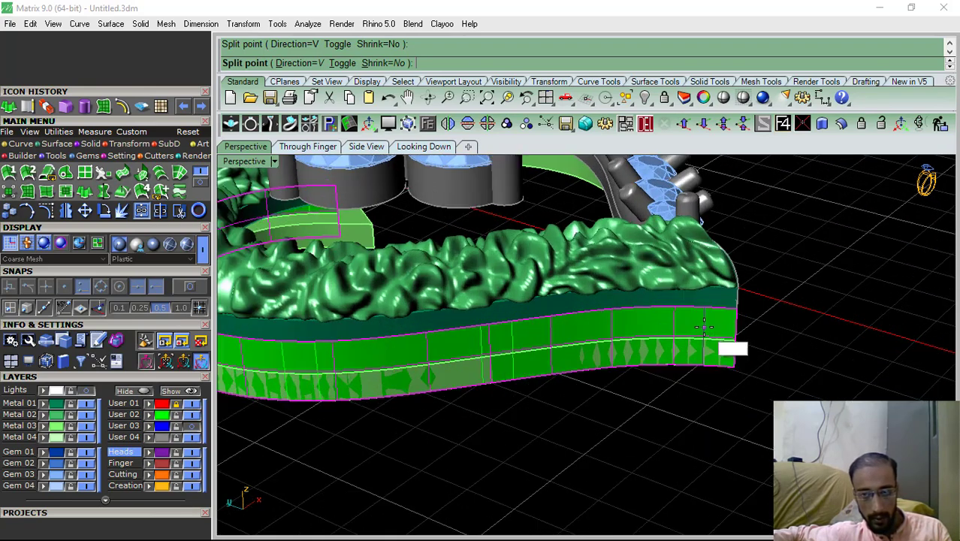
left_click(702, 329)
left_click(684, 425)
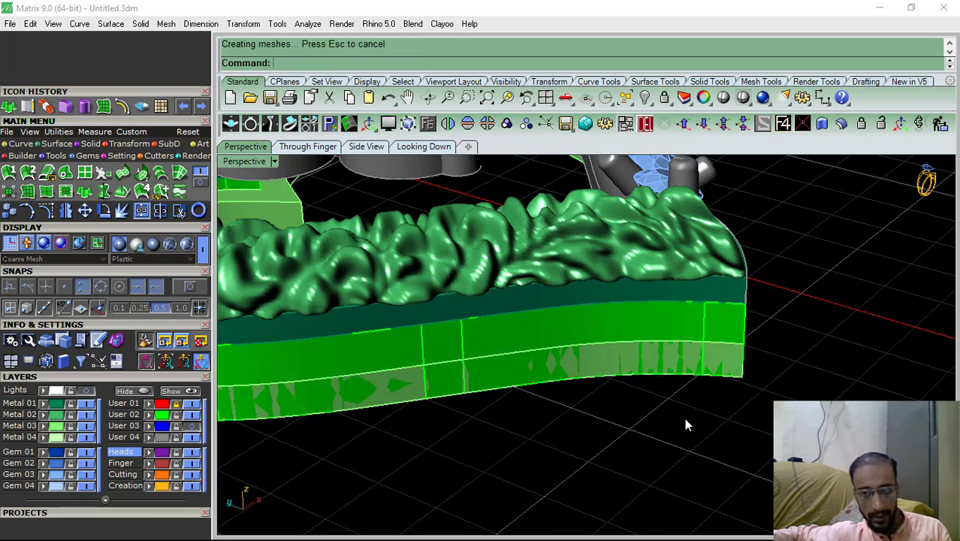
Delete the wide wall segments between the paired cuts, keeping only the six narrow vertical strips
left_click(620, 323)
right_click_drag(390, 354, 543, 403)
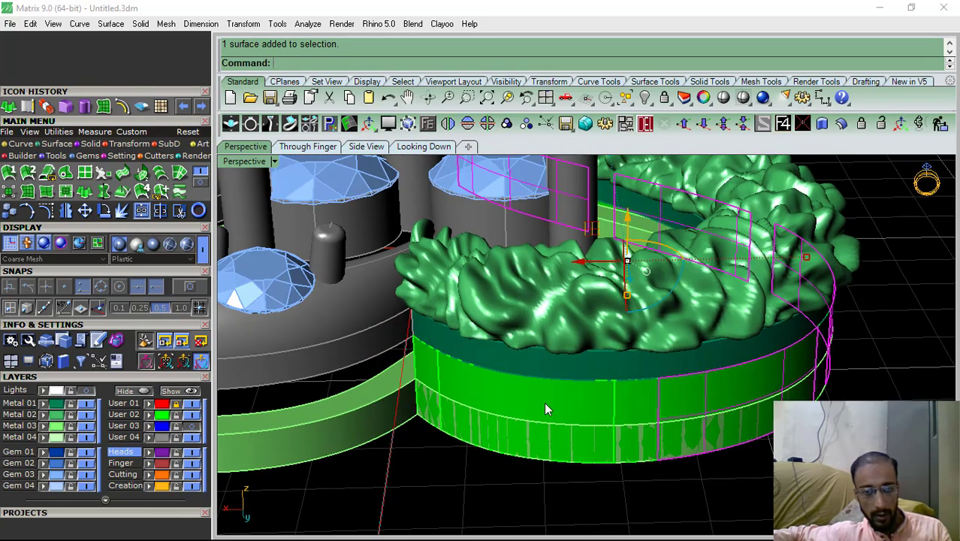
left_click(531, 402, "shift")
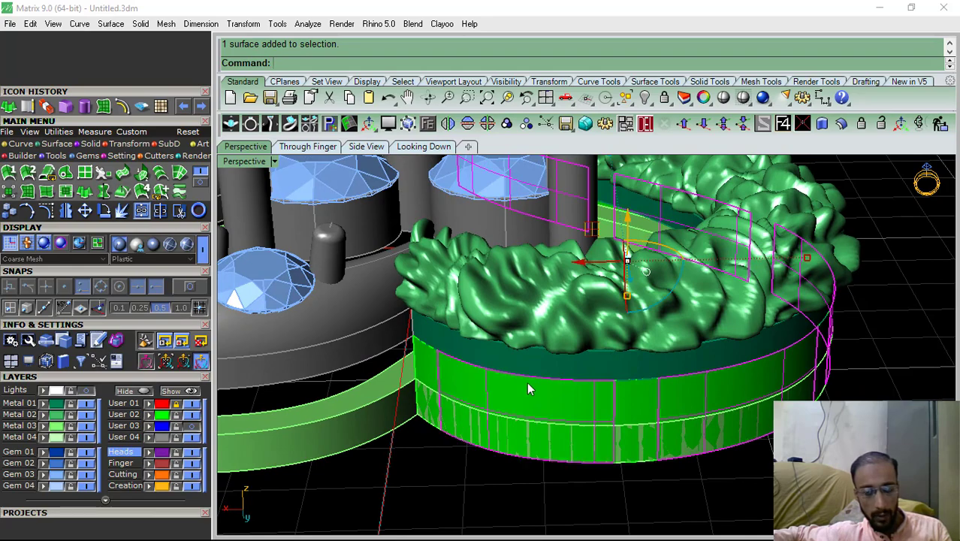
left_click(644, 125)
Select all strips on the User 02 layer and raise them slightly toward the pendant base
mouse_move(624, 360)
right_mouse_down()
mouse_move(610, 366)
mouse_move(535, 348)
mouse_move(612, 365)
right_mouse_up()
left_click(162, 415)
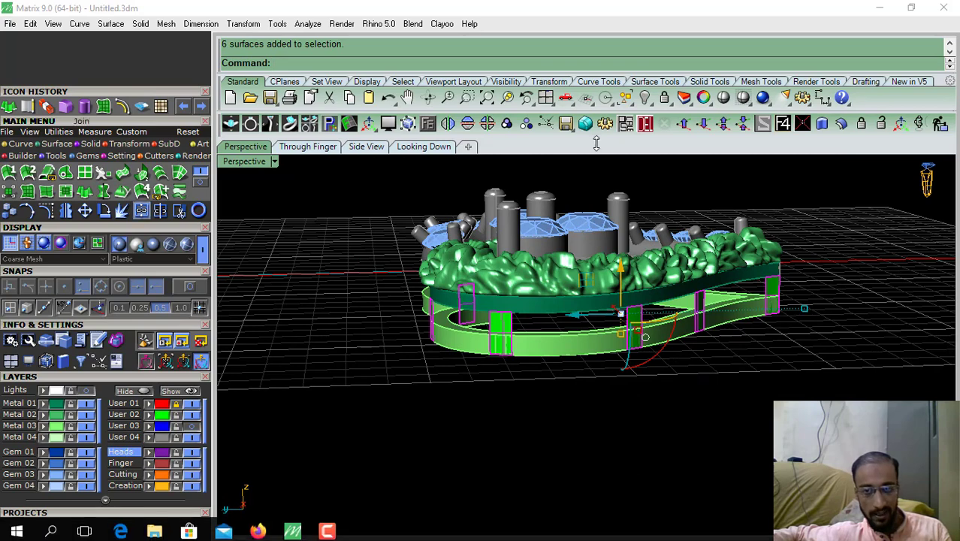
scroll(617, 254, "up", 5)
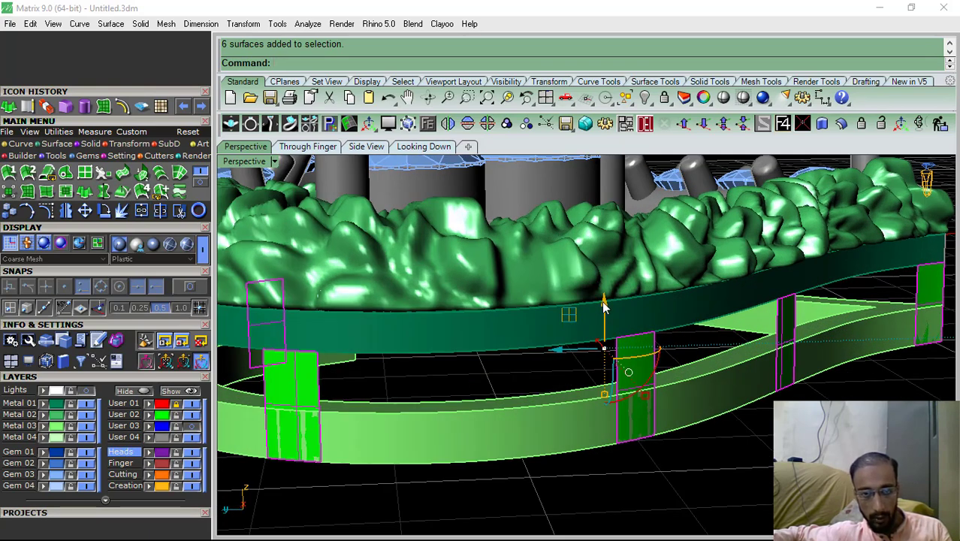
left_click_drag(603, 304, 603, 299)
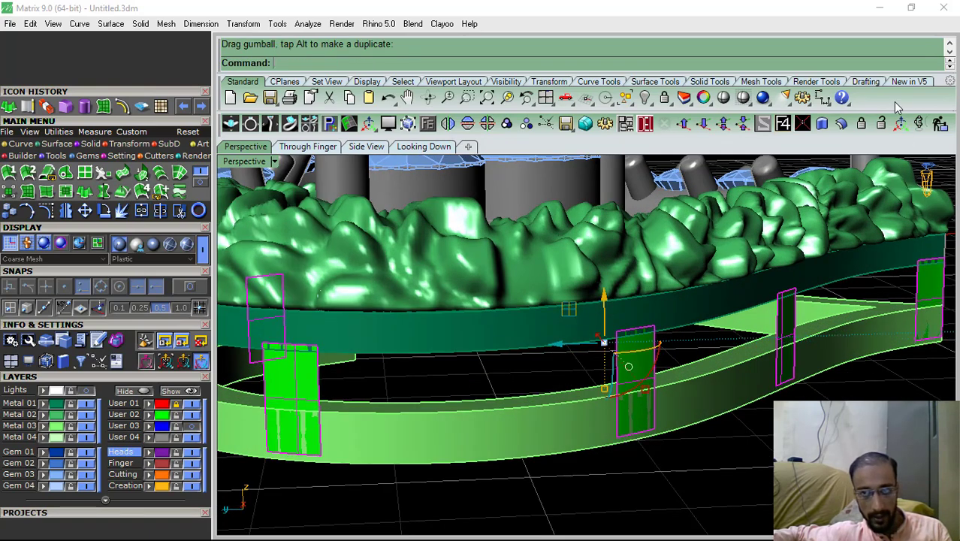
Offset the six strips inward by 0.65 into solid struts, with all directions flipped and the input surfaces deleted
left_click(844, 124)
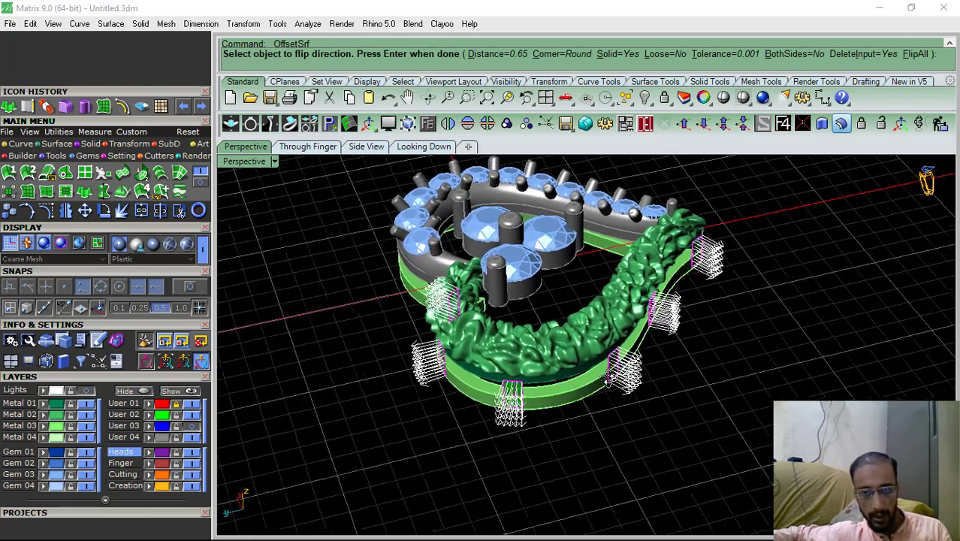
left_click(915, 55)
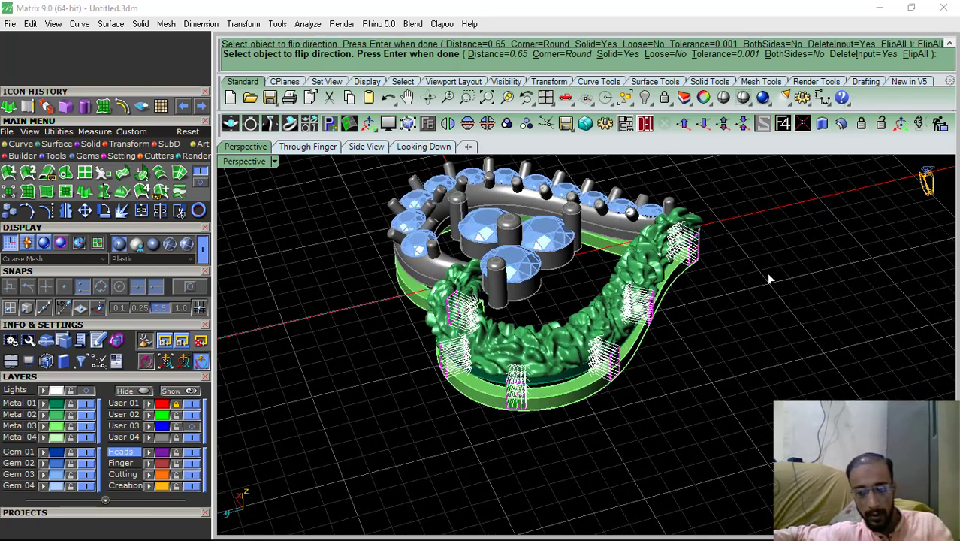
key("Return")
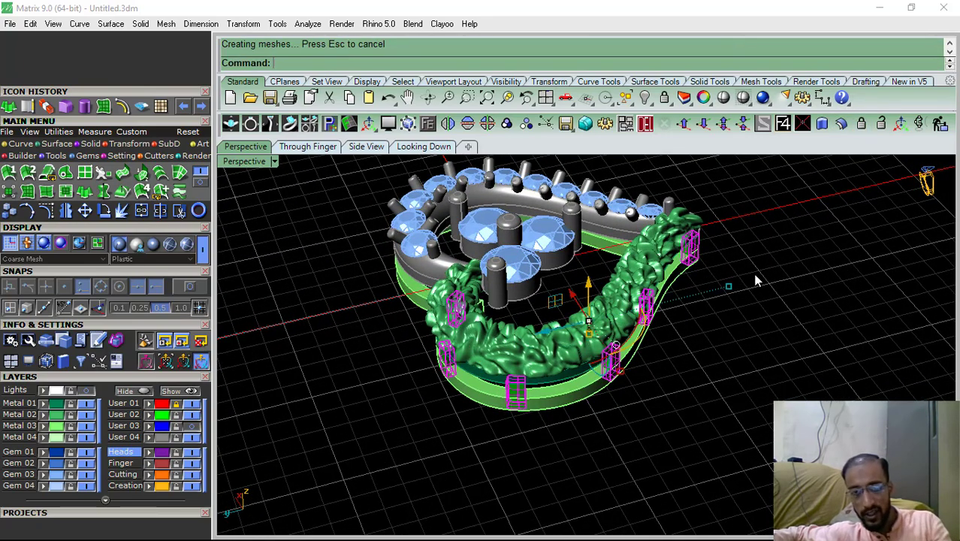
Group the solid struts and mirror a copy of them onto the other half of the heart
left_click(462, 124)
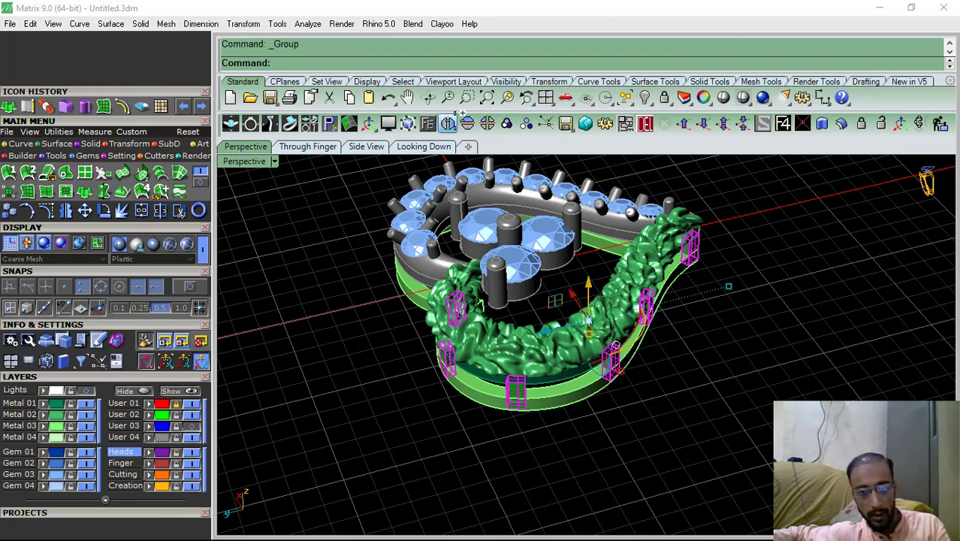
left_click(448, 123)
right_click_drag(383, 419, 244, 413)
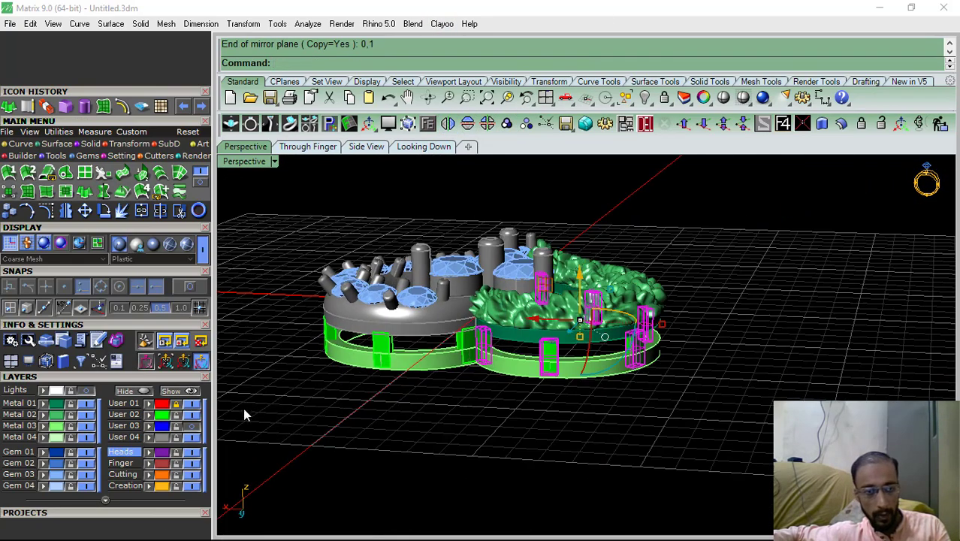
Group both sets of struts with the lower heart ring and assign the group to the Gem 01 layer
left_click(161, 416)
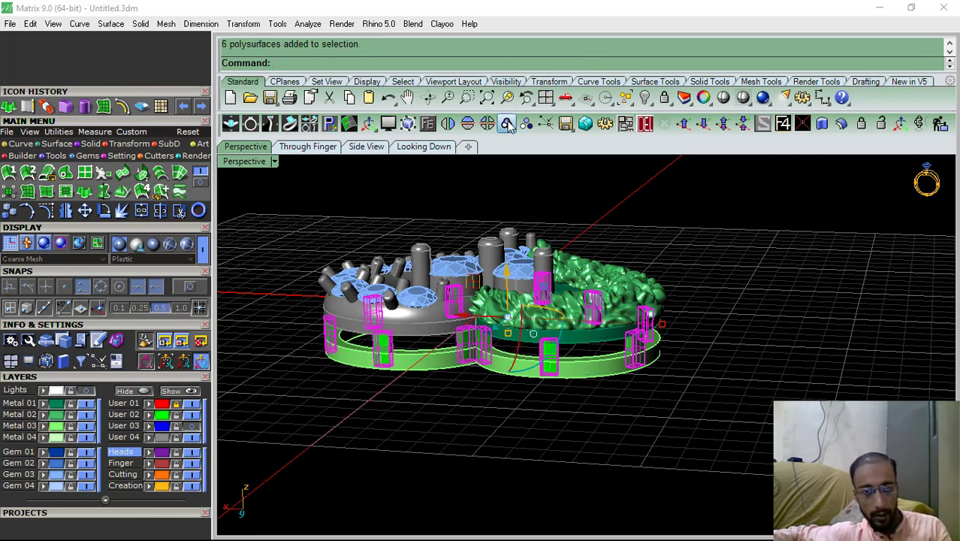
left_click(553, 375, "shift")
key("ctrl+g")
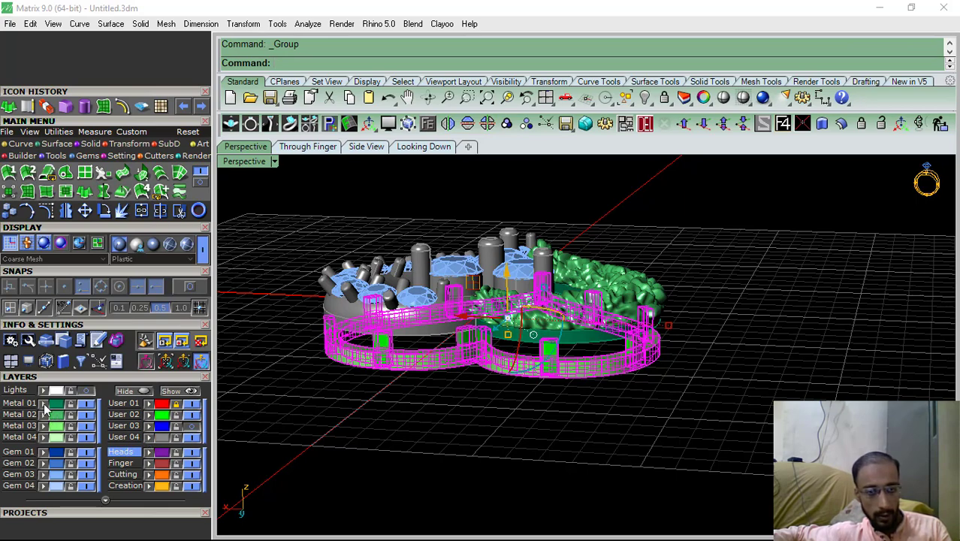
left_click(549, 455)
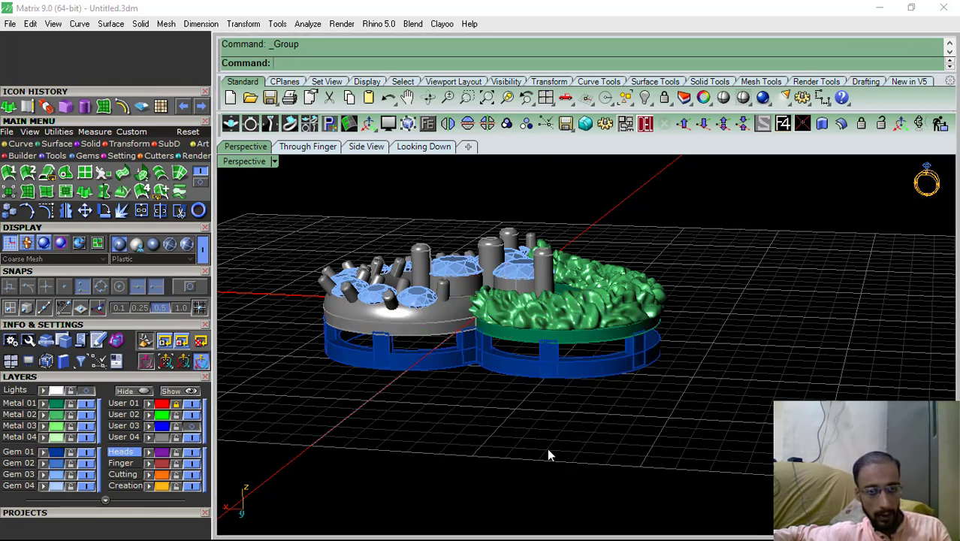
Assign the Metal 01 heart base and all the grey User 04 settings and prongs to the Gem 01 layer
right_click_drag(548, 454, 480, 280)
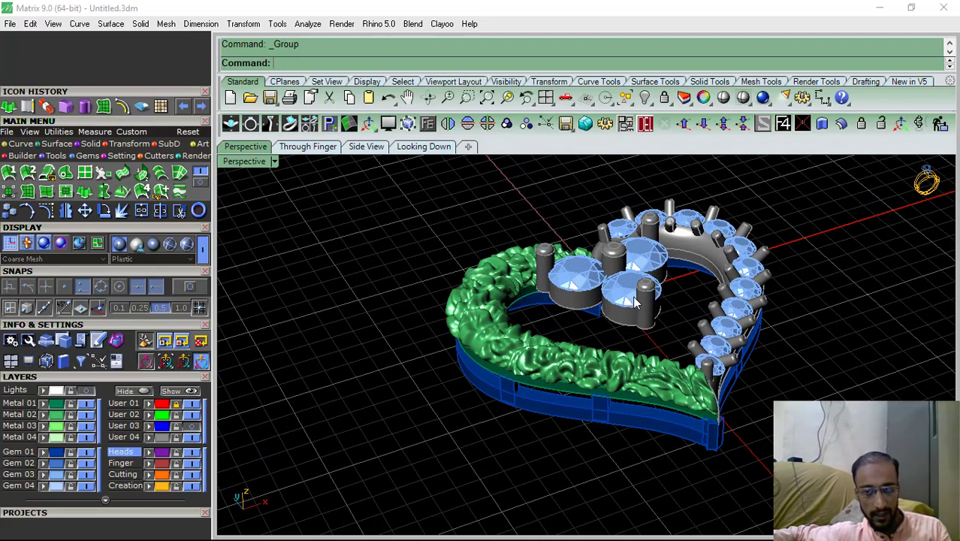
right_click_drag(725, 328, 638, 319, "shift")
right_click_drag(520, 410, 537, 382)
left_click(53, 403)
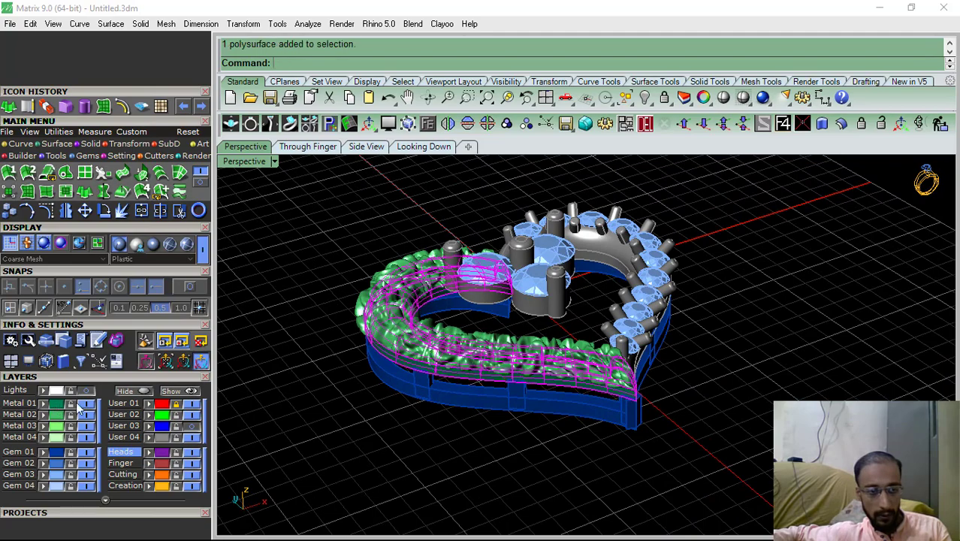
left_click(159, 437)
left_click(44, 452)
left_click(324, 461)
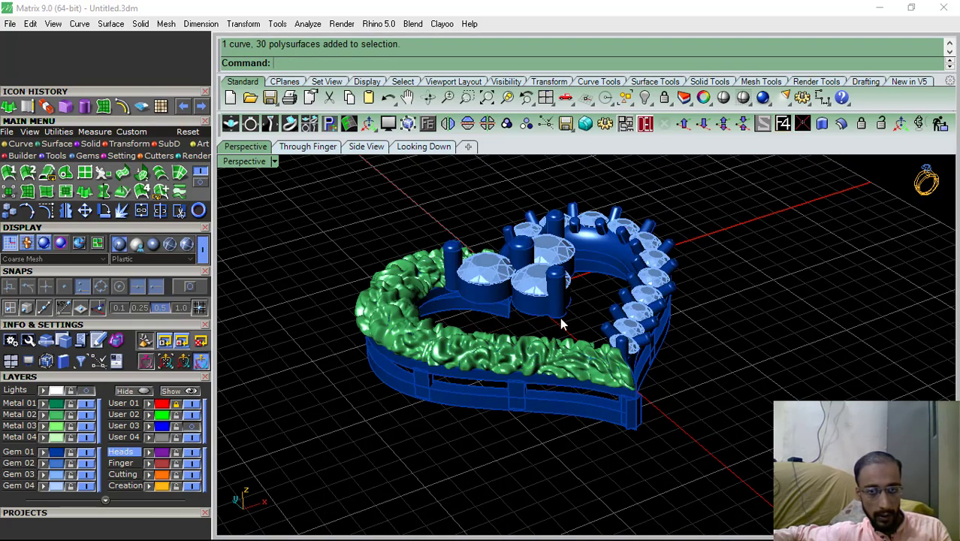
Reassign the Gem 01 metal parts of the heart pendant to the Metal 01 layer and display the model in the Looking Down view
right_click_drag(560, 319, 515, 422)
left_click(56, 404)
left_click(44, 405)
left_click(351, 454)
scroll(511, 342, "down", 5)
left_click(422, 147)
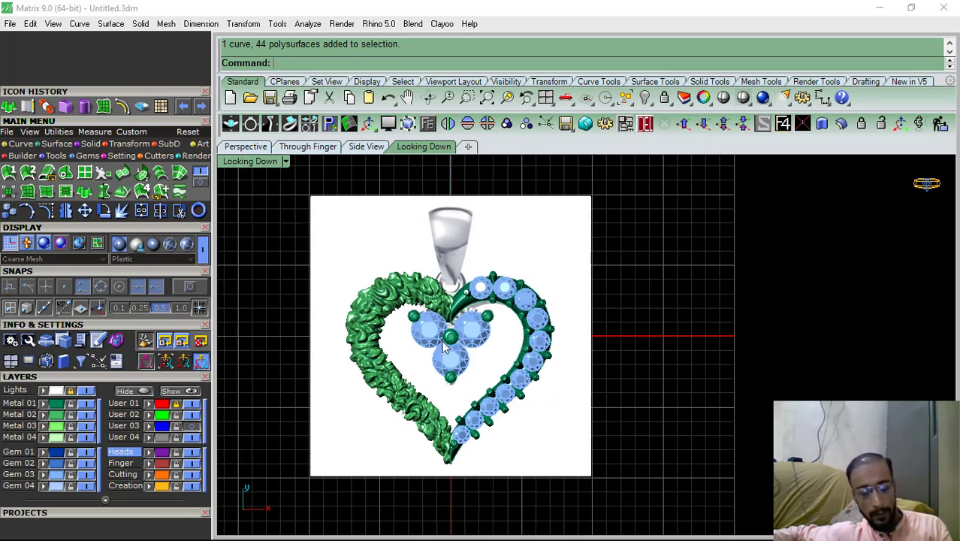
Draw a circle centred on the vertical axis over the connecting ring below the bail in the reference picture
scroll(478, 220, "up", 3)
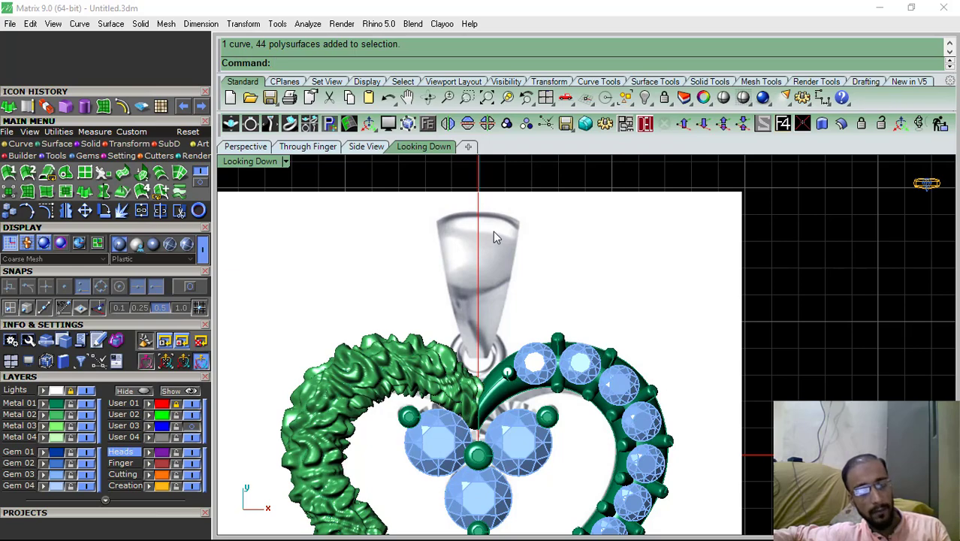
scroll(467, 269, "down", 4)
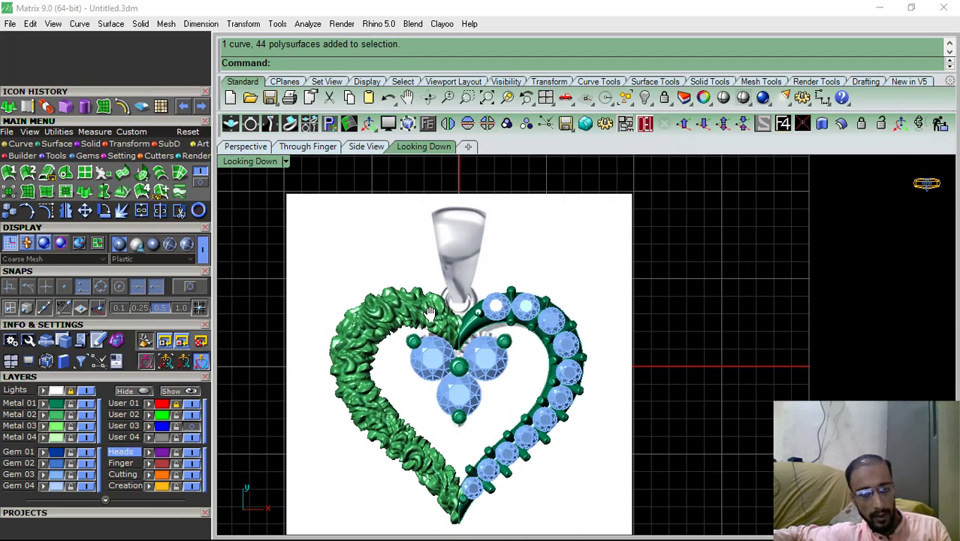
right_click_drag(430, 312, 453, 304)
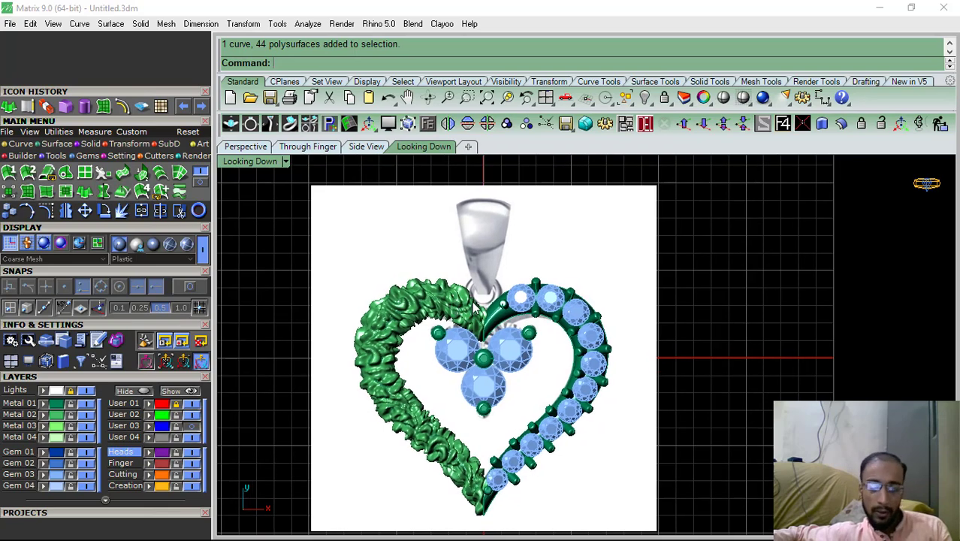
scroll(482, 274, "up", 8)
scroll(455, 282, "down", 4)
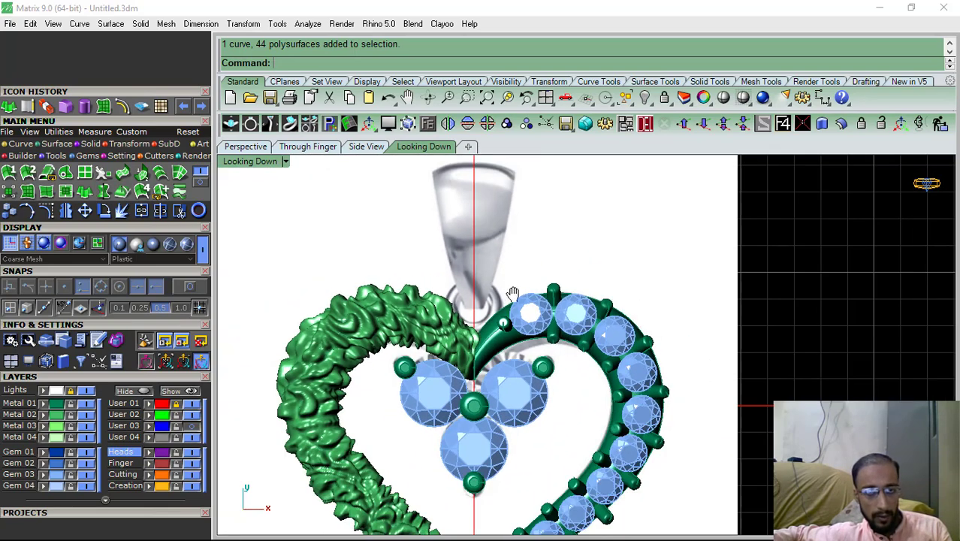
right_click_drag(511, 293, 499, 324)
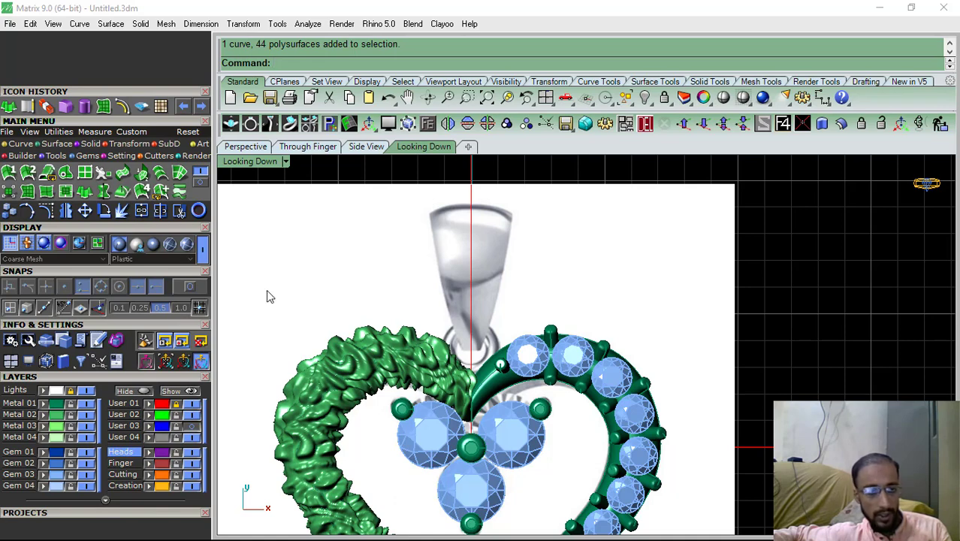
left_click(18, 145)
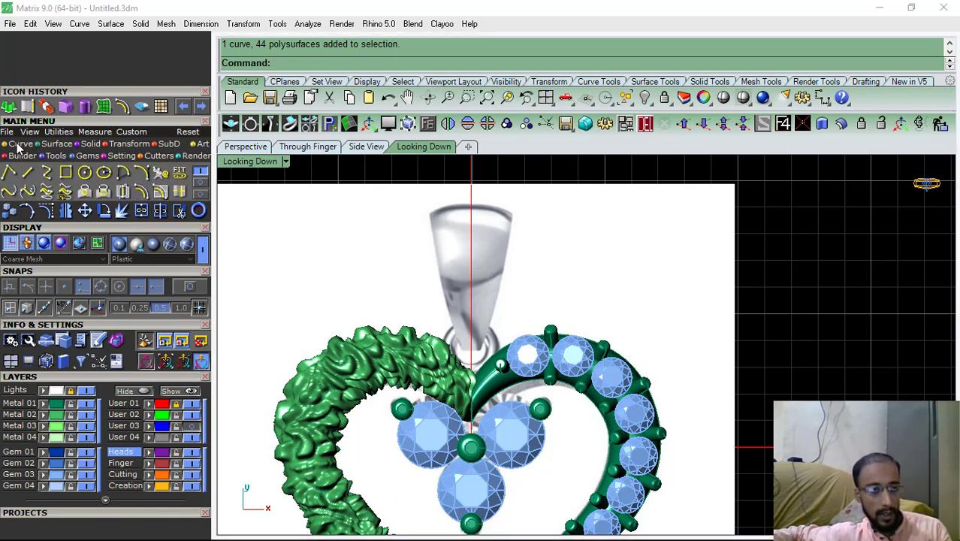
left_click(85, 172)
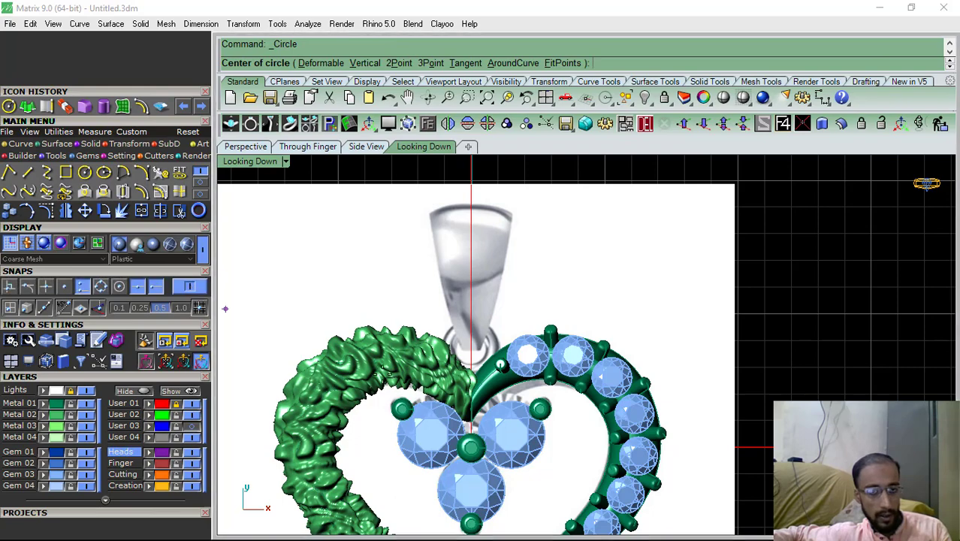
scroll(477, 344, "up", 1)
scroll(478, 344, "up", 1)
left_click(465, 344)
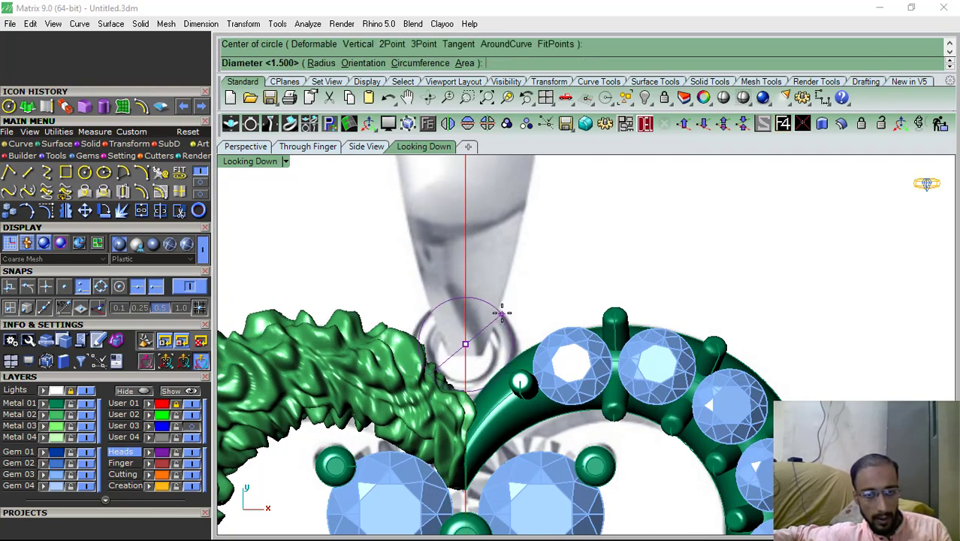
left_click(503, 312)
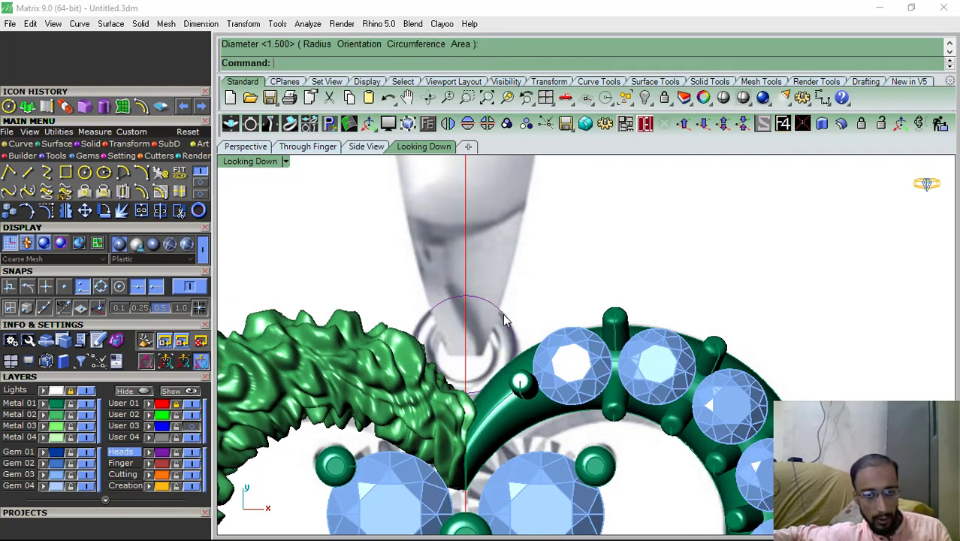
Try offsetting the connecting ring's circle inward by 0.45 and delete the offset copy
left_click(144, 193)
scroll(438, 338, "up", 3)
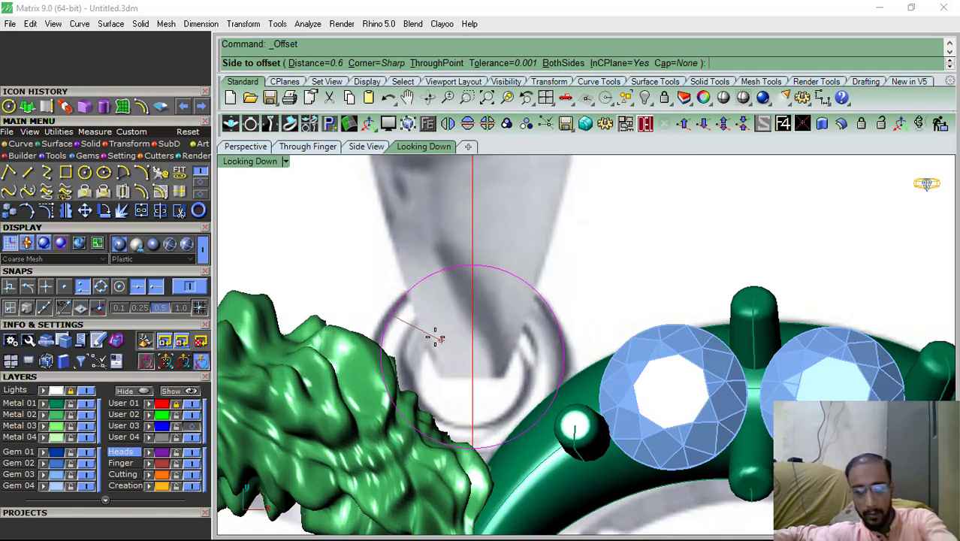
type(".4")
key("Return")
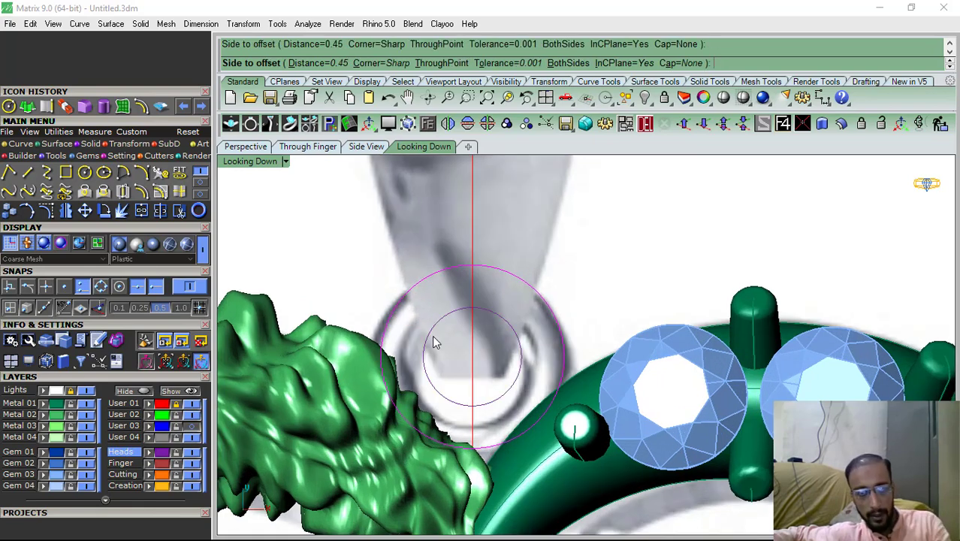
left_click(434, 342)
left_click(507, 322)
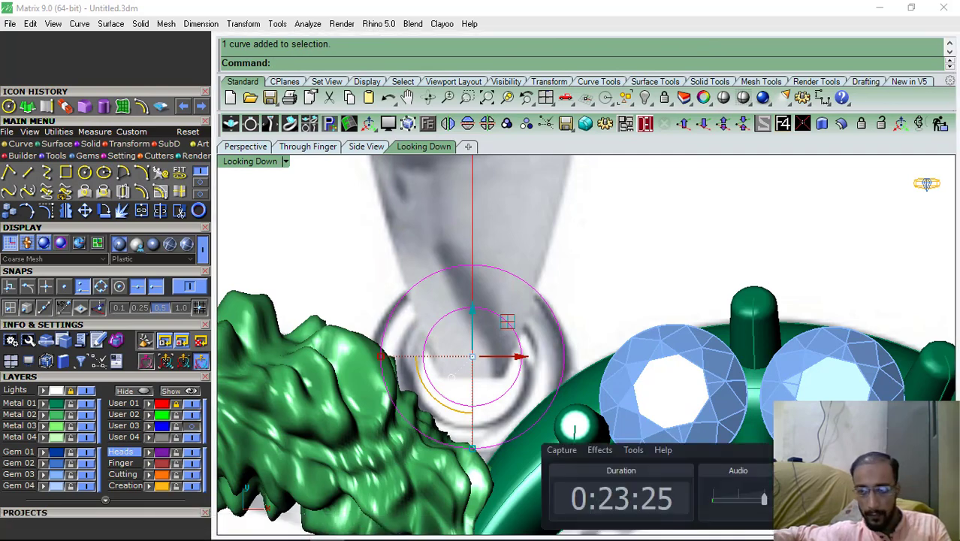
key("Delete")
right_click_drag(374, 244, 357, 243)
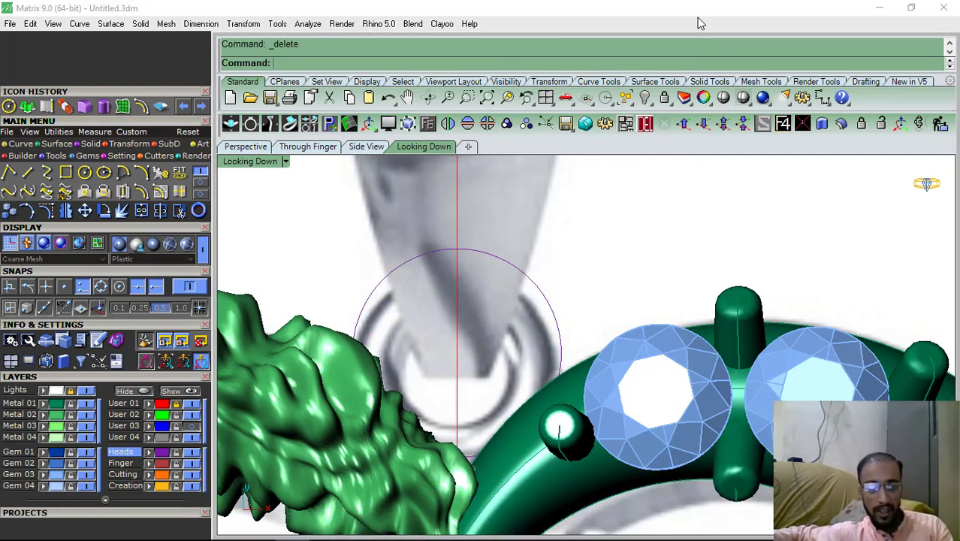
Offset the connecting ring's outer circle inward by 0.5
left_click_drag(505, 294, 504, 291)
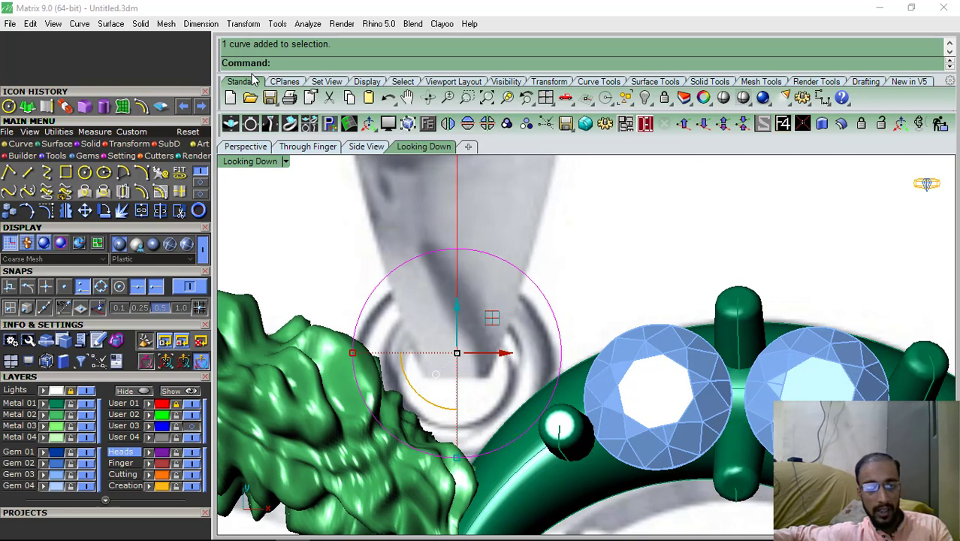
left_click(143, 107)
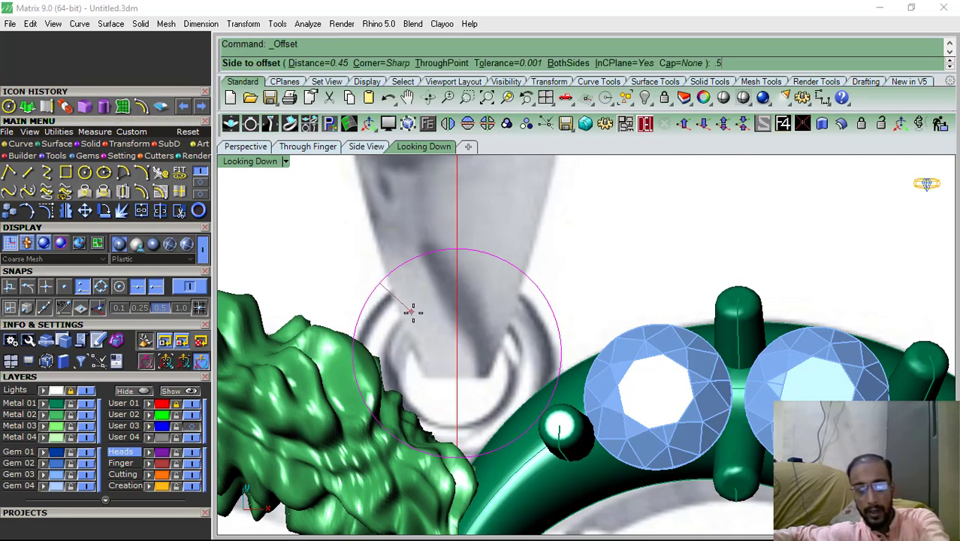
type("5")
key("Return")
left_click(414, 316)
Select the outer and inner ring circles and begin a Tween Curves operation between them
left_click_drag(538, 238, 472, 330)
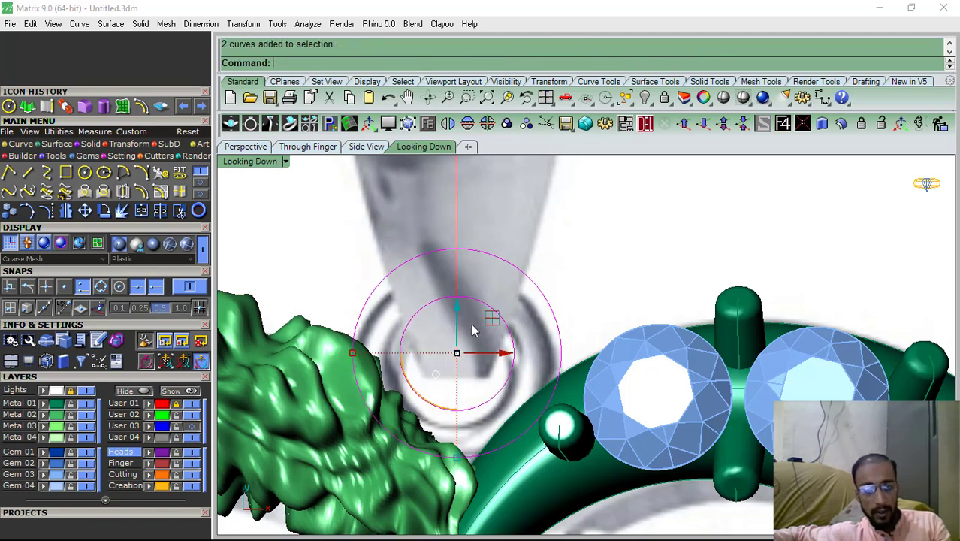
left_click(200, 183)
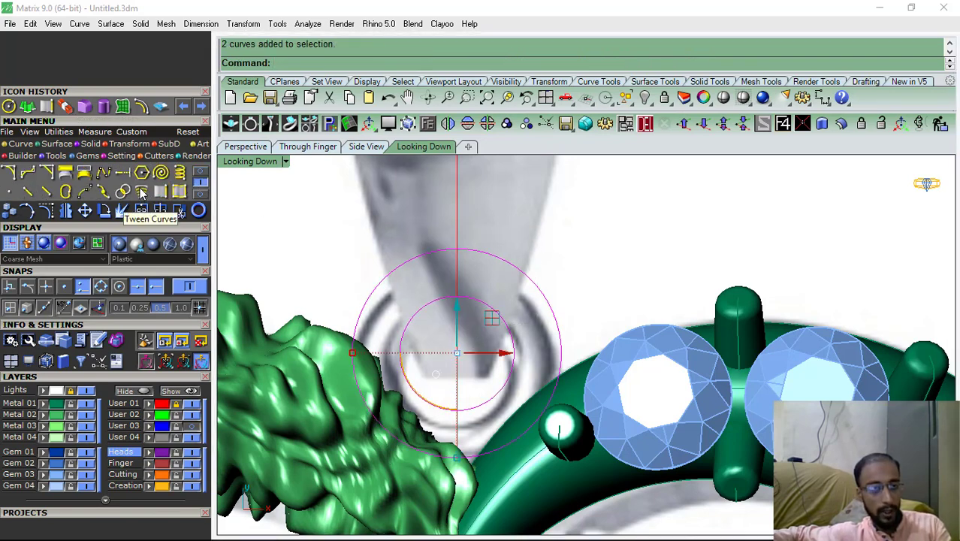
left_click(141, 192)
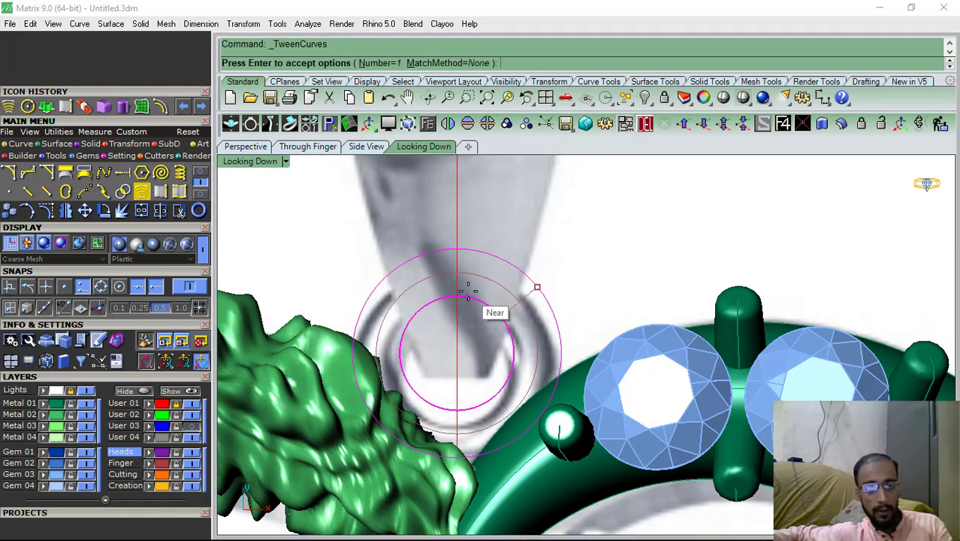
scroll(414, 288, "up", 2)
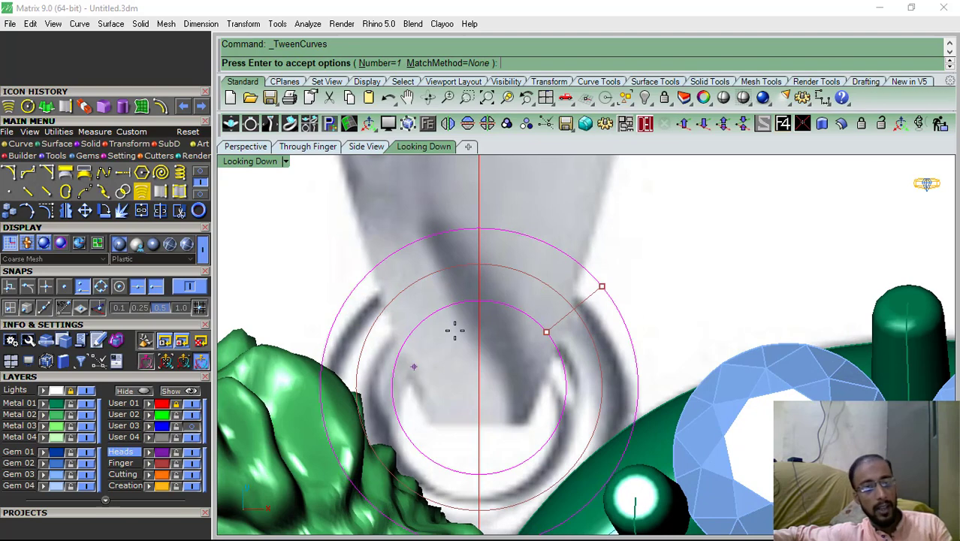
right_click_drag(469, 339, 492, 372)
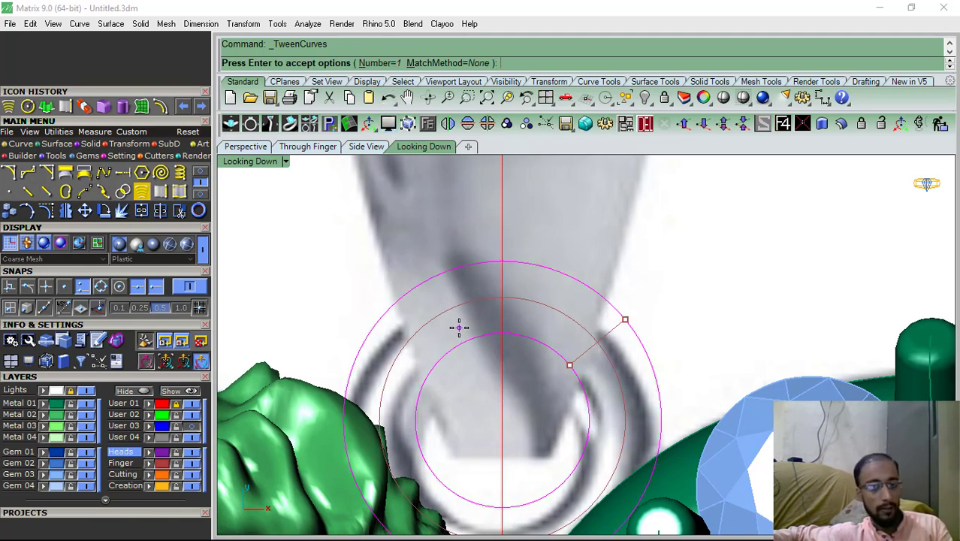
Preview the tween between the two circles with 2 and with 4 intermediate curves
left_click(378, 63)
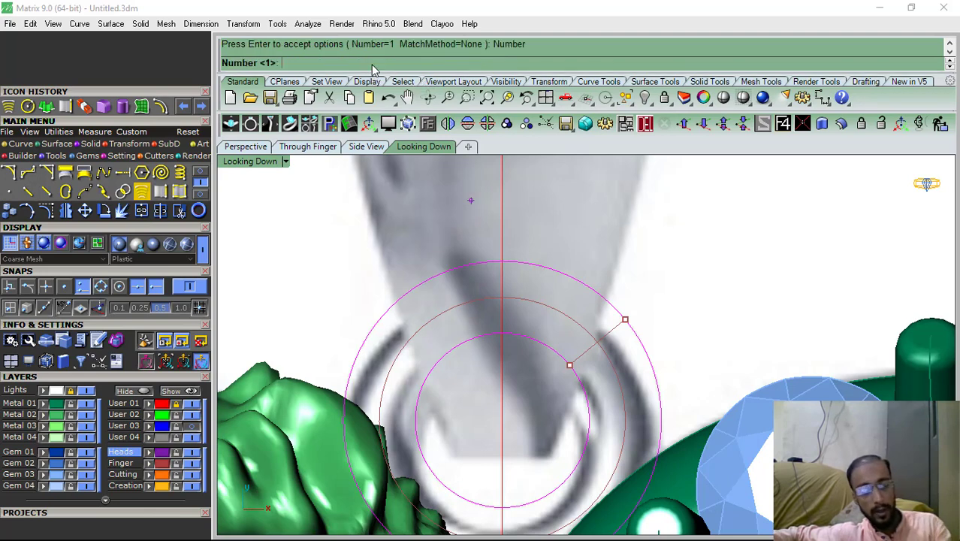
key("Return")
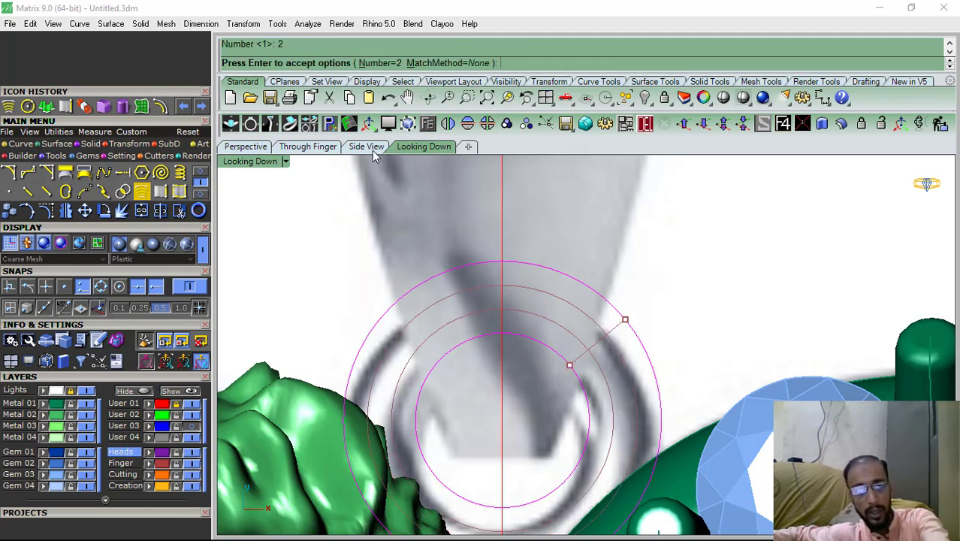
left_click(373, 64)
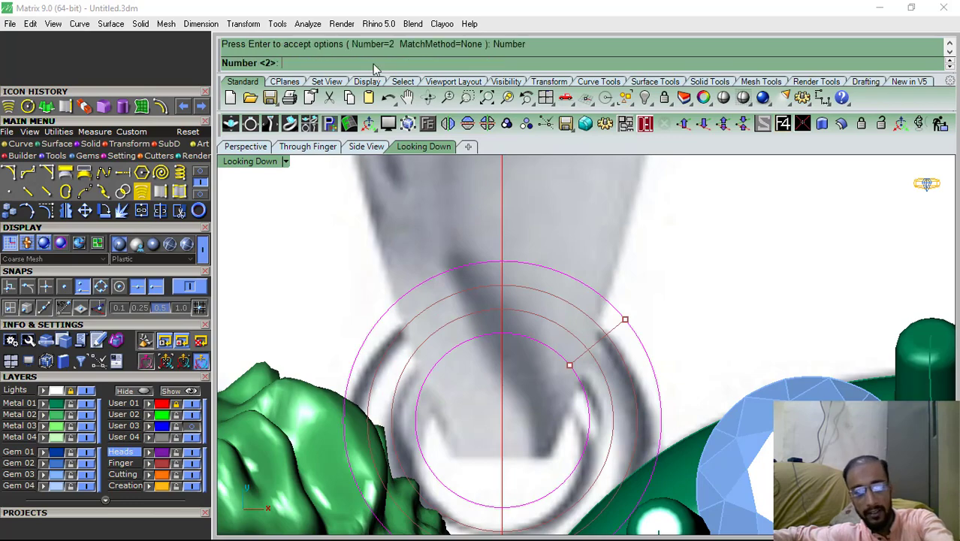
type("4")
key("Return")
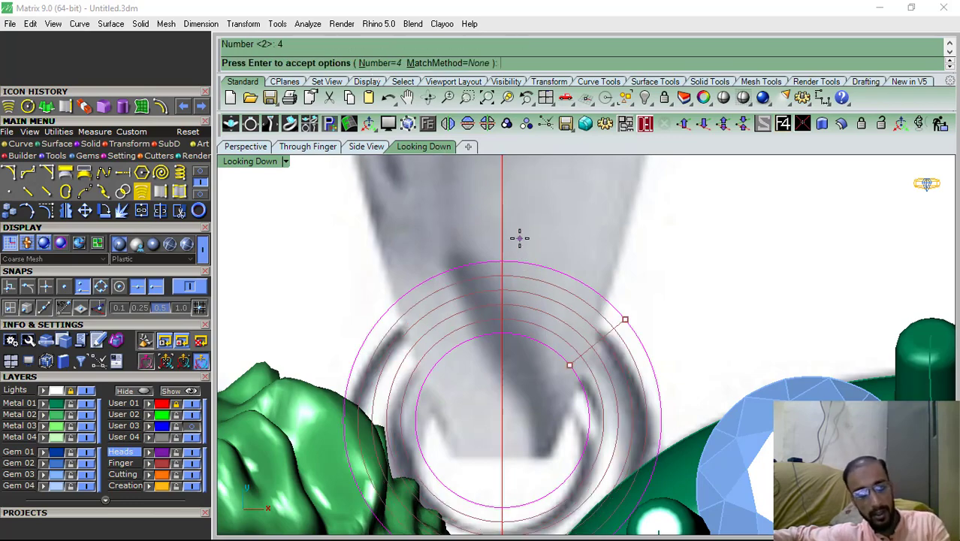
scroll(484, 264, "down", 2)
scroll(476, 272, "up", 3)
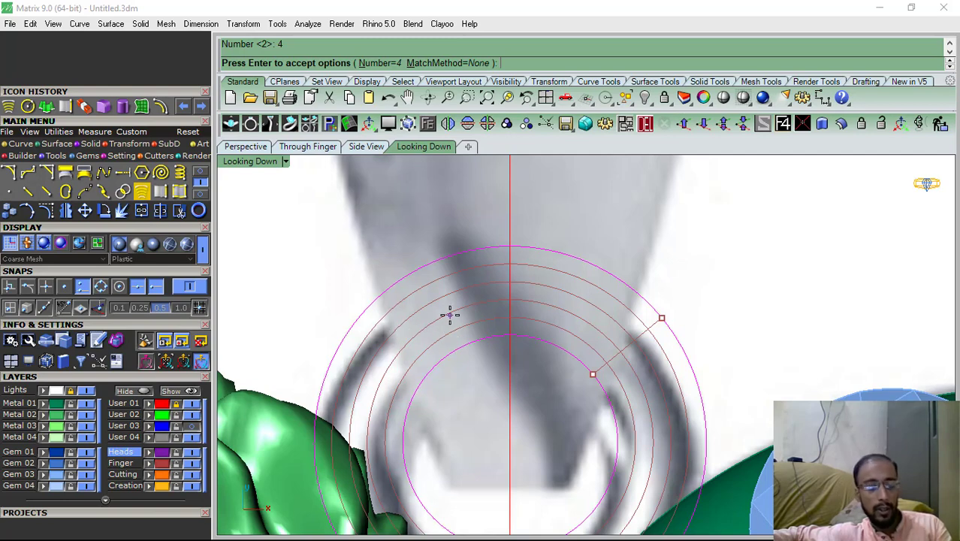
Set the tween number to 1 and create the single circle midway between the two ring circles
left_click(388, 65)
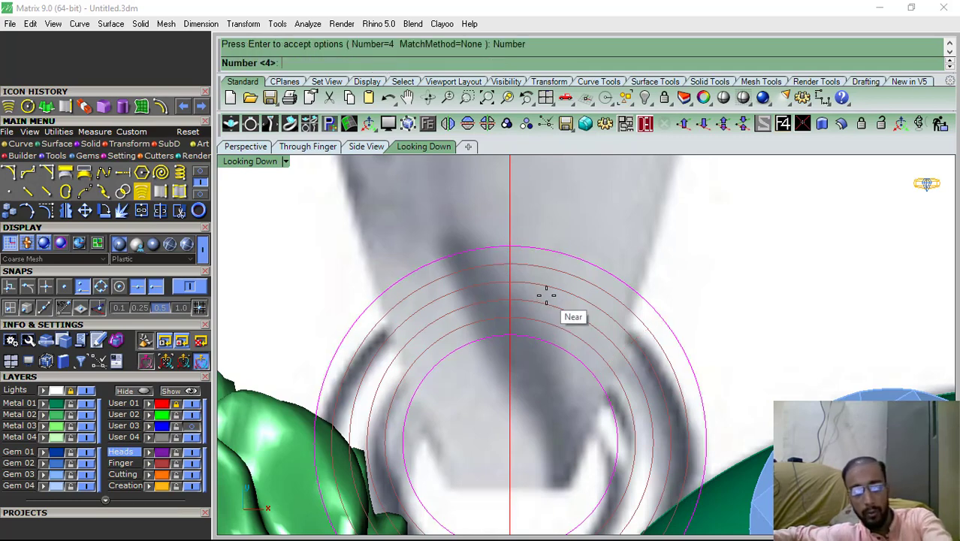
key("Return")
key("Return")
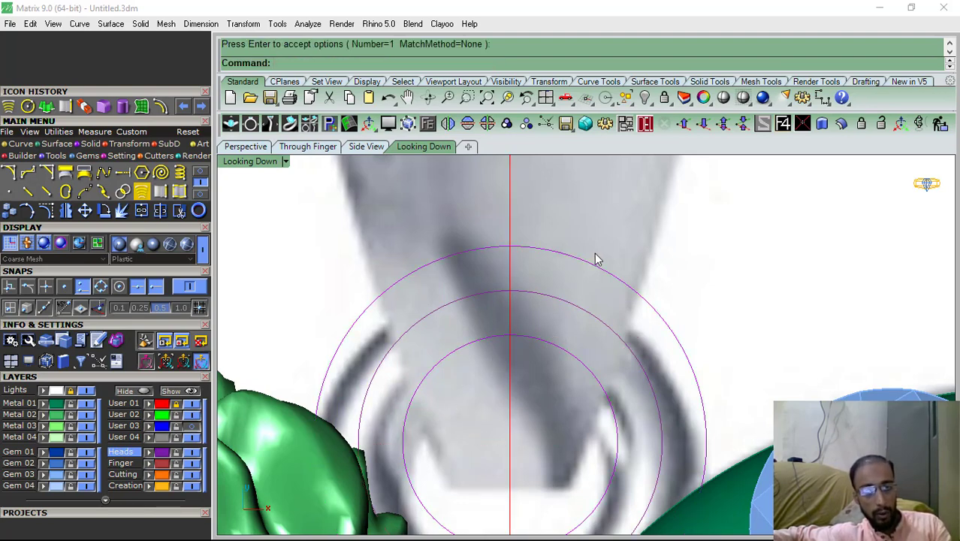
Try a closed pipe of radius 0.4 along the middle circle and undo it
left_click(570, 307)
scroll(542, 300, "down", 3)
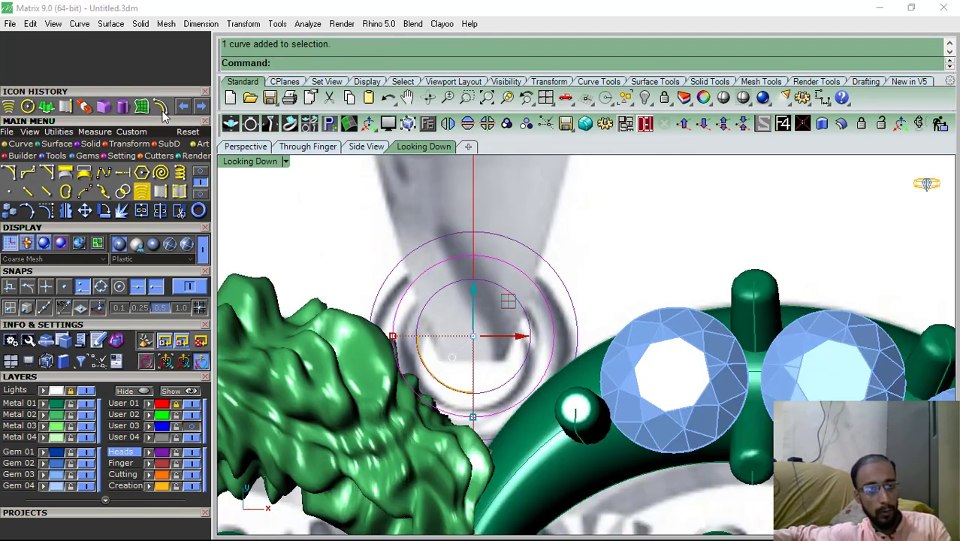
left_click(90, 144)
left_click(10, 192)
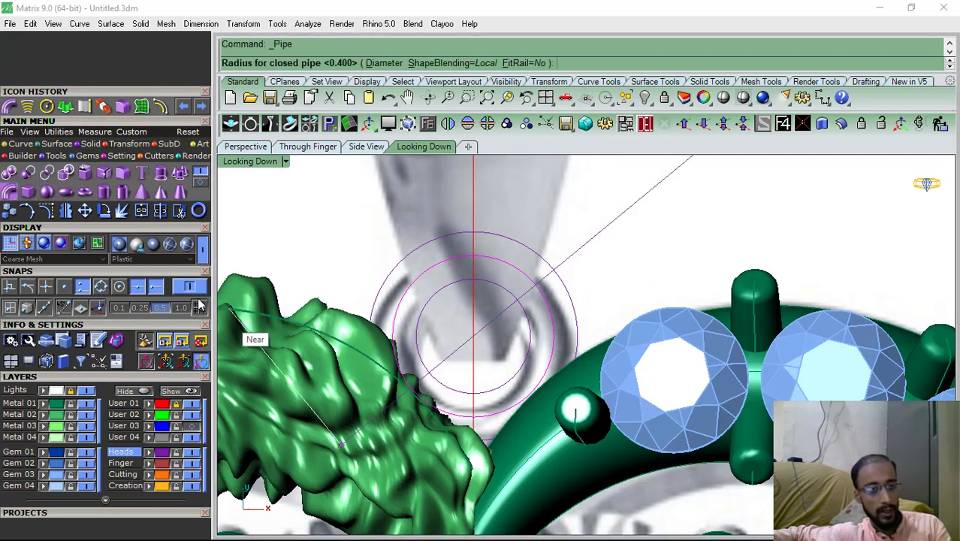
key("Return")
key("Return")
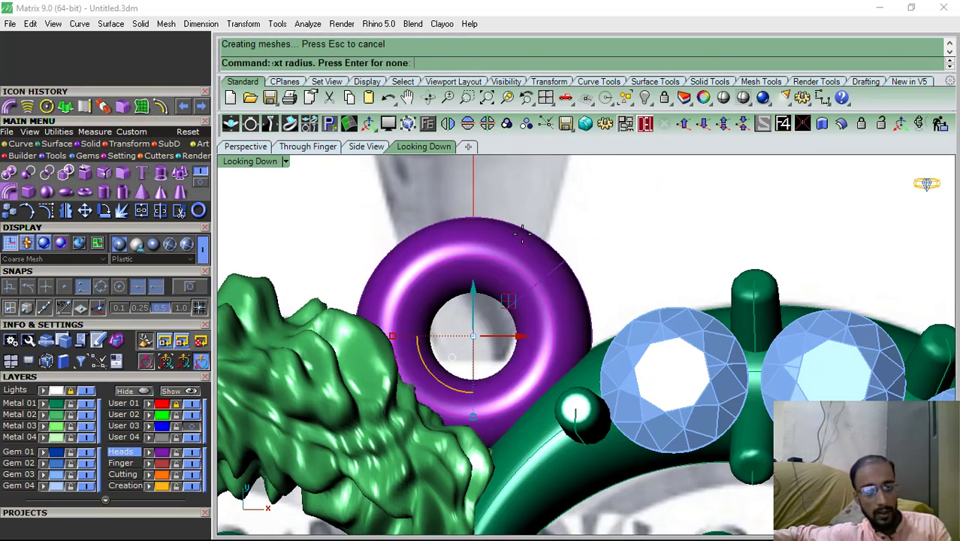
key("ctrl+z")
Pipe the middle circle with a radius smaller than 0.4 to form the connecting ring
key("Return")
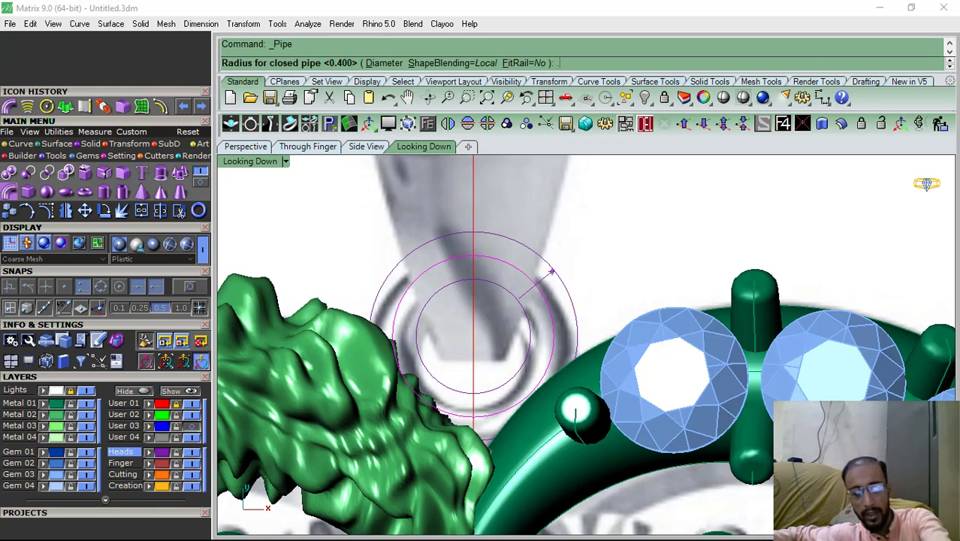
left_click(524, 234)
key("Return")
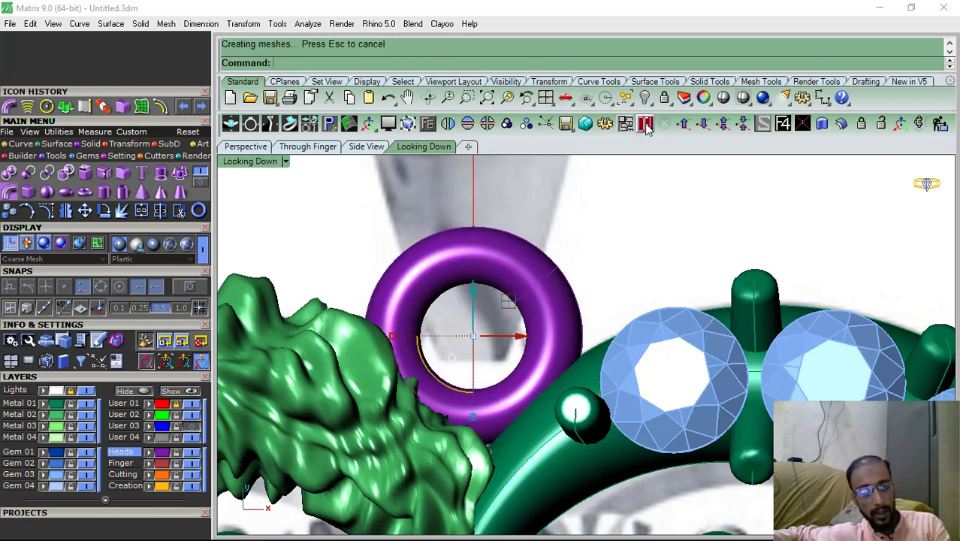
Select the piped connecting ring and hide the layer that holds the reference picture for work in the perspective view
left_click(645, 125)
left_click(546, 316)
left_click(524, 253, "ctrl")
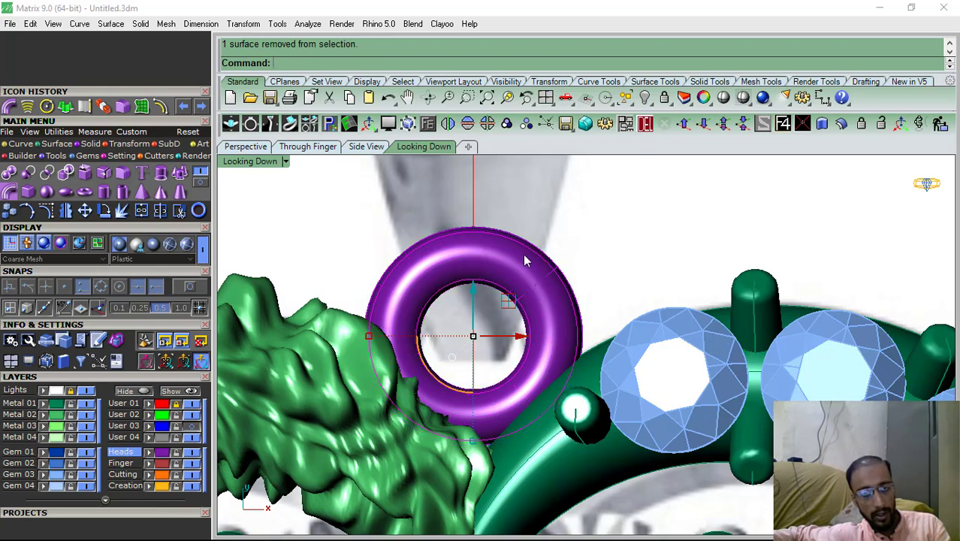
scroll(522, 253, "up", 1)
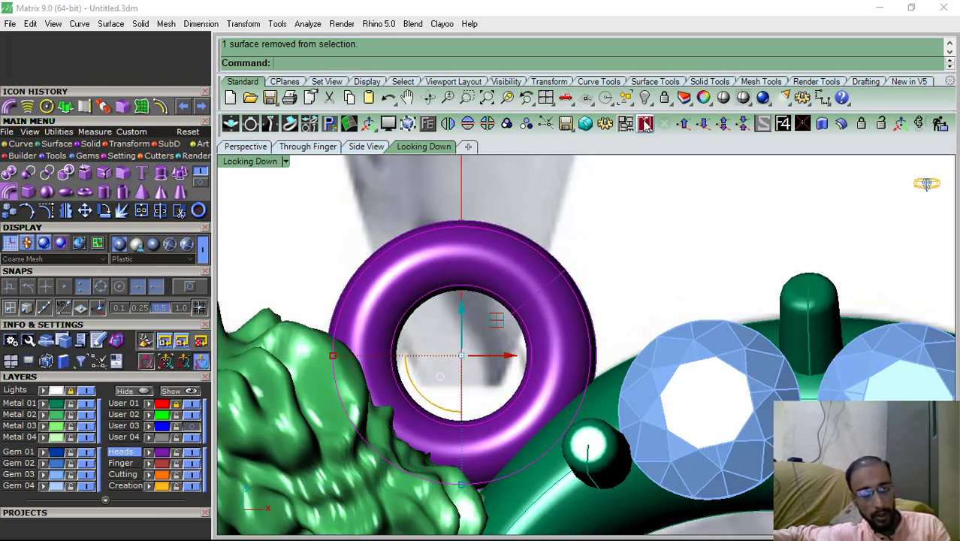
left_click(516, 300)
left_click(247, 148)
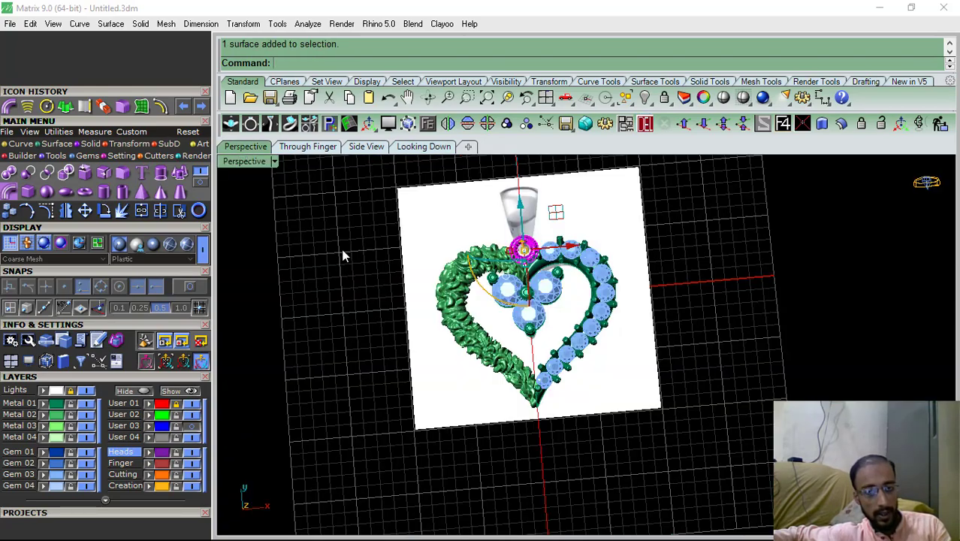
left_click(88, 391)
Lower the connecting ring vertically to the level of the openwork gallery beneath the heart
right_click_drag(350, 359, 594, 240)
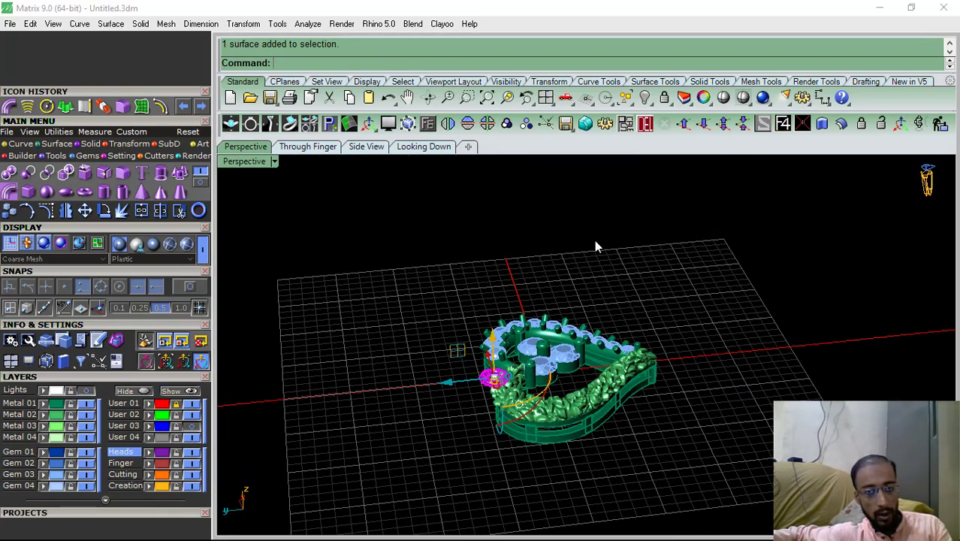
scroll(505, 415, "up", 6)
right_click_drag(484, 423, 570, 282)
scroll(570, 283, "up", 1)
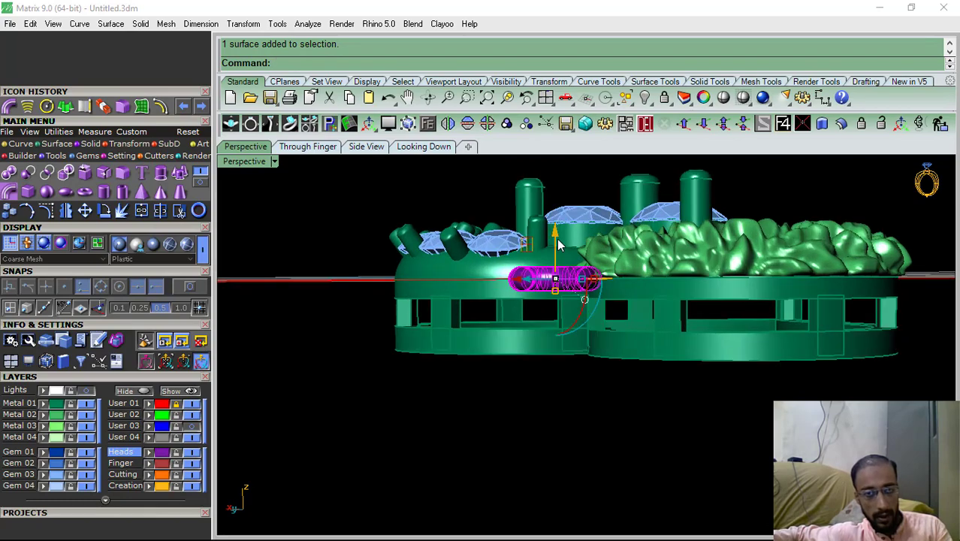
left_click_drag(556, 231, 555, 267)
left_click(561, 360)
scroll(610, 233, "down", 6)
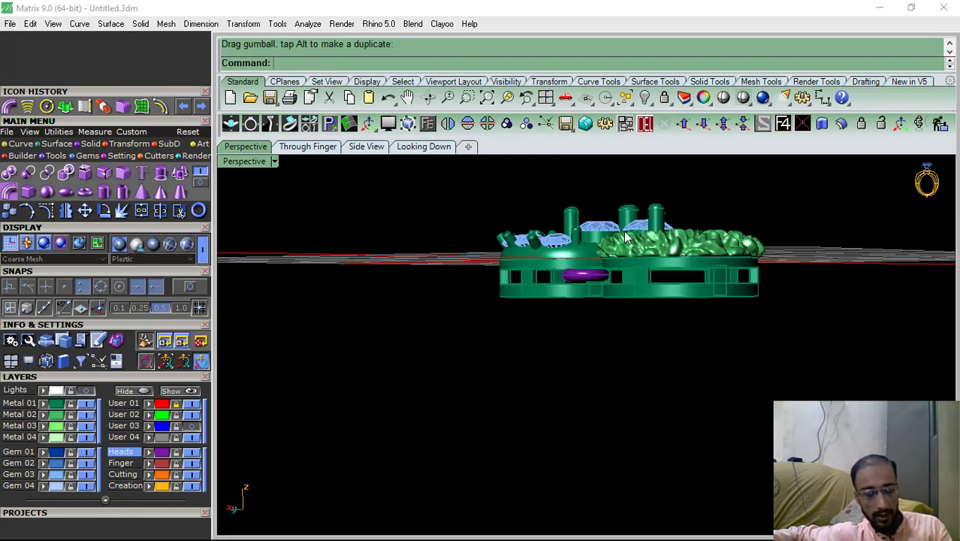
Shift the connecting ring horizontally away from the heart so that its inner edge just overlaps the gallery's notch
right_click_drag(610, 233, 649, 388)
scroll(649, 388, "up", 5)
left_click(633, 373)
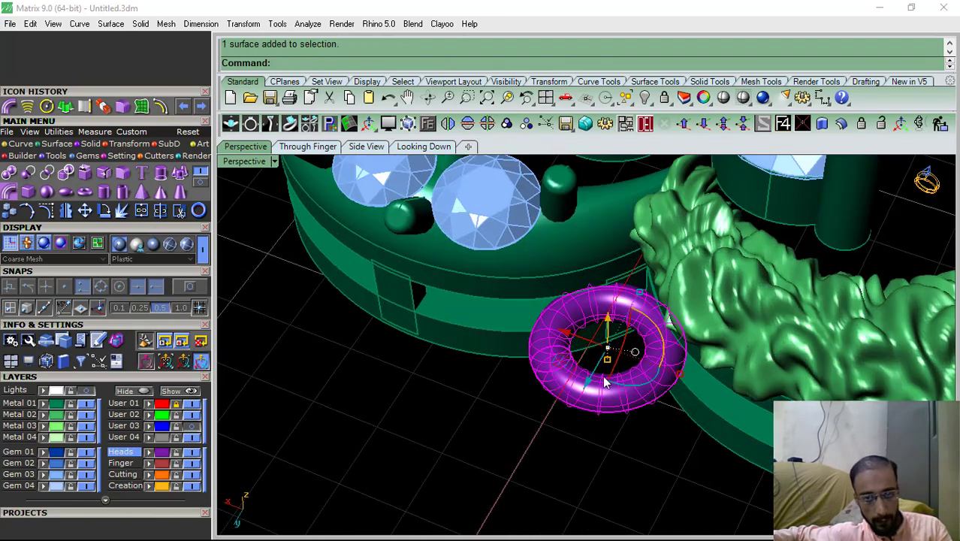
mouse_move(606, 381)
left_mouse_down()
mouse_move(612, 371)
mouse_move(609, 379)
left_mouse_up()
right_click_drag(608, 380, 678, 281)
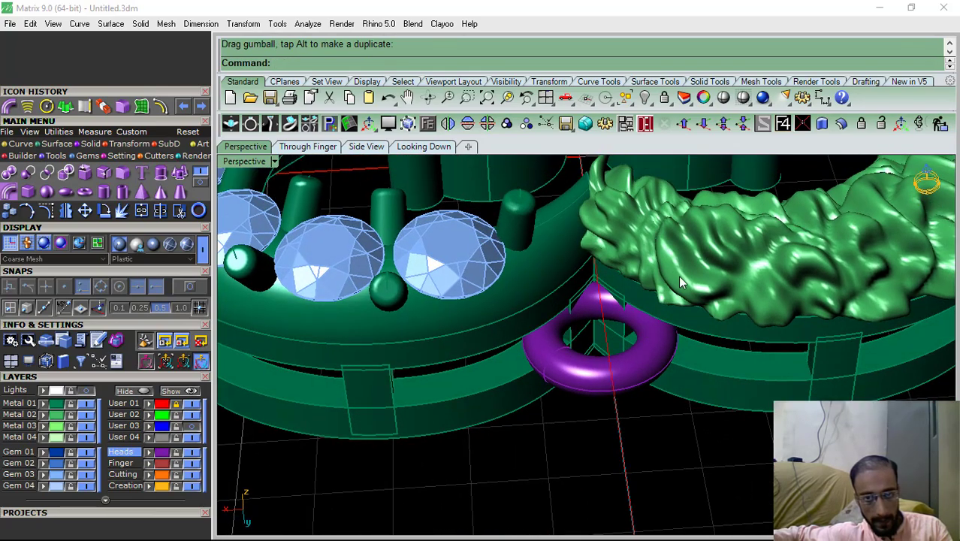
right_click_drag(607, 322, 597, 382)
left_click(598, 379)
scroll(602, 349, "up", 5)
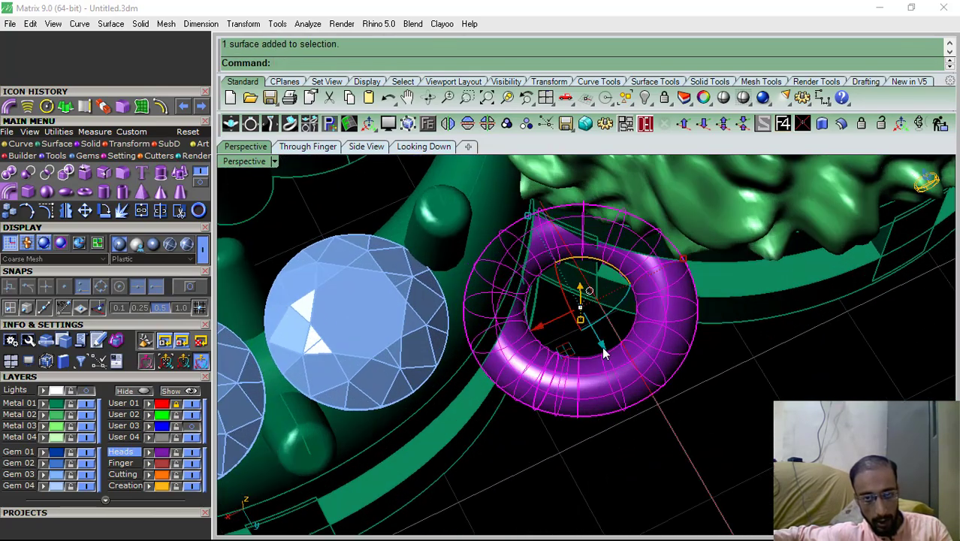
left_click_drag(604, 349, 606, 362)
left_click(760, 425)
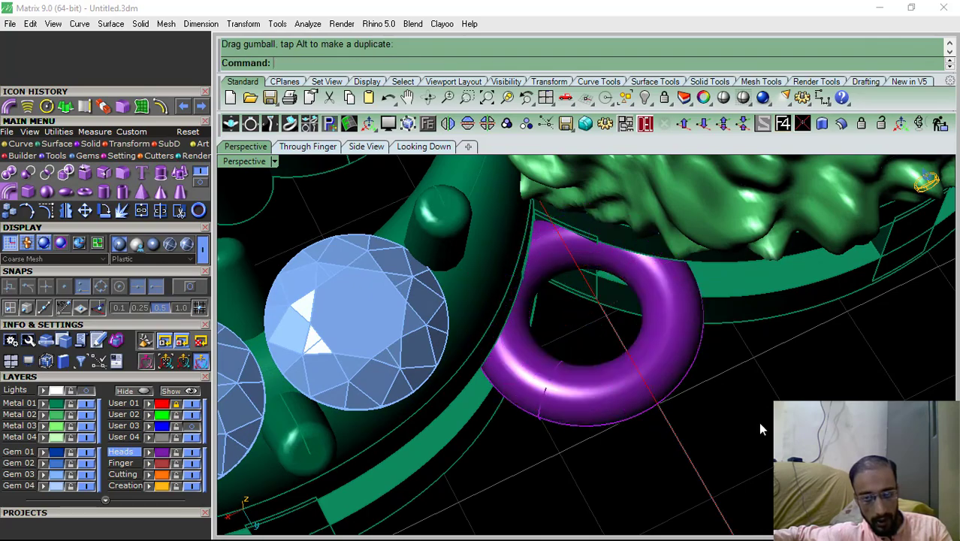
Assign the connecting ring to the Metal 01 layer and group all parts of the pendant
scroll(618, 381, "down", 6)
right_click_drag(618, 381, 589, 364)
left_click(590, 365)
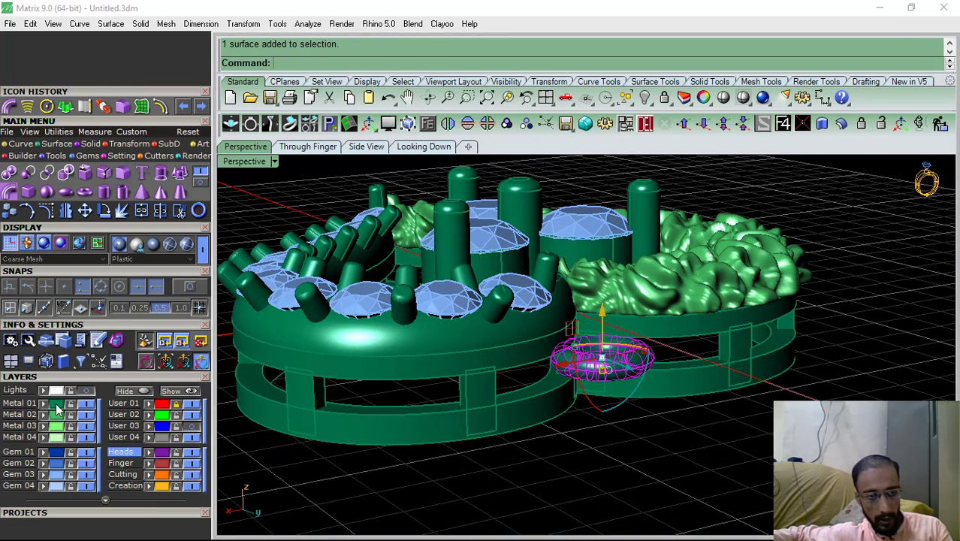
key("ctrl+a")
key("ctrl+g")
left_click(423, 145)
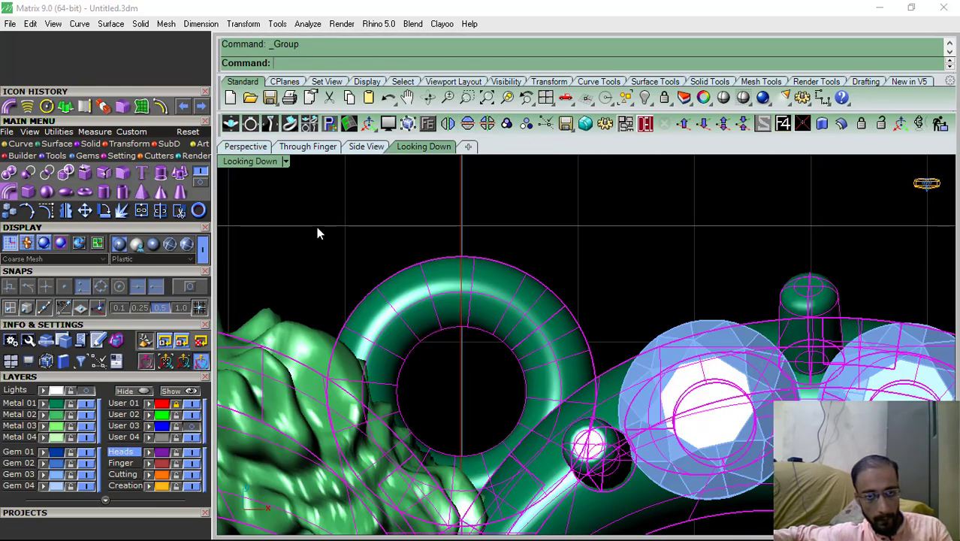
Clear the selection and show the locked reference picture behind the pendant in the Looking Down view
left_click(317, 226)
scroll(458, 259, "down", 8)
left_click(73, 390)
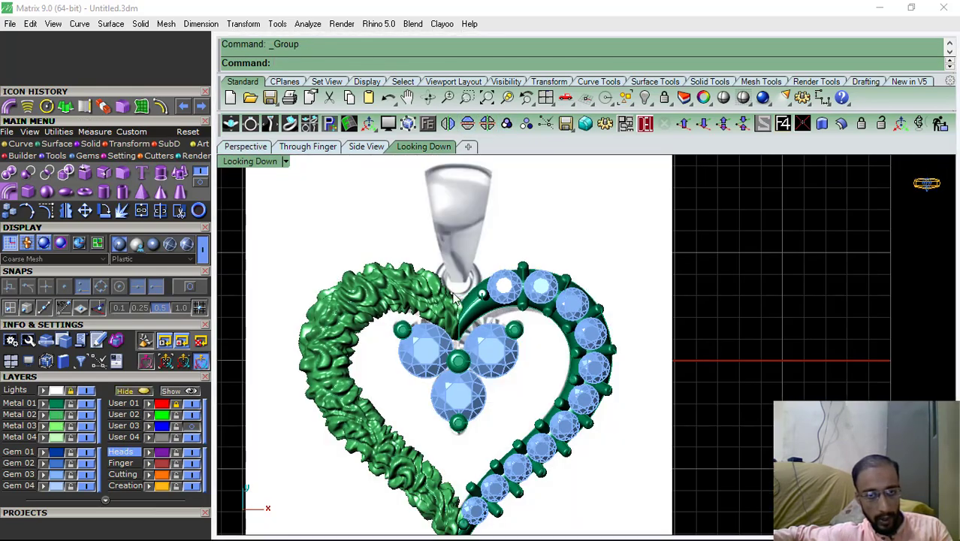
scroll(464, 314, "up", 6)
scroll(464, 314, "down", 6)
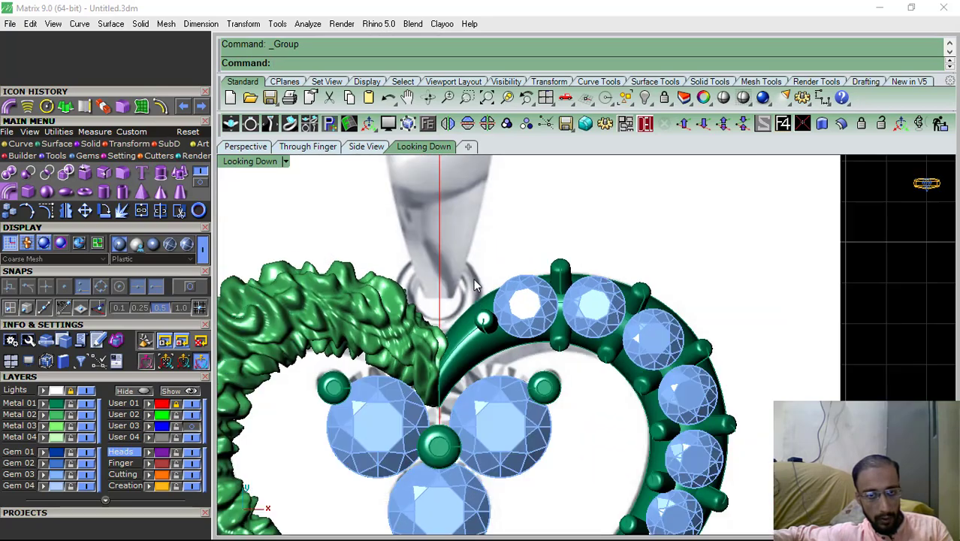
Unlock the reference picture, move it vertically below the whole pendant, and lock its layer again
left_click(246, 147)
right_click_drag(491, 407, 534, 392)
left_click(534, 393)
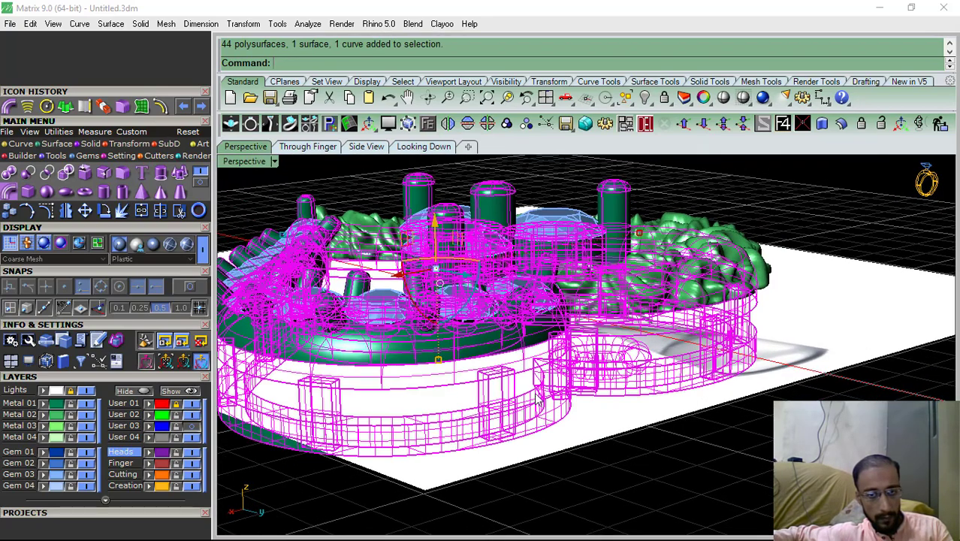
left_click(824, 314)
left_click(70, 391)
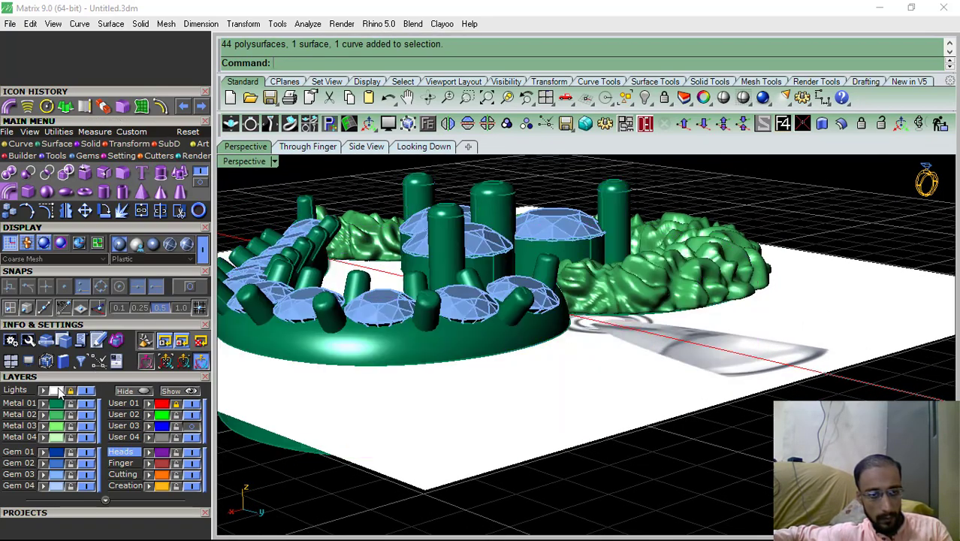
left_click(486, 377)
scroll(495, 276, "down", 8)
left_click_drag(502, 241, 504, 301)
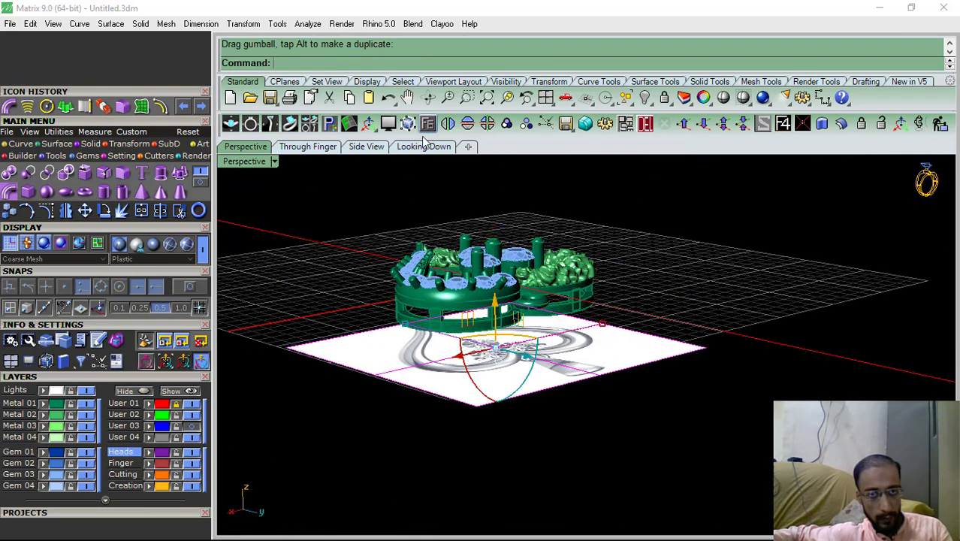
left_click(424, 147)
left_click(70, 391)
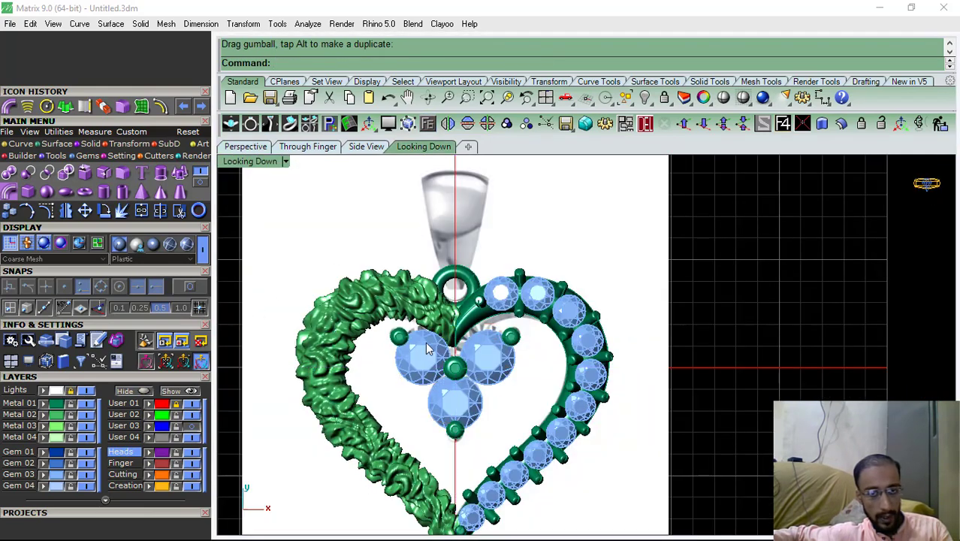
Compare the heart, stones and connecting ring with the reference picture from above, including the area beneath the bail
right_click_drag(507, 302, 542, 281)
scroll(537, 279, "down", 2)
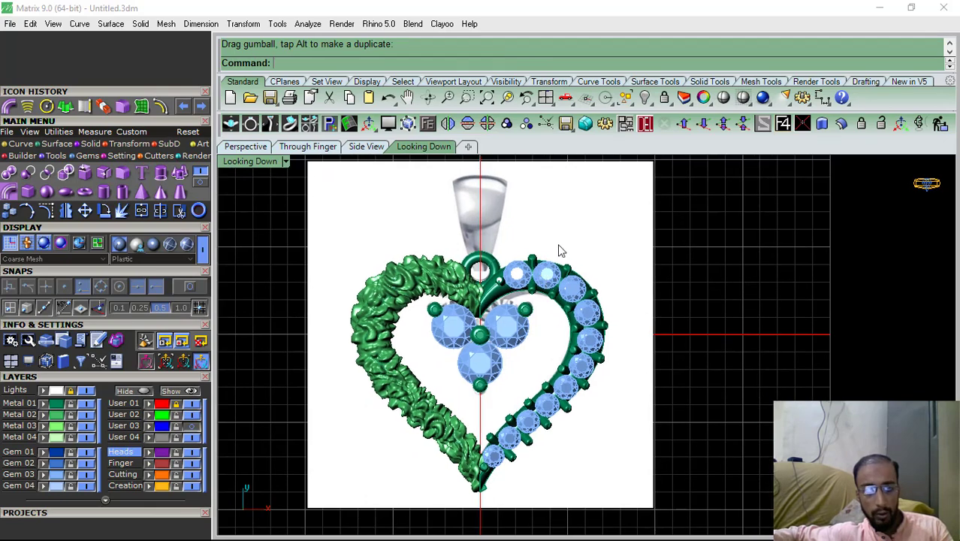
right_click_drag(485, 202, 485, 233)
scroll(484, 232, "up", 2)
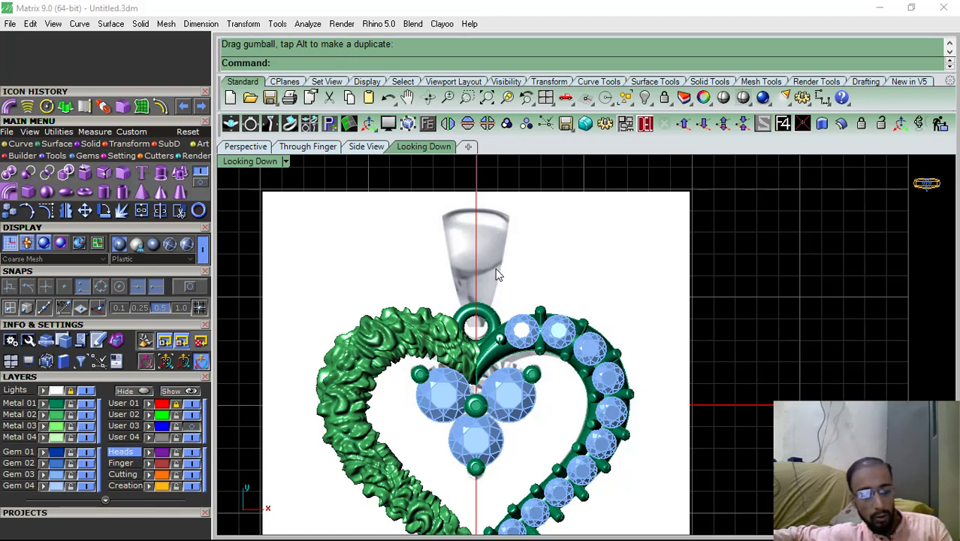
scroll(495, 274, "down", 3)
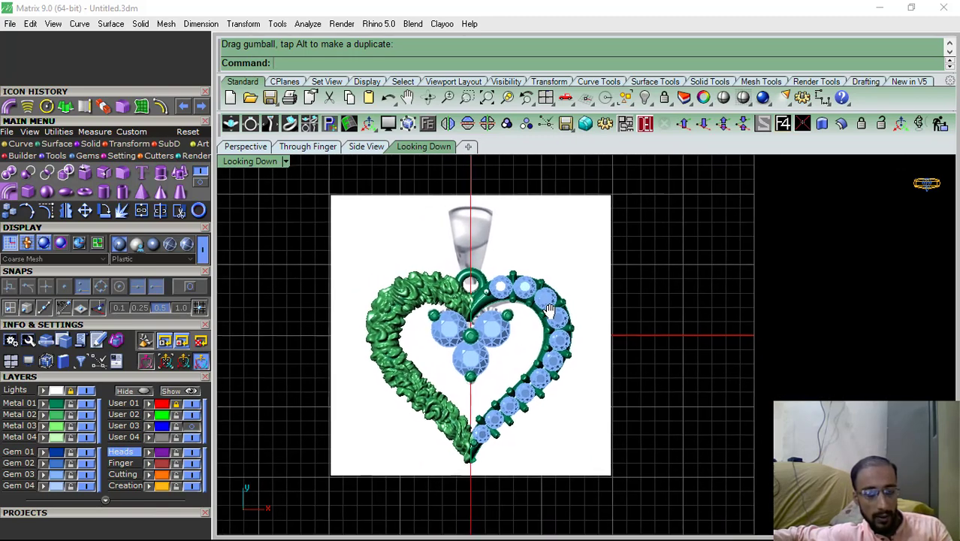
mouse_move(550, 309)
right_mouse_down()
mouse_move(576, 307)
mouse_move(550, 312)
right_mouse_up()
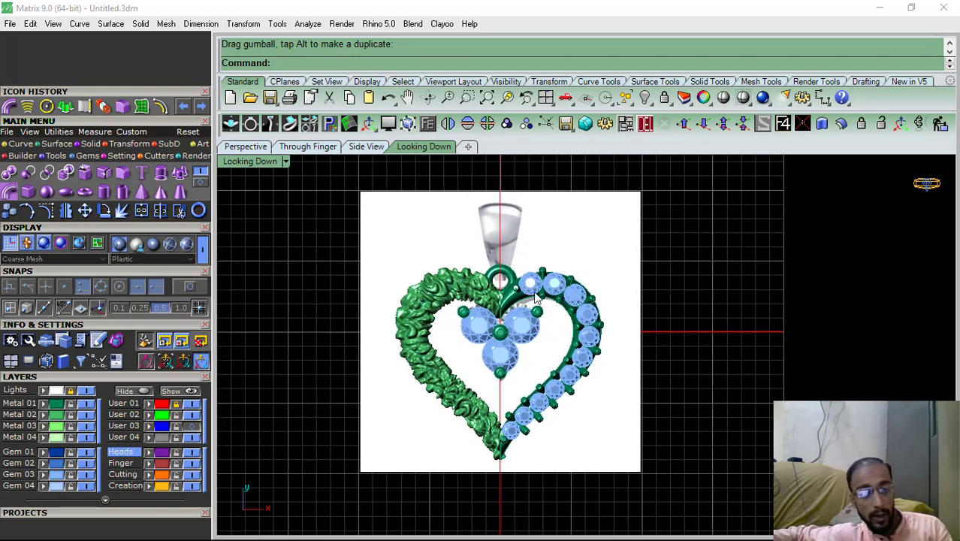
mouse_move(555, 345)
right_mouse_down()
mouse_move(570, 342)
mouse_move(542, 343)
right_mouse_up()
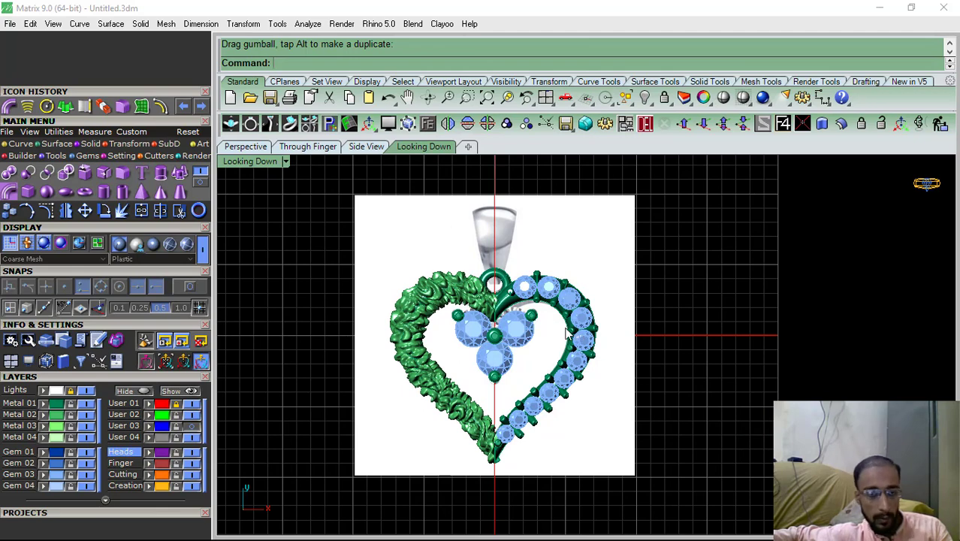
right_click_drag(518, 366, 467, 377)
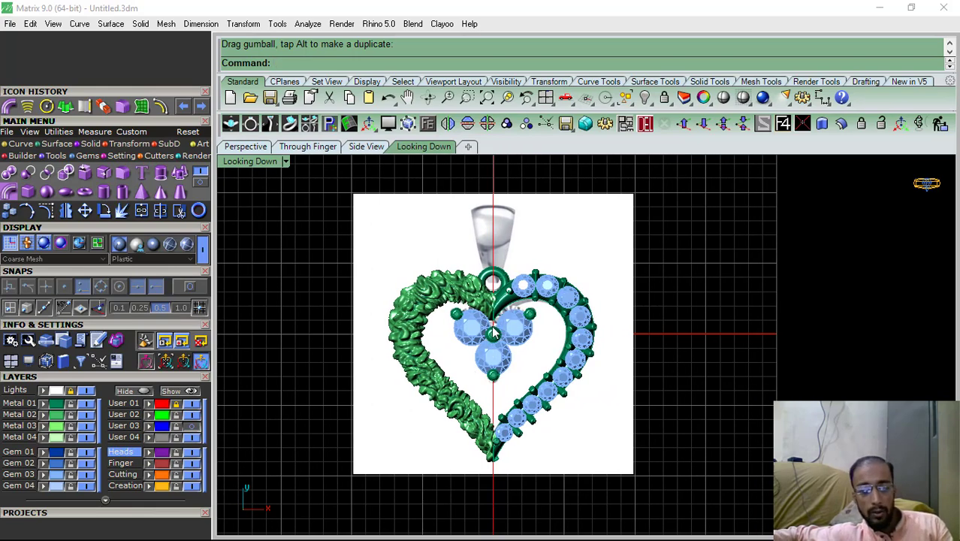
scroll(492, 331, "up", 10)
scroll(489, 320, "down", 8)
right_click_drag(509, 336, 523, 323)
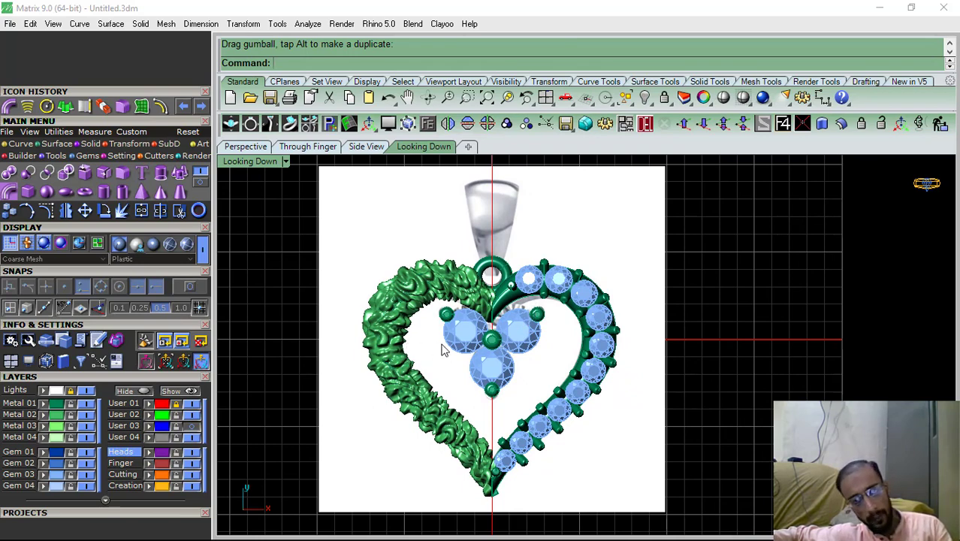
scroll(443, 349, "down", 2)
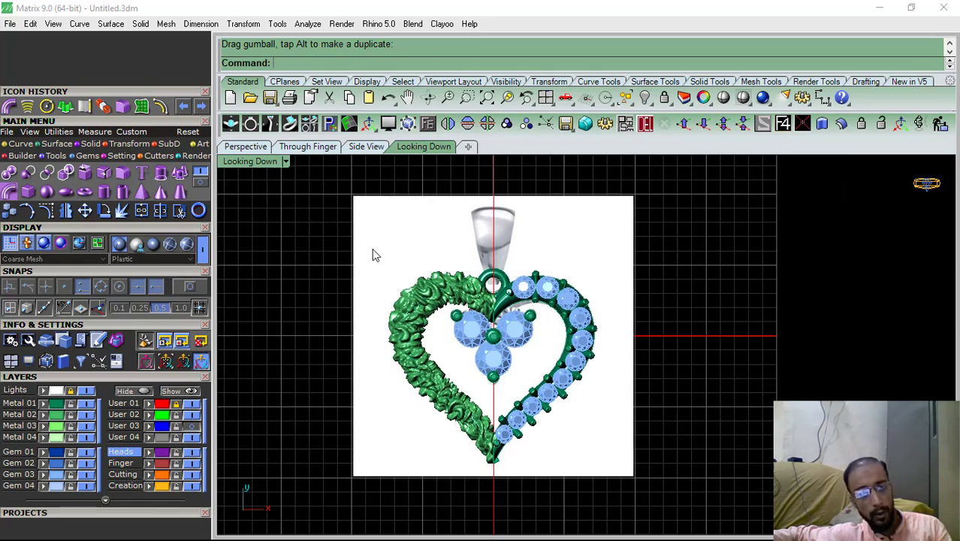
Inspect the pendant in perspective with the reference picture hidden, and restore the locked picture in the Looking Down view
left_click(253, 149)
right_click_drag(531, 305, 667, 422)
left_click(90, 391)
right_click_drag(473, 251, 480, 331)
left_click(423, 147)
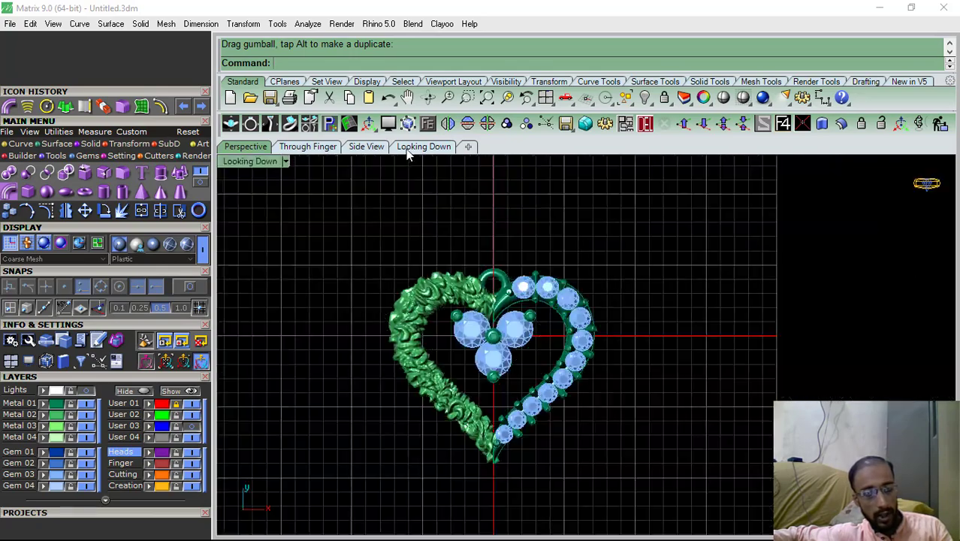
left_click(72, 391)
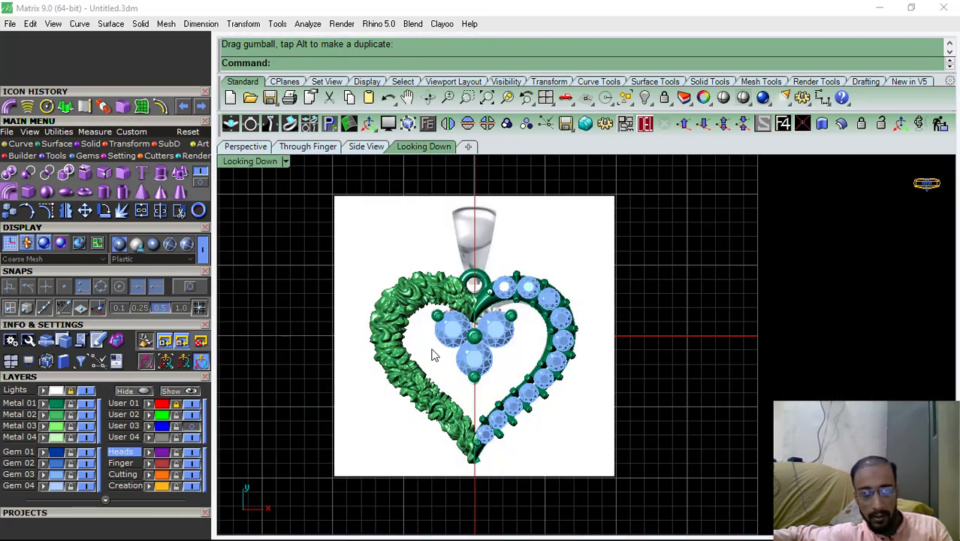
mouse_move(450, 342)
right_mouse_down()
mouse_move(412, 342)
mouse_move(433, 343)
right_mouse_up()
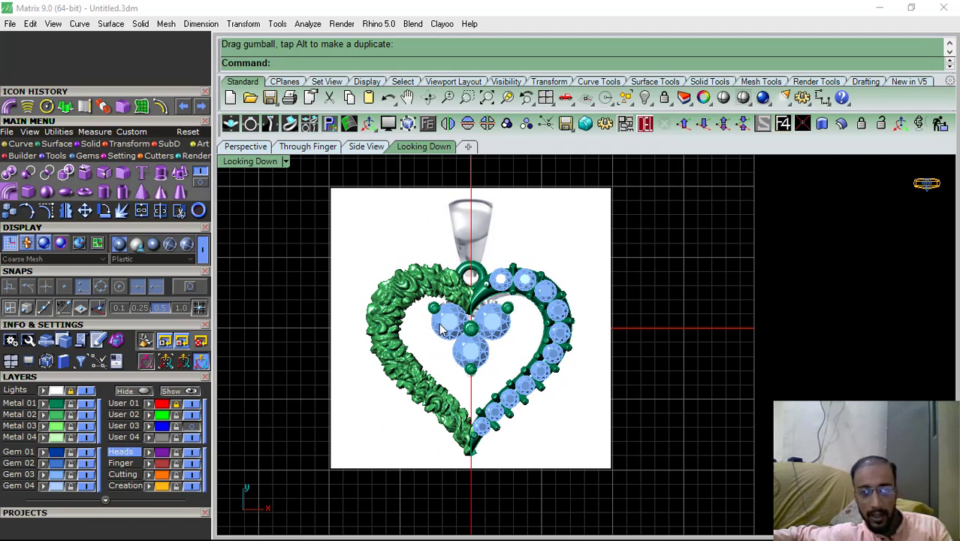